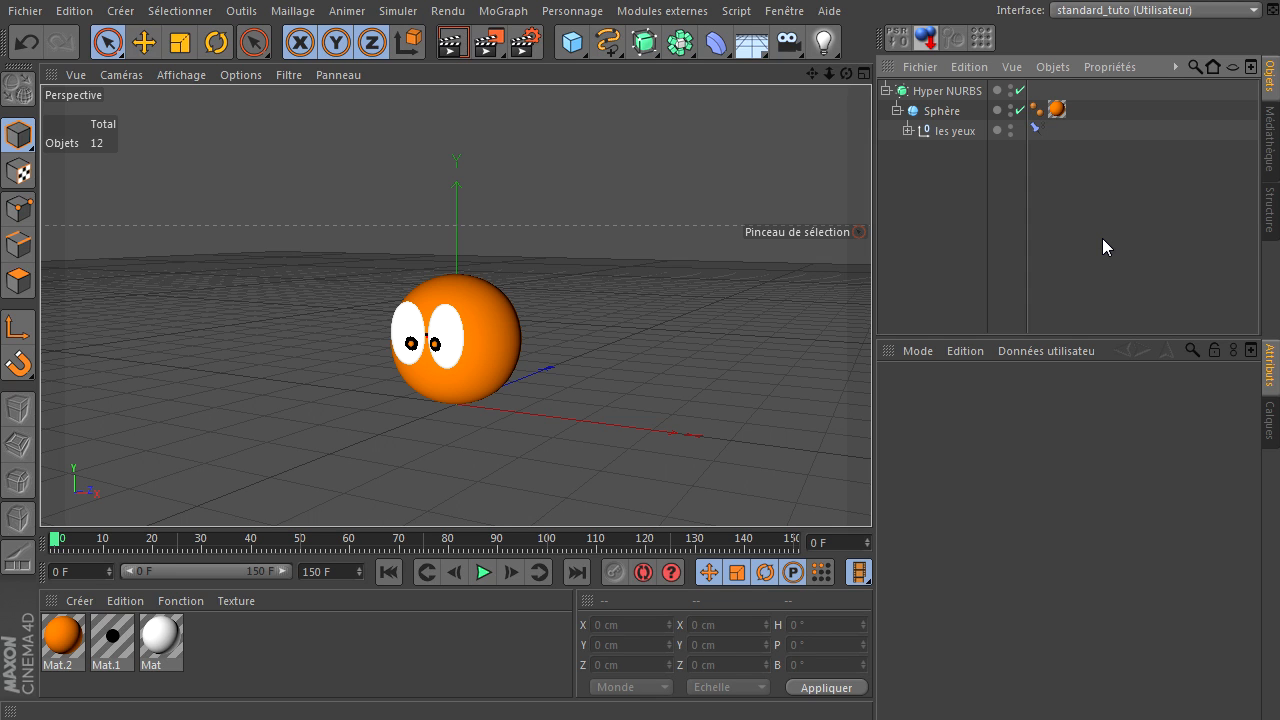
Step: Disable the Hyper NURBS generator and turn off X-Ray display (Rayons-X) for the Sphère object
click(918, 253)
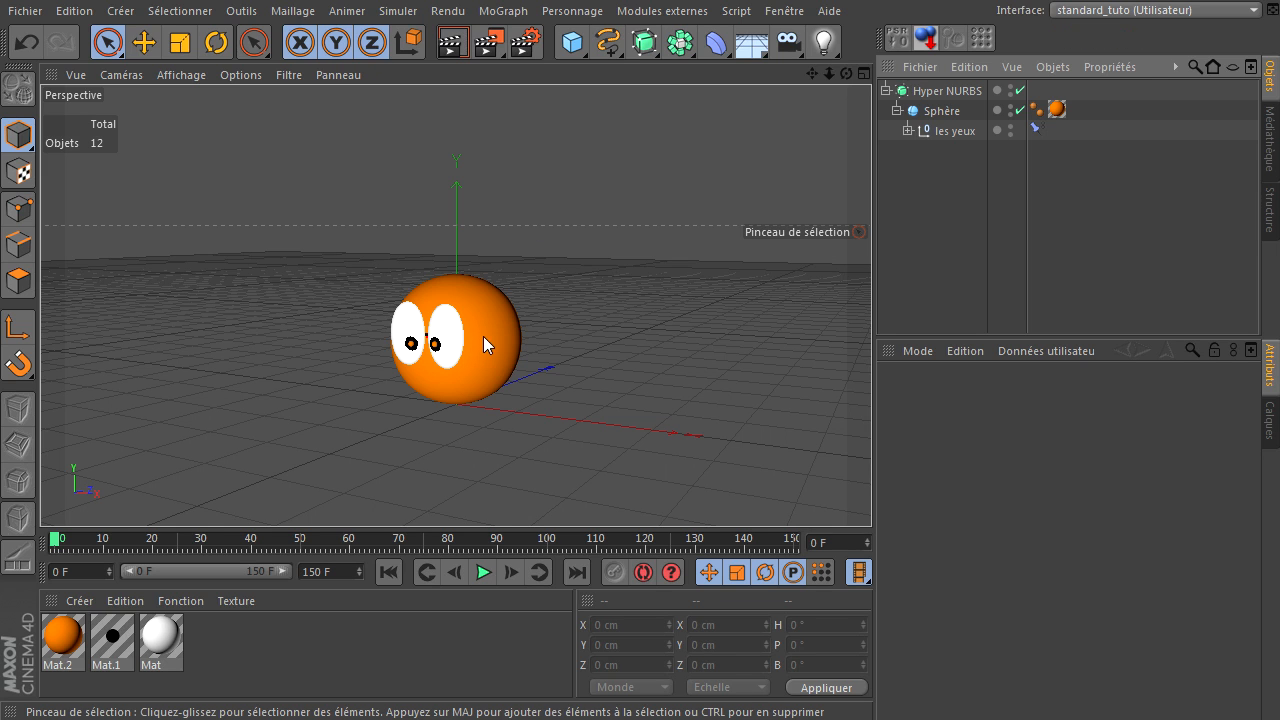
click(1020, 90)
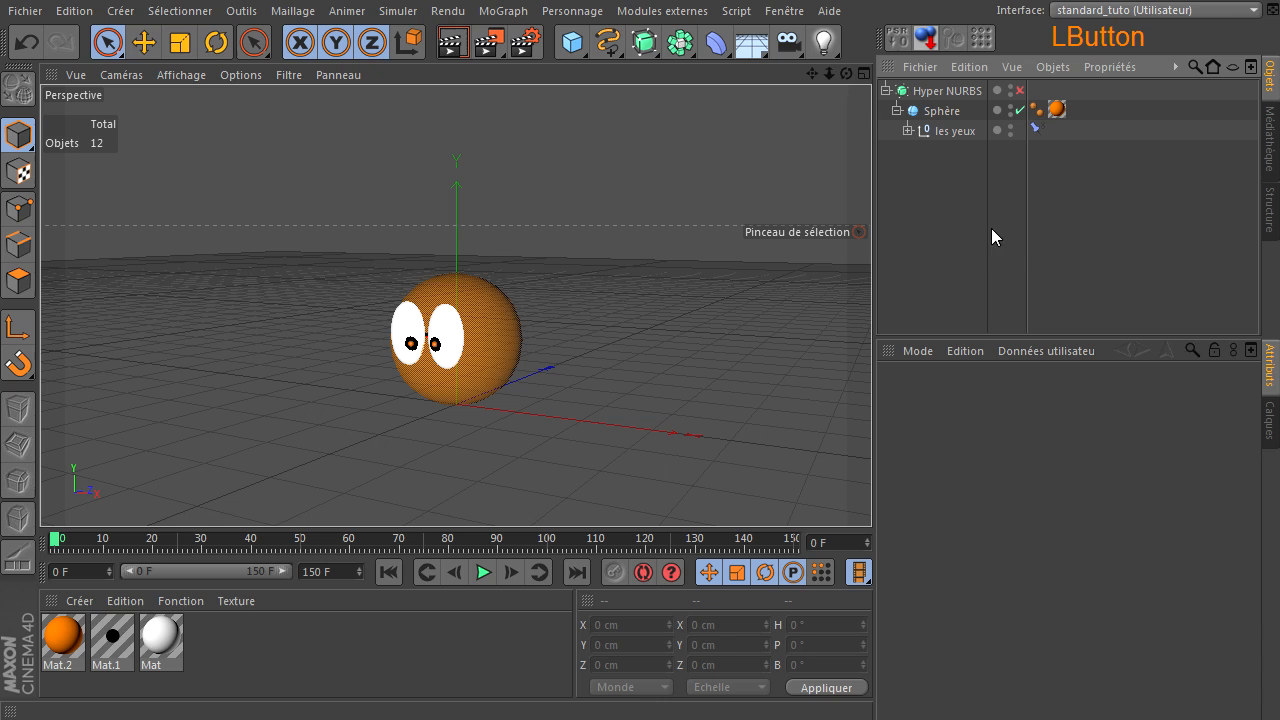
click(948, 112)
click(912, 397)
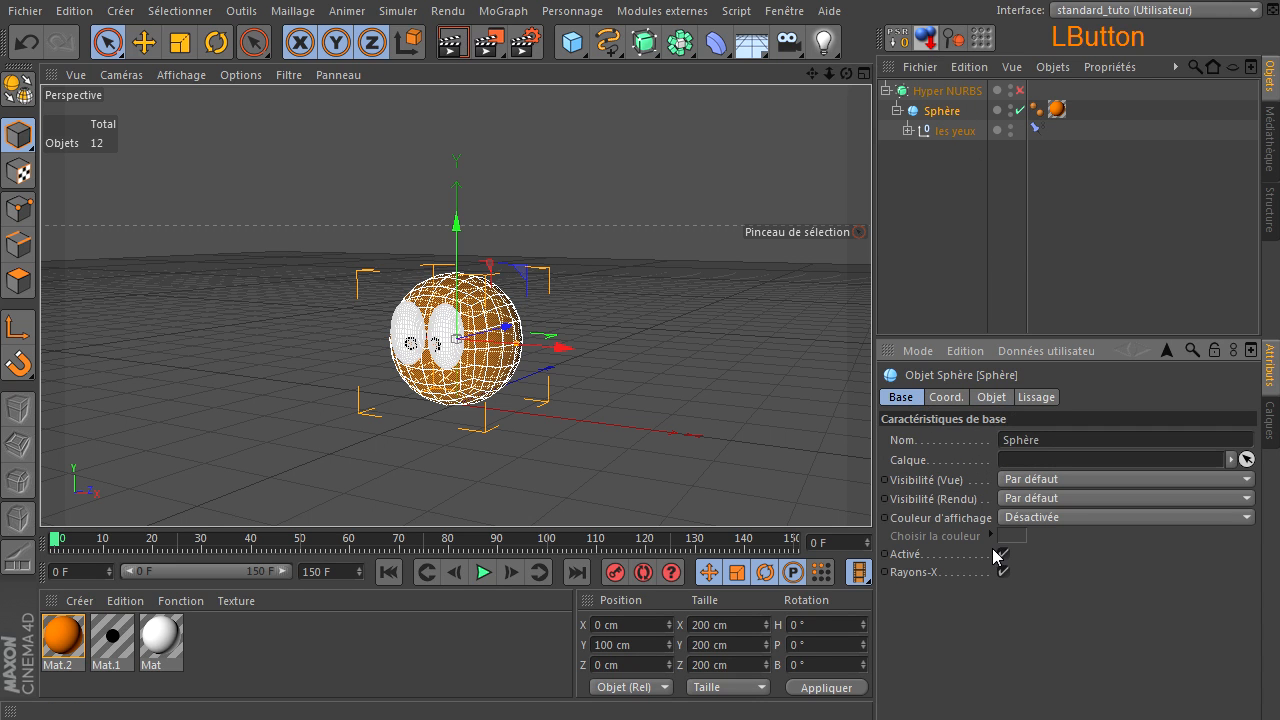
click(1004, 571)
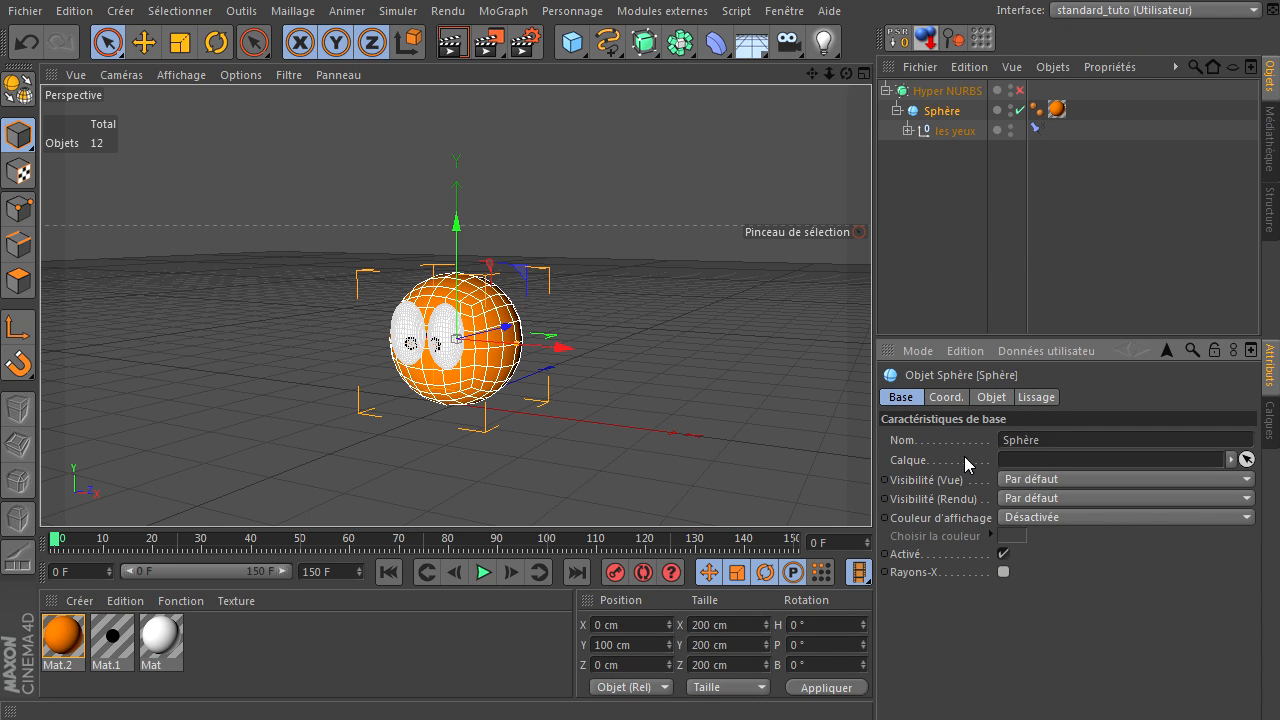
Step: Examine the sphere's object settings, the les yeux group and the two pupil controls on the eyes
click(996, 397)
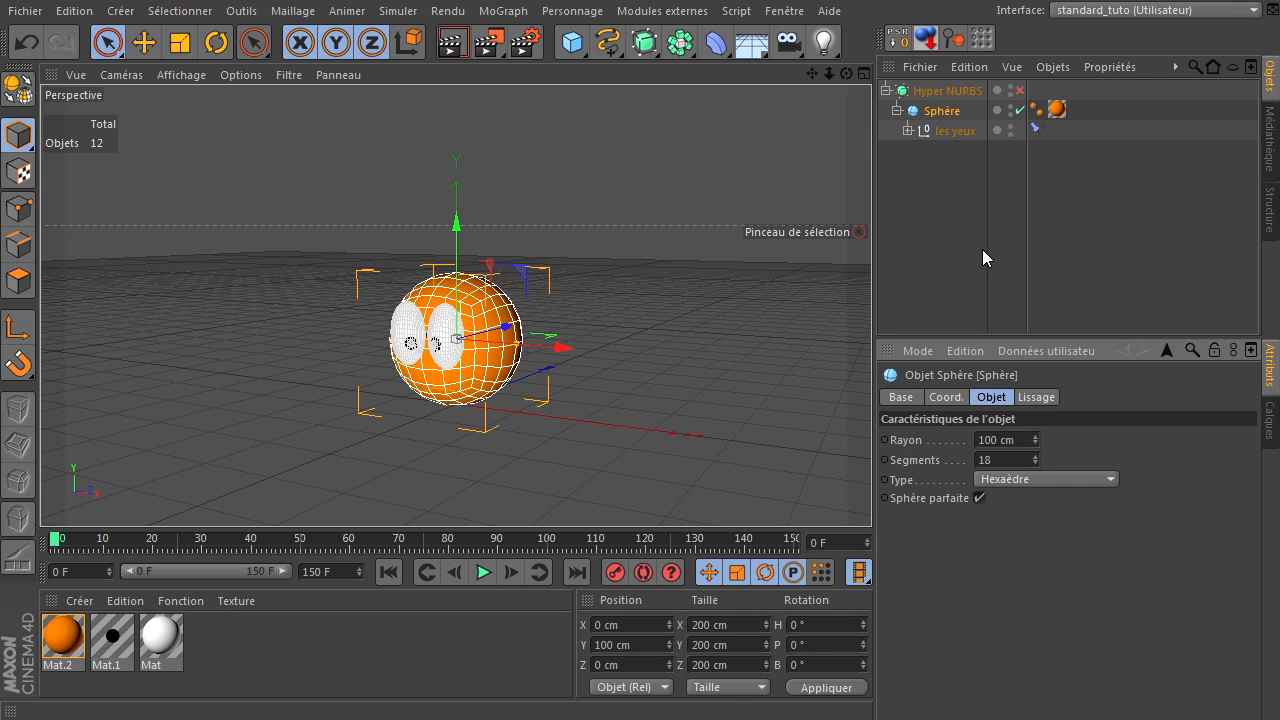
click(958, 131)
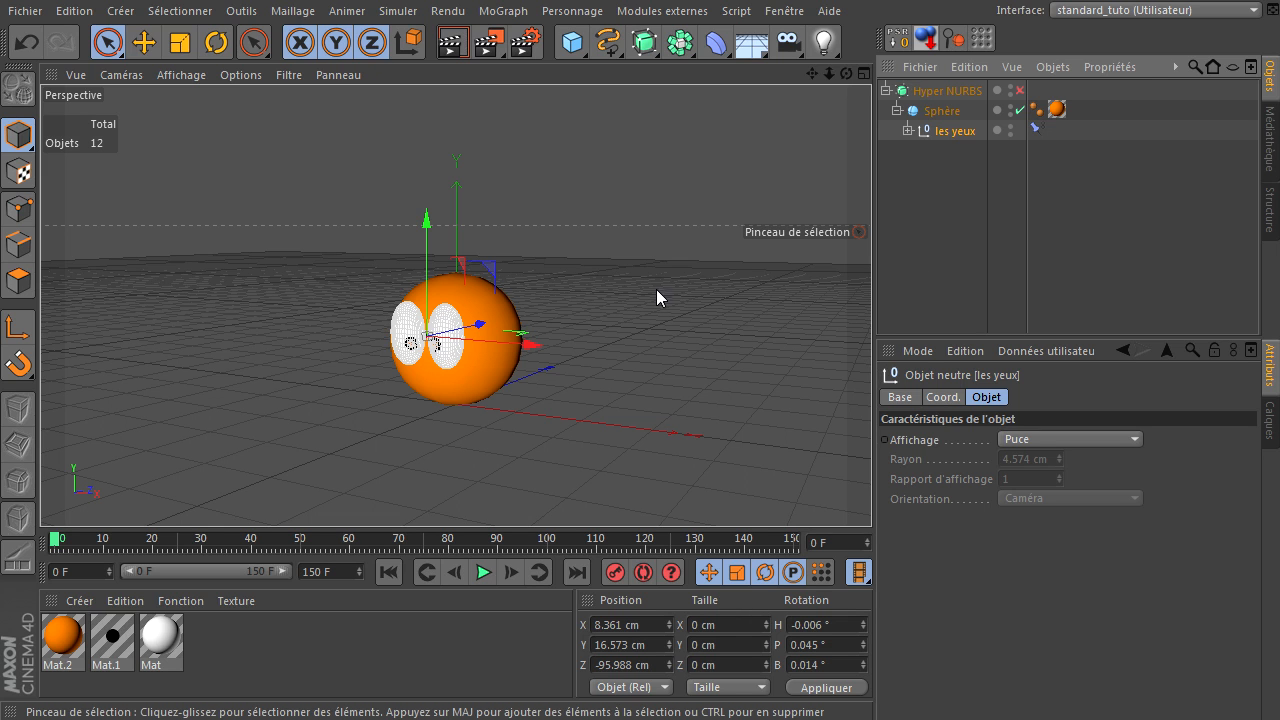
click(623, 366)
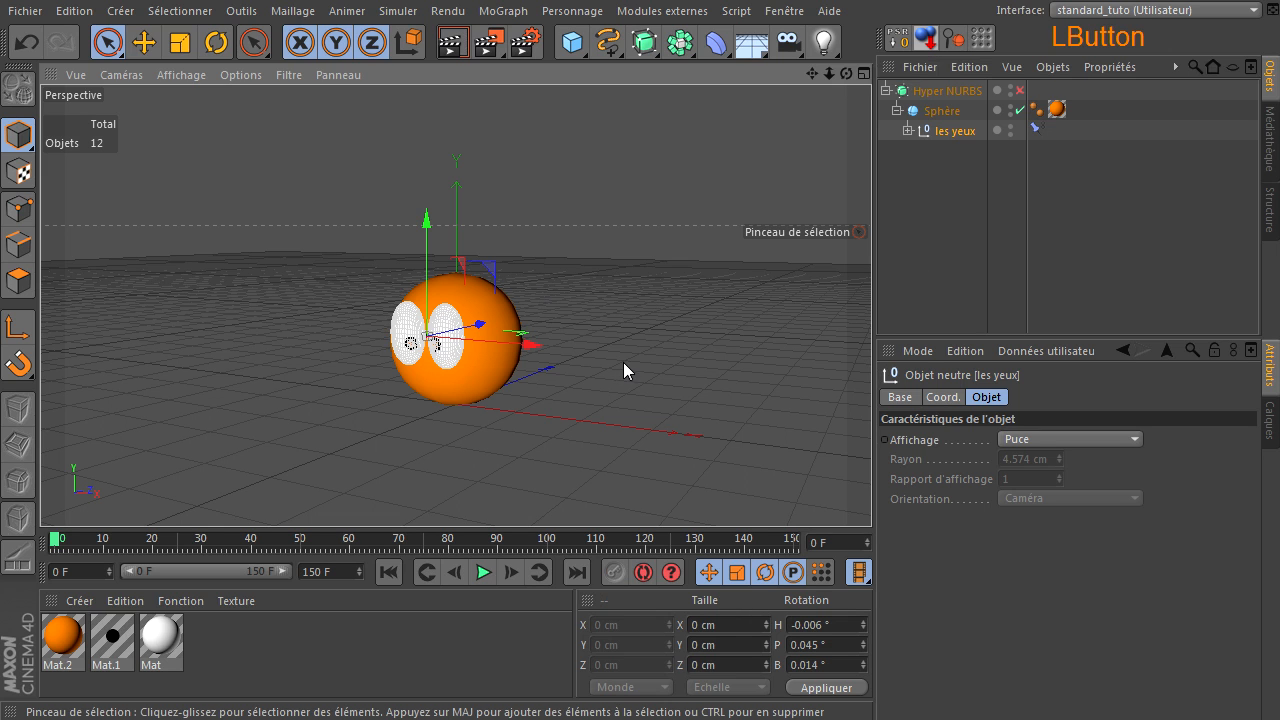
click(412, 348)
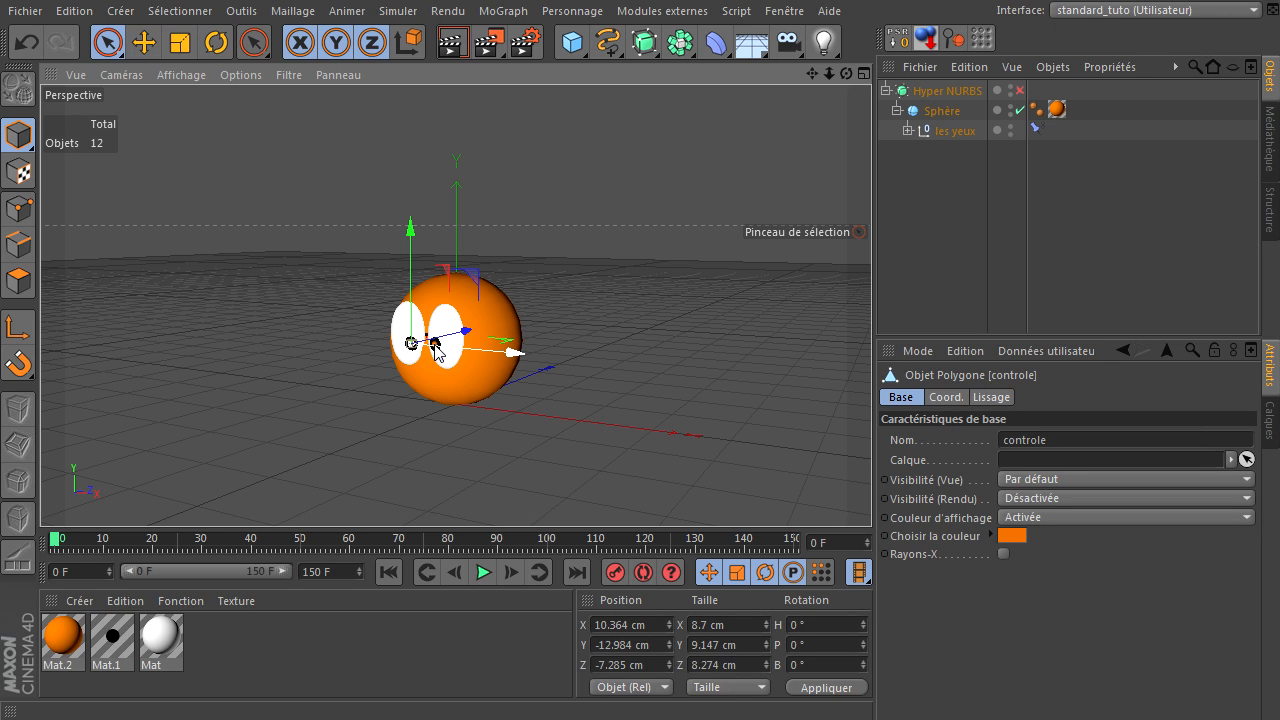
click(457, 426)
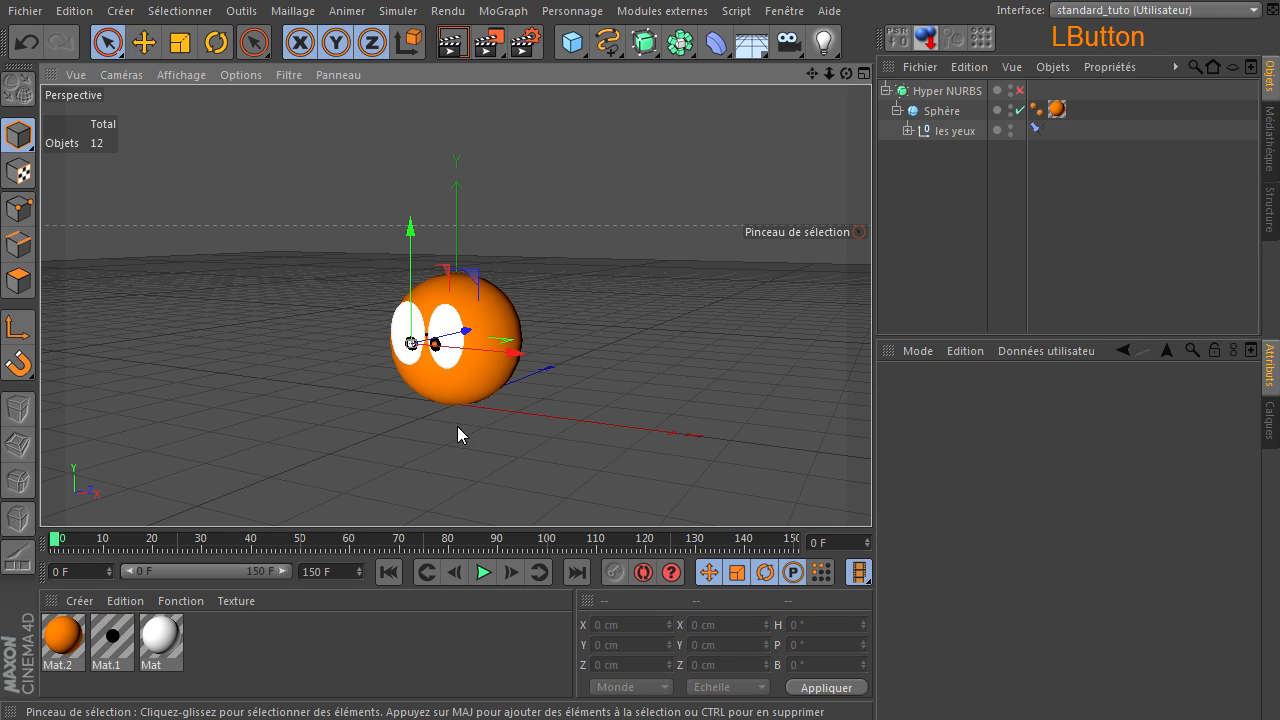
click(434, 346)
click(548, 439)
drag(846, 74, 871, 490)
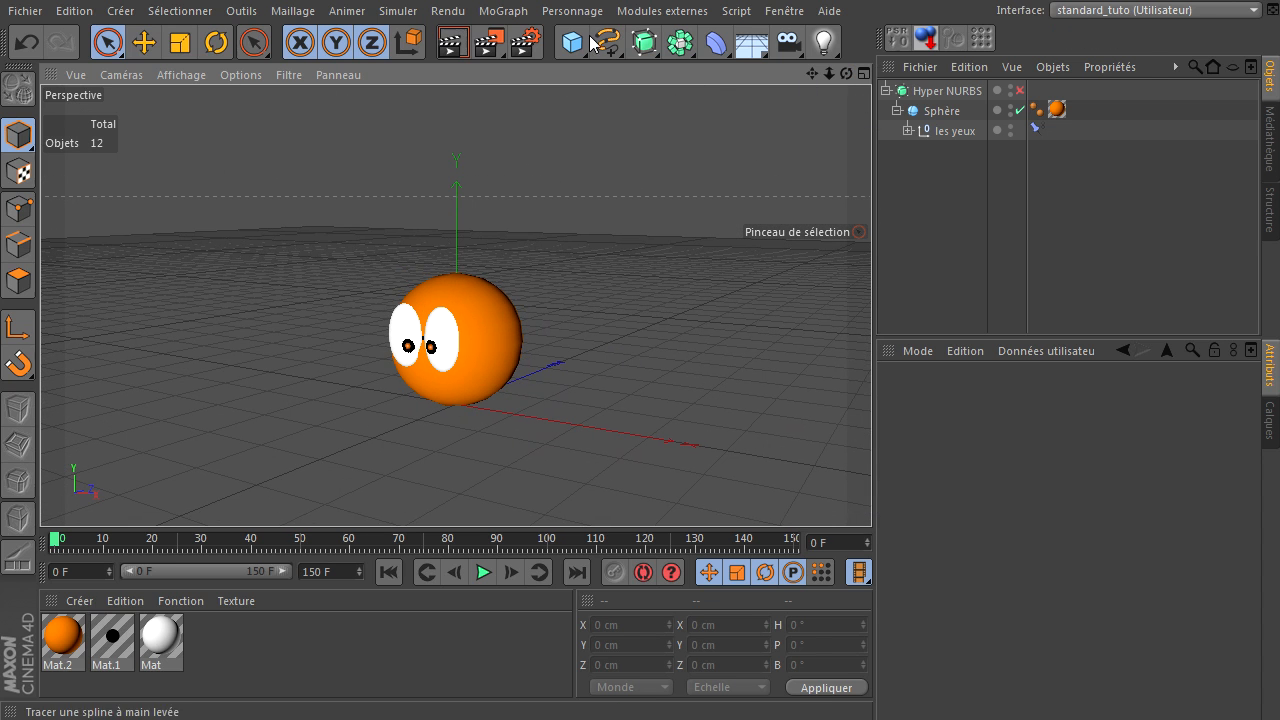
click(466, 44)
click(987, 254)
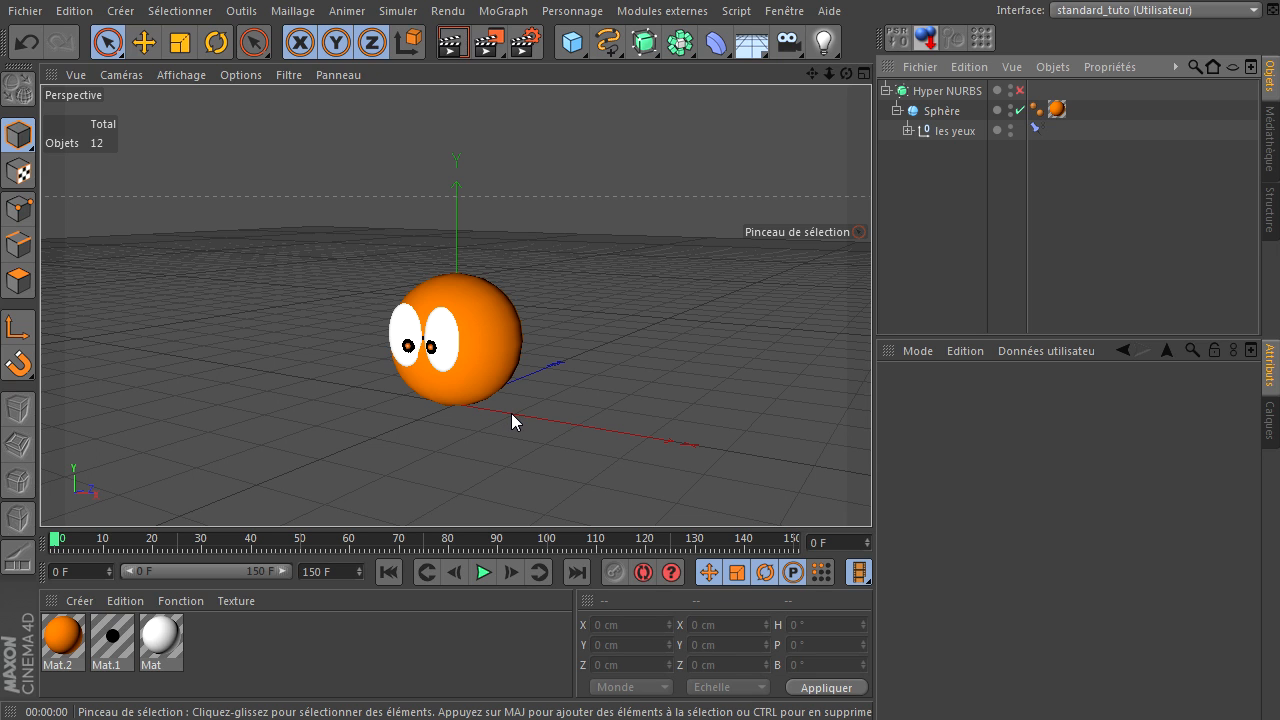
Step: Add an Ecraser & Etirer deformer to the scene and close the floating deformer palette
drag(717, 48, 511, 175)
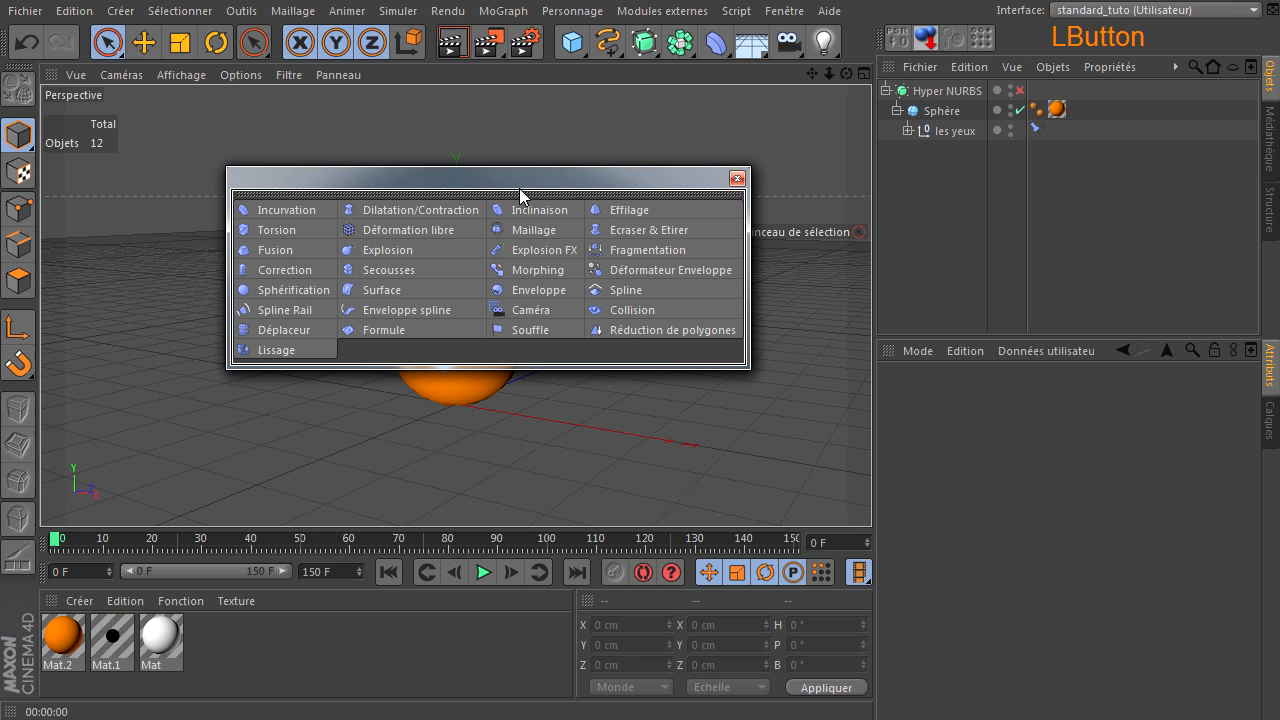
click(648, 230)
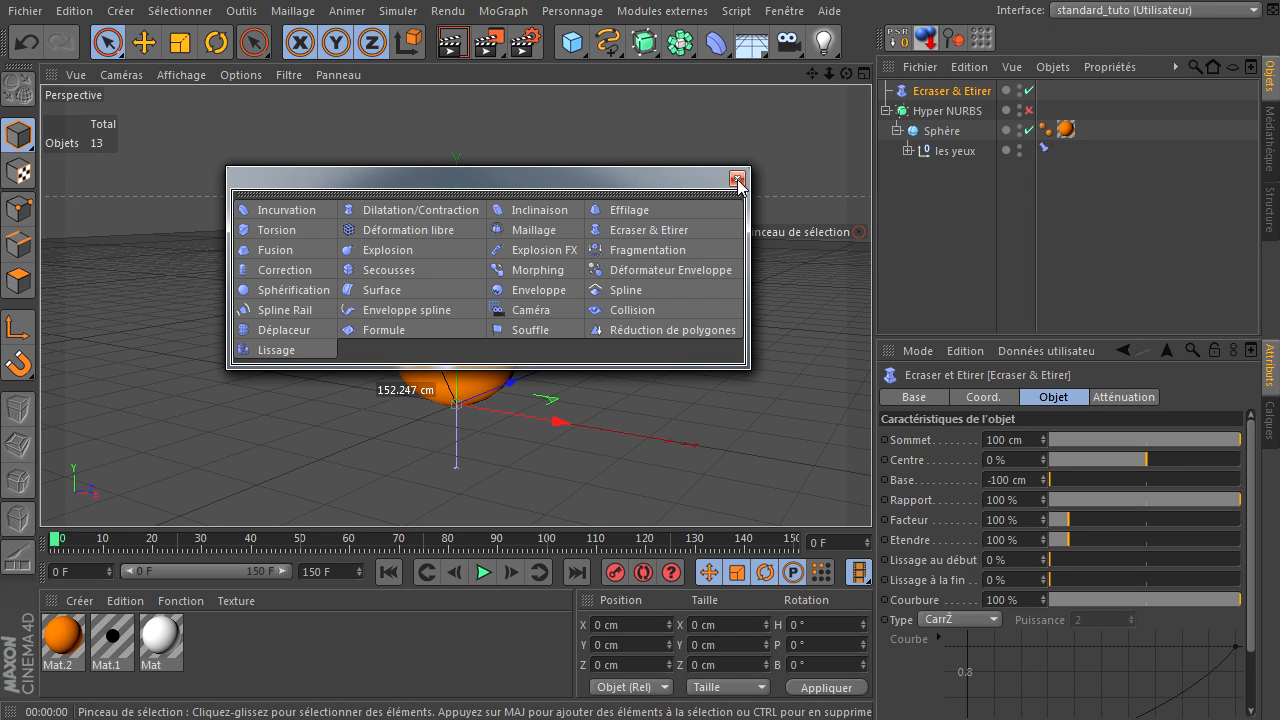
click(737, 180)
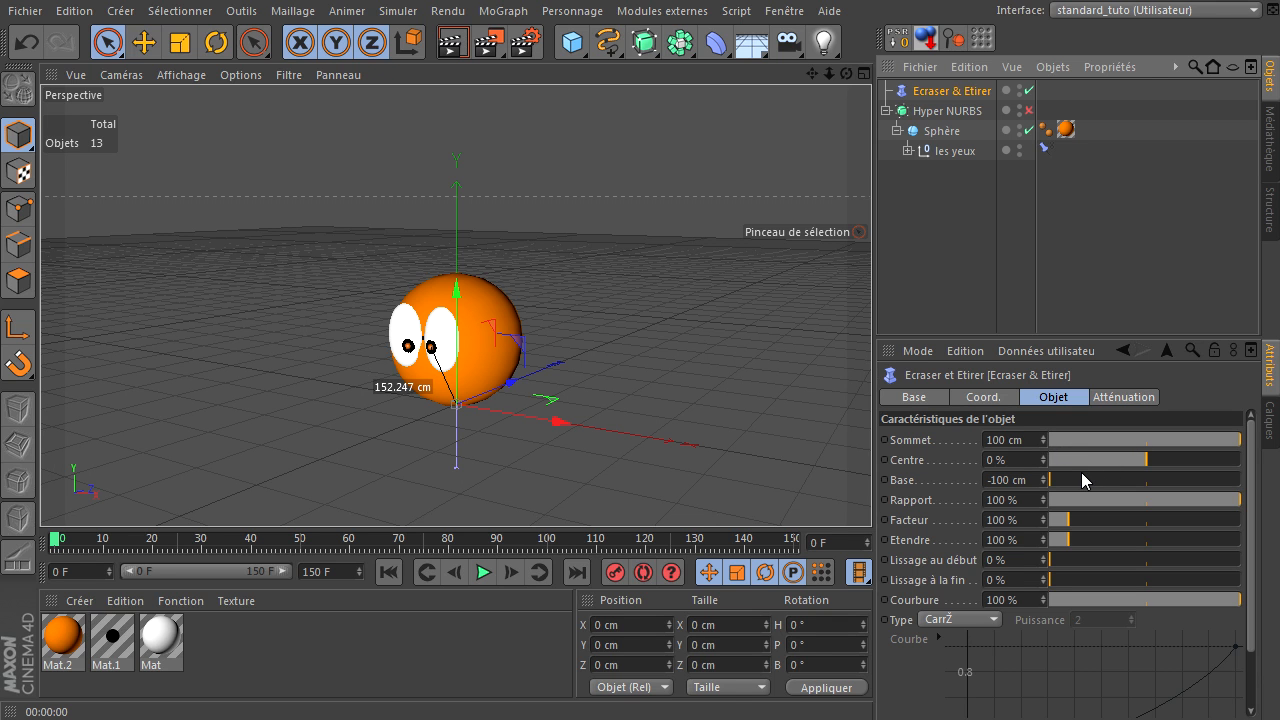
Step: Try the deformer with Sommet at 90 cm and shifted about 148 cm along Z, and restore both settings
drag(846, 74, 449, 295)
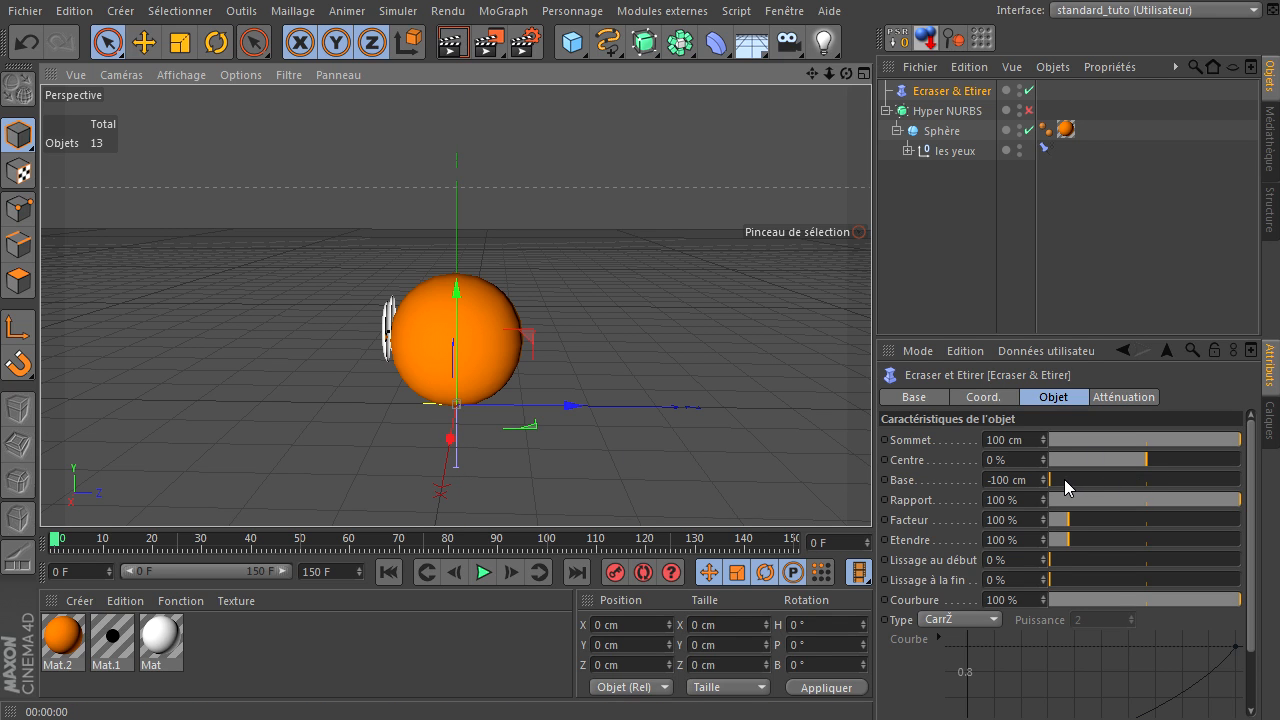
drag(1056, 477, 1010, 486)
mouse_move(1228, 450)
mouse_down()
mouse_move(1154, 443)
mouse_move(1243, 434)
mouse_move(1133, 444)
mouse_move(1222, 440)
mouse_up()
drag(574, 409, 670, 407)
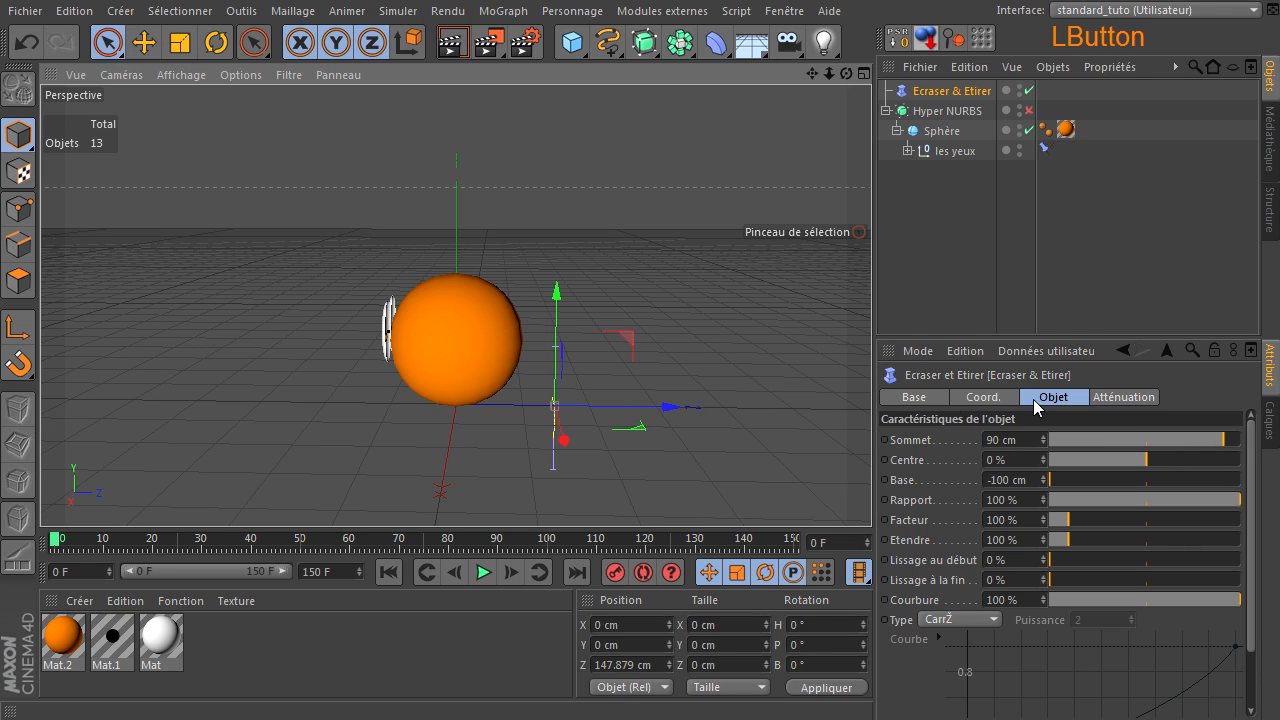
click(1213, 446)
drag(1213, 446, 1246, 438)
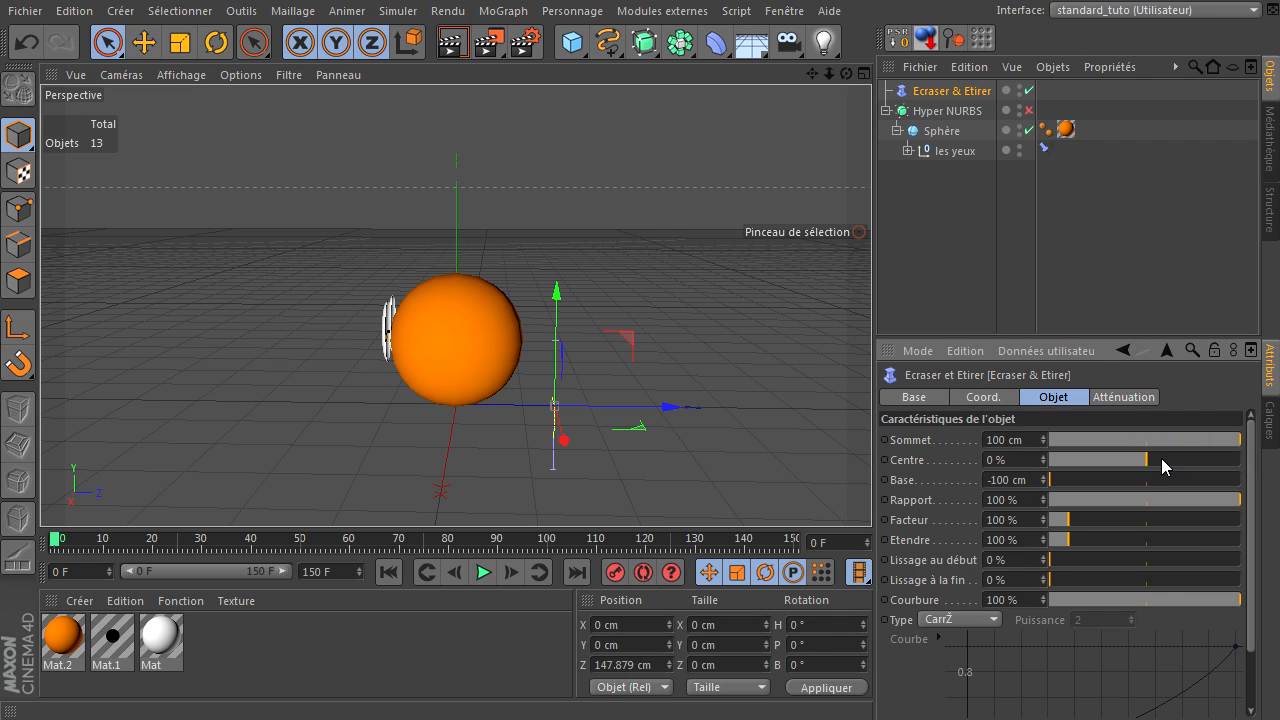
click(917, 45)
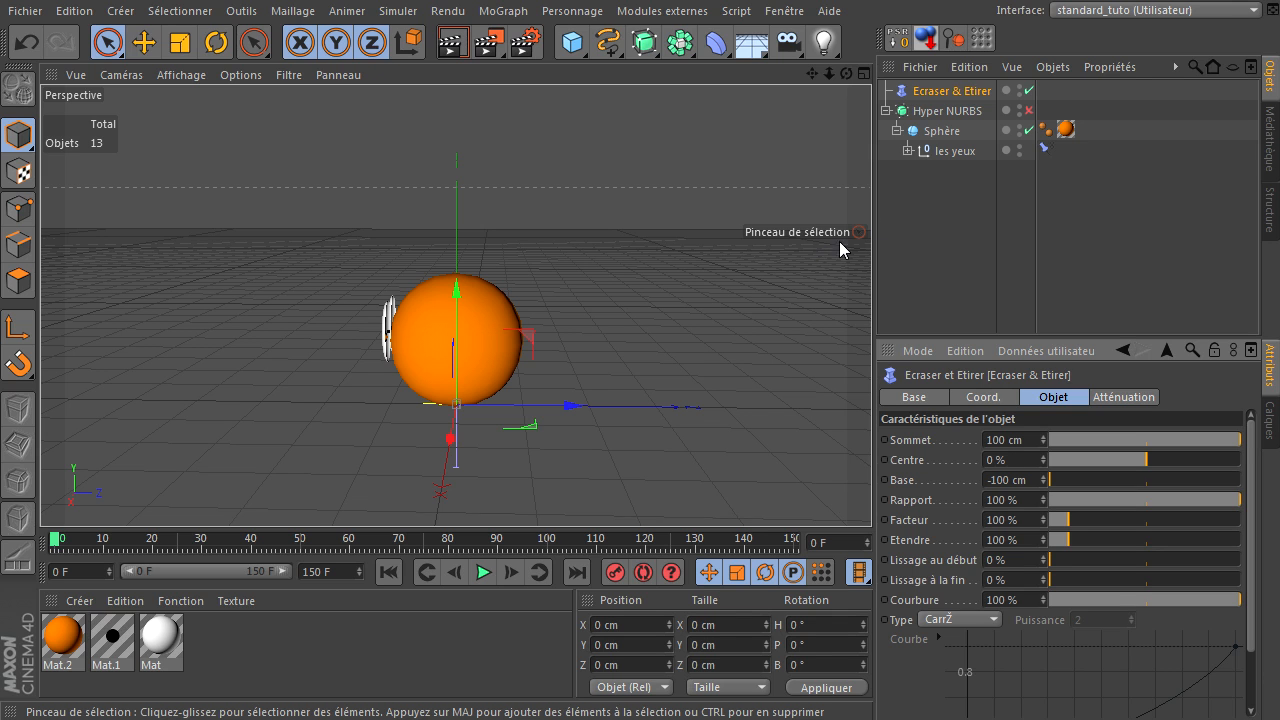
Step: Nest the Ecraser & Etirer deformer under Sphère and reset its position to 0 cm on all axes
drag(908, 93, 938, 140)
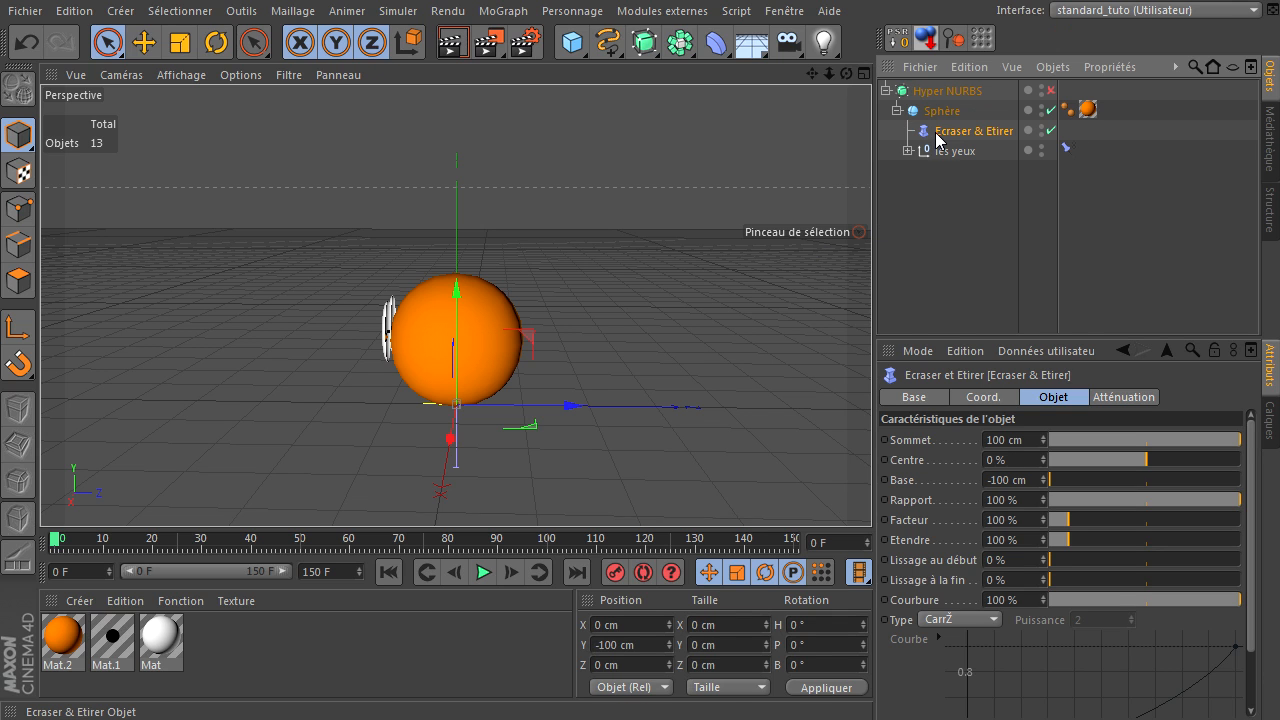
click(903, 48)
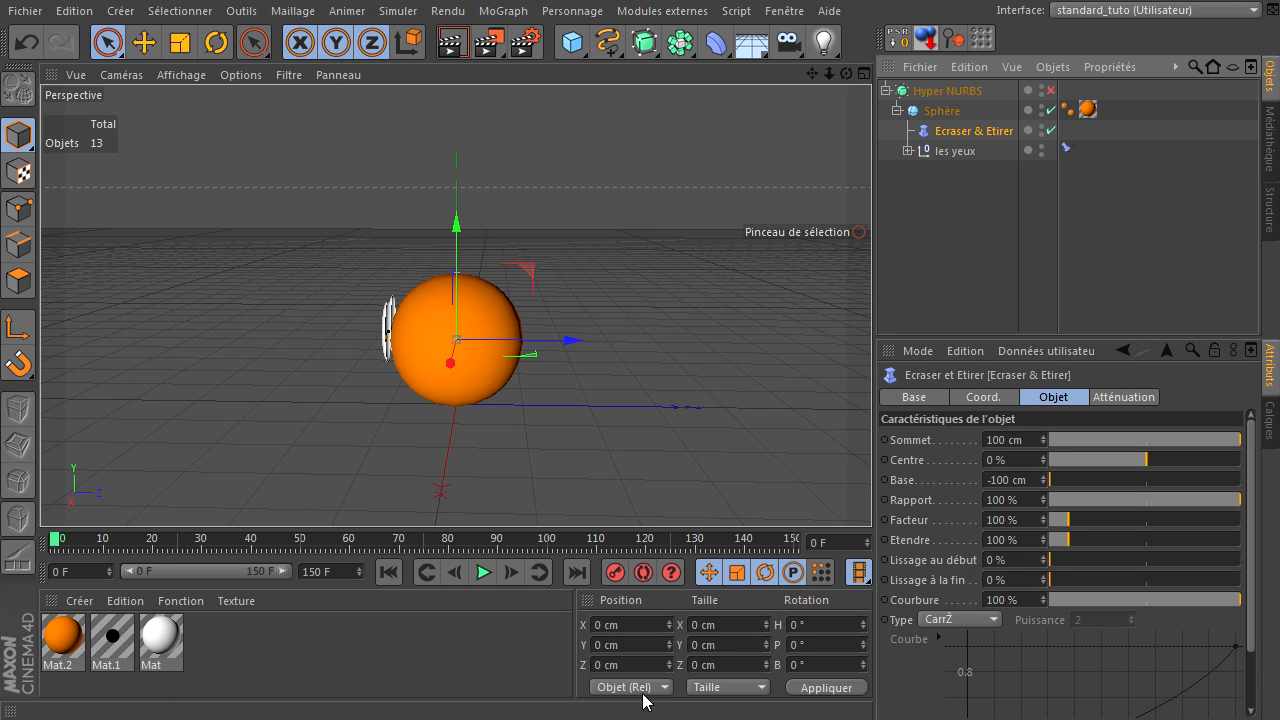
Step: Try changing the deformer's Facteur to see how it deforms the sphere and eyes
drag(841, 73, 871, 490)
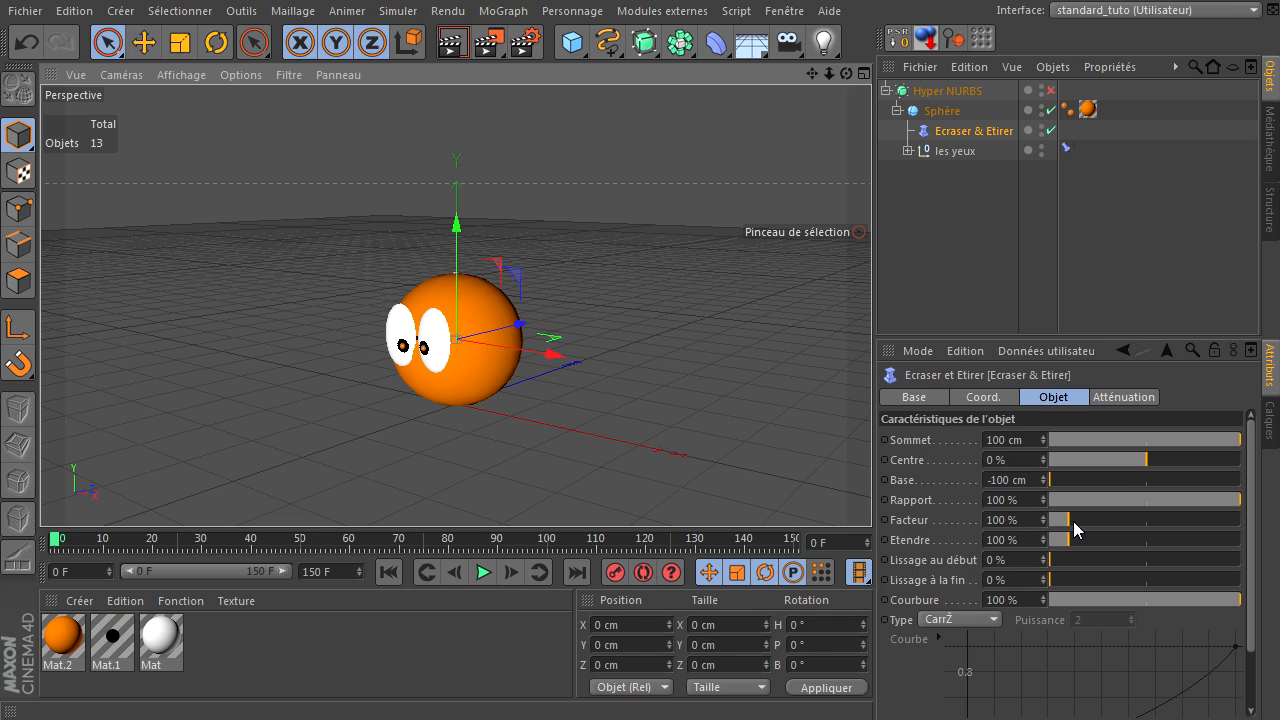
mouse_move(1074, 521)
mouse_down()
mouse_move(1084, 518)
mouse_move(1051, 529)
mouse_move(1065, 521)
mouse_up()
Step: Undo the Facteur, nesting and position changes, and delete the Ecraser & Etirer deformer
click(26, 42)
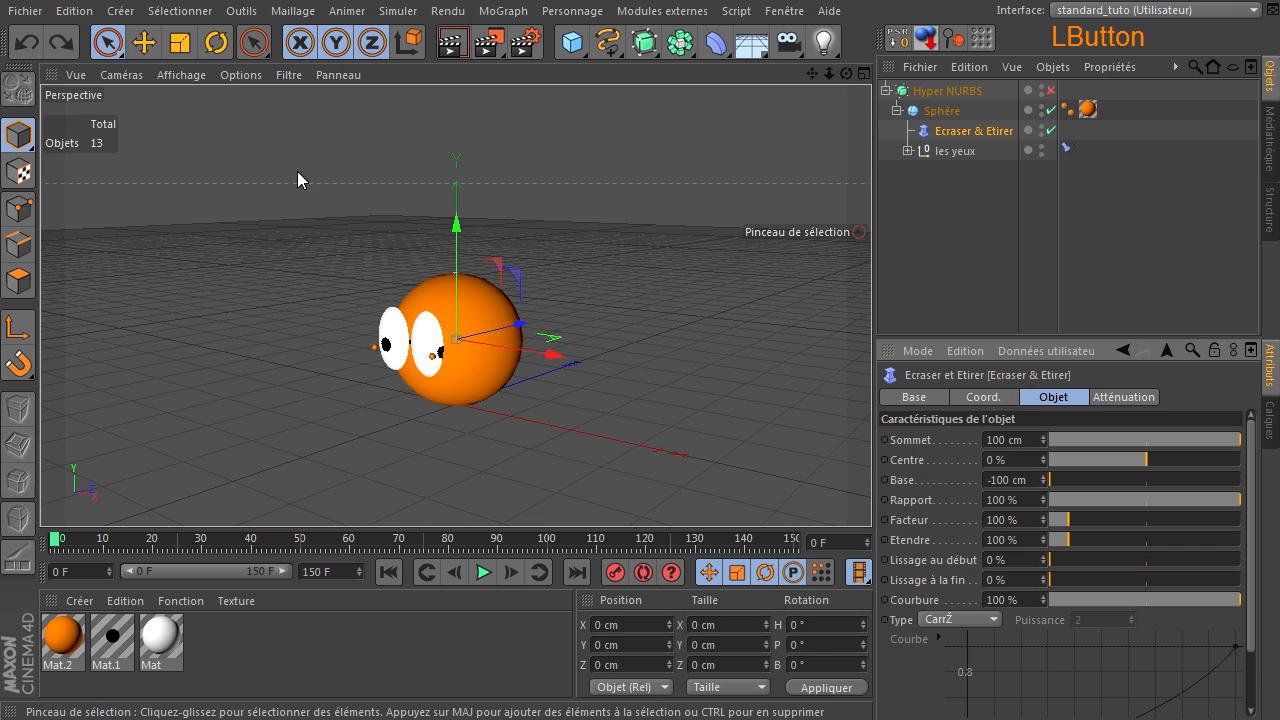
click(25, 42)
click(25, 42)
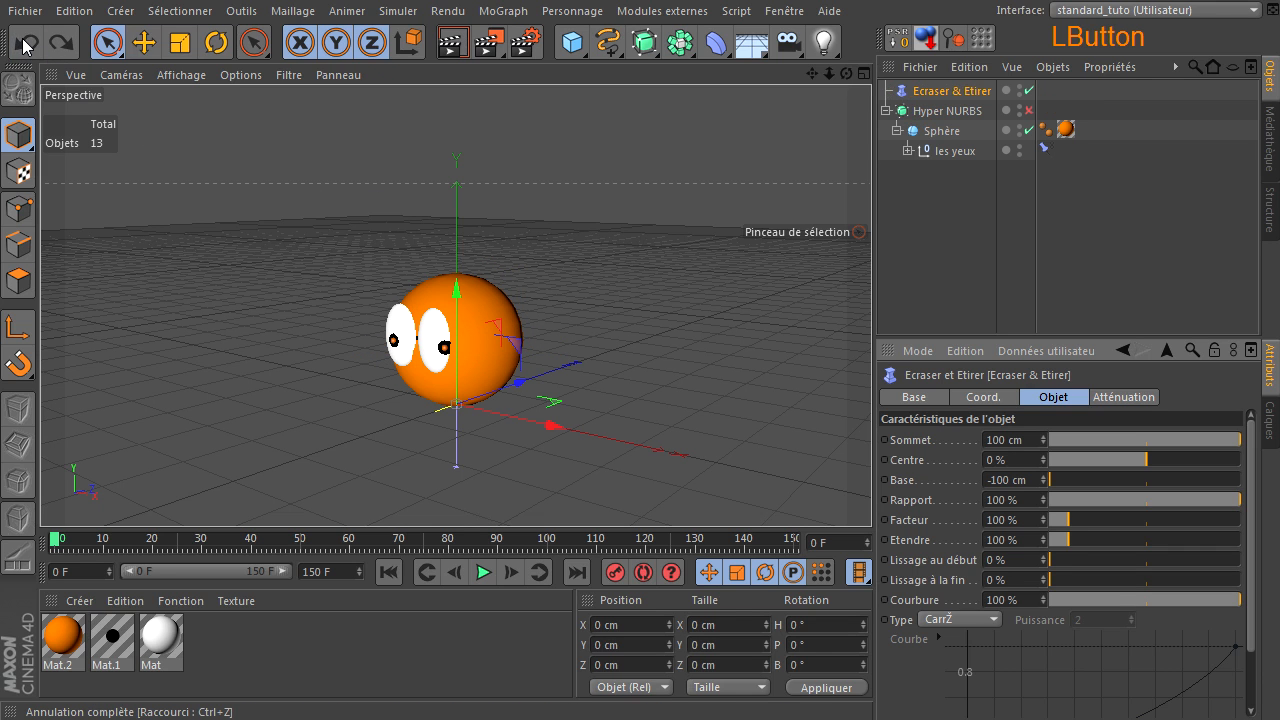
click(25, 42)
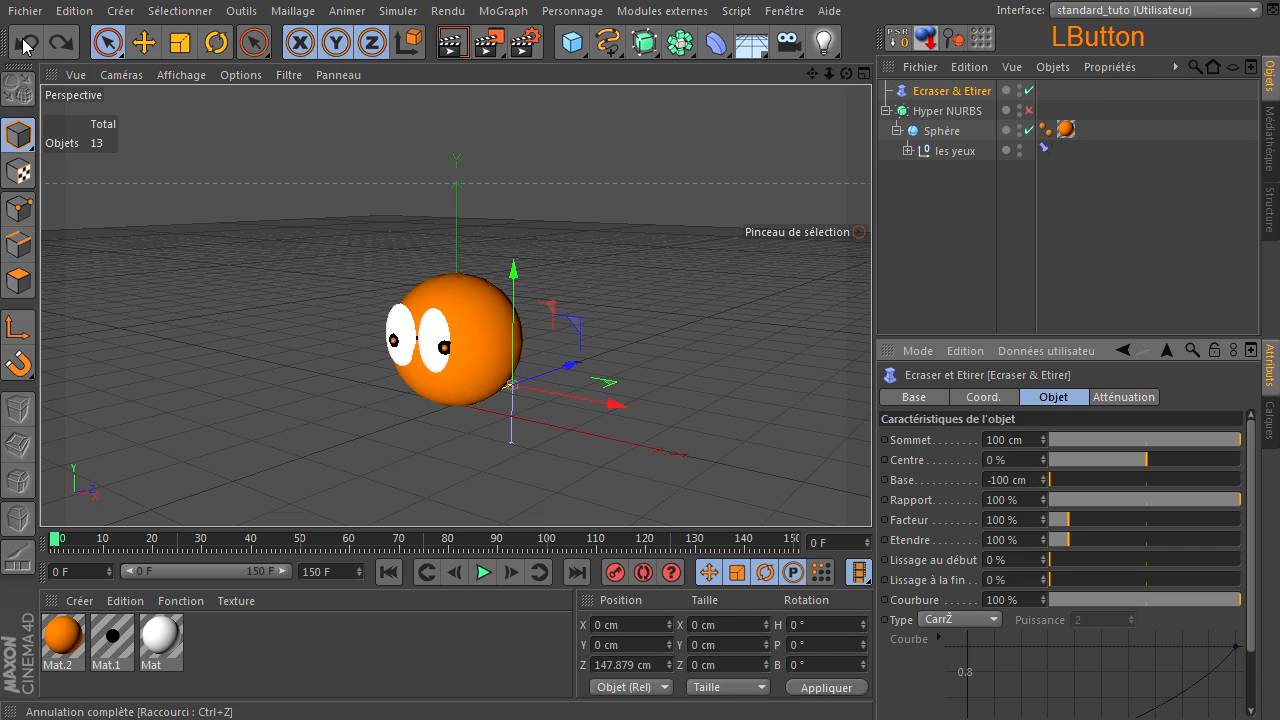
click(958, 92)
key(Delete)
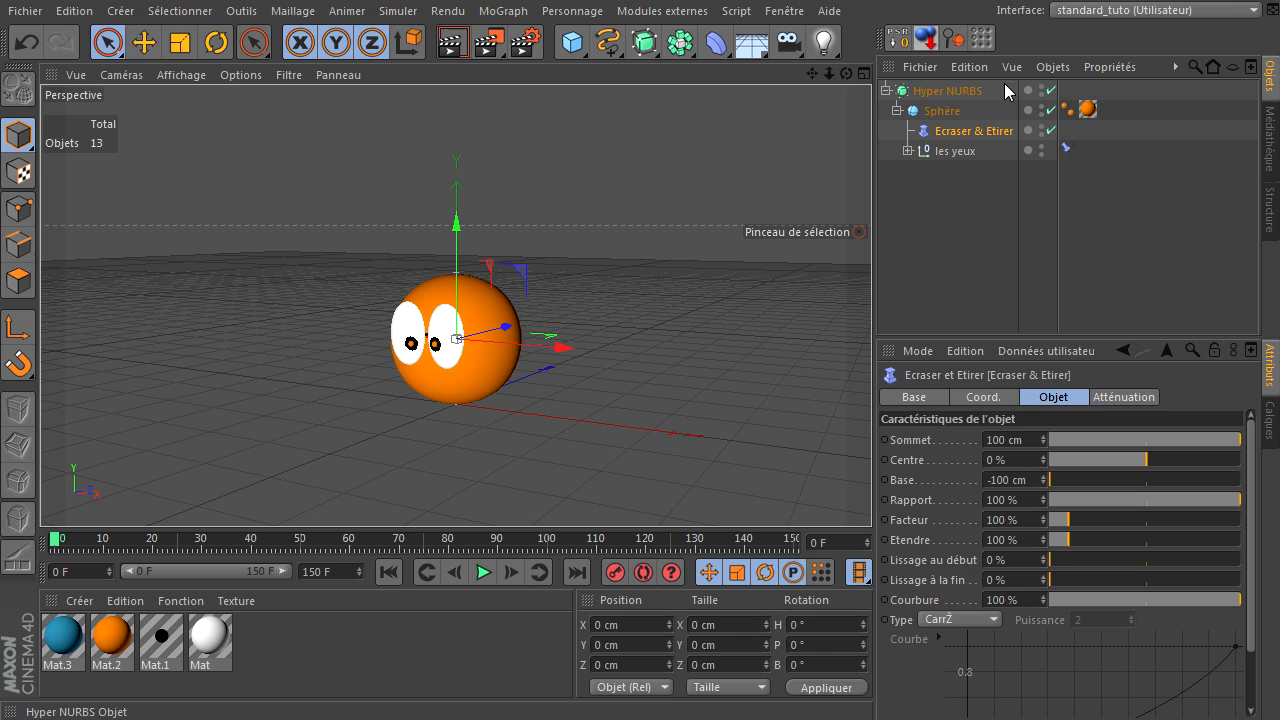
Step: Switch off the Hyper NURBS and disable Rayons-X in the basic properties of Sphère
click(1051, 90)
click(936, 111)
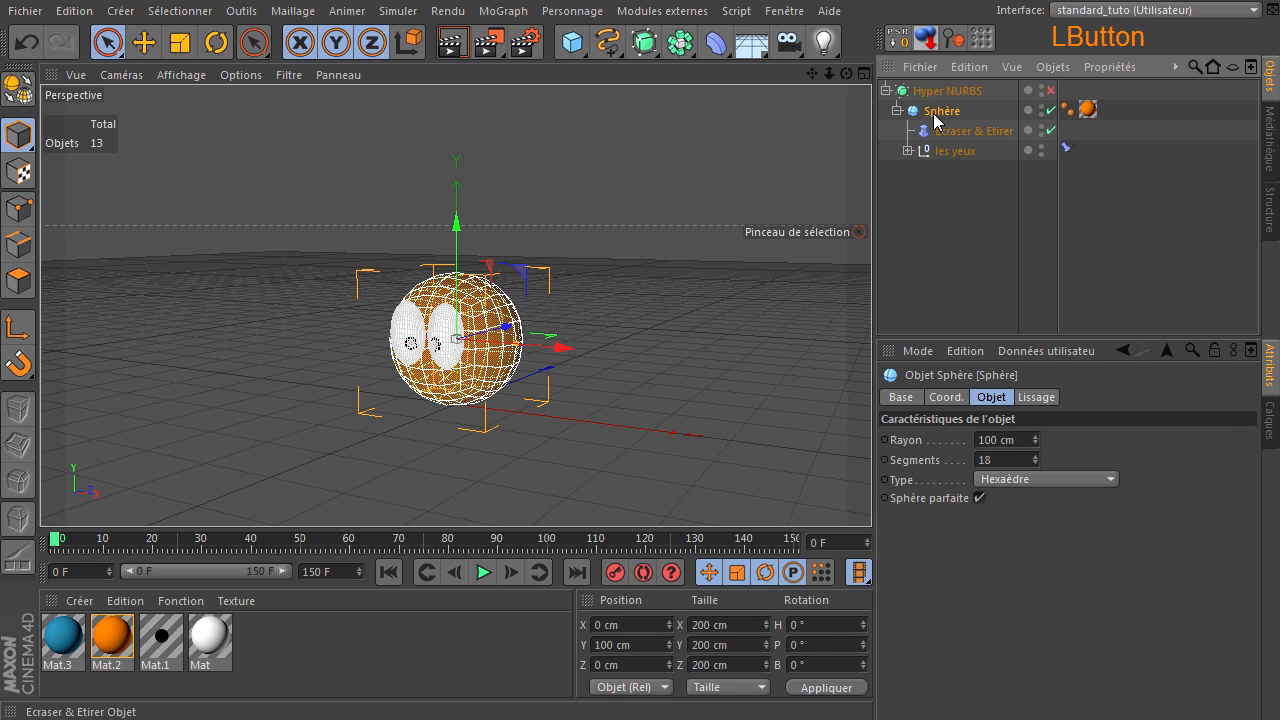
click(904, 397)
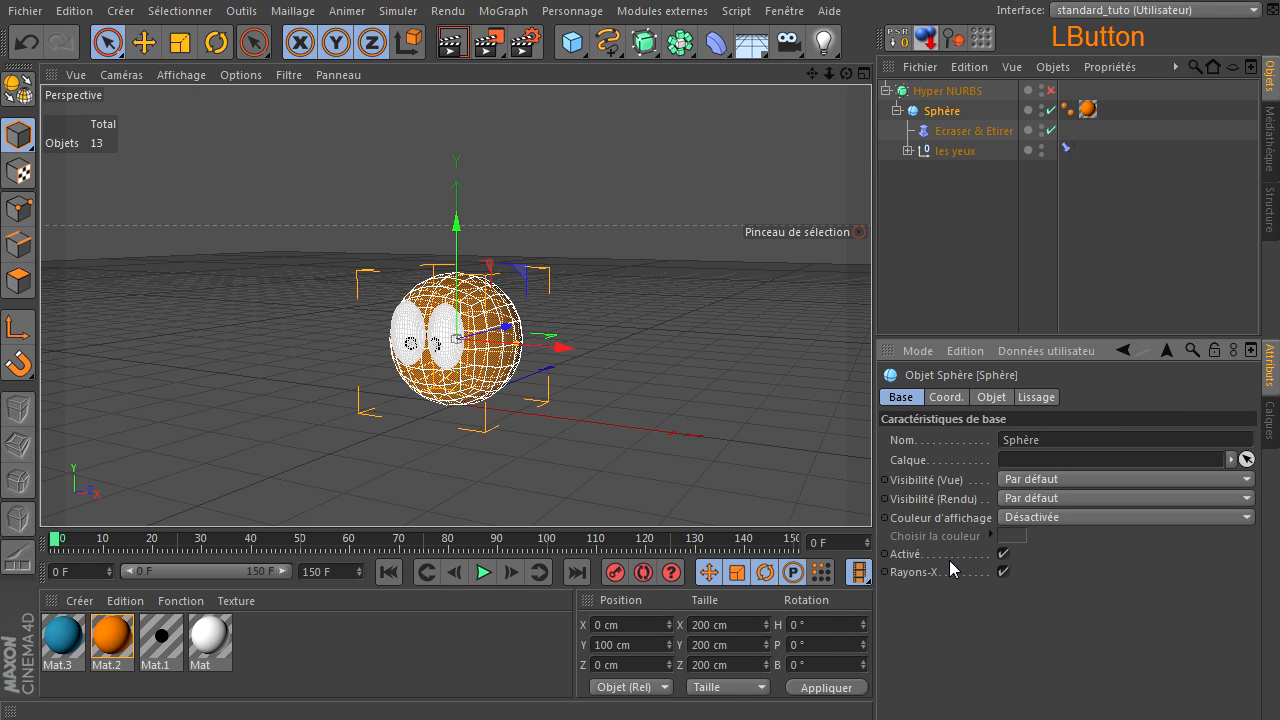
click(1003, 572)
Step: Delete the blue material Mat.3 from the scene's materials
click(927, 223)
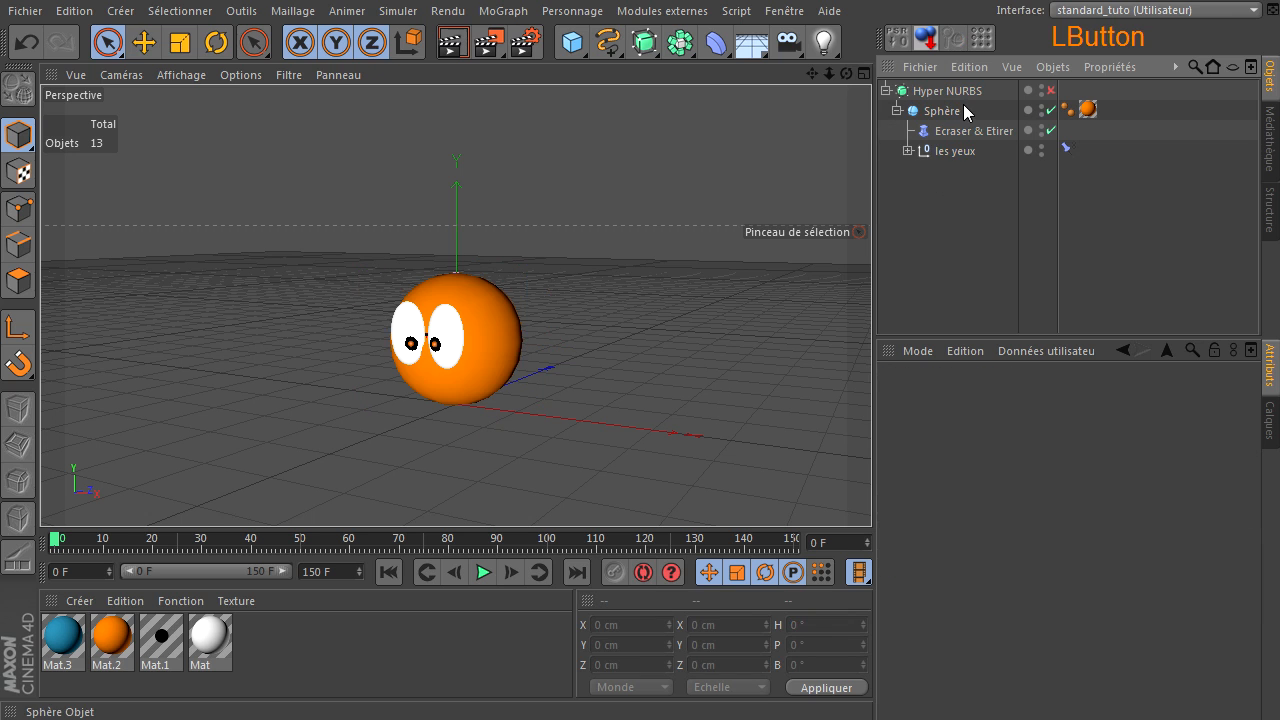
click(66, 640)
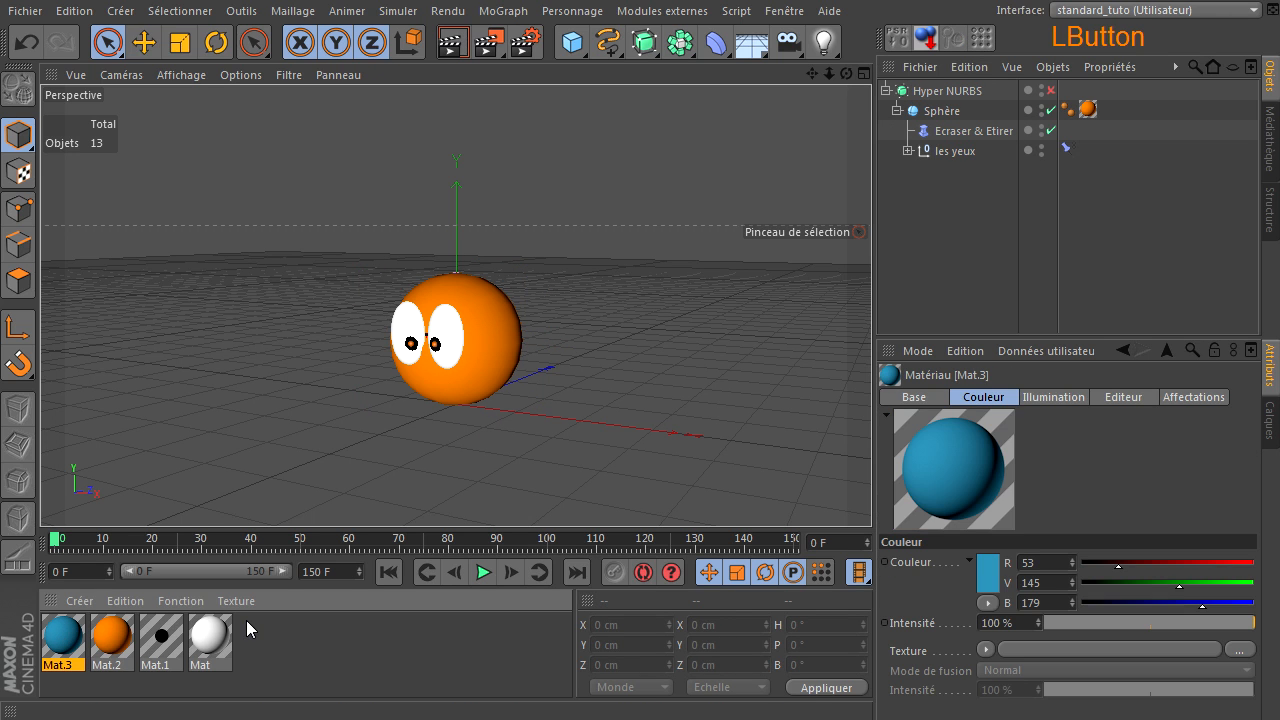
key(Delete)
Step: Add a Stop property to the les yeux group and enable Arrêter les déformateurs in it
click(962, 133)
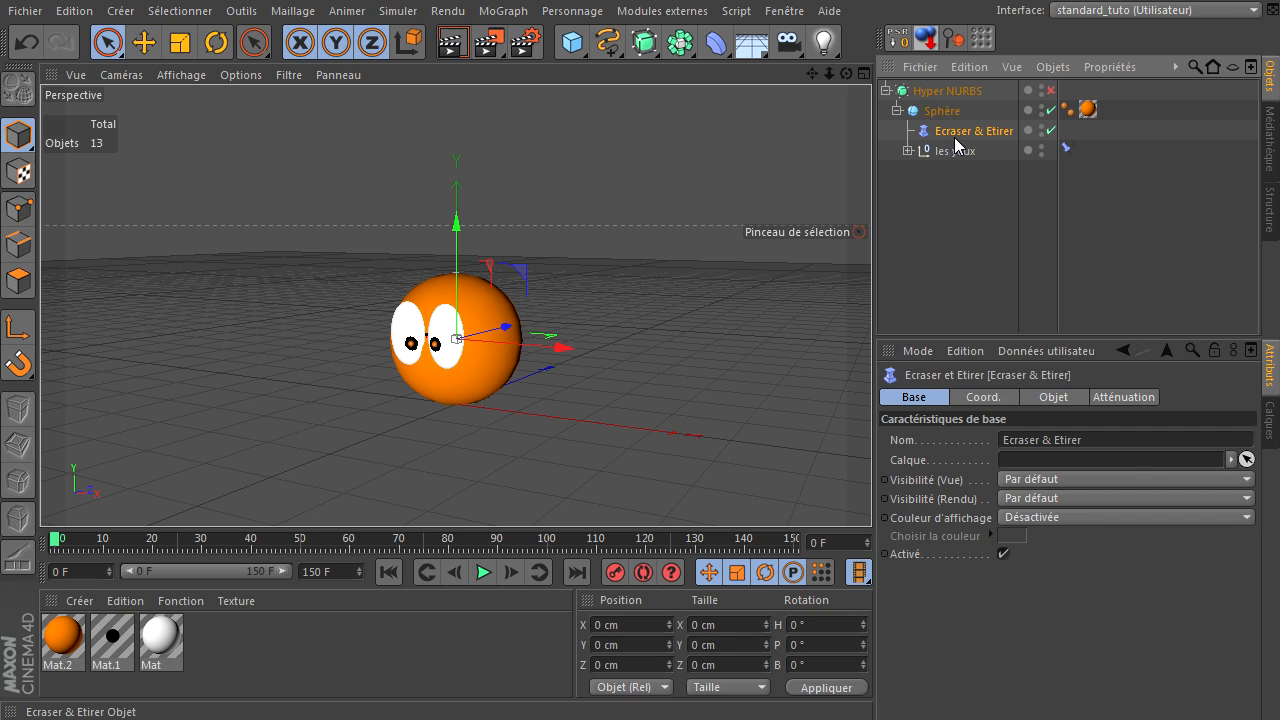
mouse_move(846, 74)
mouse_down()
mouse_move(879, 490)
mouse_move(853, 70)
mouse_up()
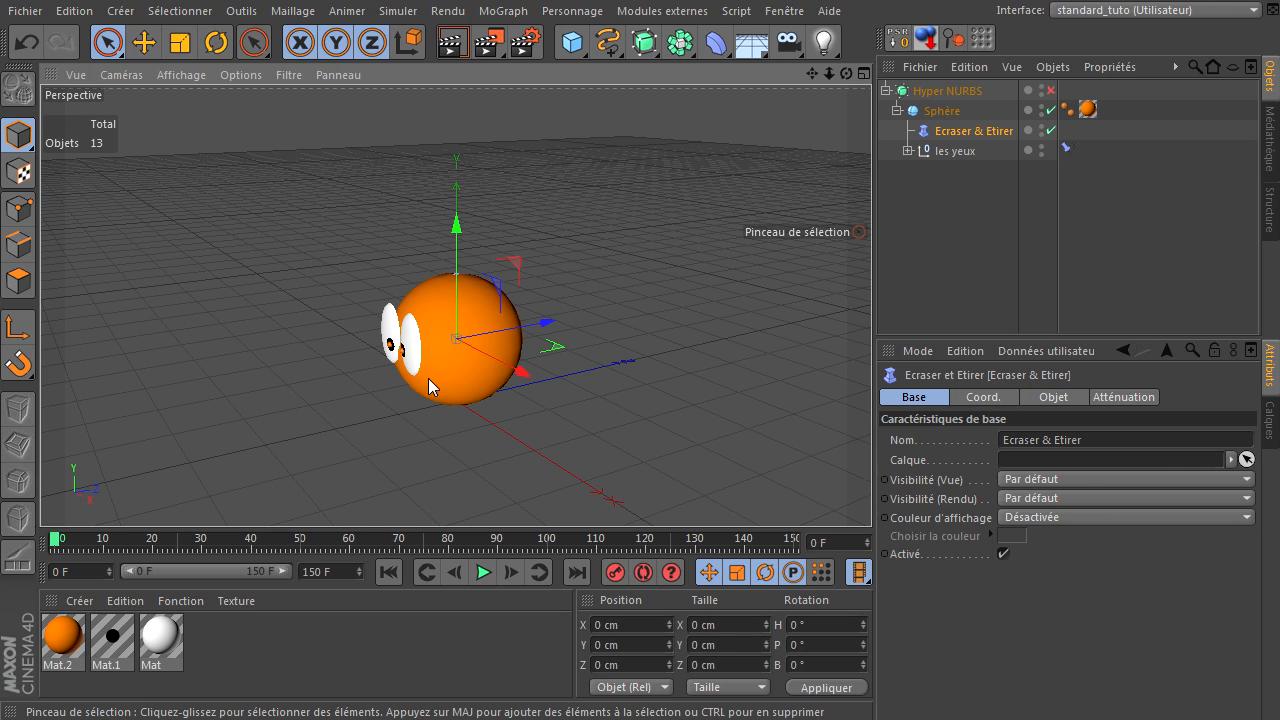
click(941, 150)
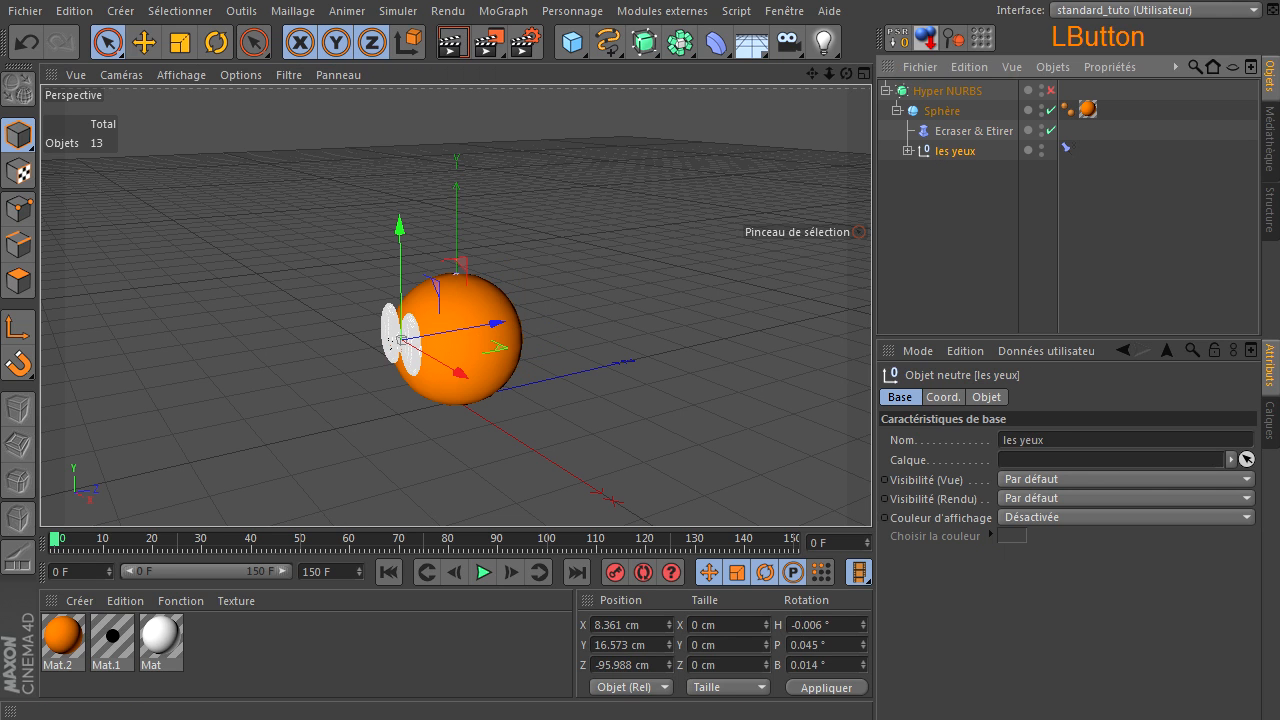
right_click(925, 152)
mouse_move(951, 168)
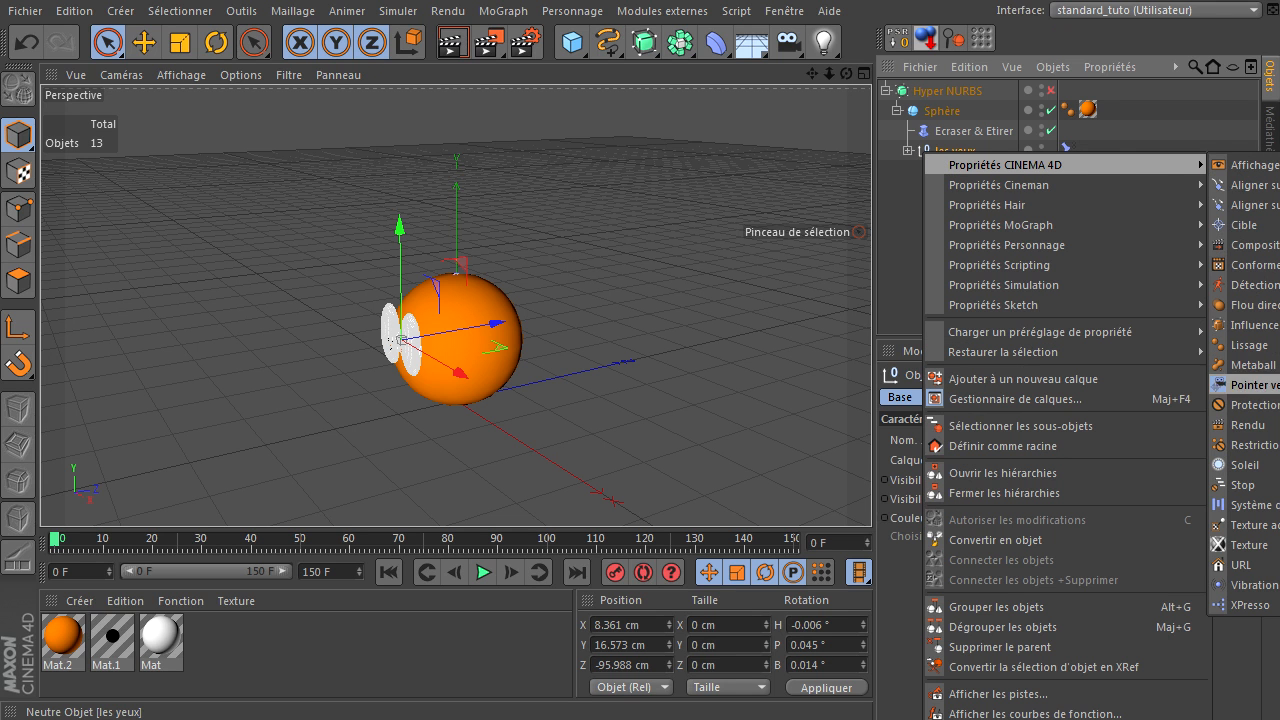
click(1243, 485)
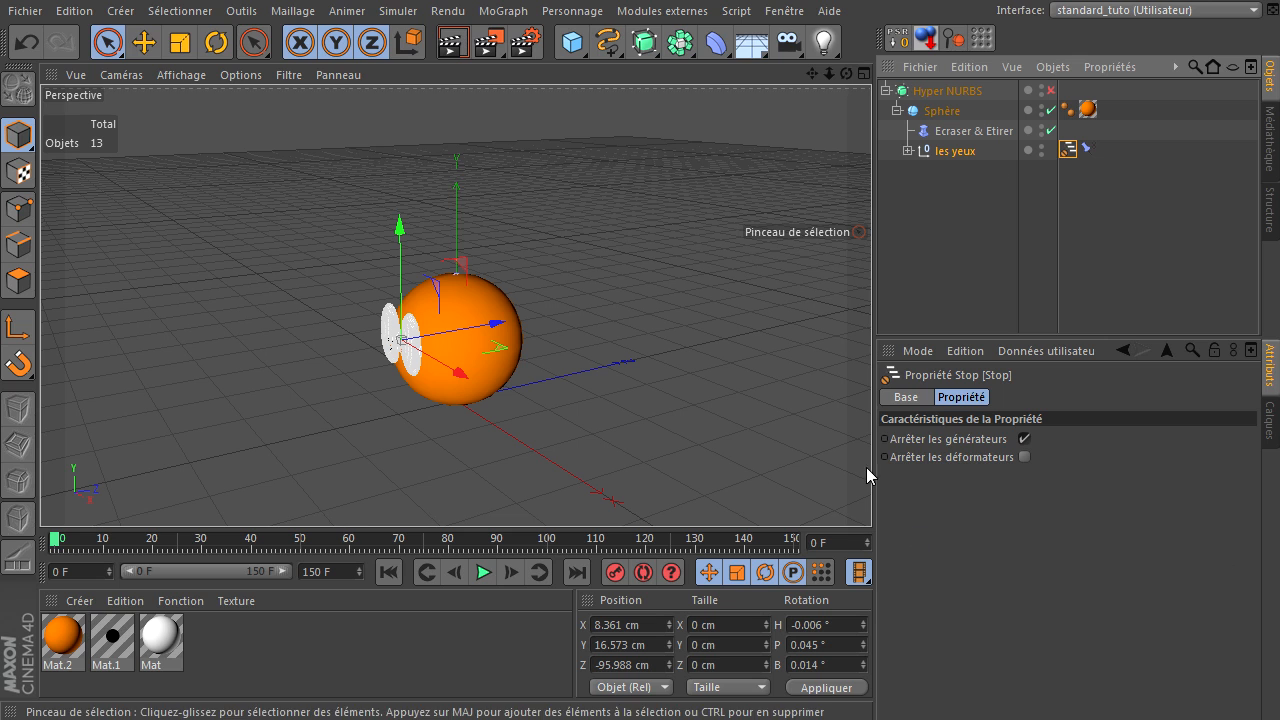
click(1024, 457)
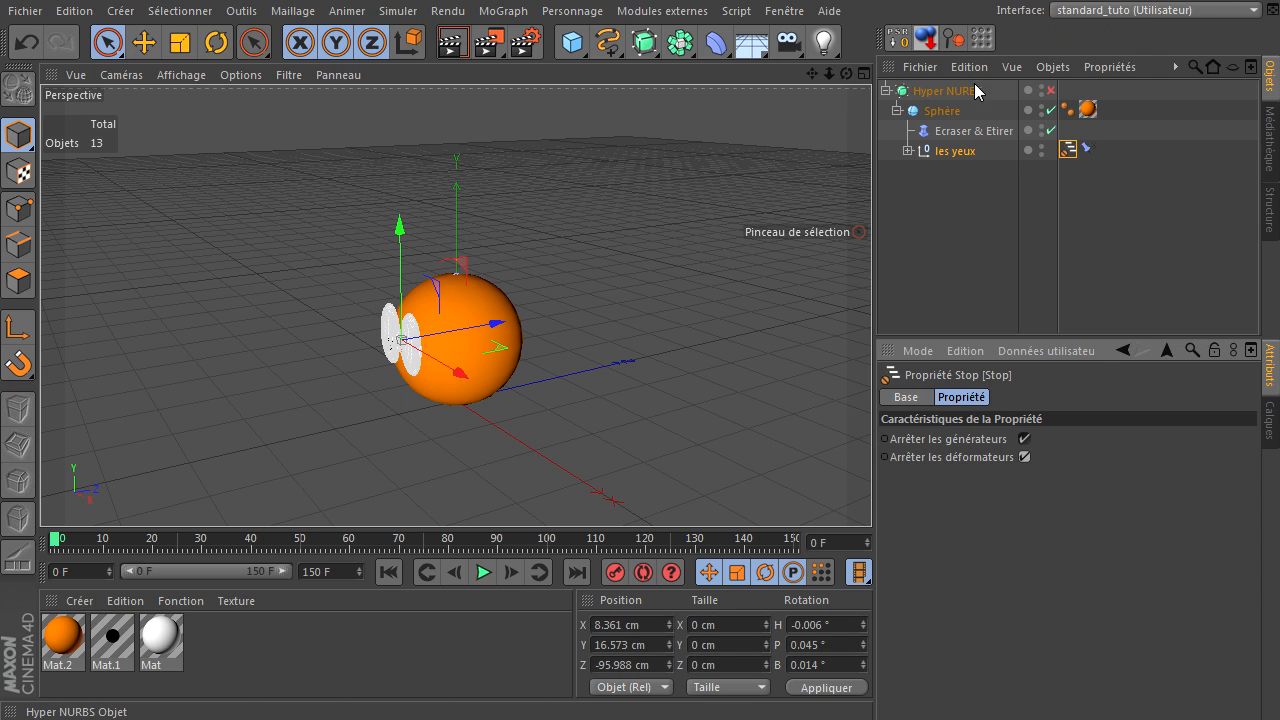
Step: Examine the Base and Clamper settings of the Contrainte tag on the les yeux group
mouse_move(846, 74)
mouse_down()
mouse_move(877, 490)
mouse_move(851, 81)
mouse_up()
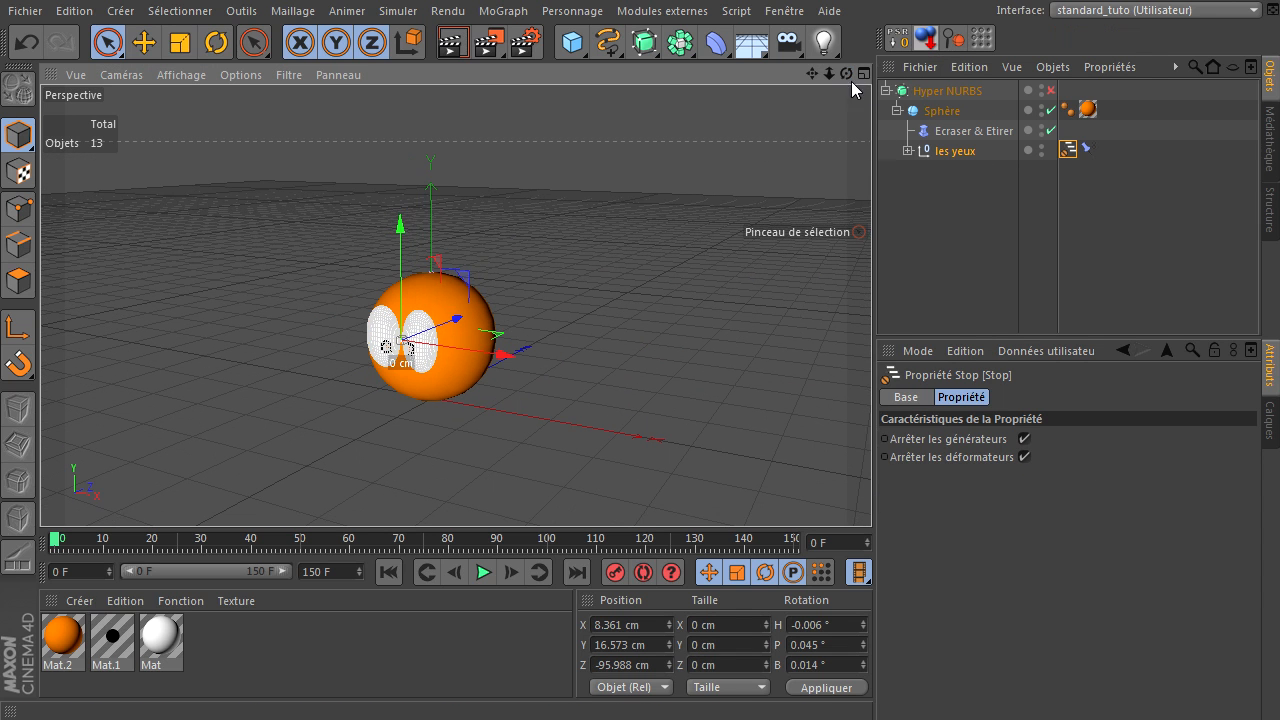
click(927, 216)
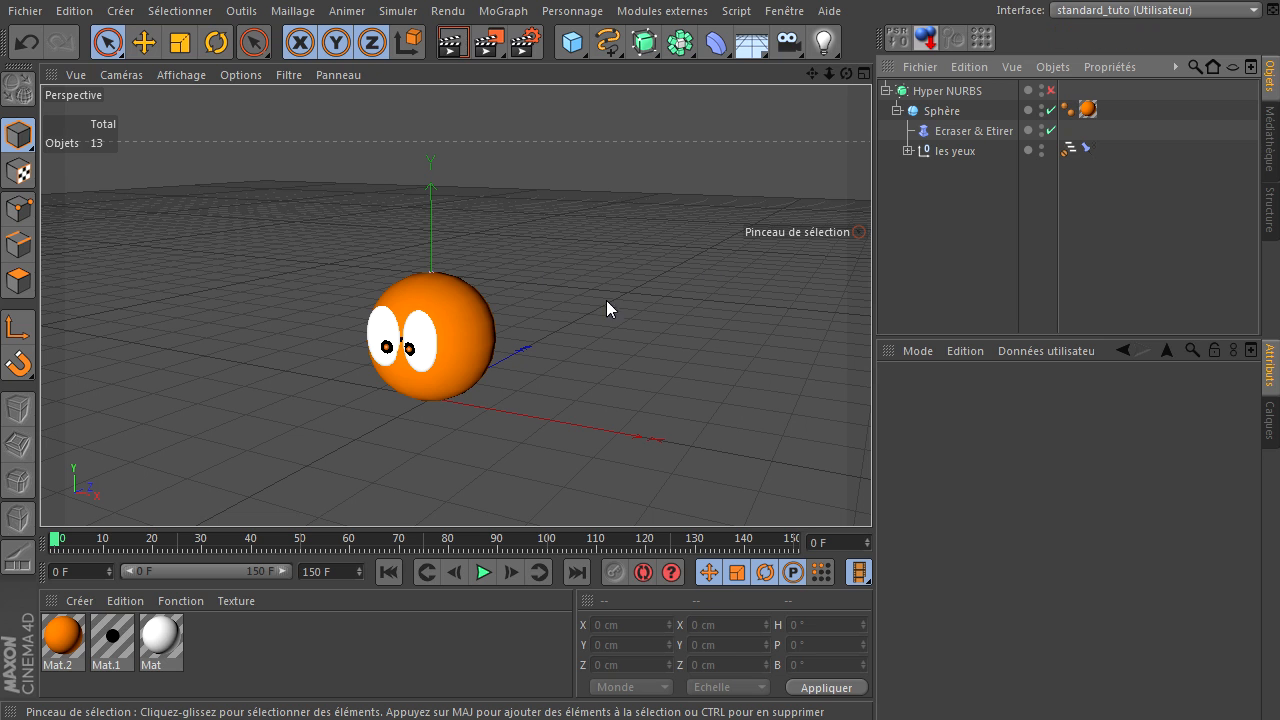
click(943, 91)
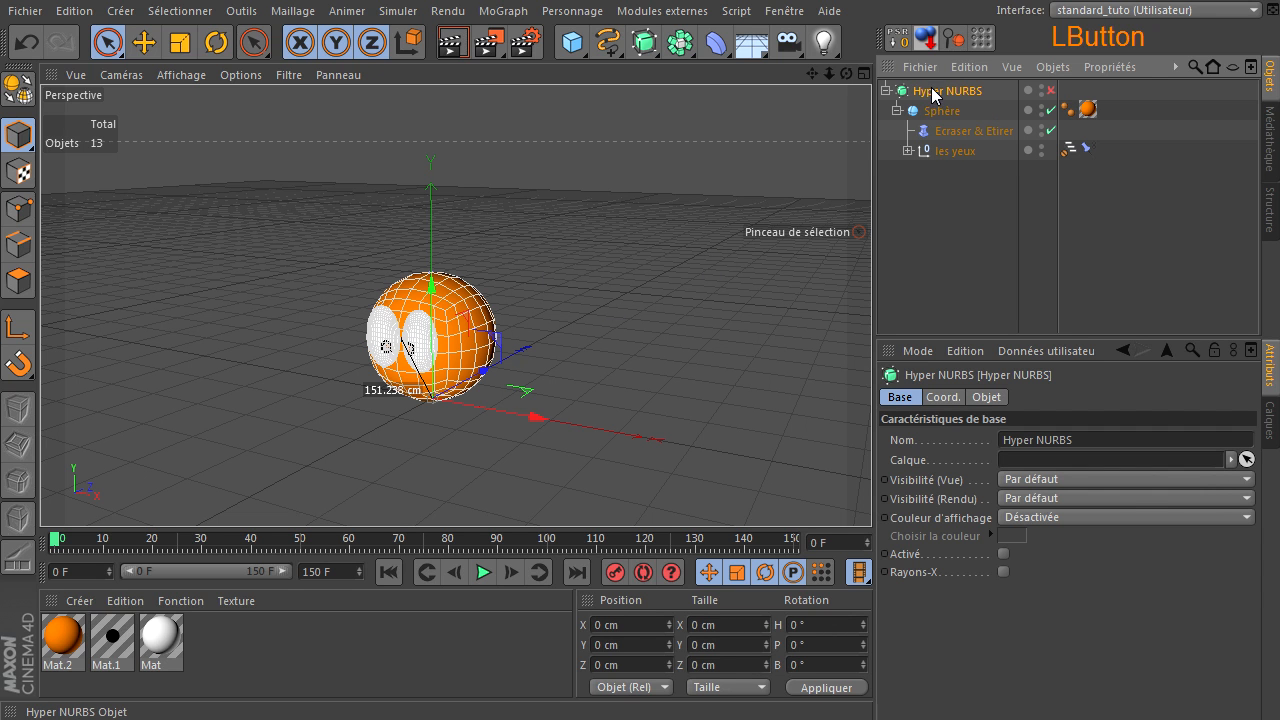
click(955, 133)
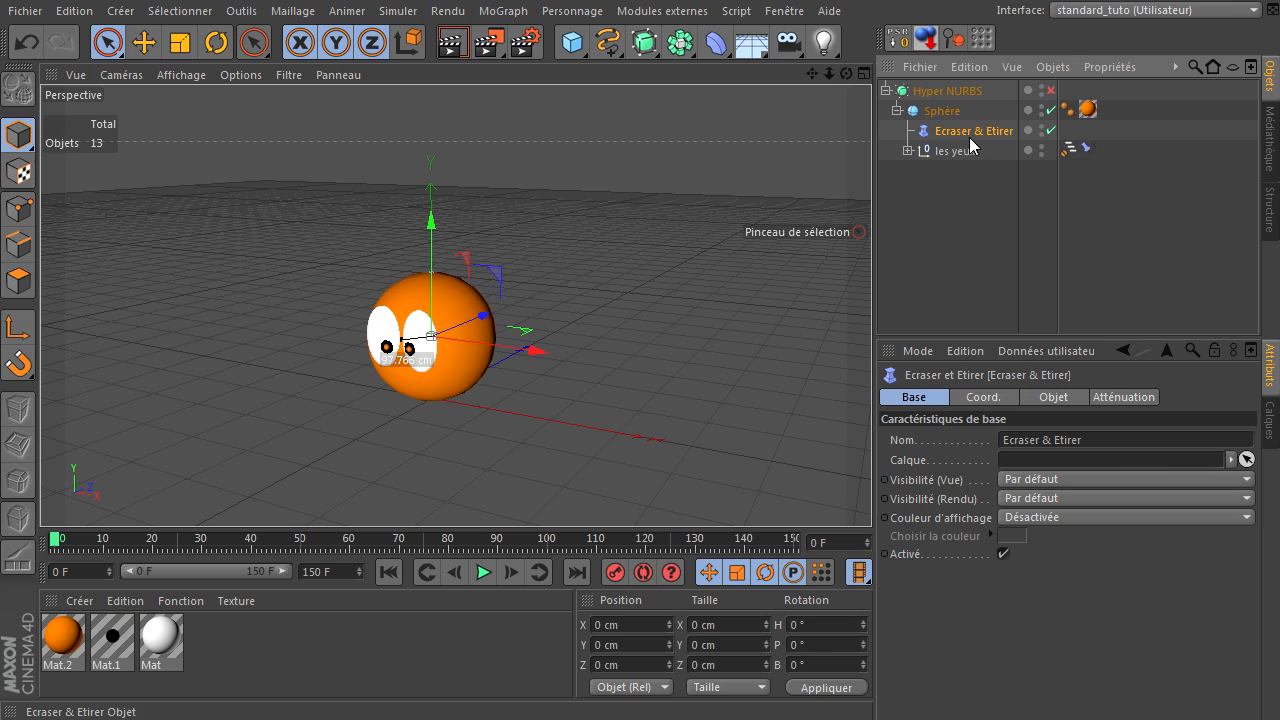
click(956, 152)
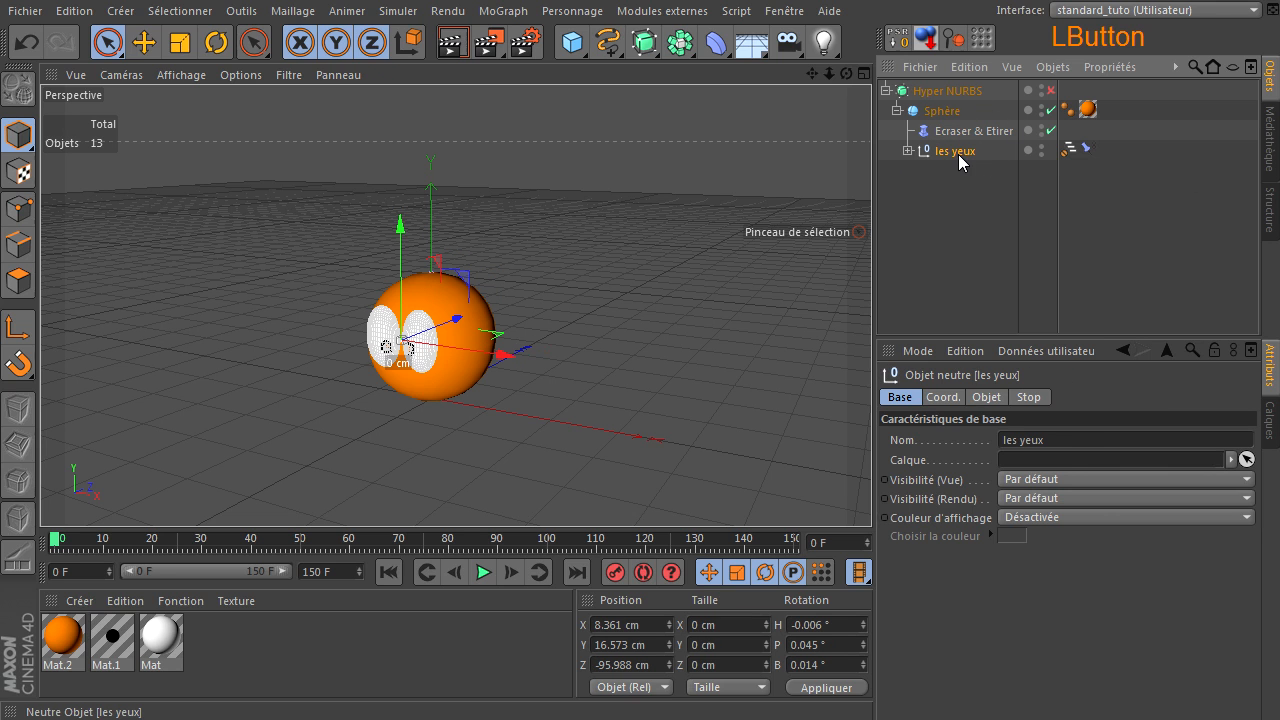
click(1088, 149)
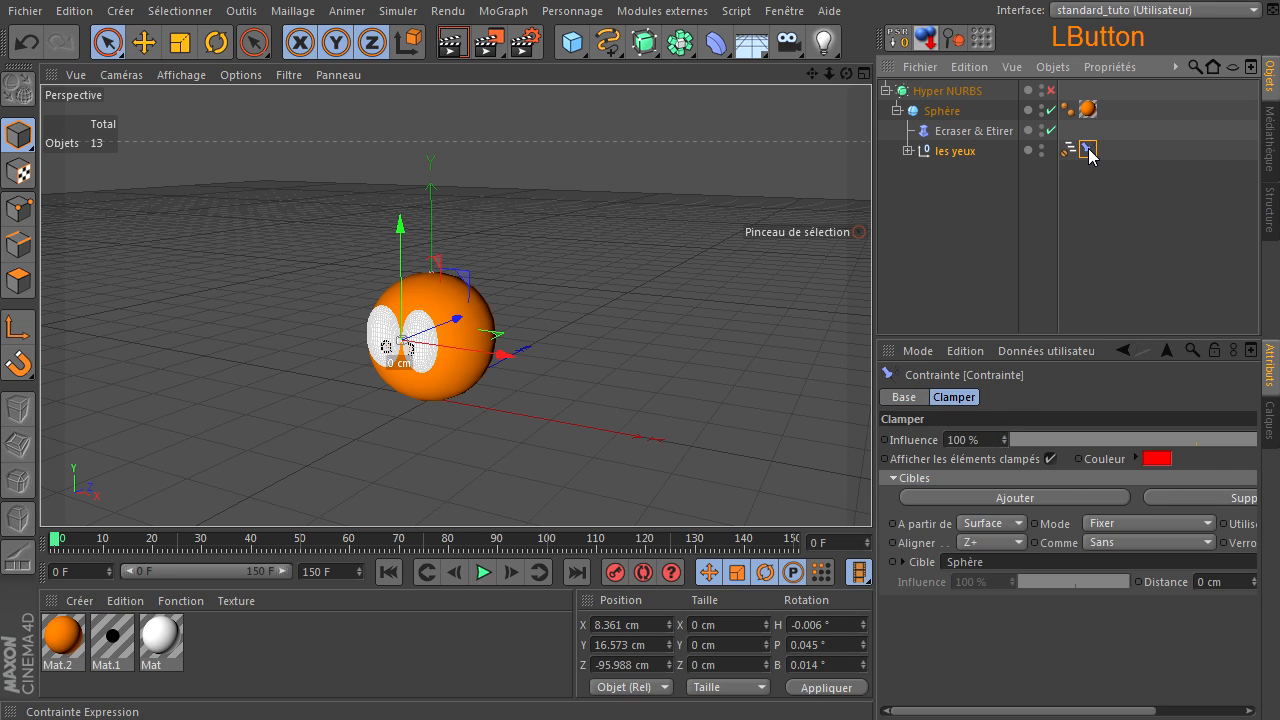
click(904, 397)
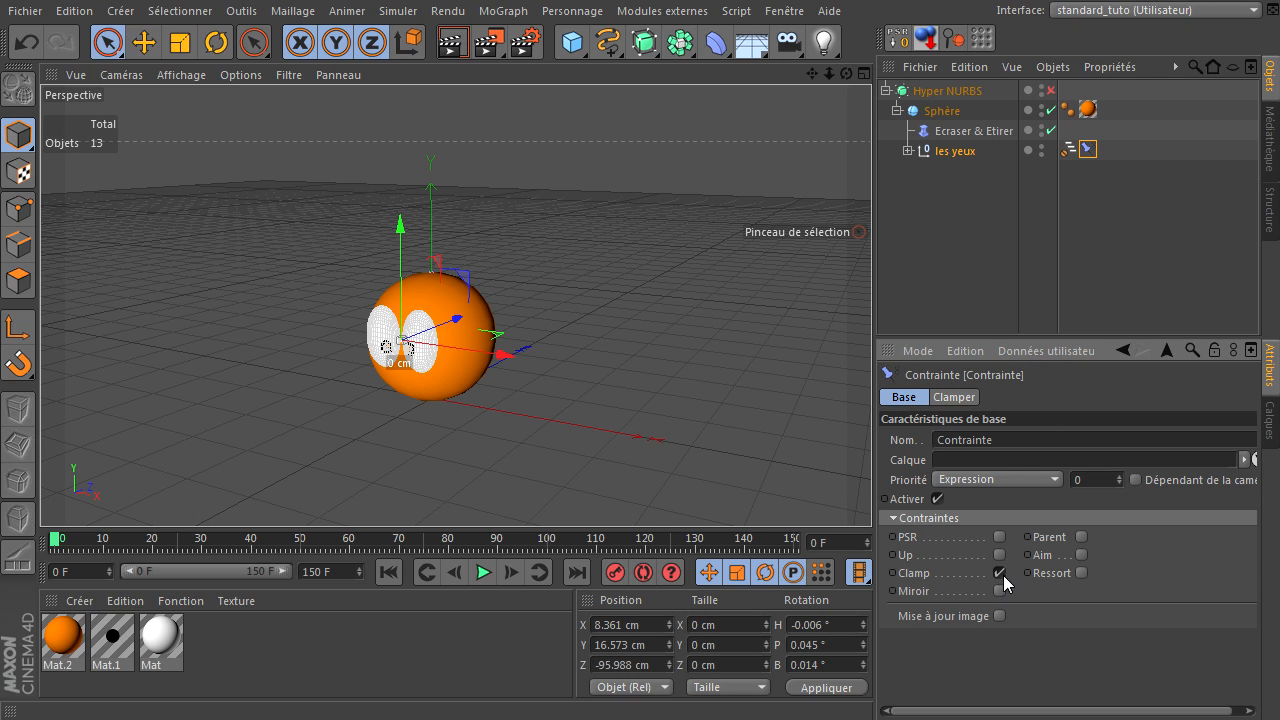
click(955, 397)
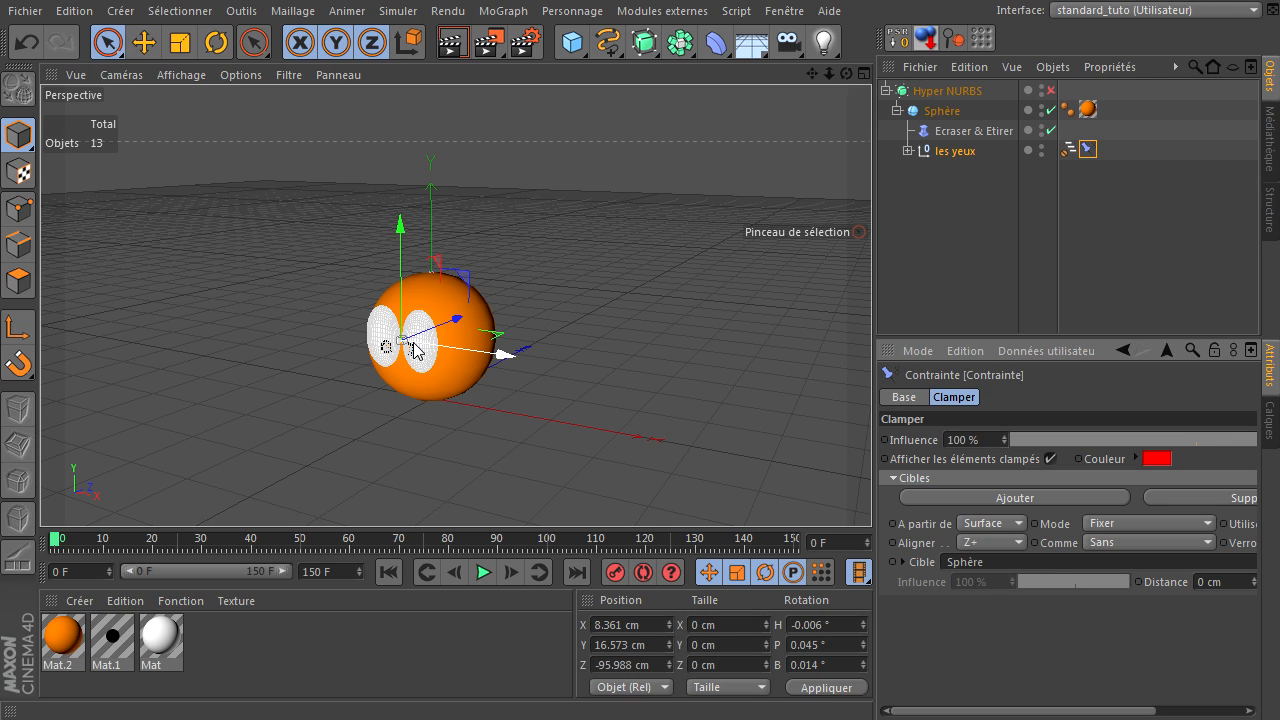
drag(873, 338, 767, 363)
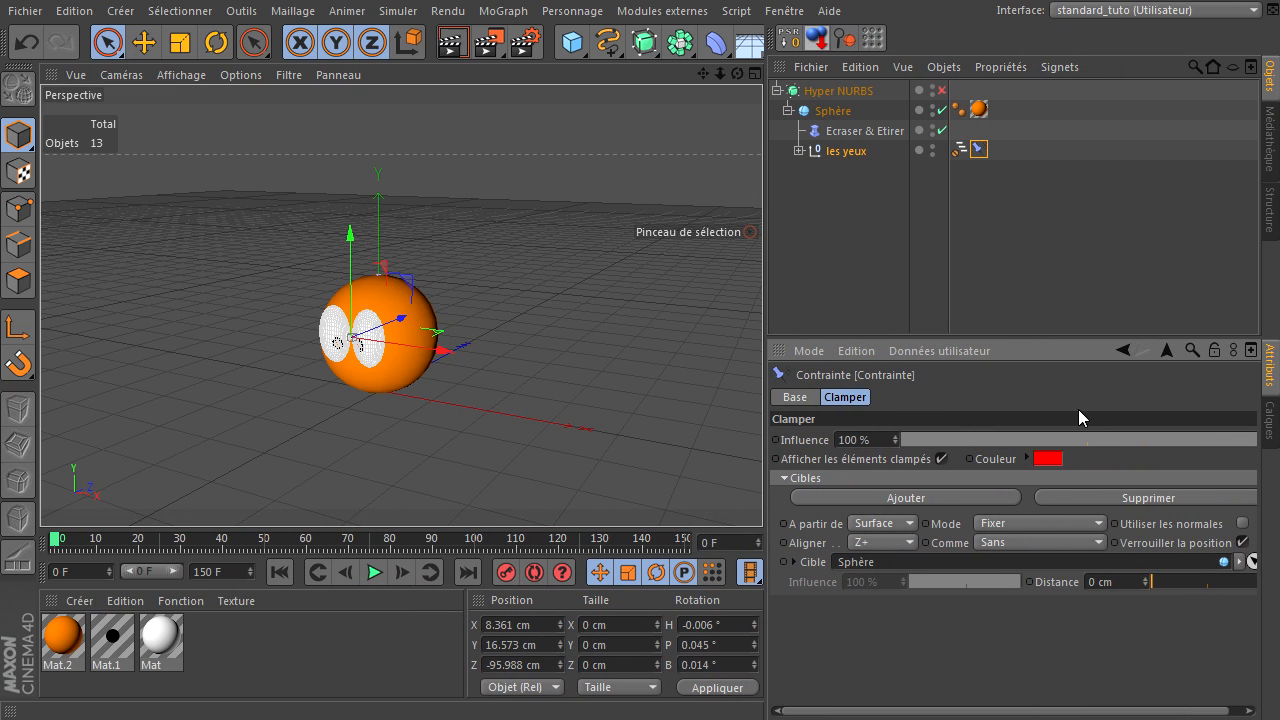
drag(766, 284, 868, 268)
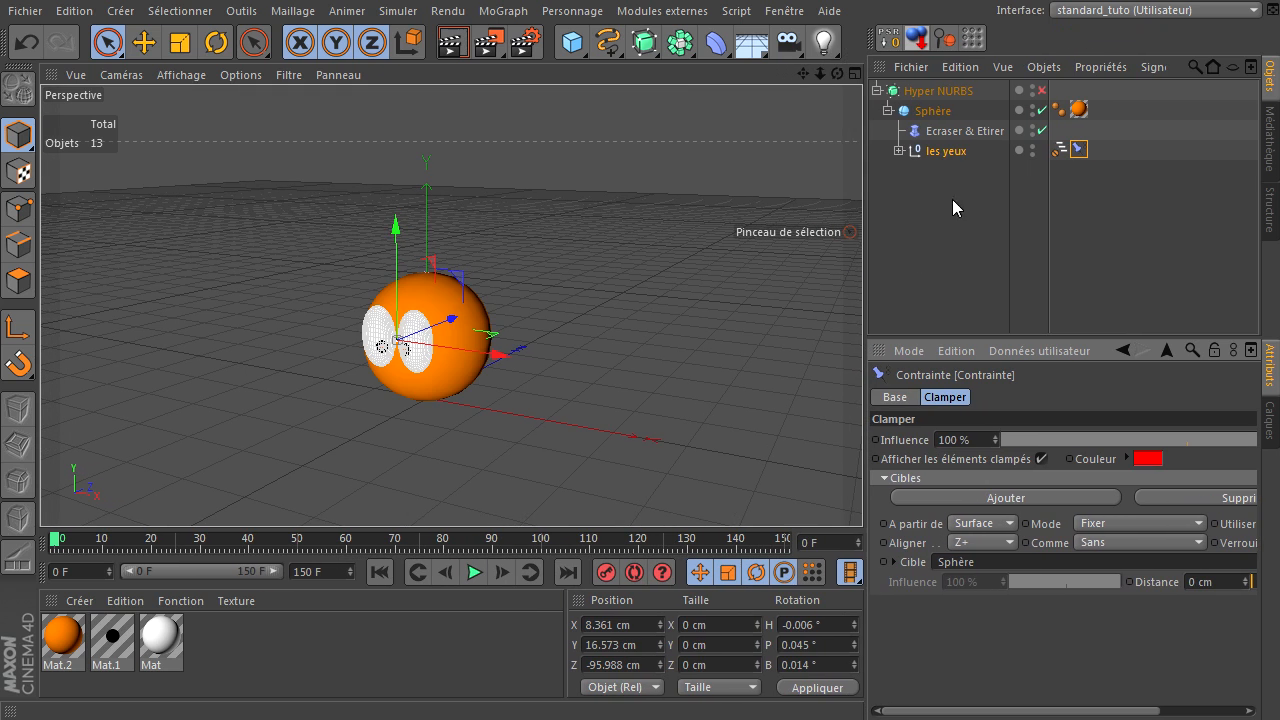
Step: Save an incremental version of the project file
click(25, 11)
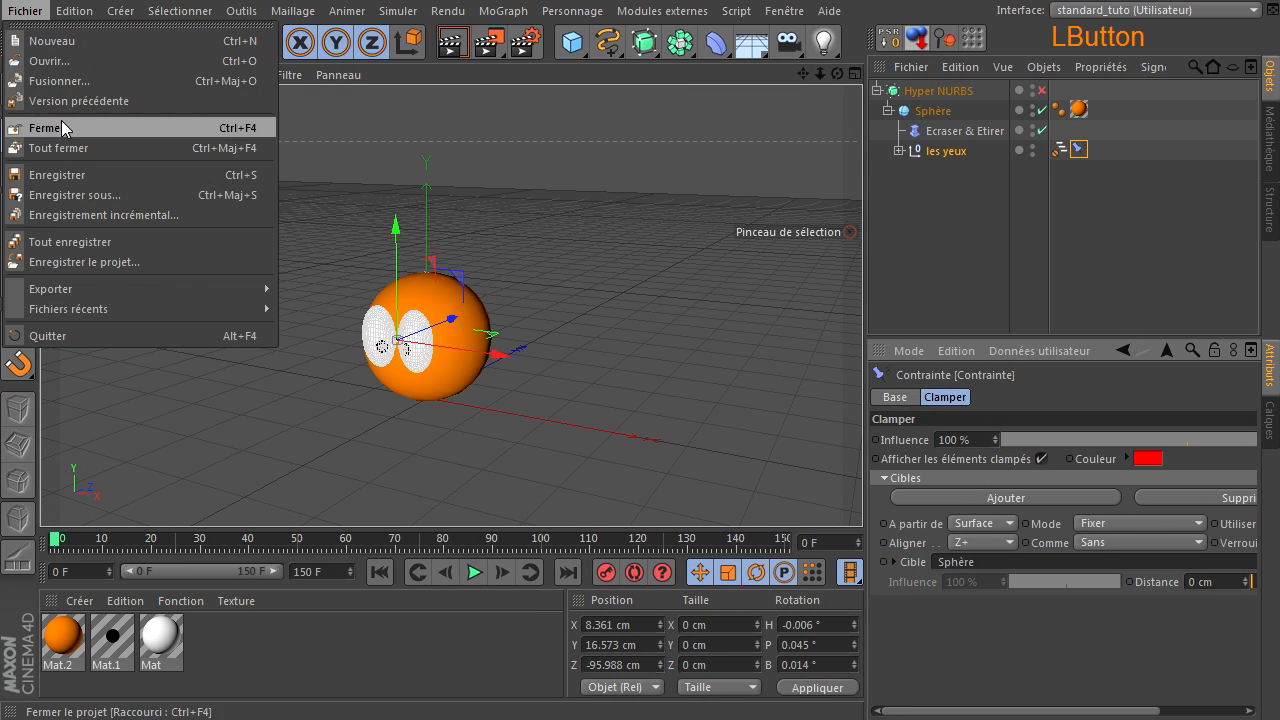
click(66, 214)
Step: Test the Ecraser & Etirer deformer with a Facteur of 57 %, and set it back to 100 %
click(989, 132)
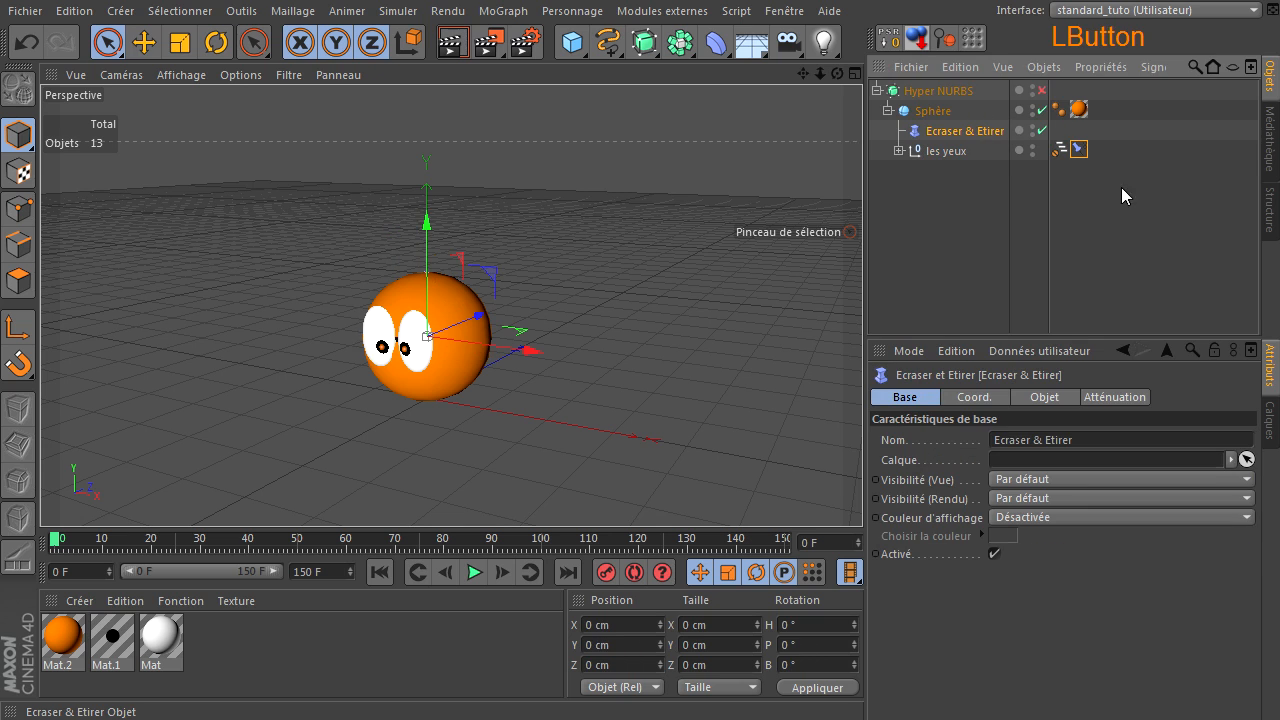
click(1030, 396)
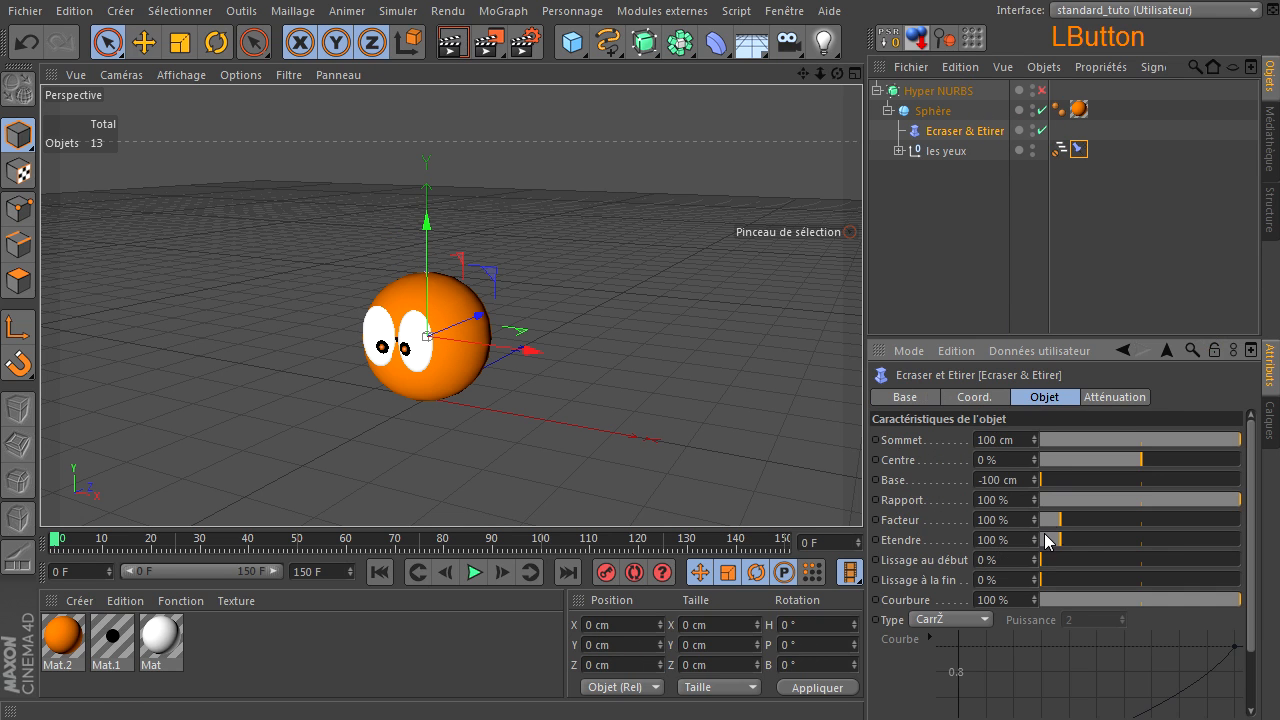
mouse_move(1064, 518)
mouse_down()
mouse_move(1084, 516)
mouse_move(1053, 506)
mouse_up()
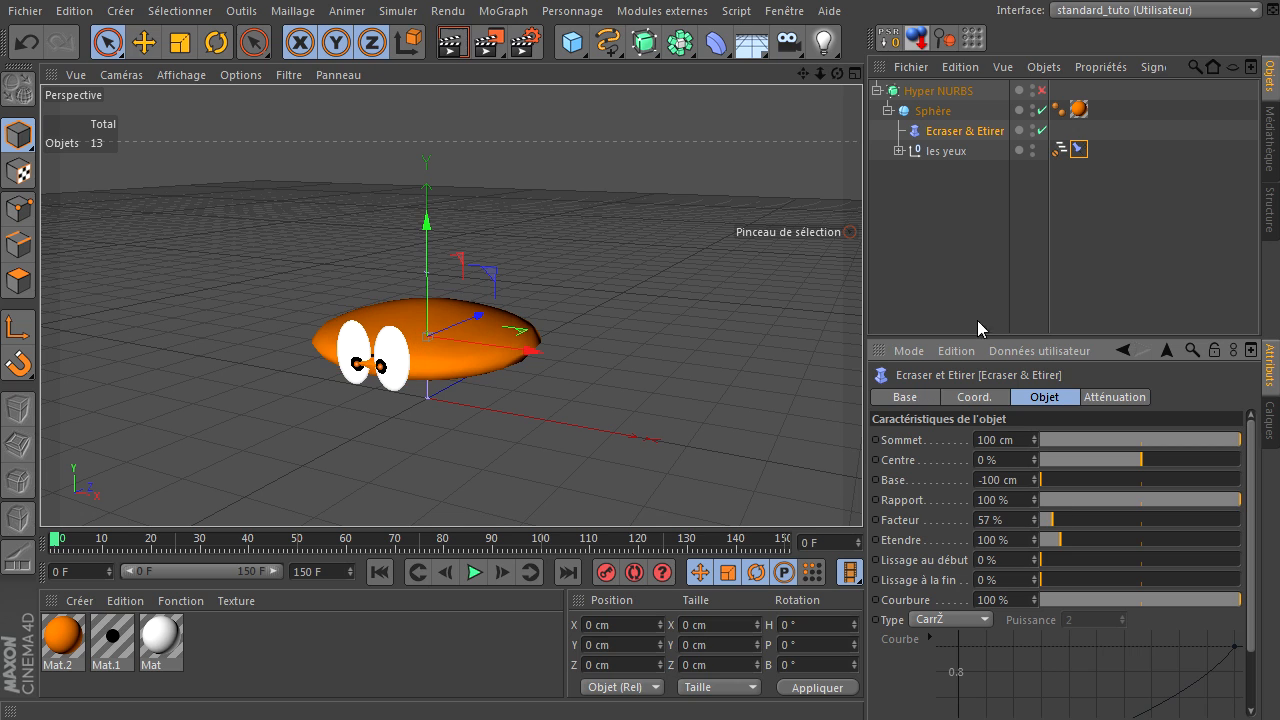
click(1007, 274)
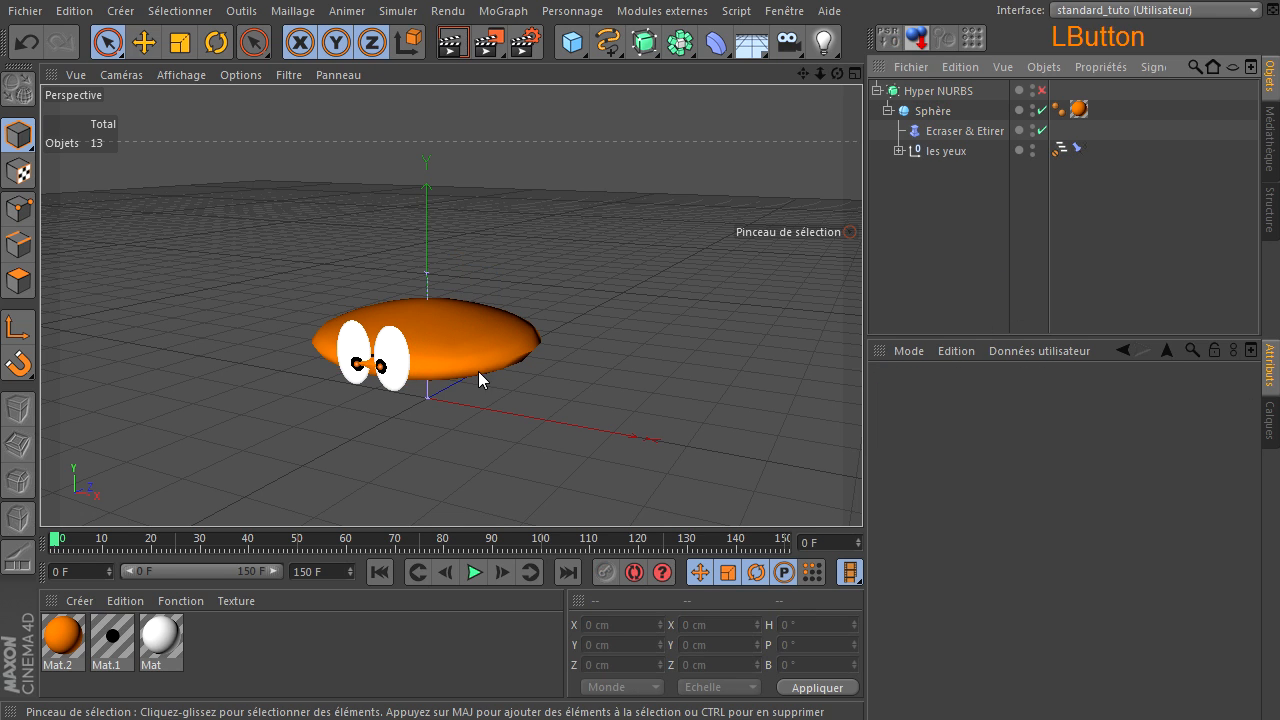
click(953, 131)
double_click(1013, 519)
text(100)
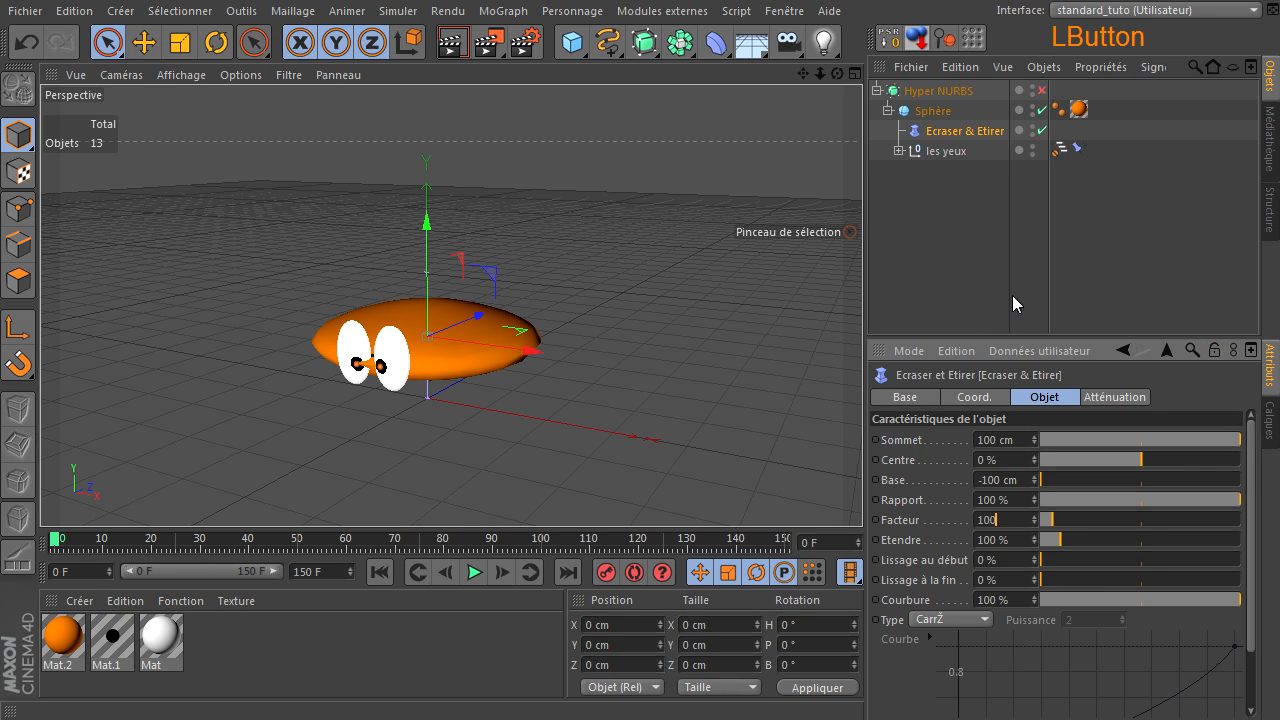
click(958, 246)
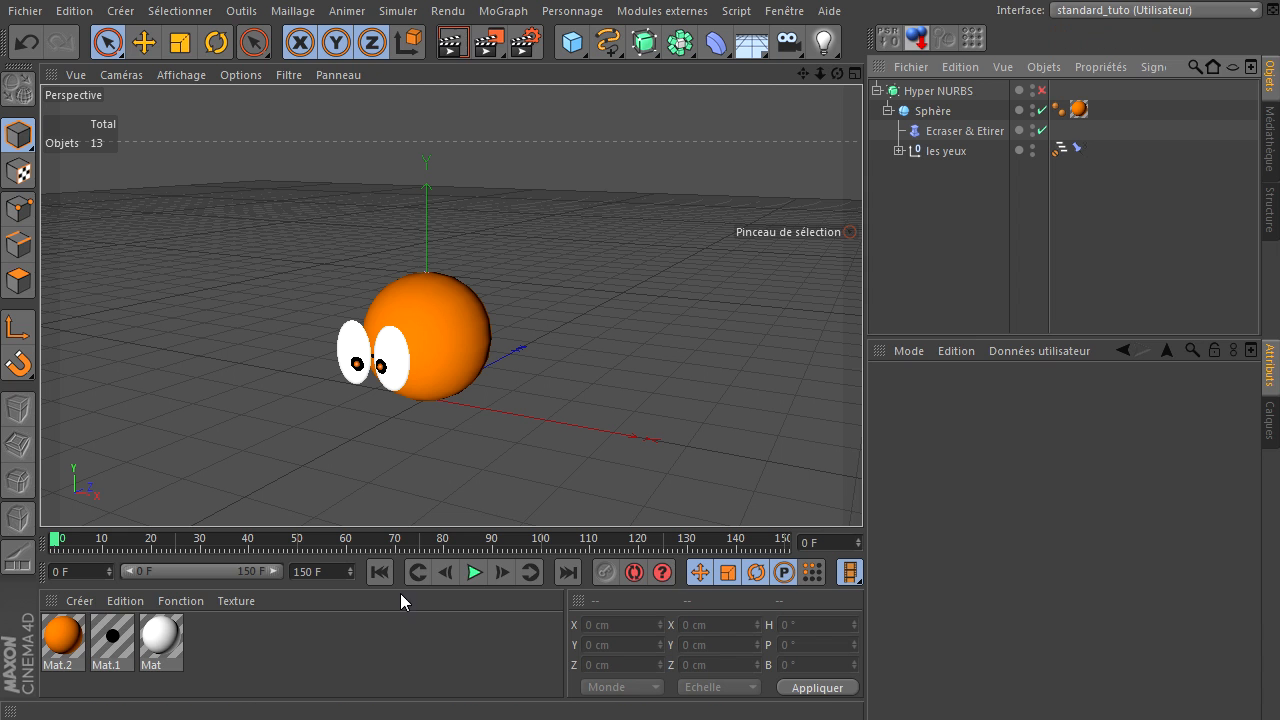
Step: Play and stop the animation to refresh the eyes' position, and return to the first frame
click(474, 572)
click(474, 575)
click(384, 576)
drag(837, 74, 862, 490)
click(938, 134)
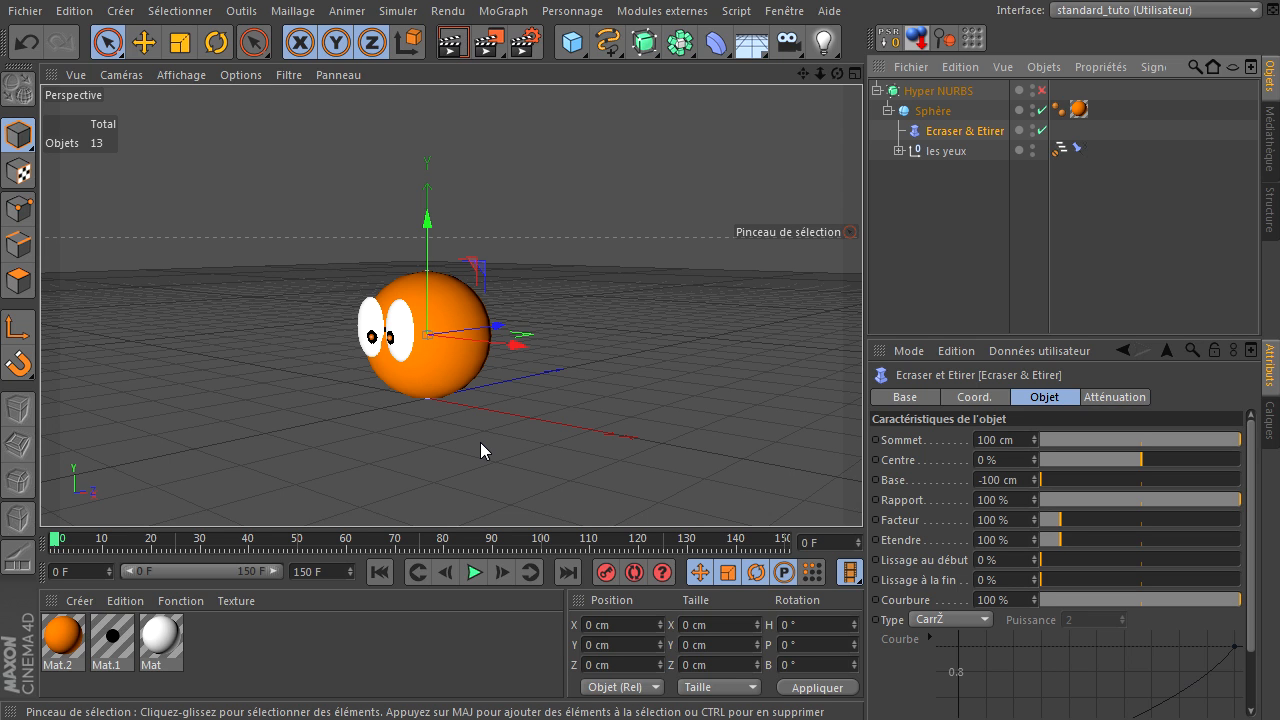
Step: Add a Neutre object, name it base, and place it below the Hyper NURBS hierarchy at the root level
click(572, 42)
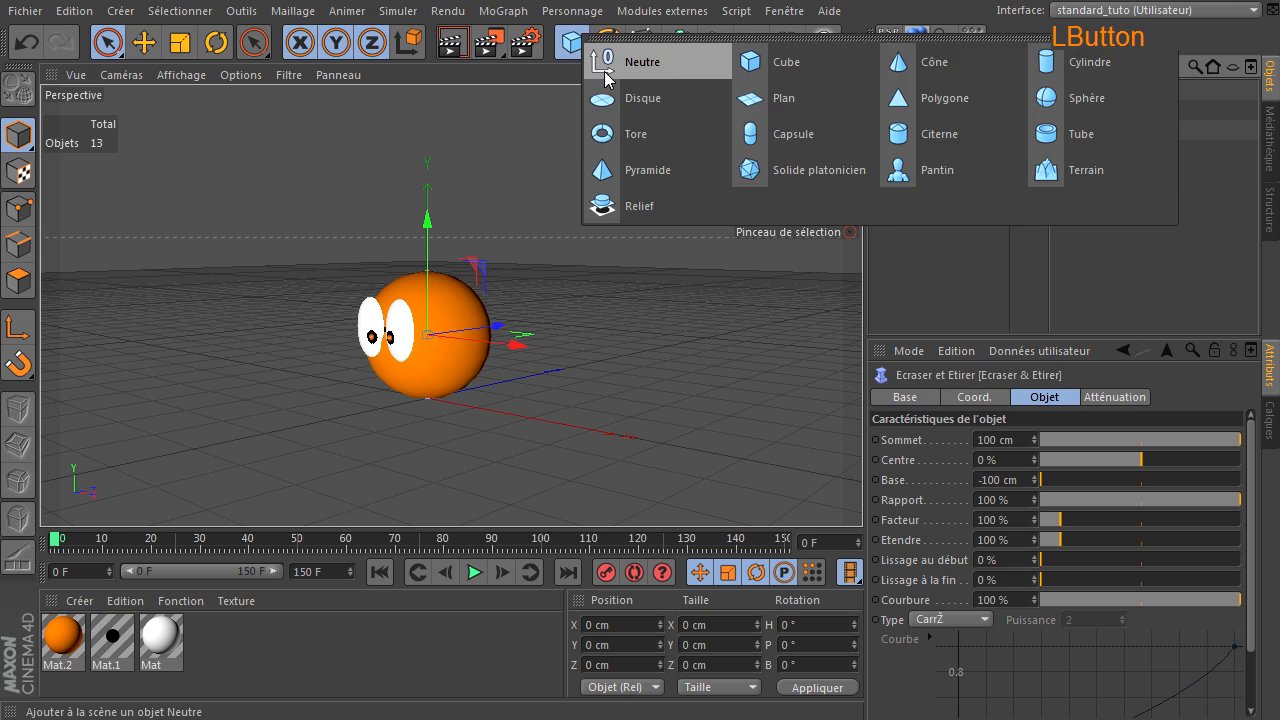
click(650, 63)
double_click(922, 92)
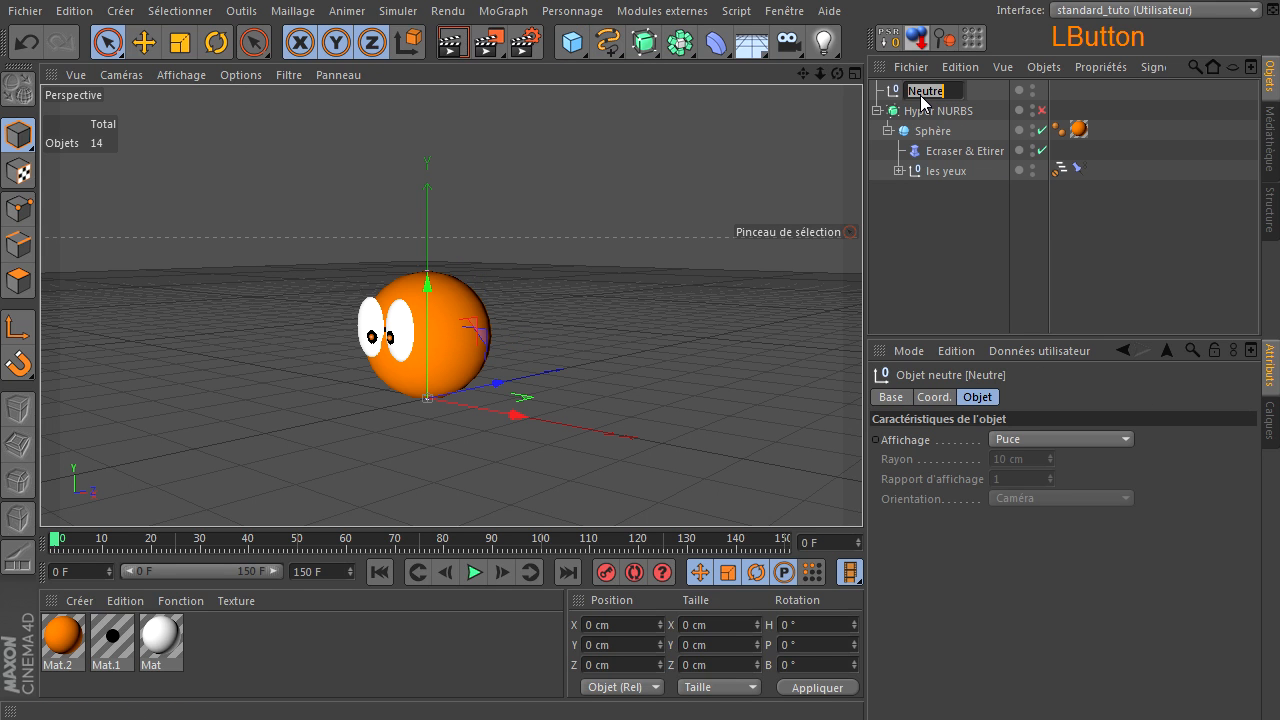
text(base)
key(Return)
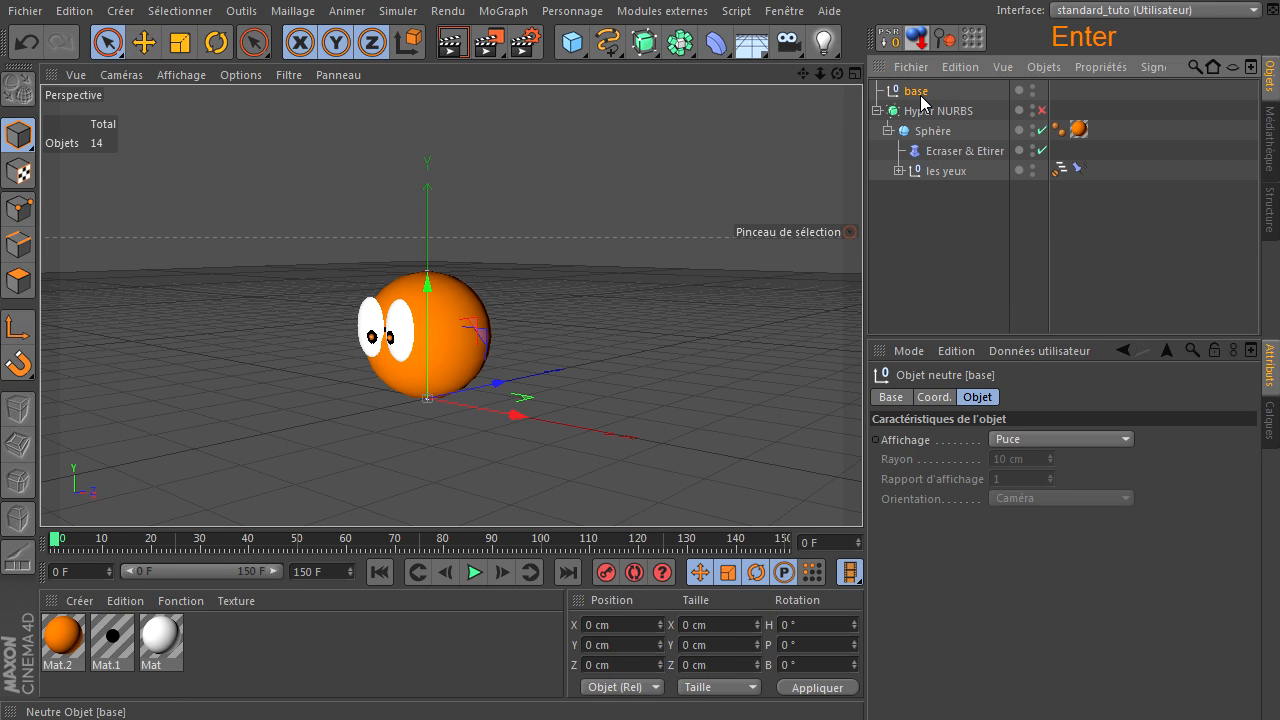
drag(921, 97, 903, 251)
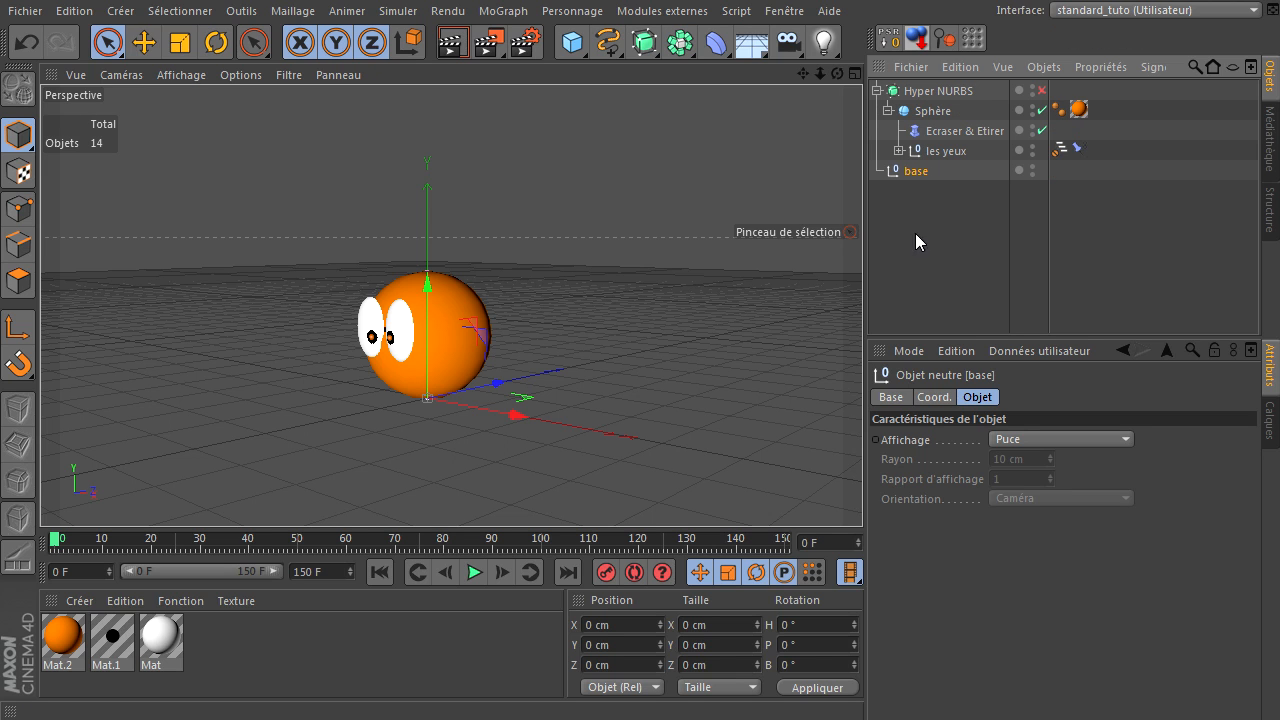
Step: Display the base object as an Octogone with a 100 cm radius and XZ orientation
click(920, 176)
click(1047, 438)
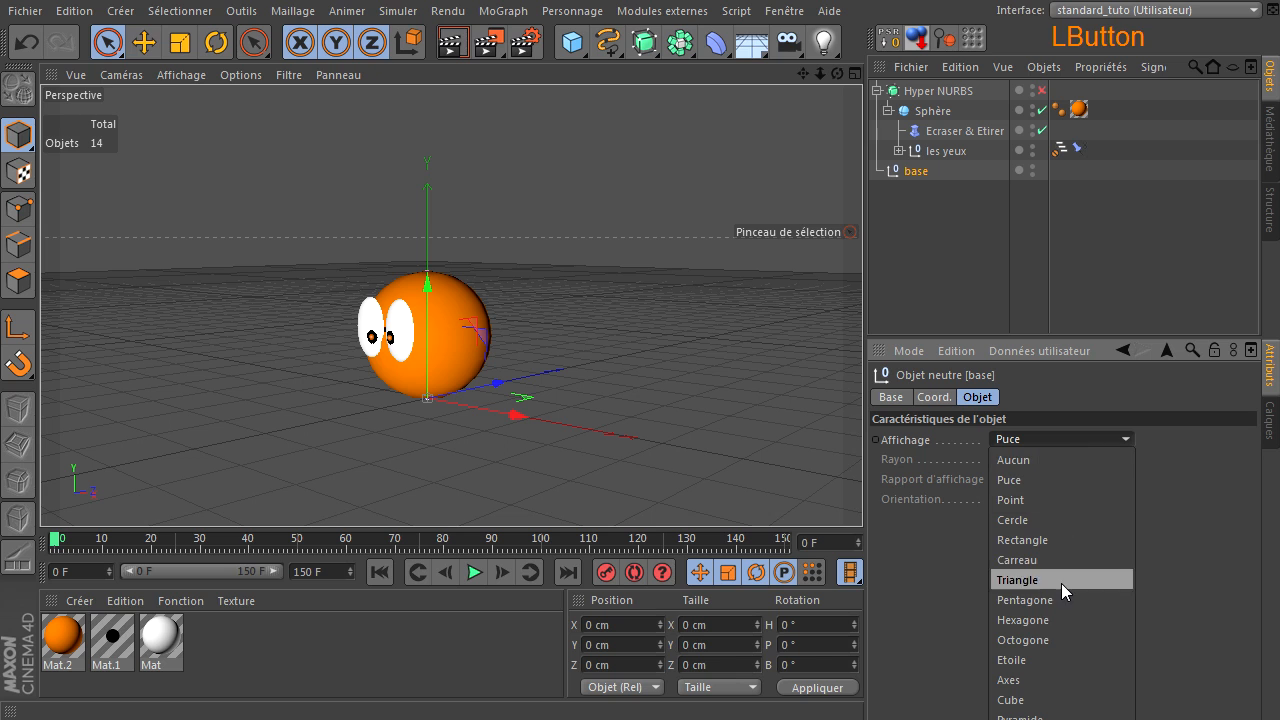
click(1037, 639)
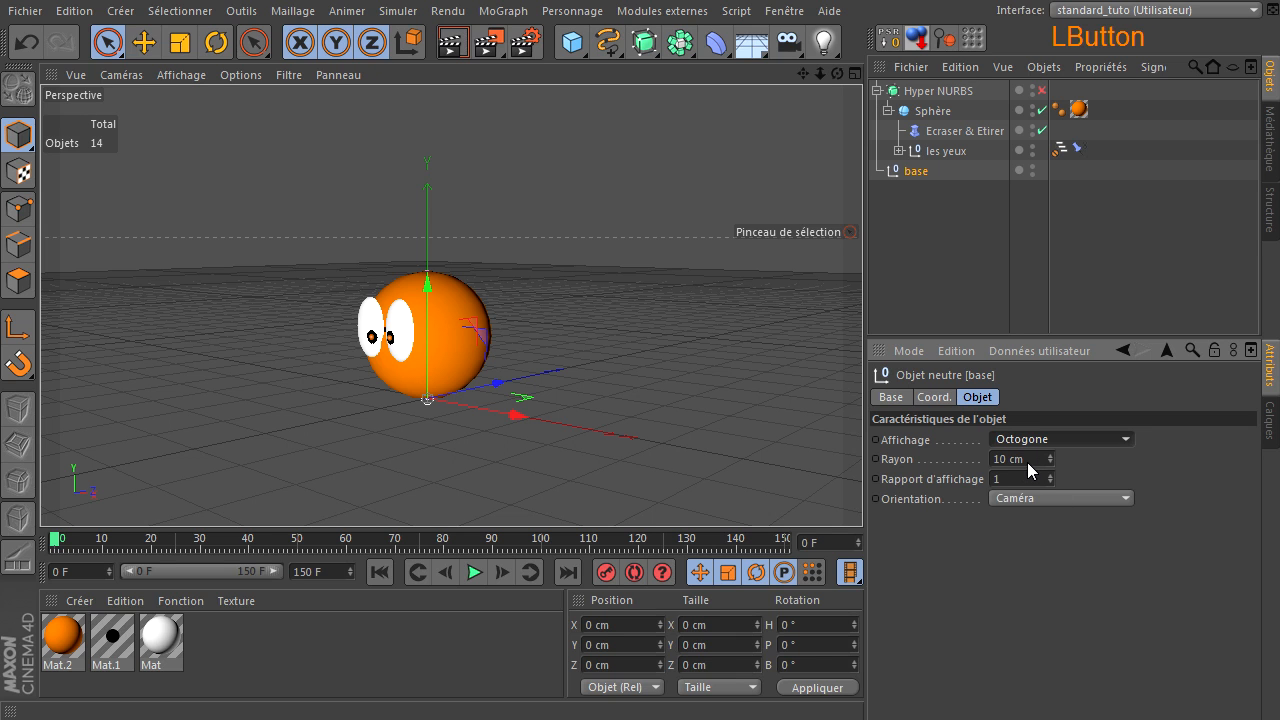
double_click(1033, 461)
text(1000)
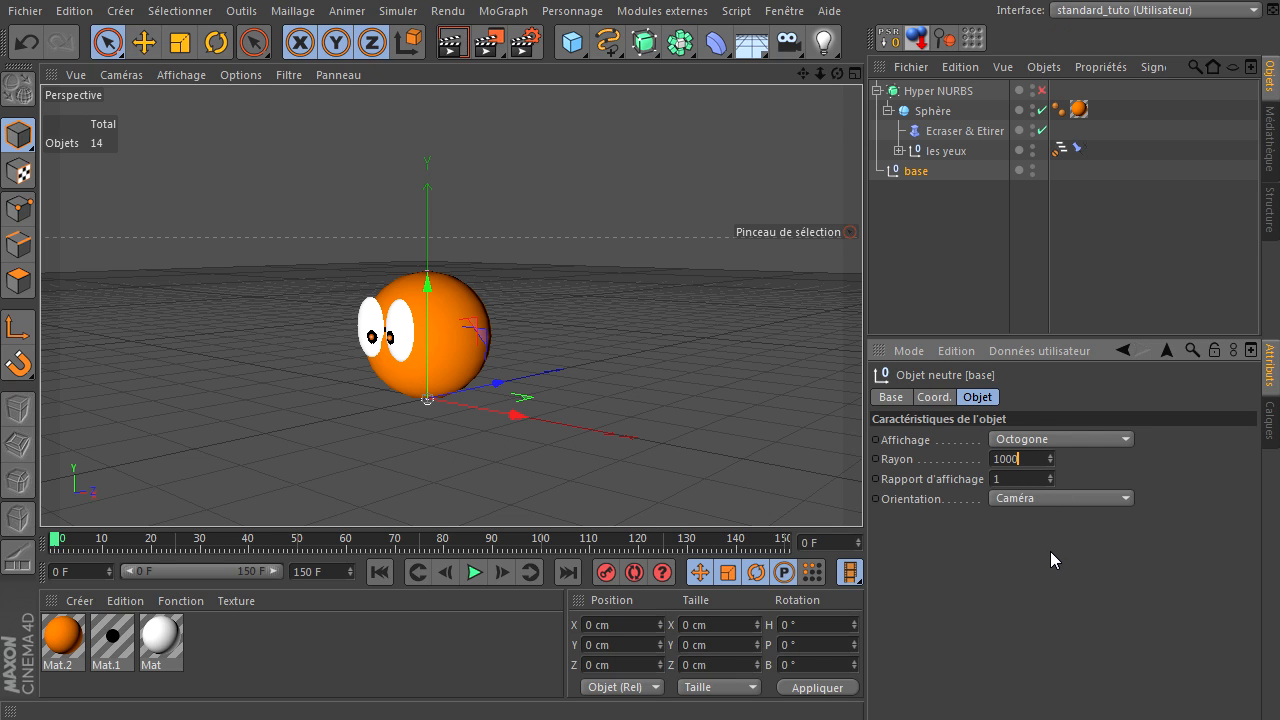
key(BackSpace)
click(1059, 498)
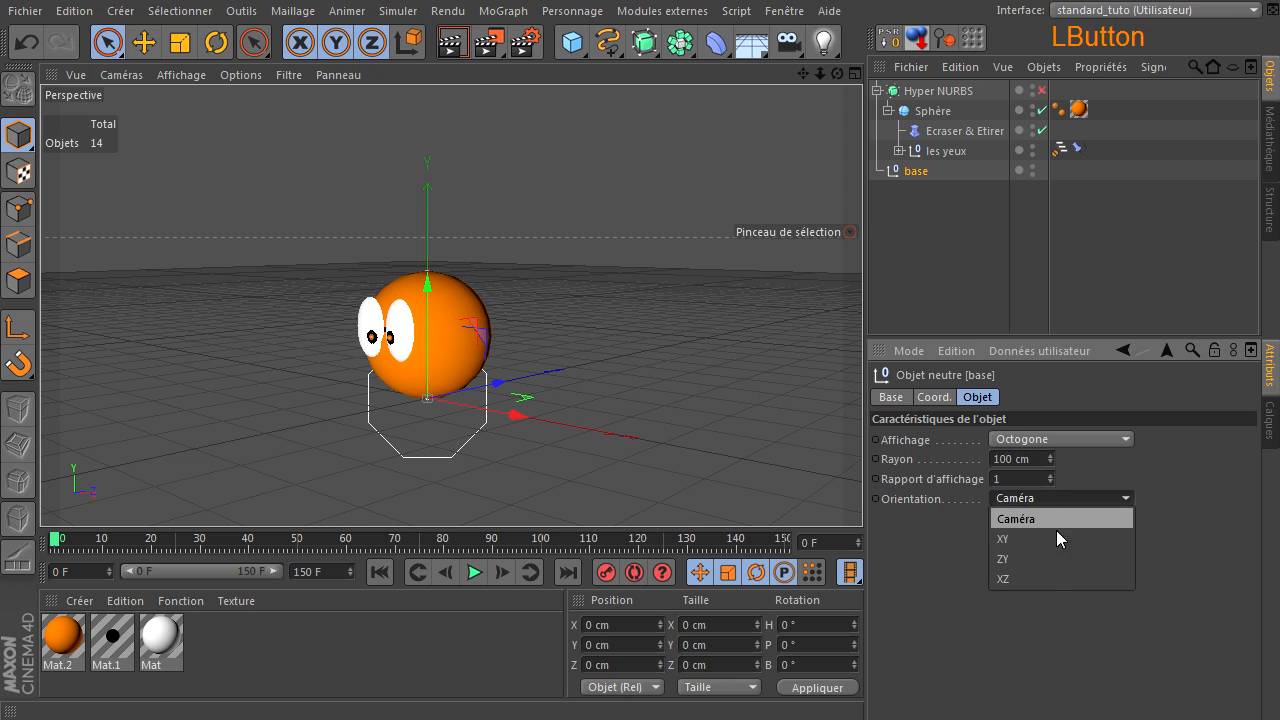
click(1048, 576)
Step: Activate the display colour of the base object and set it to orange with a hue of 26°
click(880, 399)
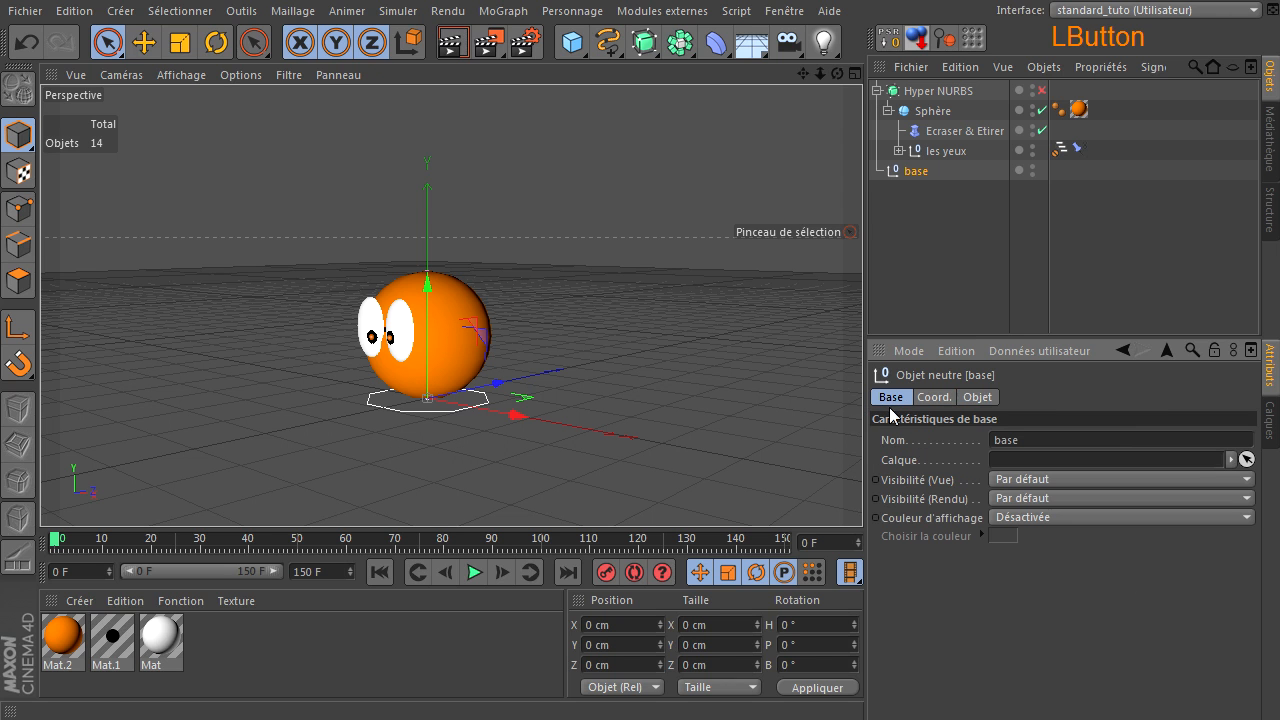
click(1032, 518)
click(1030, 578)
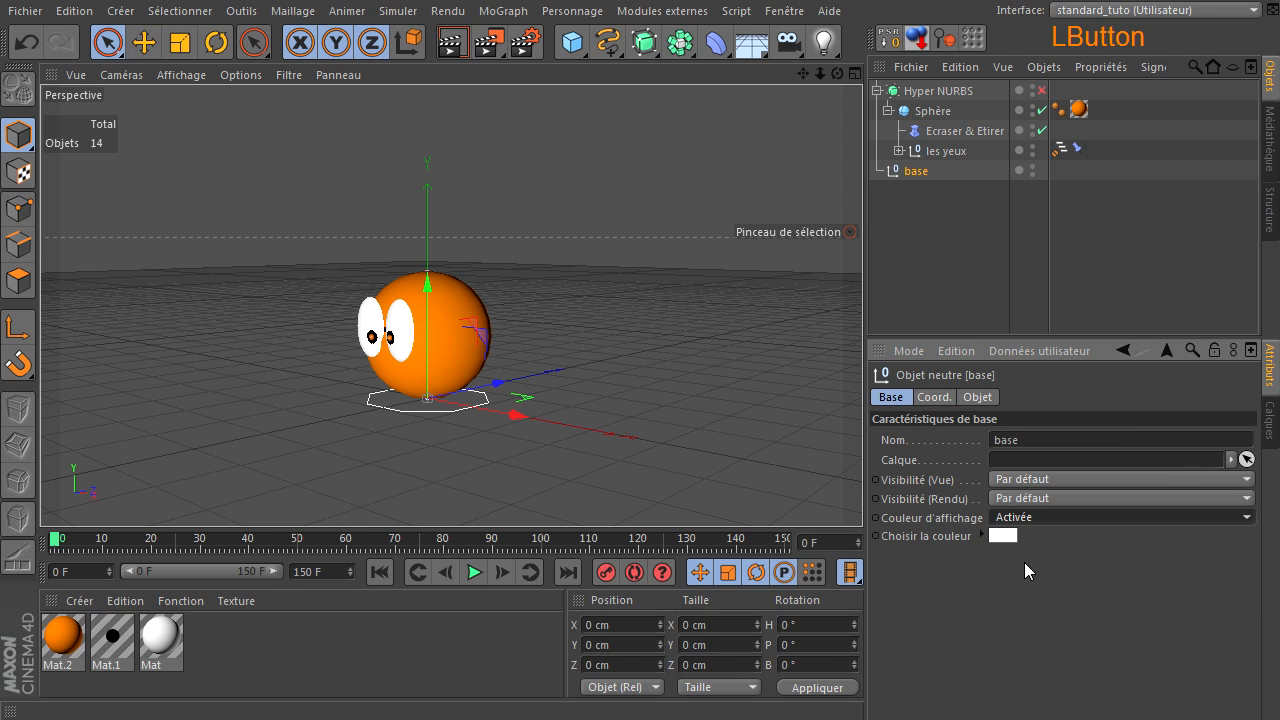
click(1005, 536)
click(1020, 477)
click(974, 463)
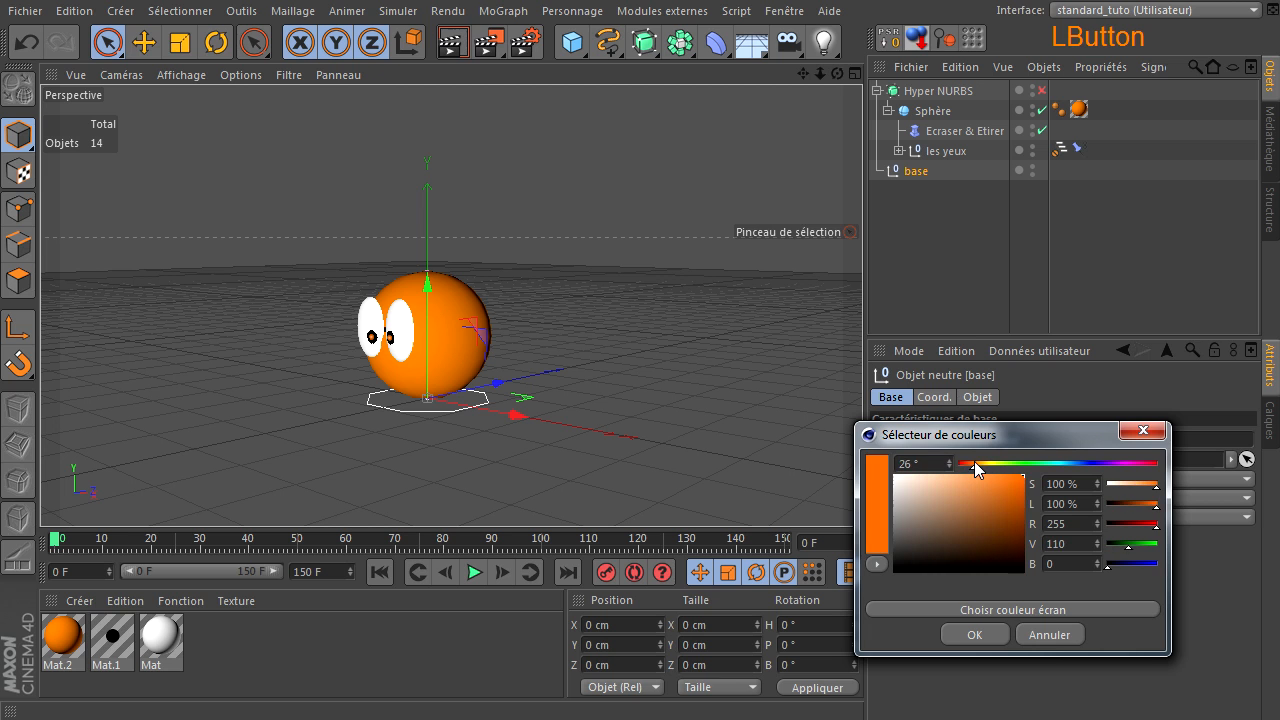
click(974, 634)
click(990, 326)
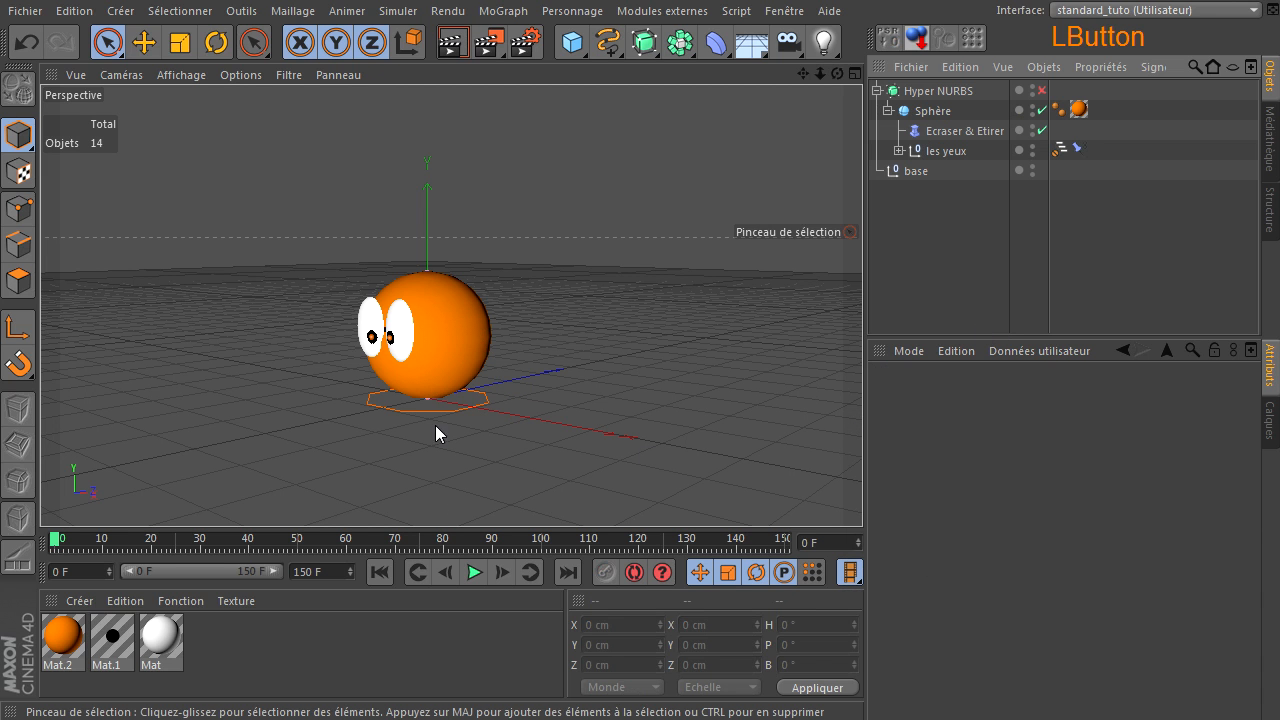
drag(838, 74, 862, 490)
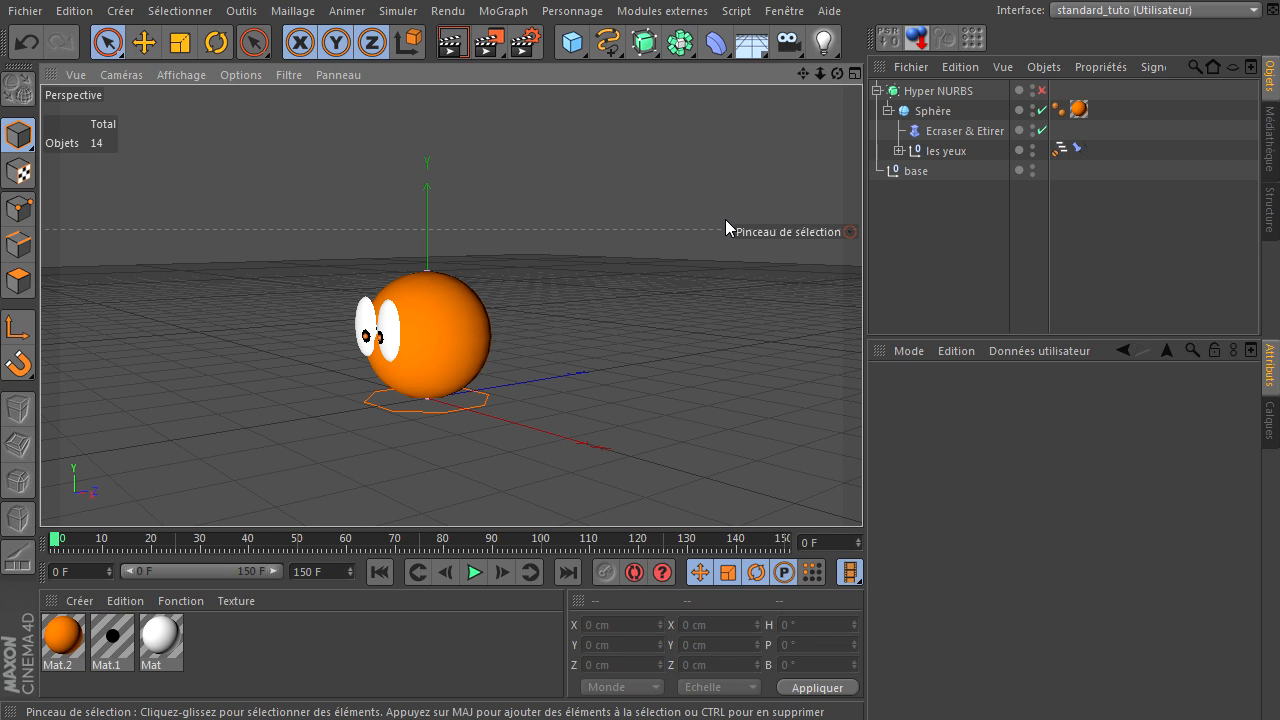
Step: Try moving the base object up along Y by about 10.9 cm, and undo the move
click(911, 175)
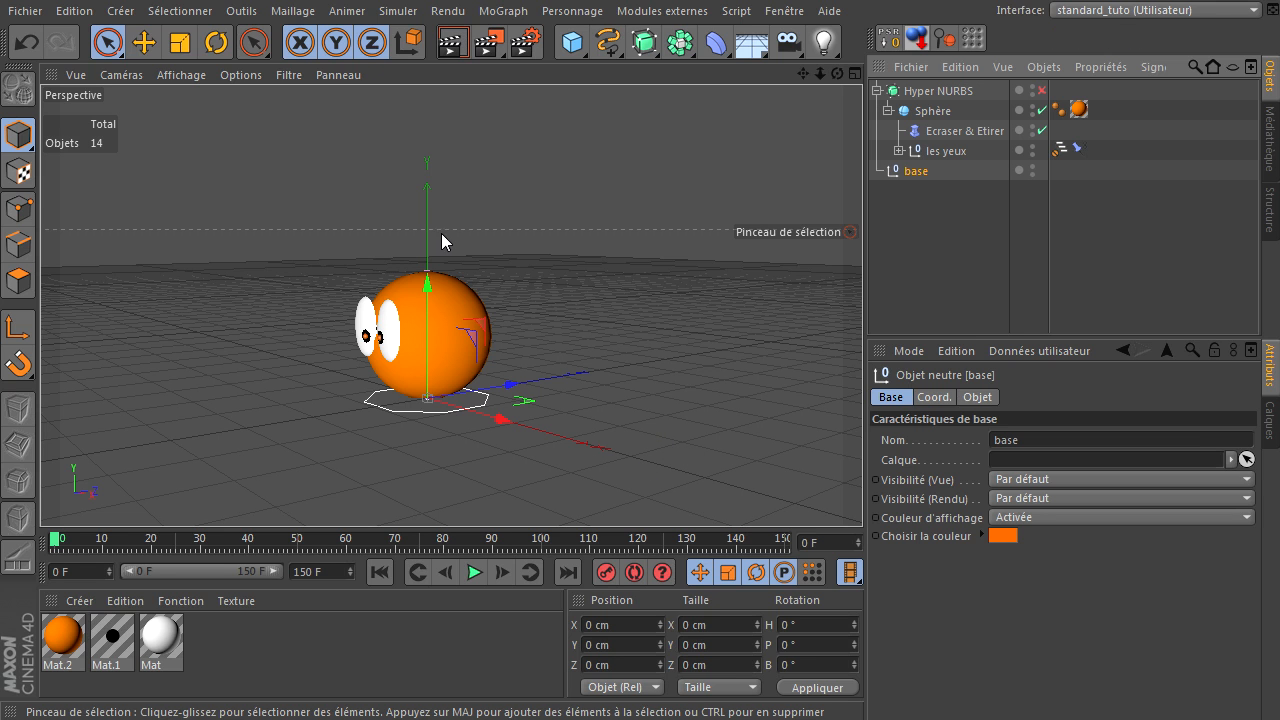
mouse_move(426, 285)
mouse_down()
mouse_move(432, 145)
mouse_move(430, 178)
mouse_move(452, 107)
mouse_move(452, 287)
mouse_move(445, 100)
mouse_move(419, 278)
mouse_up()
click(36, 48)
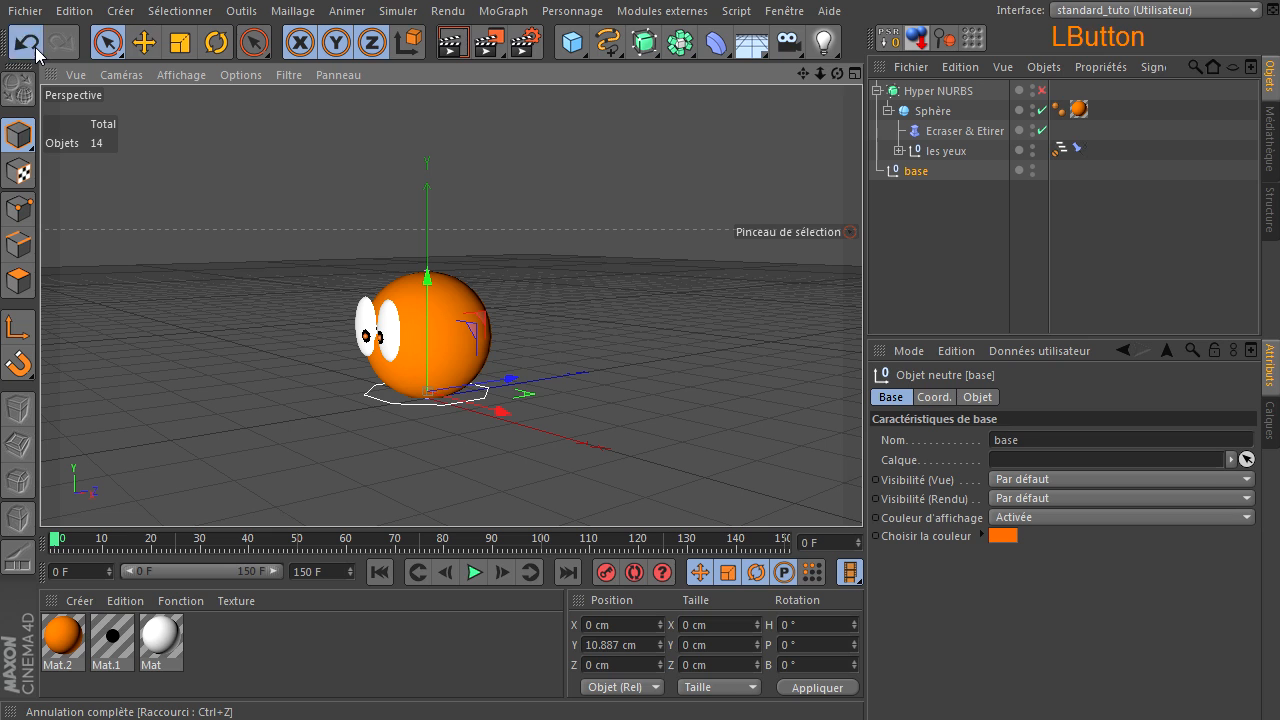
click(707, 417)
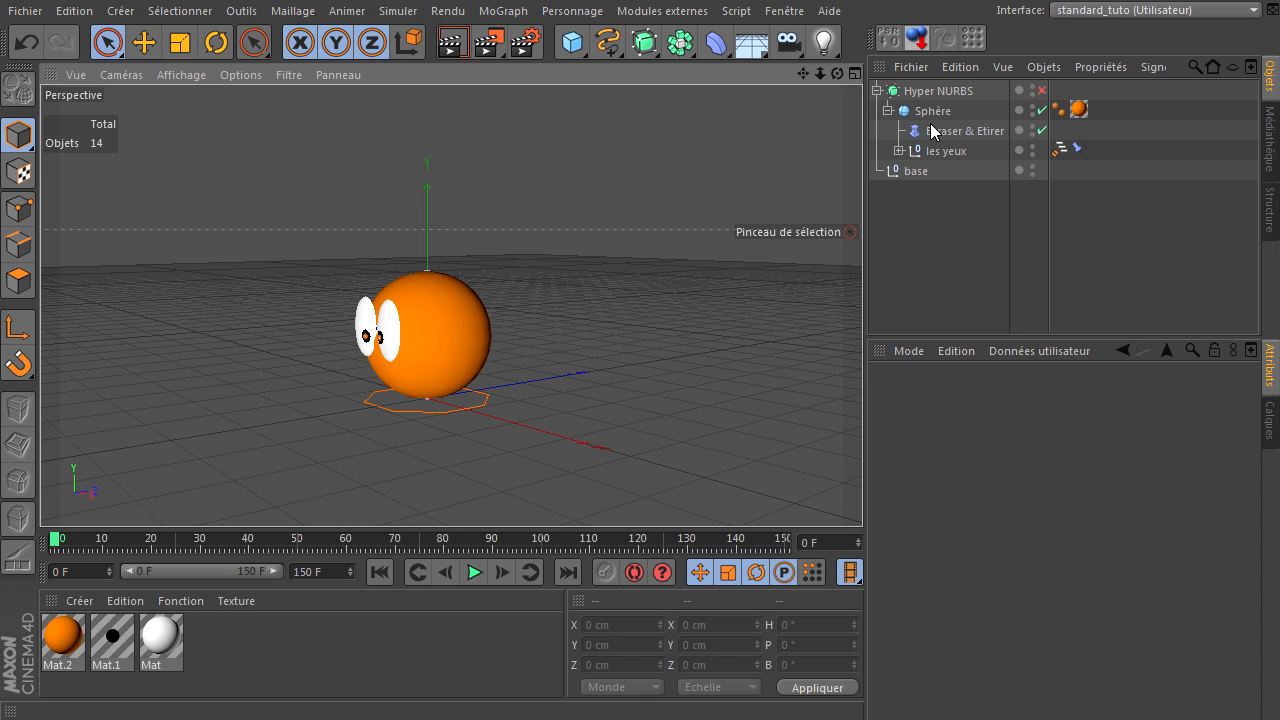
Step: Add a Neutre object displayed as a Cube with a 100 cm radius, and replace its Caméra orientation with a fixed one
drag(572, 42, 661, 73)
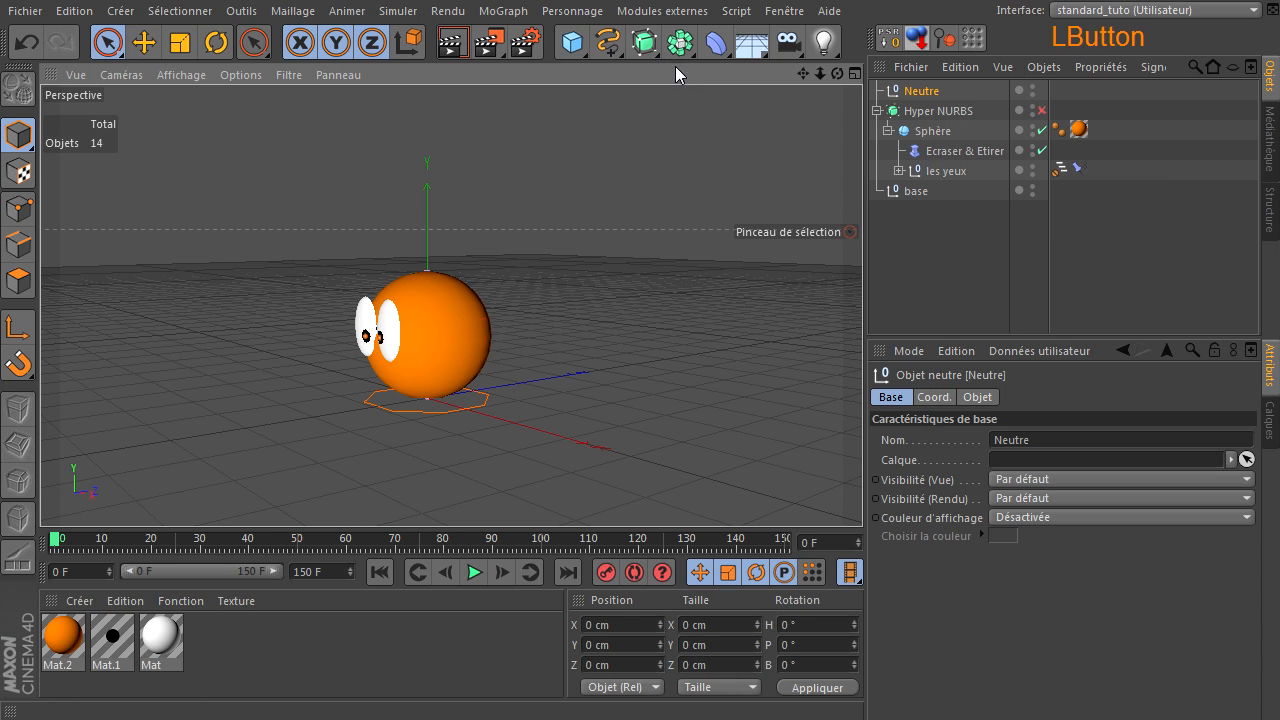
click(976, 397)
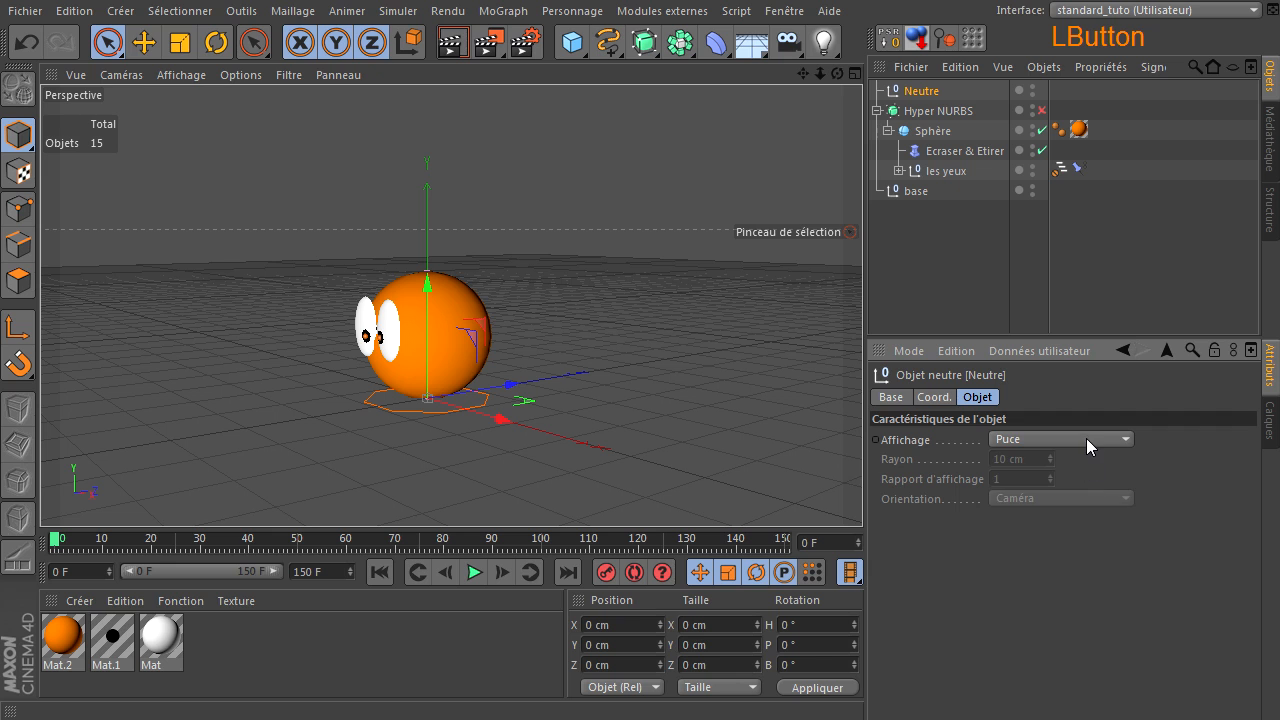
click(1086, 439)
click(1063, 700)
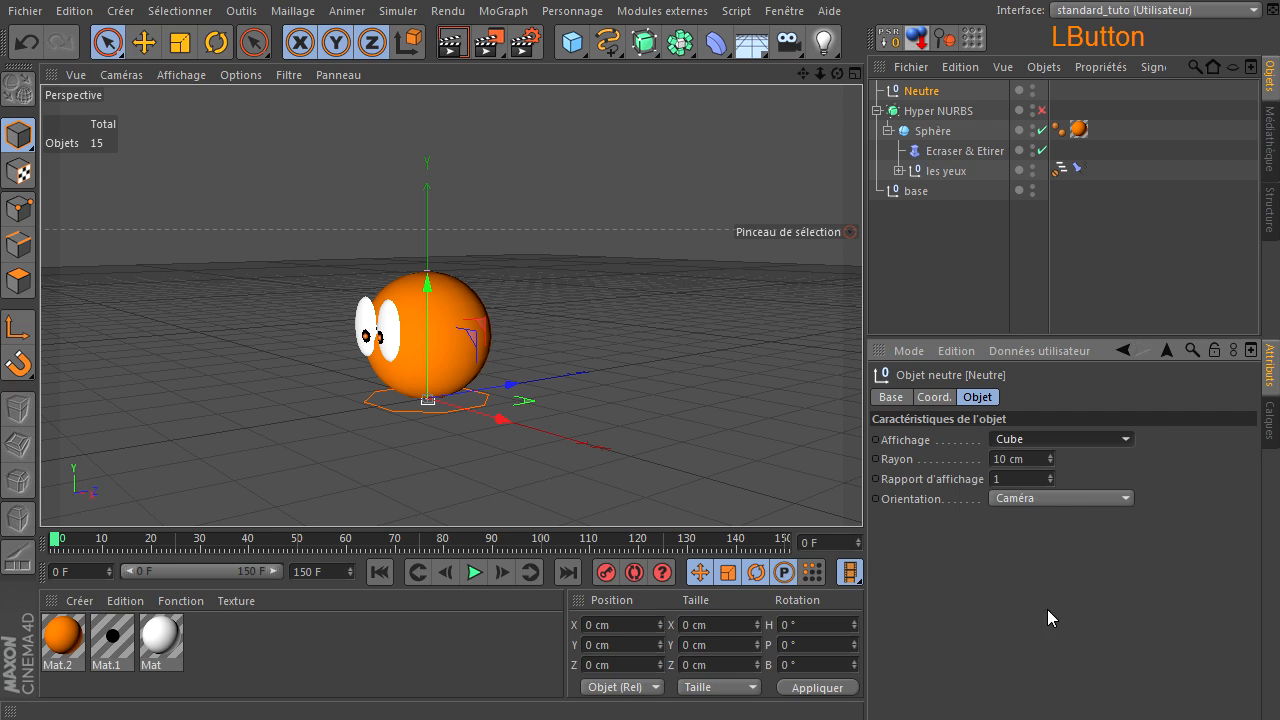
click(1025, 459)
text(100)
key(Return)
click(1028, 497)
click(1029, 577)
Step: Activate the display colour of the cube-shaped Neutre object and set it to blue with hue 195°, saturation 100 % and brightness 76.531 %
click(903, 396)
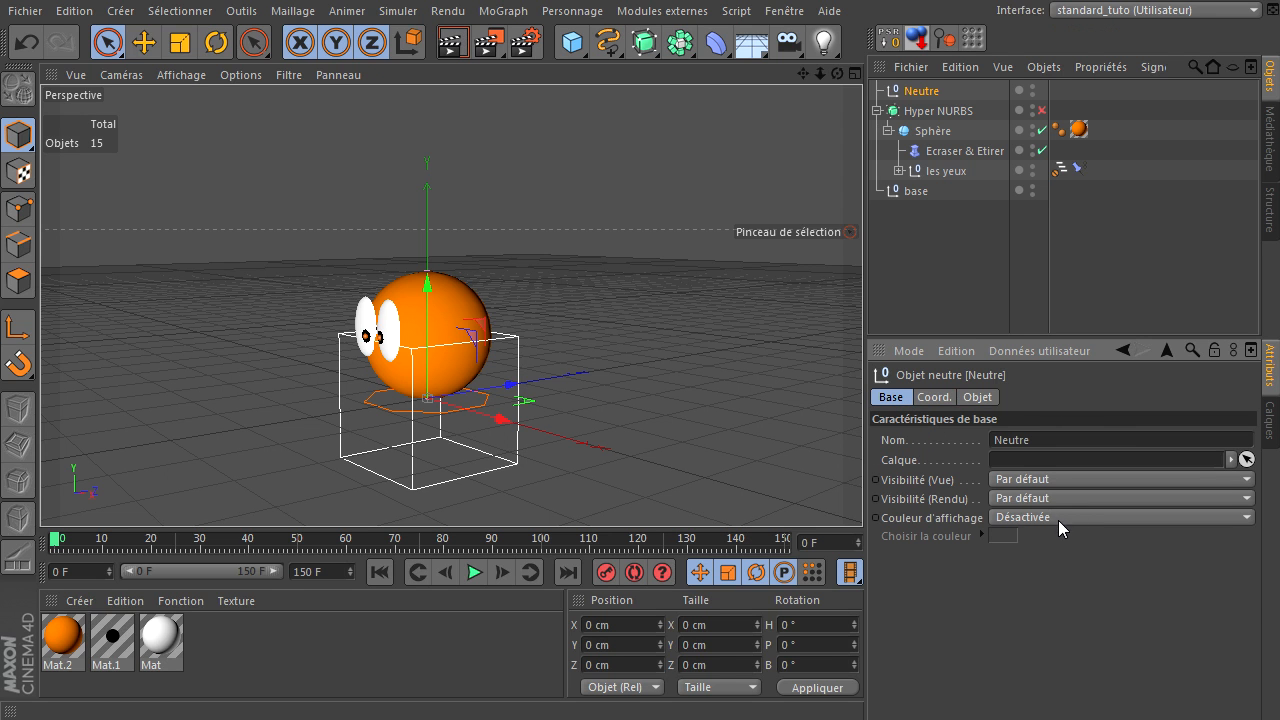
click(1058, 520)
click(1052, 578)
click(1011, 535)
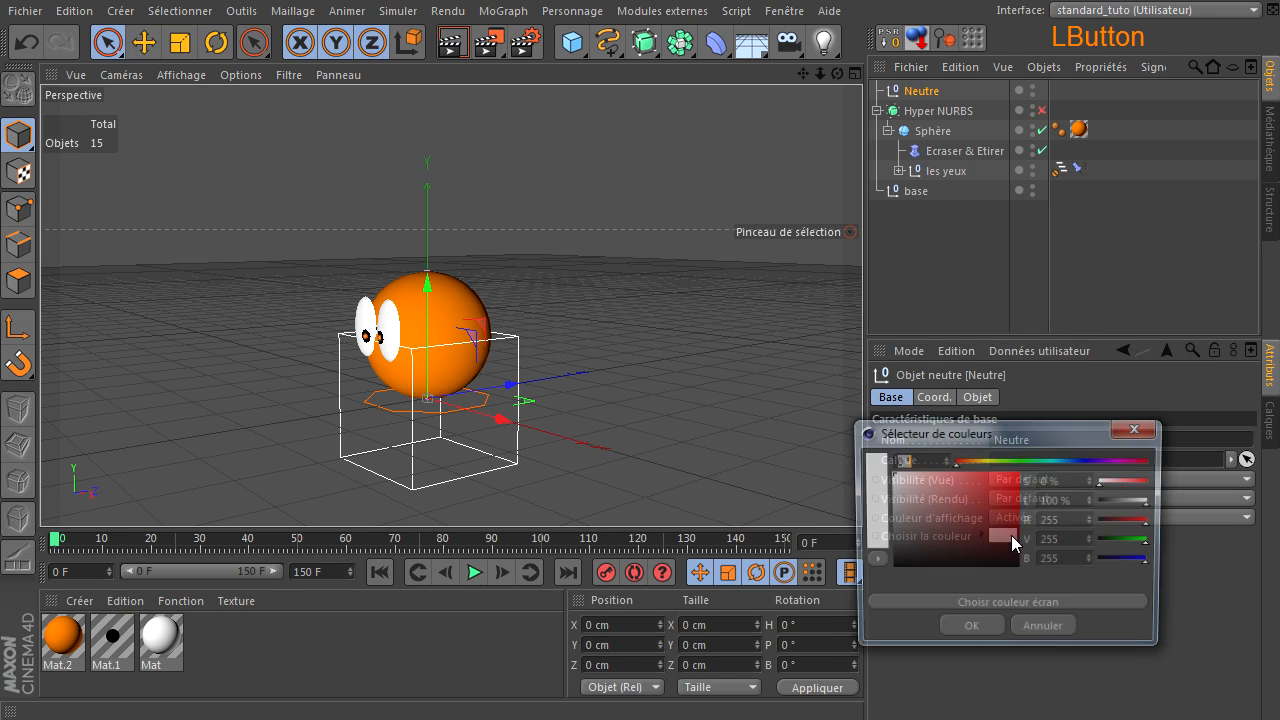
drag(1069, 460, 1061, 457)
drag(985, 510, 1034, 494)
click(968, 632)
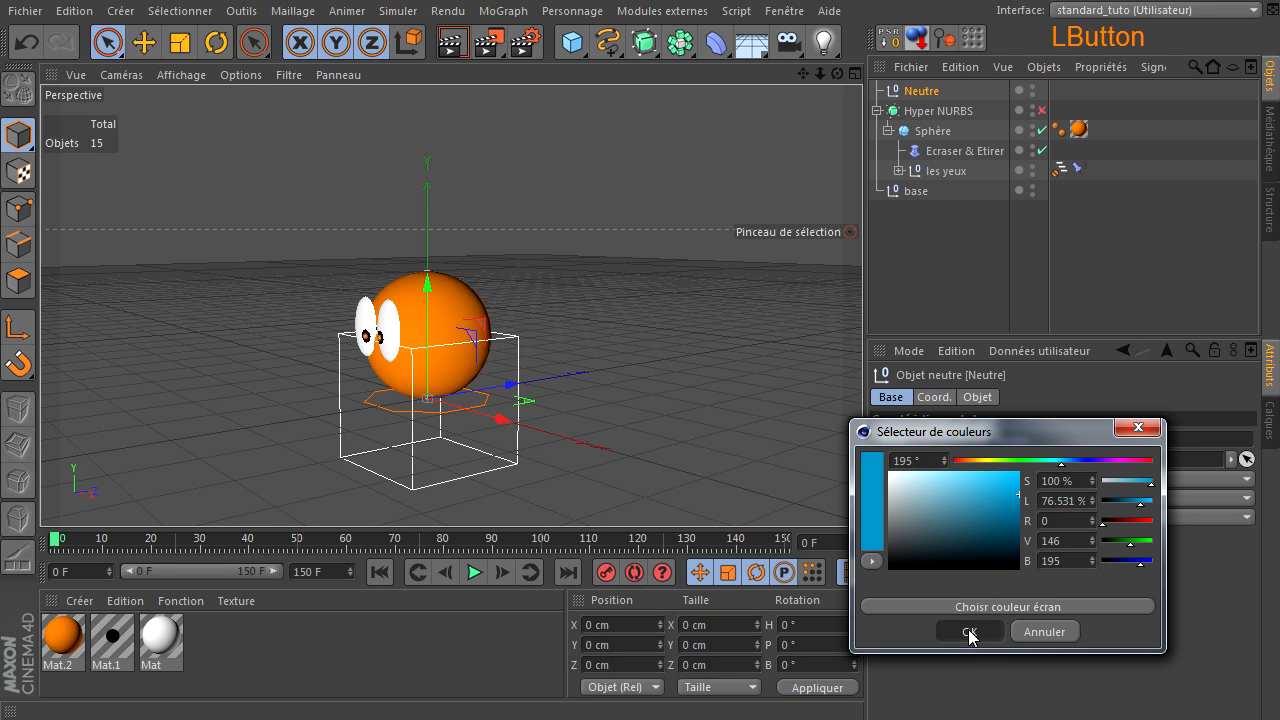
click(976, 292)
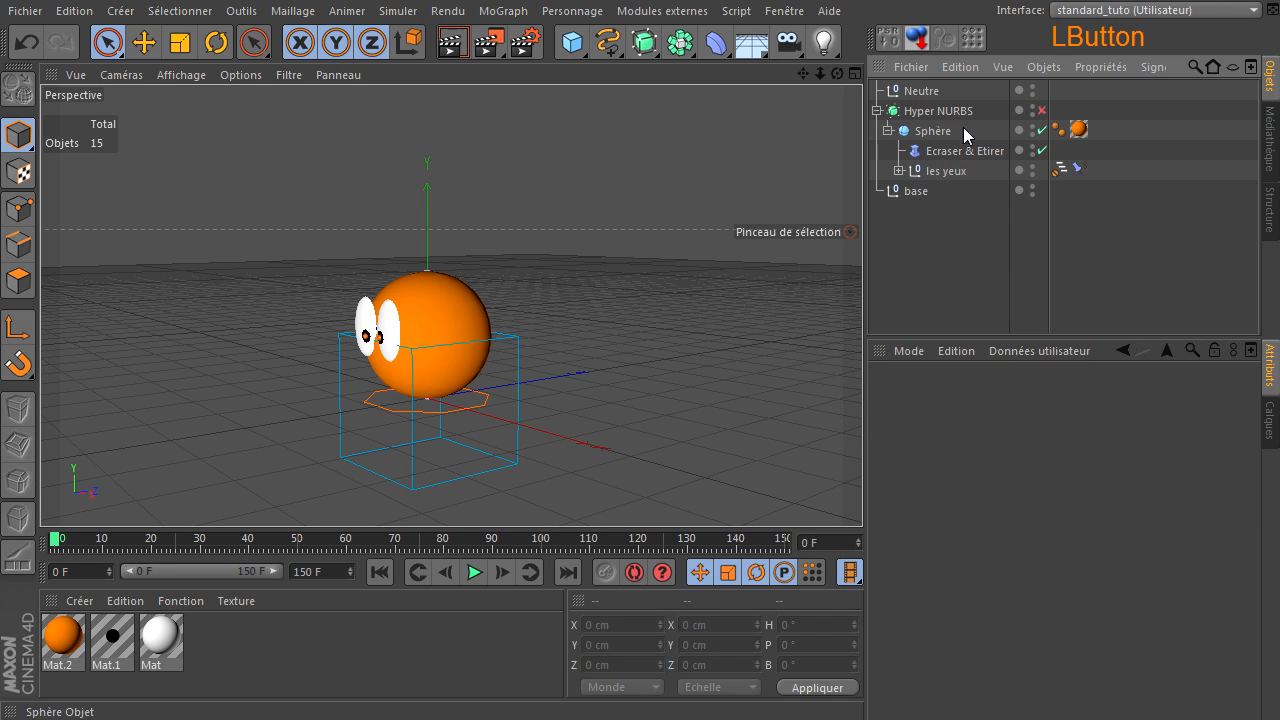
Step: Set the Y position of the Neutre object to 100 cm so that it surrounds the sphere
click(925, 92)
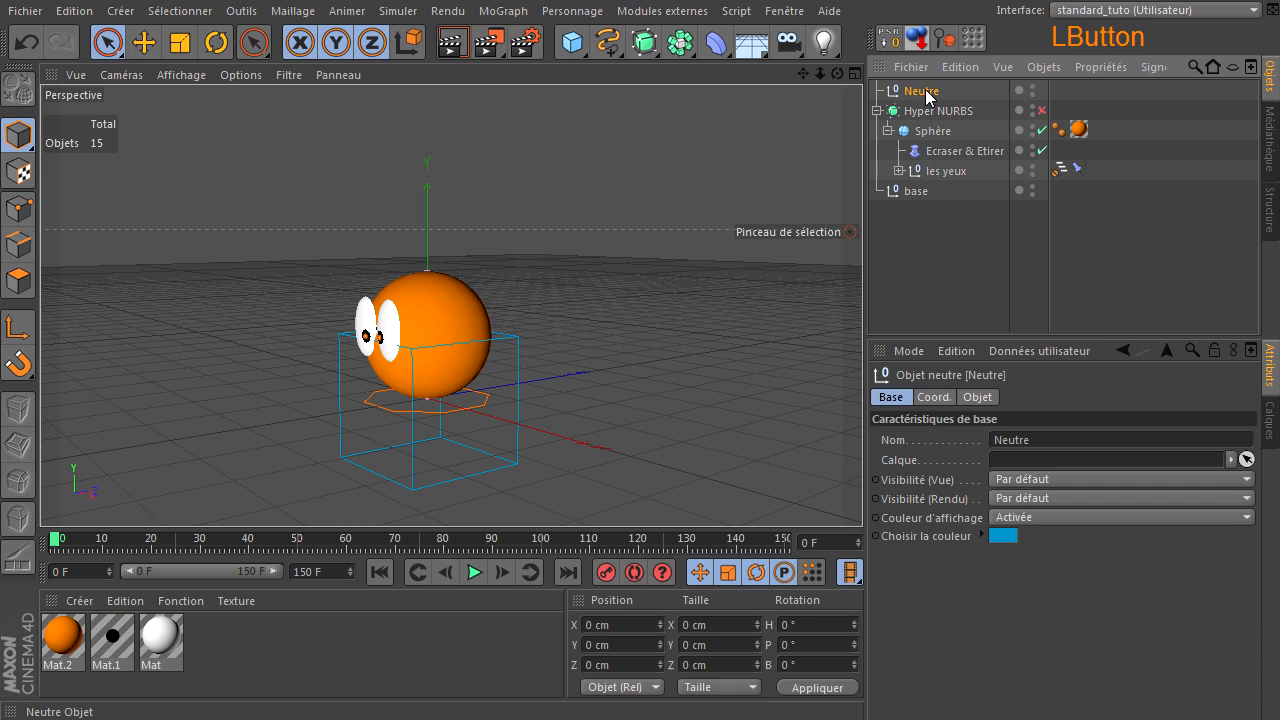
click(640, 647)
text(100)
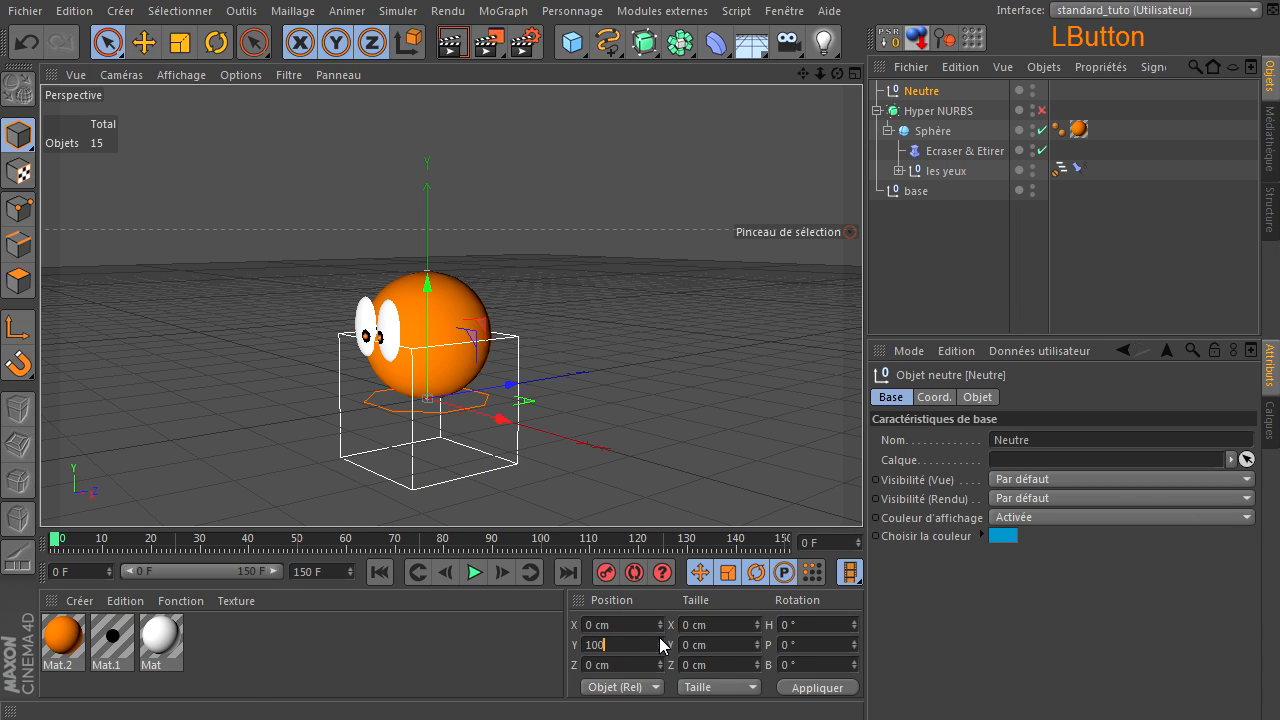
key(Return)
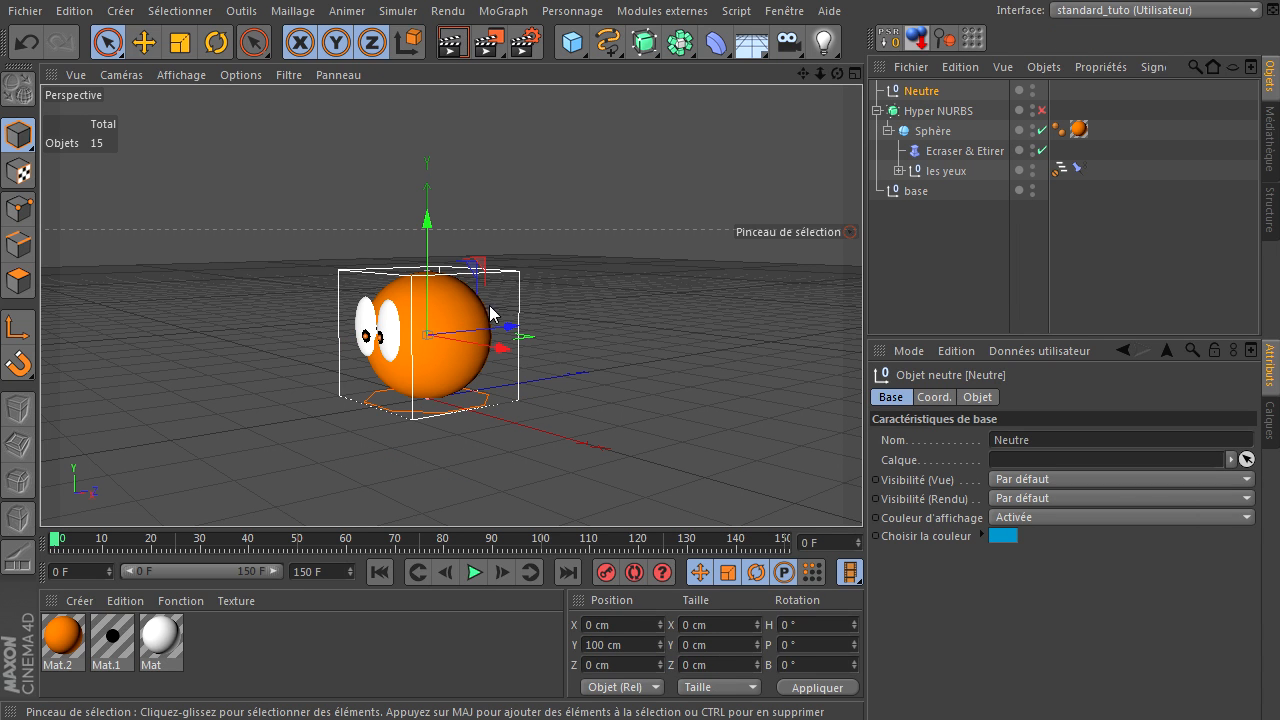
click(921, 269)
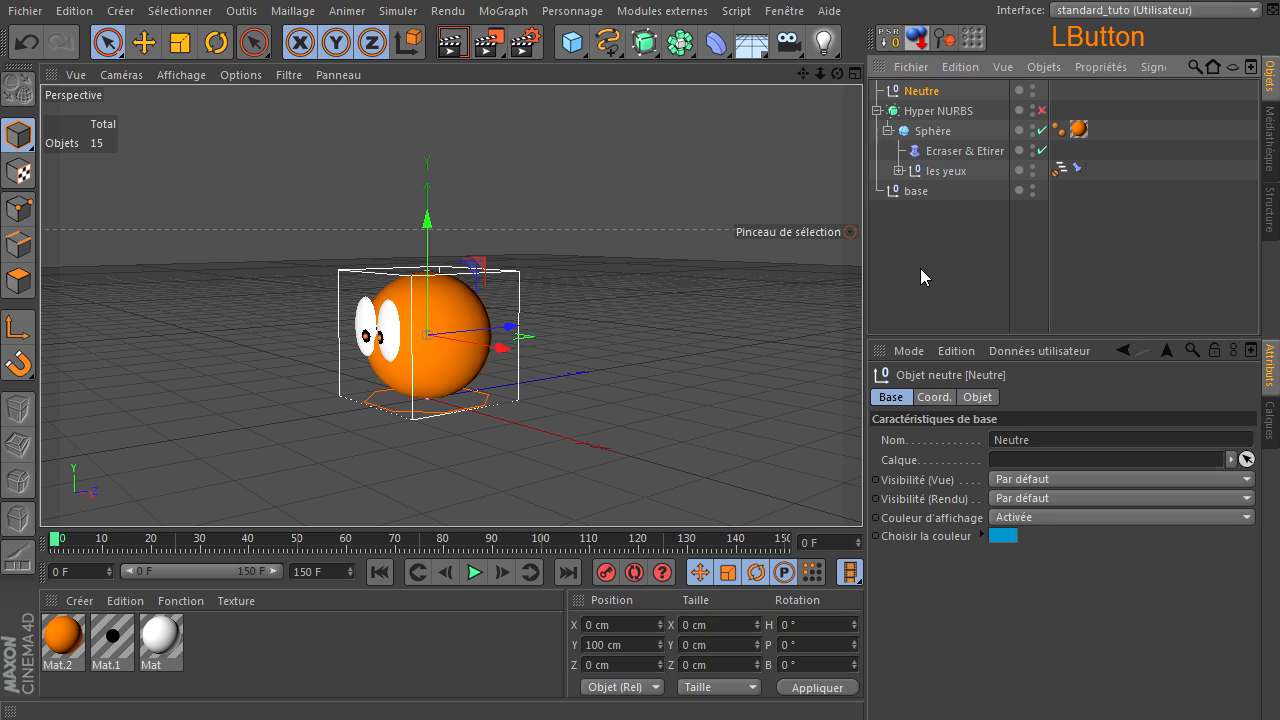
Step: Rename the cube-shaped Neutre object as controle perso
drag(836, 68, 857, 484)
click(512, 271)
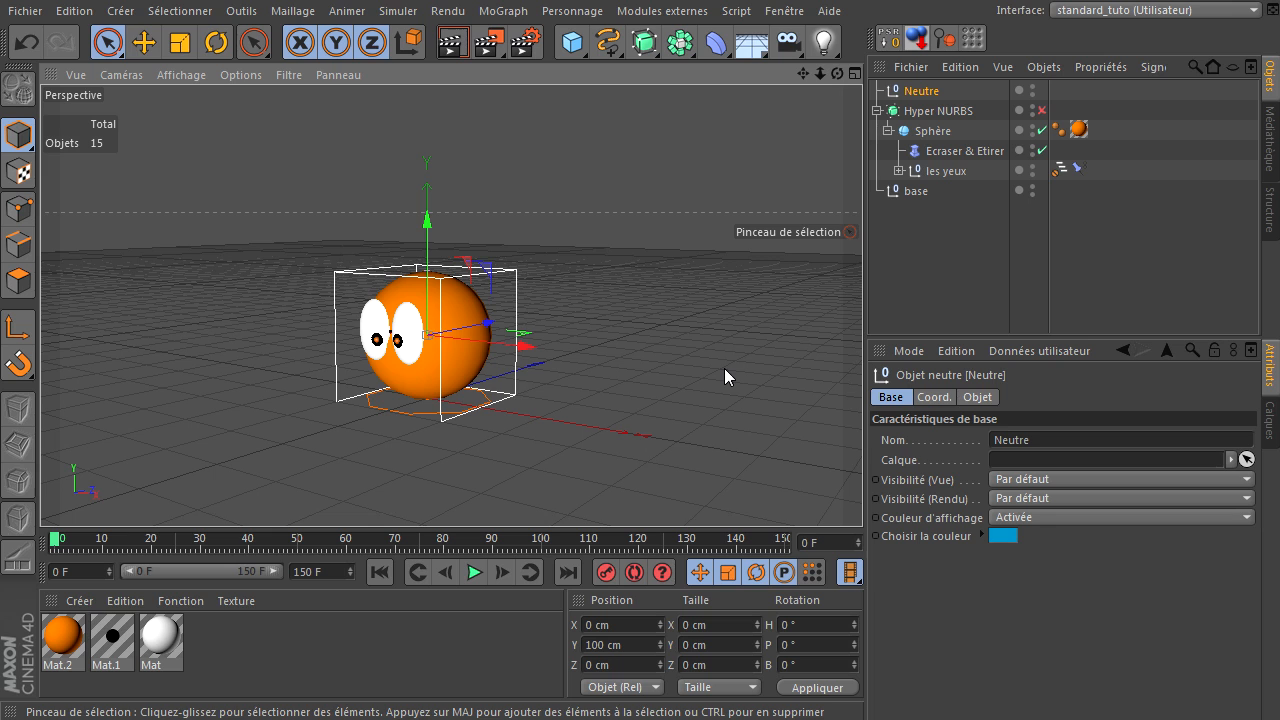
click(607, 288)
click(921, 91)
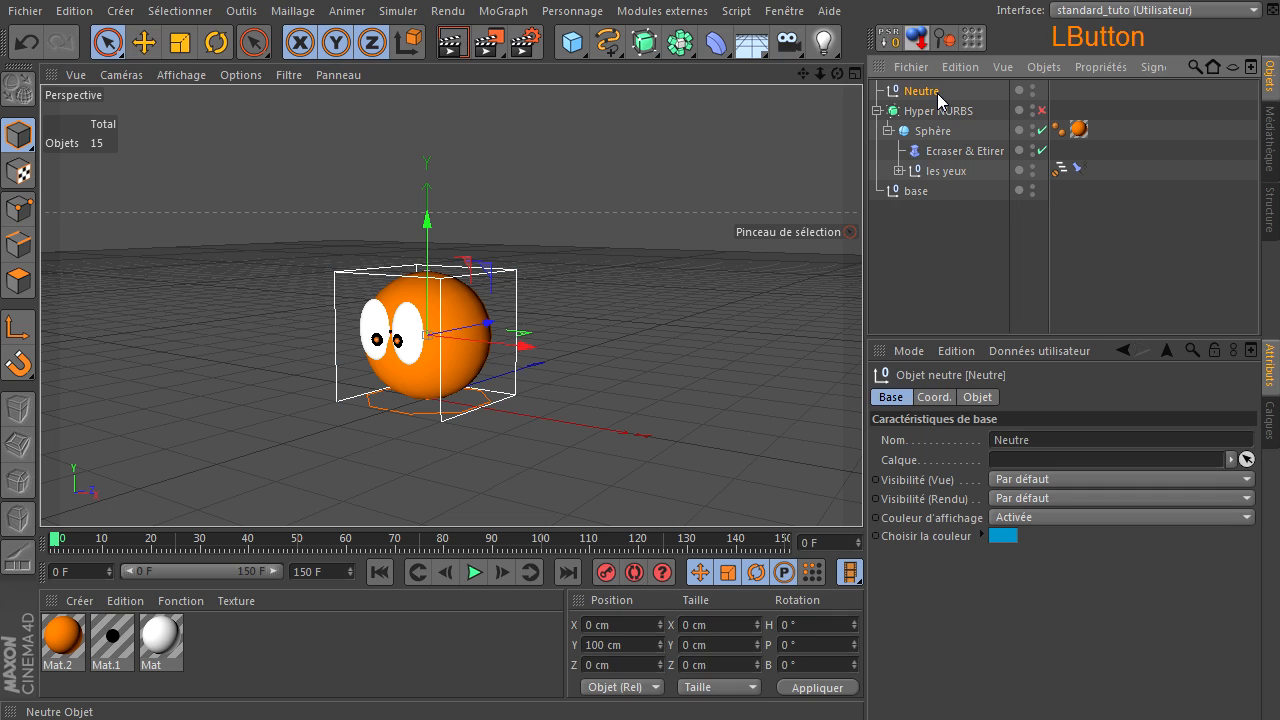
double_click(937, 91)
text(control)
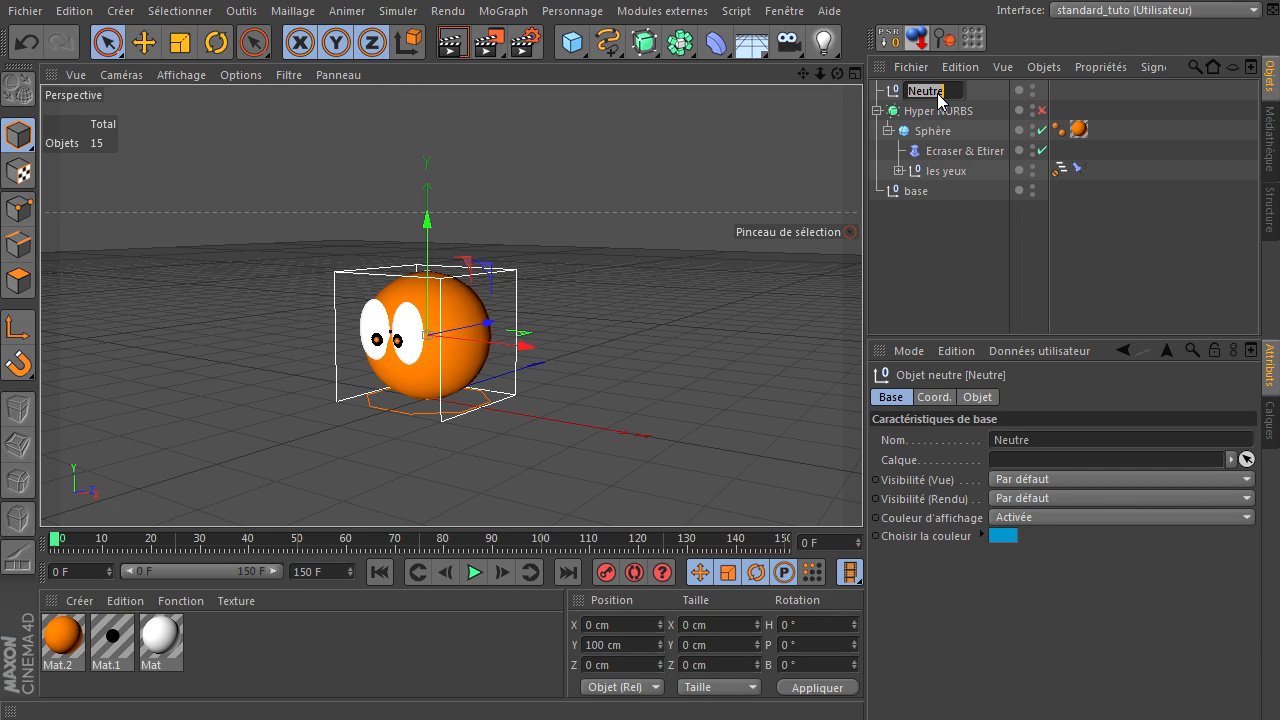
text(e perso)
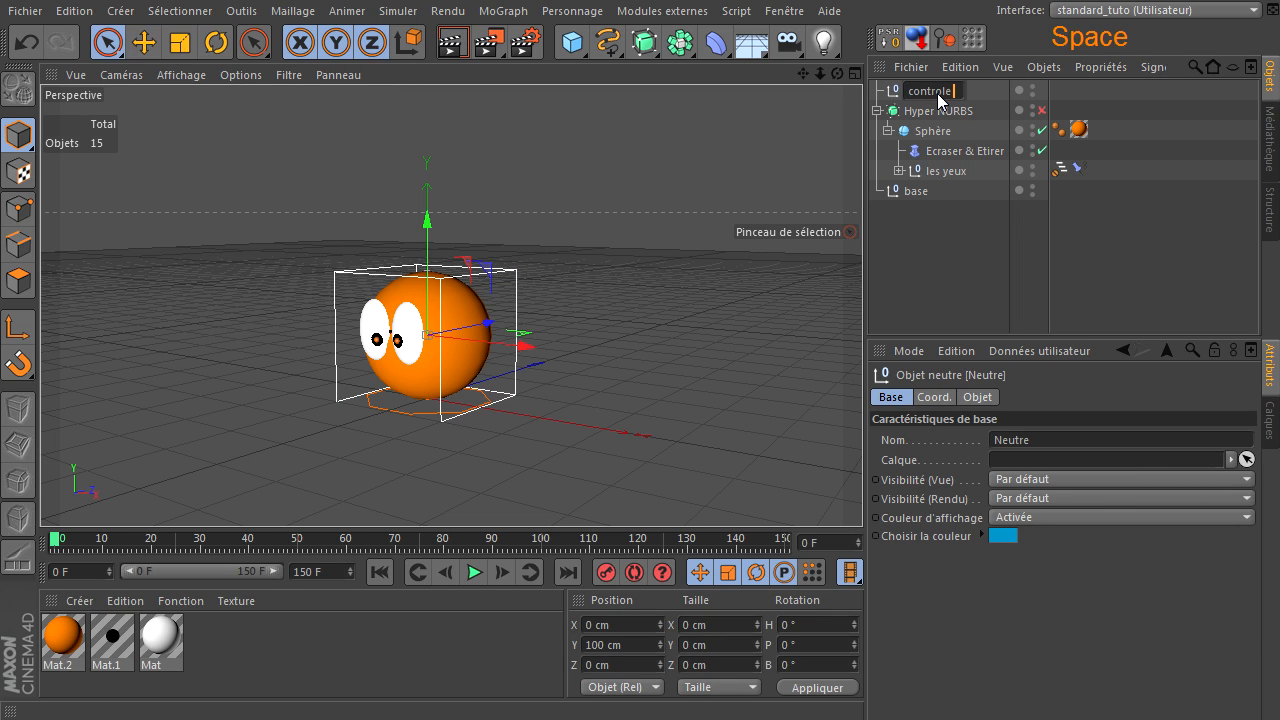
key(Return)
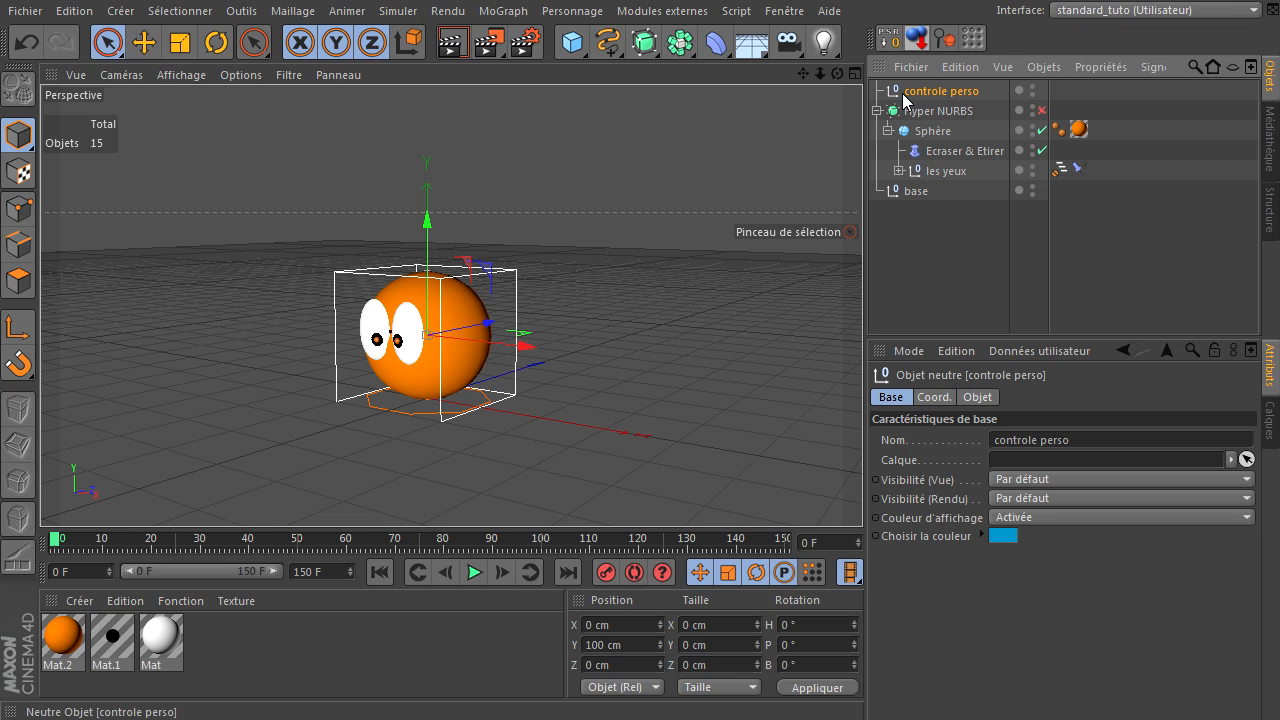
Step: Add an XPresso tag to controle perso and place its editor window so the object list stays accessible
right_click(905, 93)
mouse_move(1120, 107)
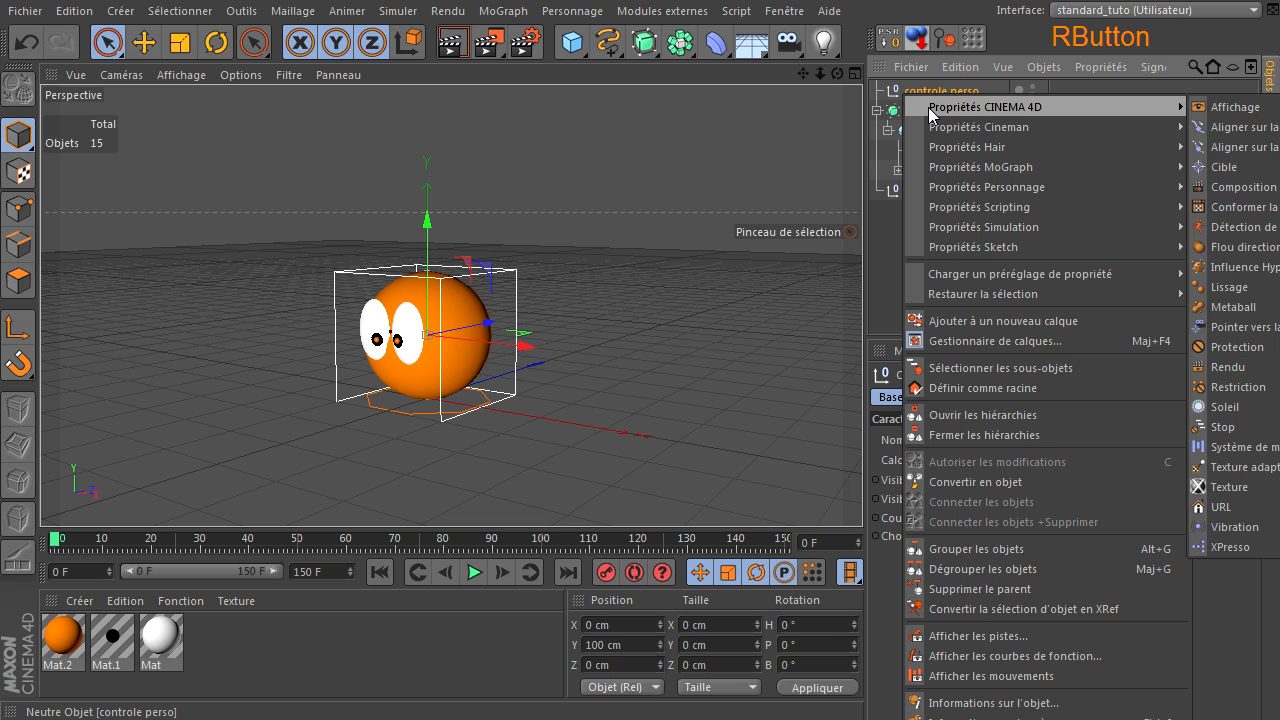
click(1228, 547)
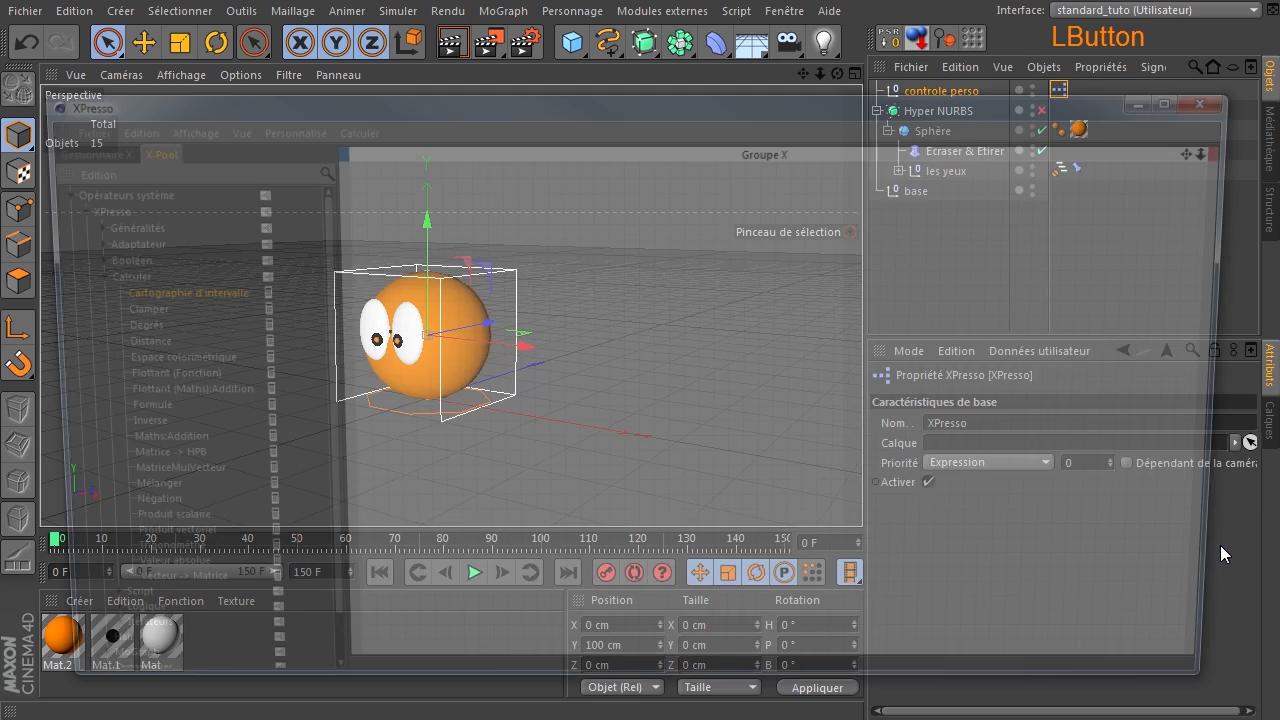
drag(644, 97, 686, 90)
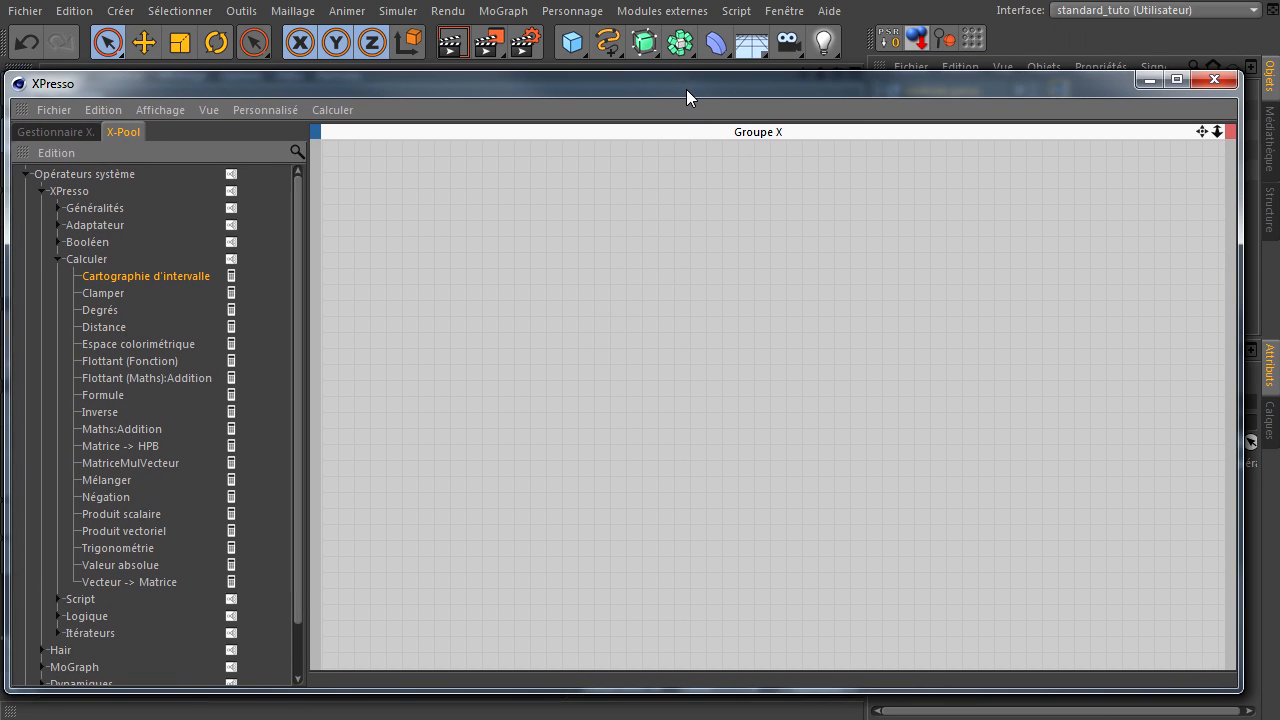
drag(805, 110, 711, 488)
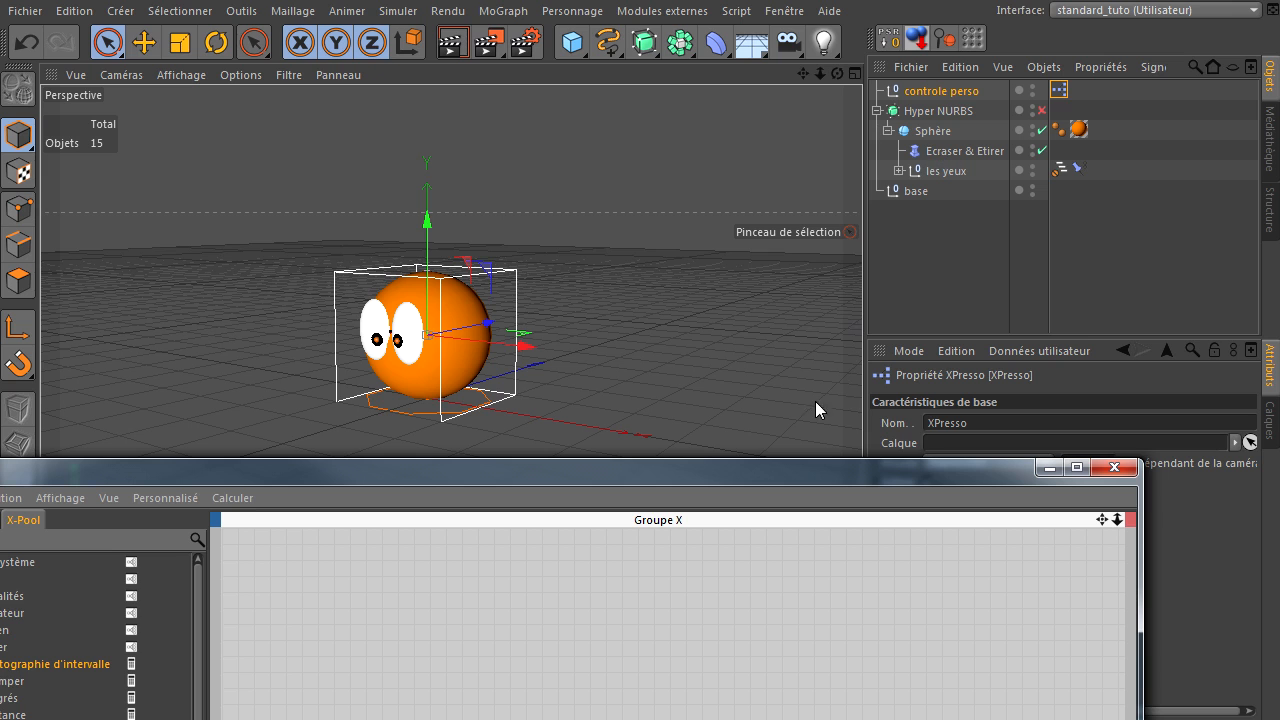
drag(770, 470, 780, 212)
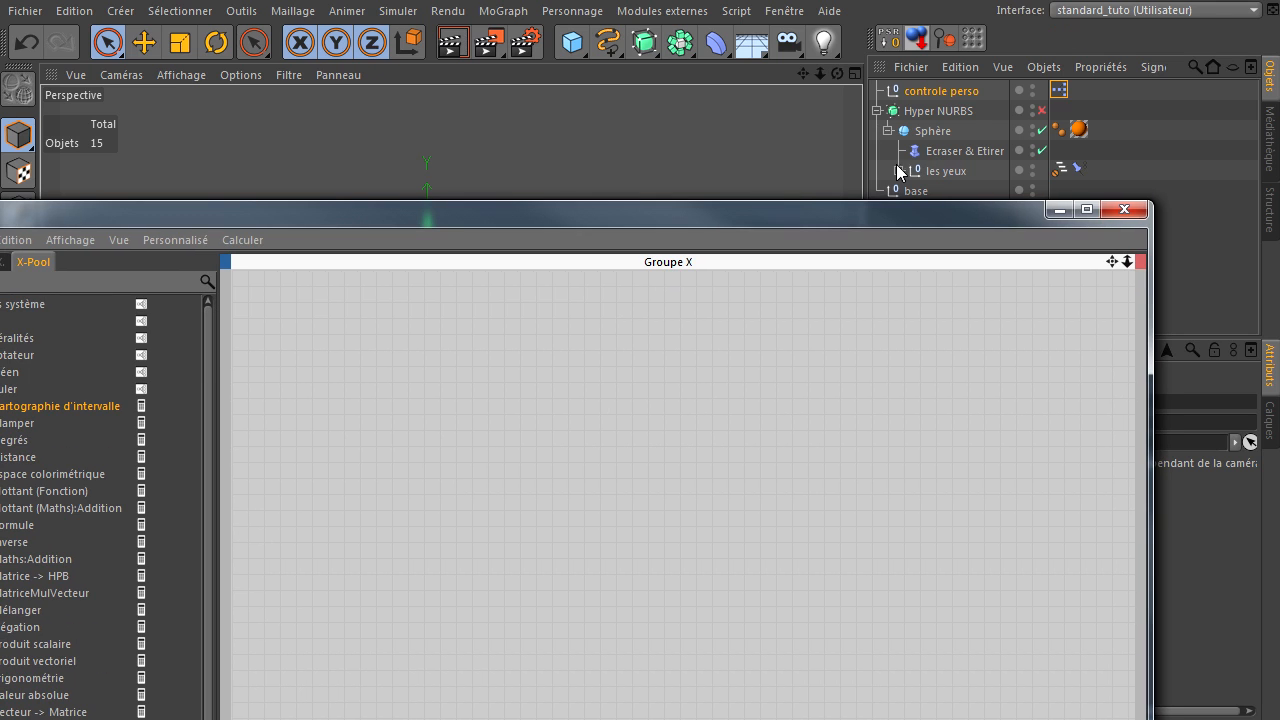
Step: Add the Ecraser & Etirer deformer as an XPresso node with a Facteur input port, placed at the graph's right side
drag(925, 160, 1019, 467)
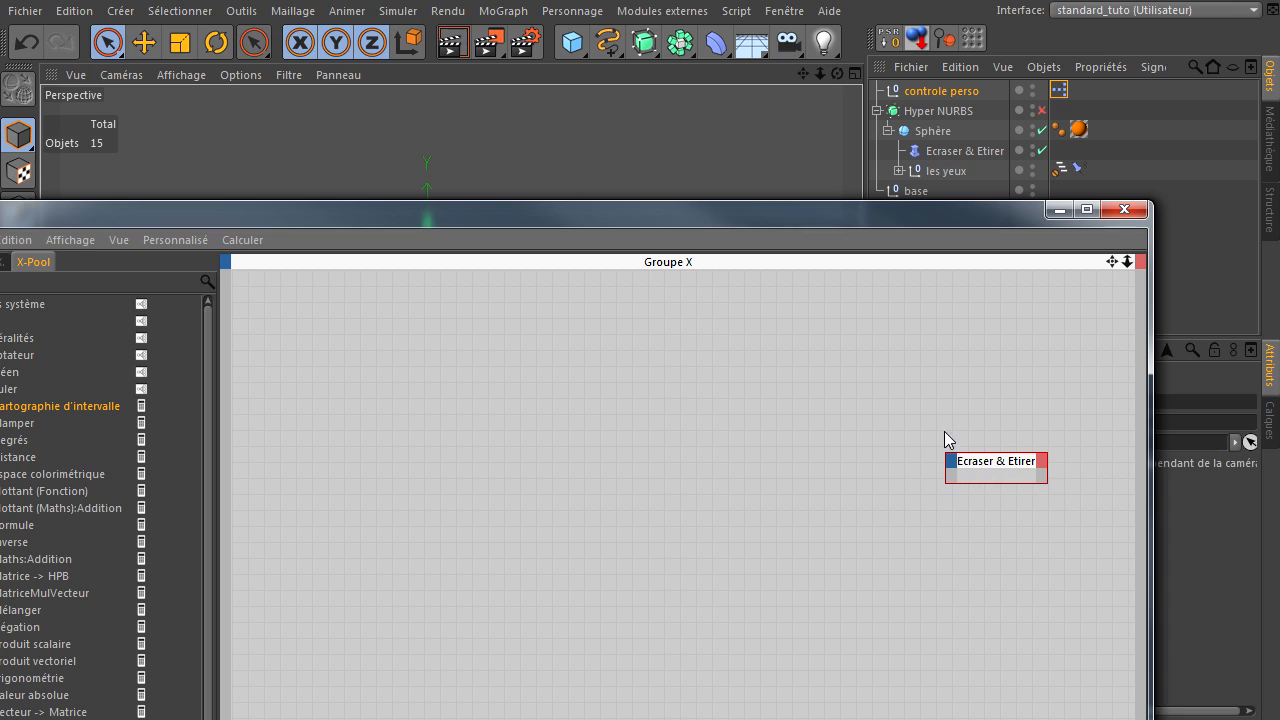
drag(947, 479, 931, 482)
click(934, 458)
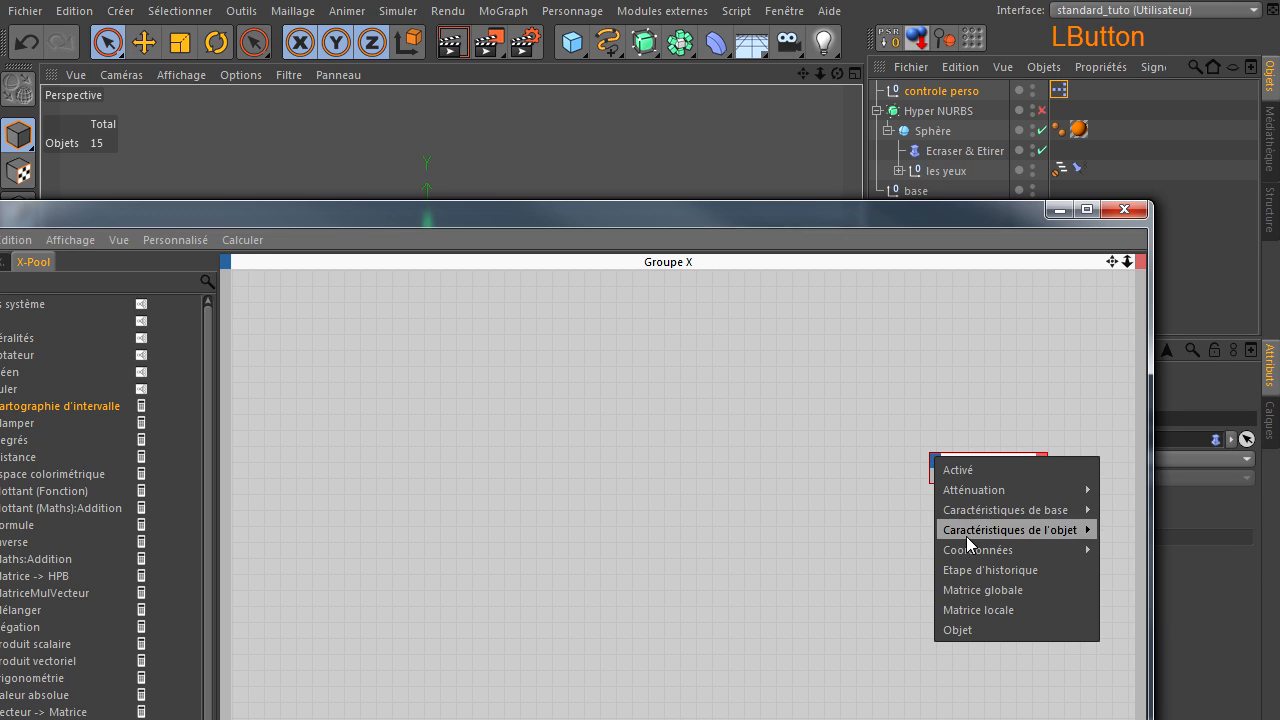
mouse_move(986, 531)
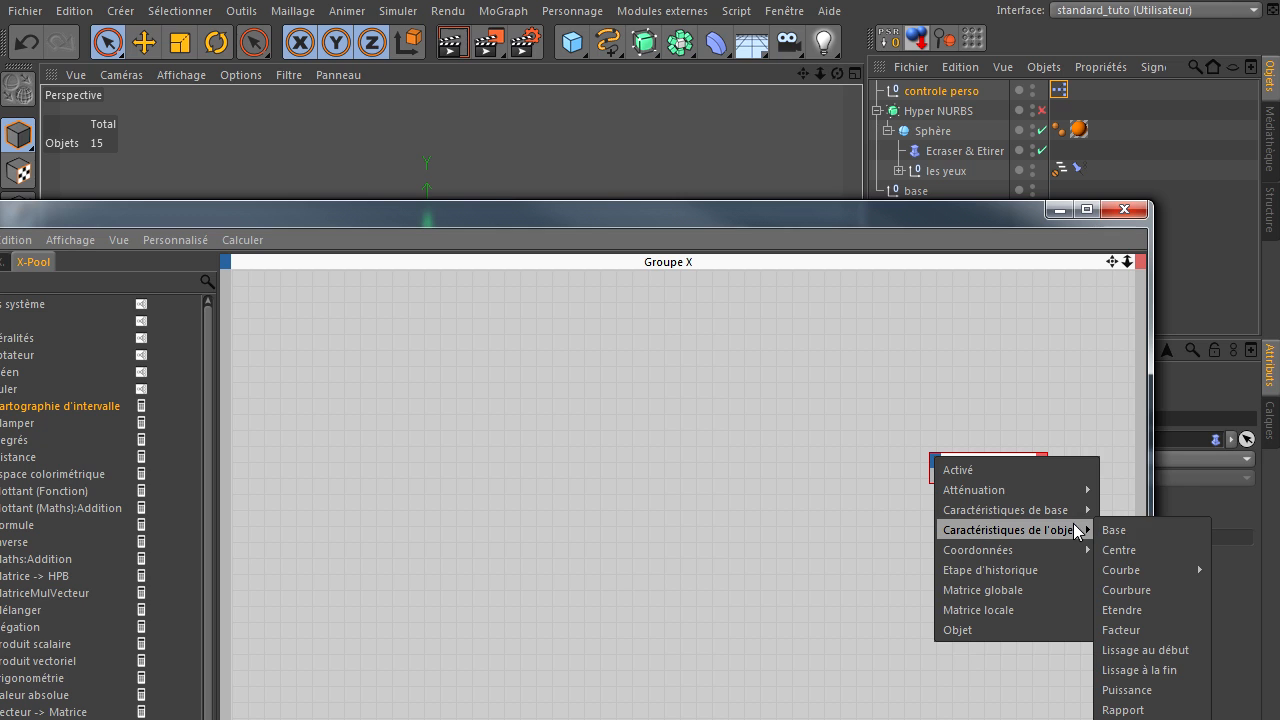
click(1117, 631)
ctrl+drag(996, 470, 1048, 464)
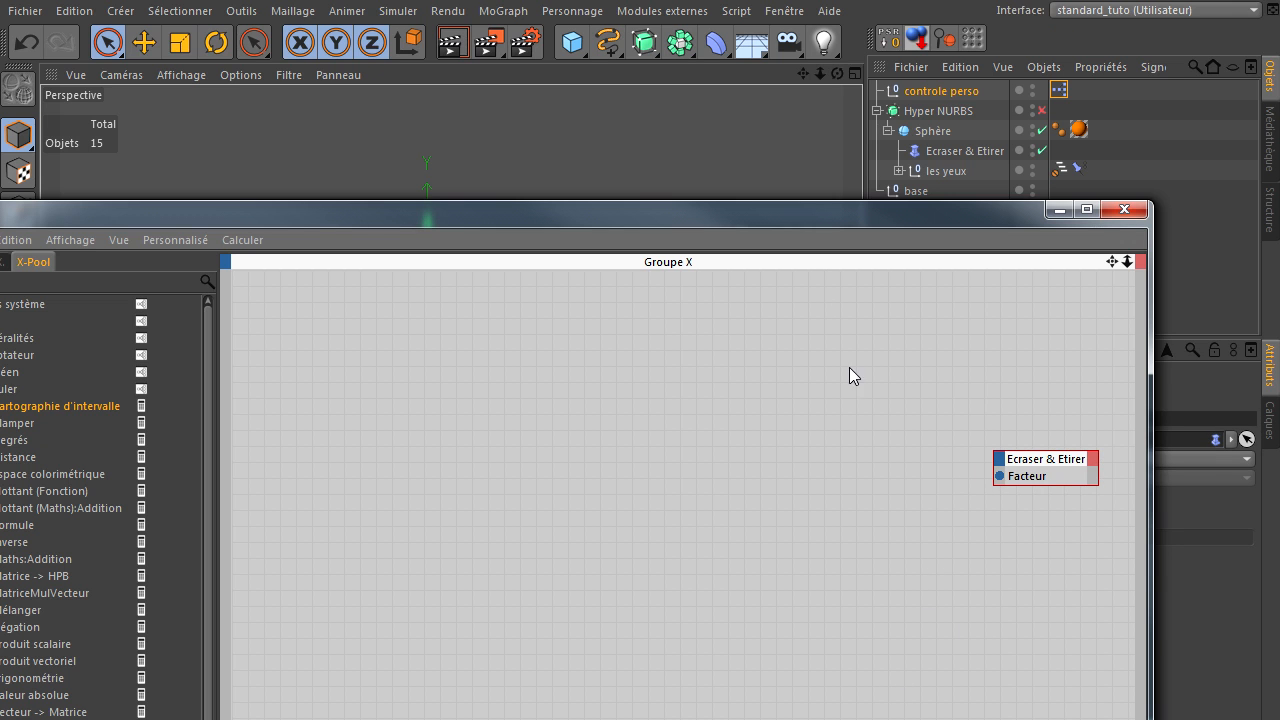
Step: Add the controle perso and Sphère objects as nodes in the upper left of the XPresso graph
drag(803, 210, 868, 459)
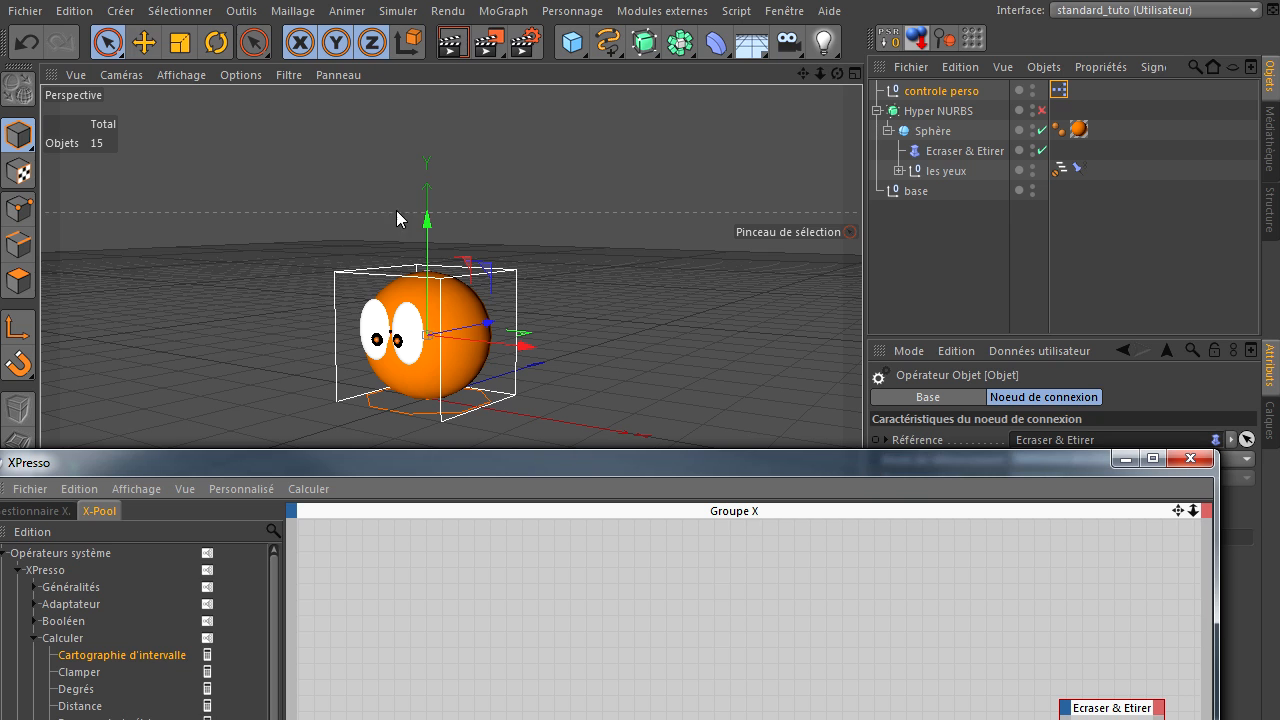
click(938, 90)
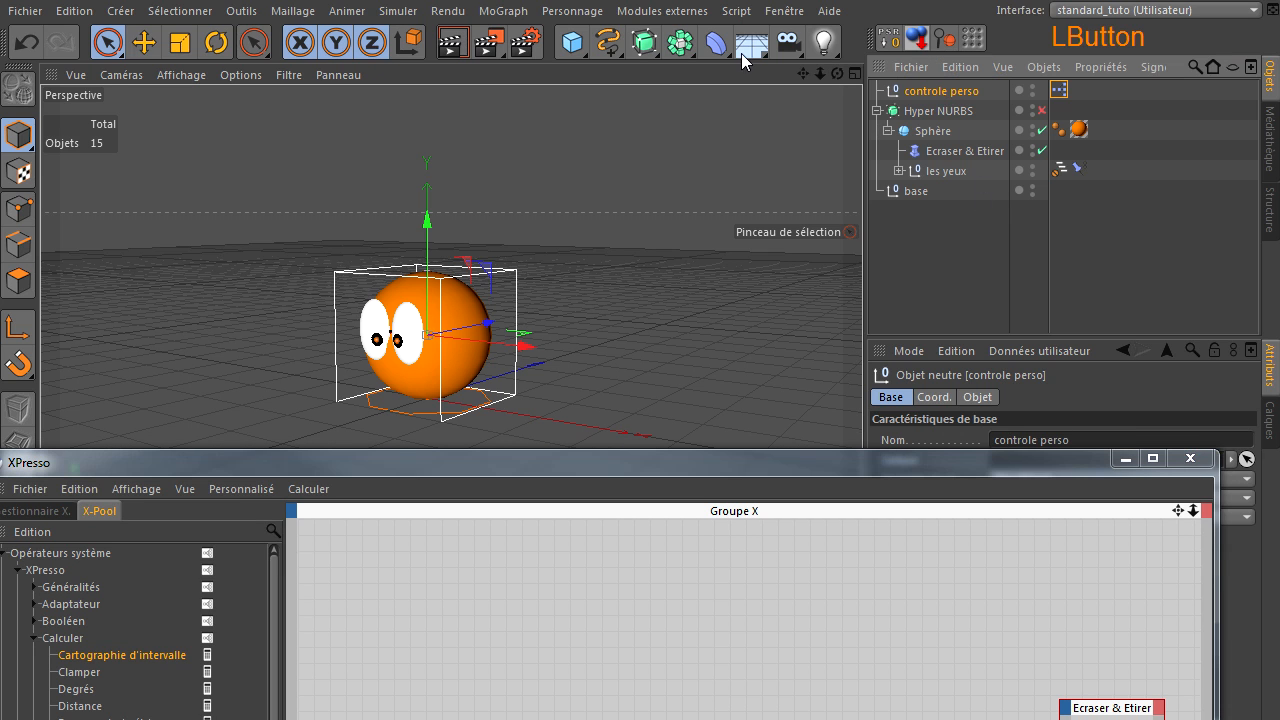
drag(690, 465, 722, 283)
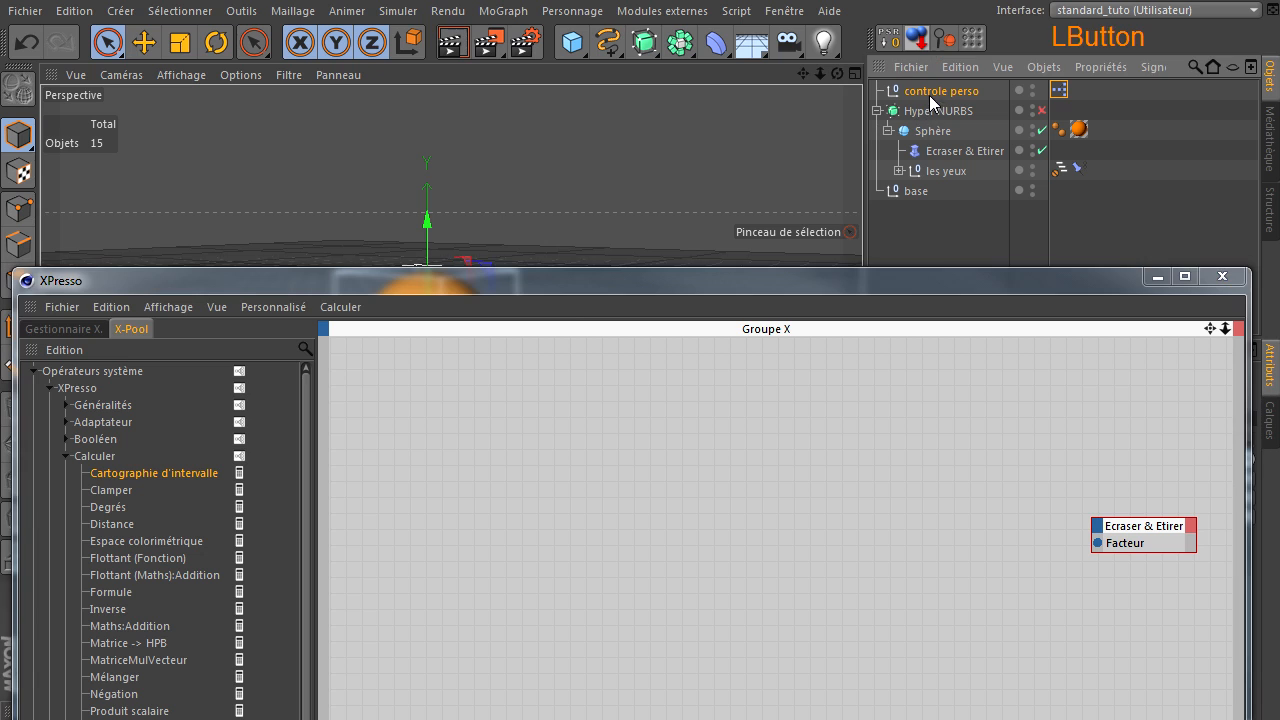
drag(411, 384, 411, 384)
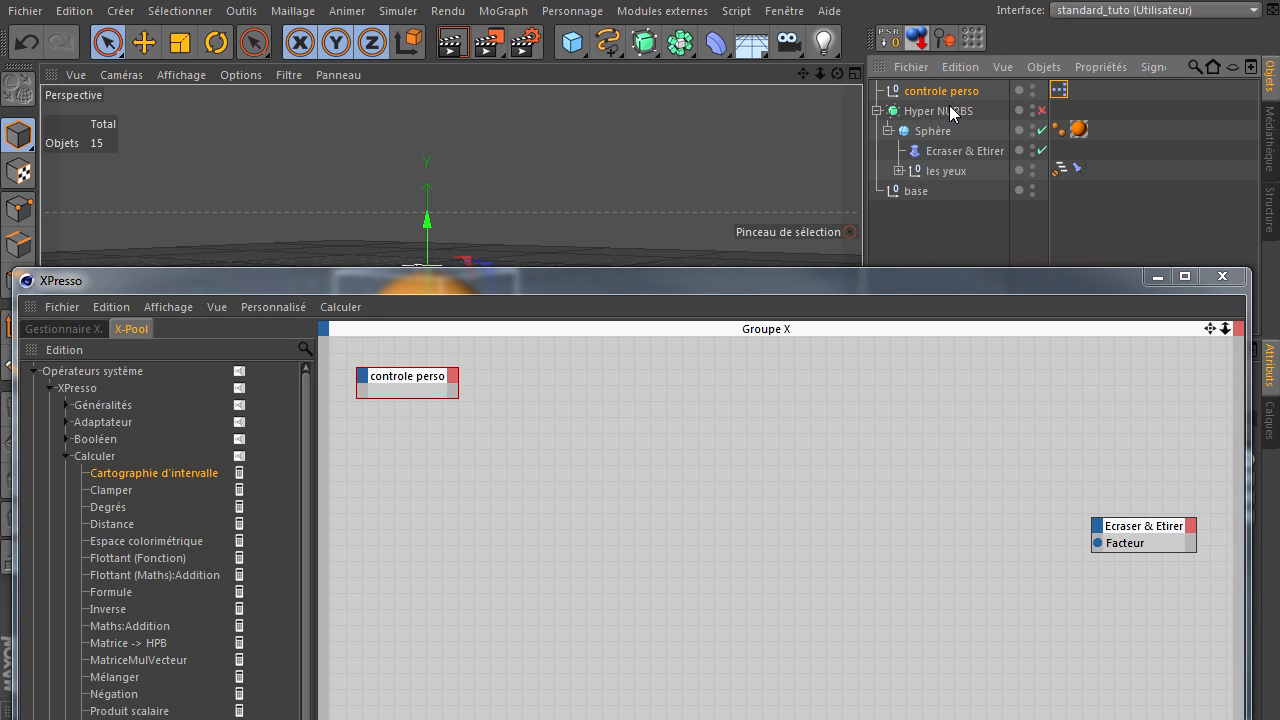
click(932, 131)
drag(559, 400, 596, 398)
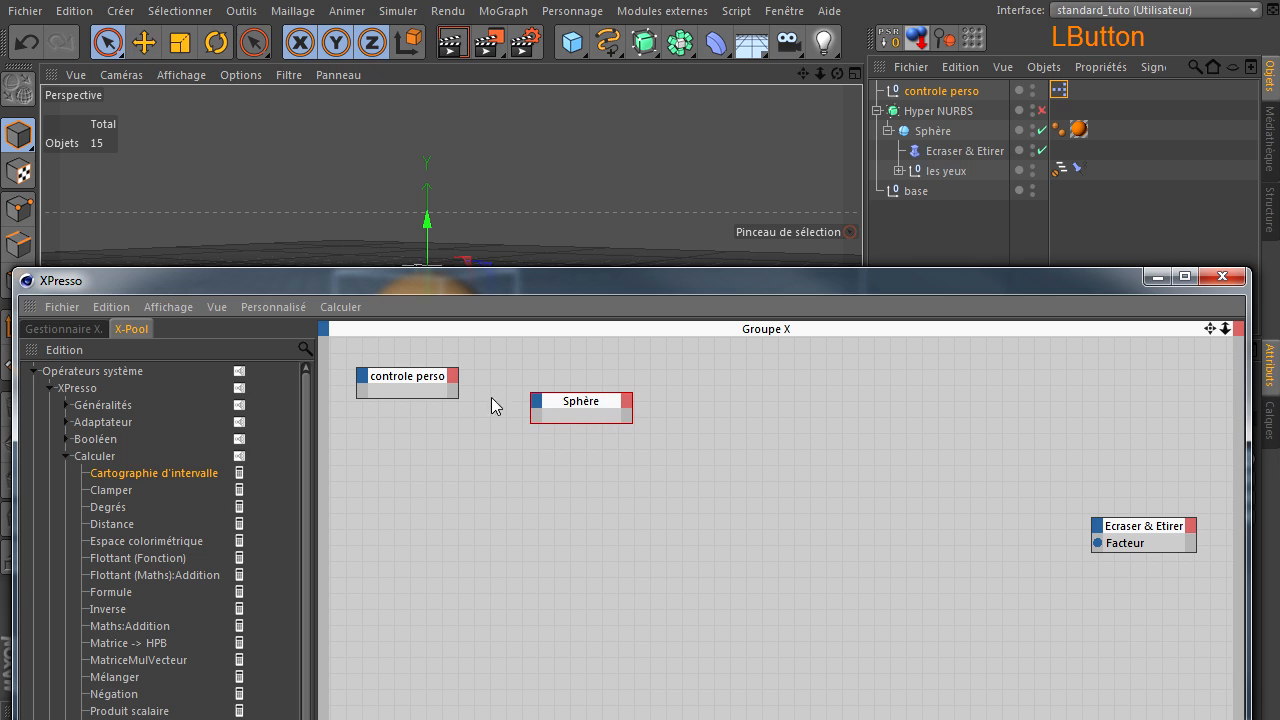
Step: Add a Position globale output port to the controle perso node and widen the node to fit the port name
click(451, 376)
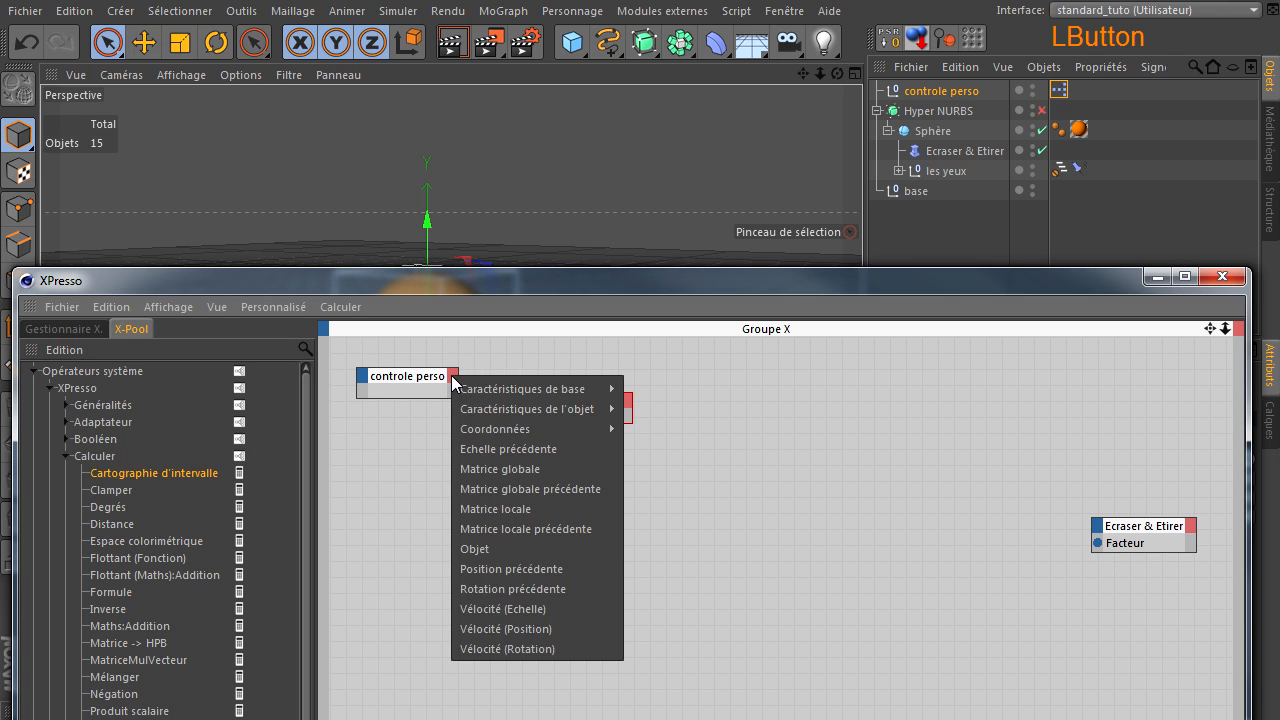
mouse_move(487, 429)
mouse_move(680, 509)
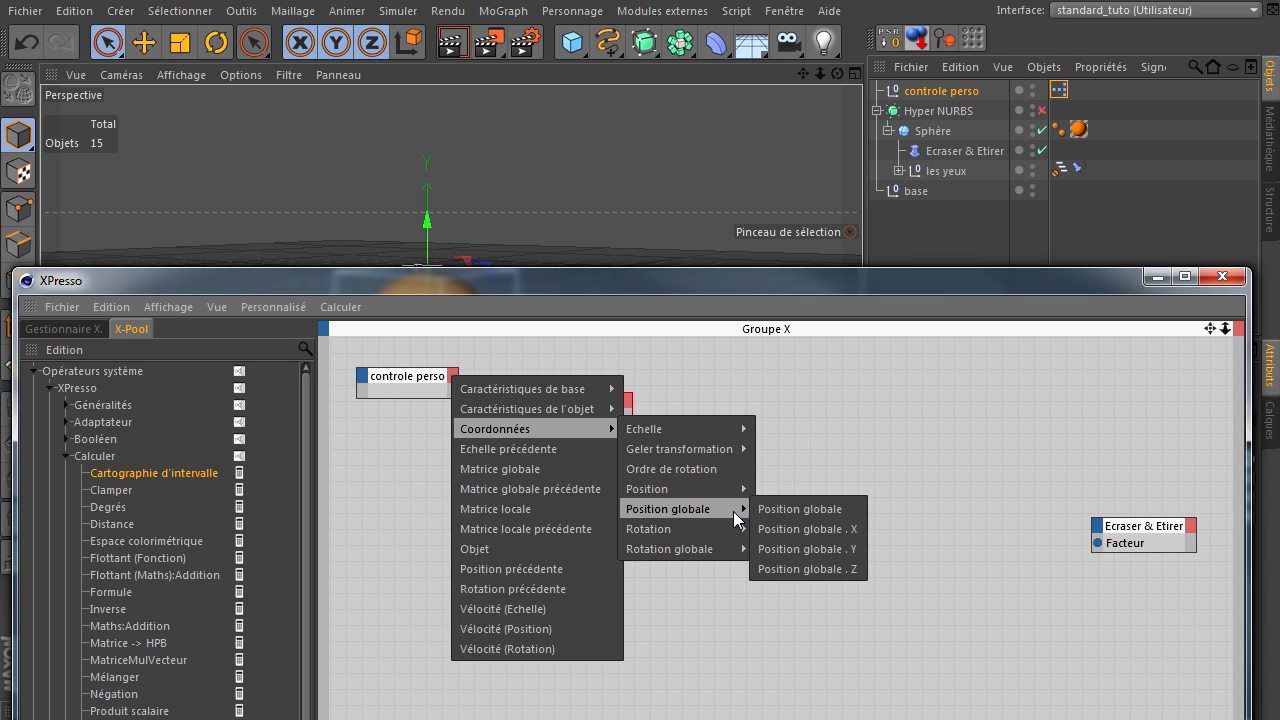
click(790, 511)
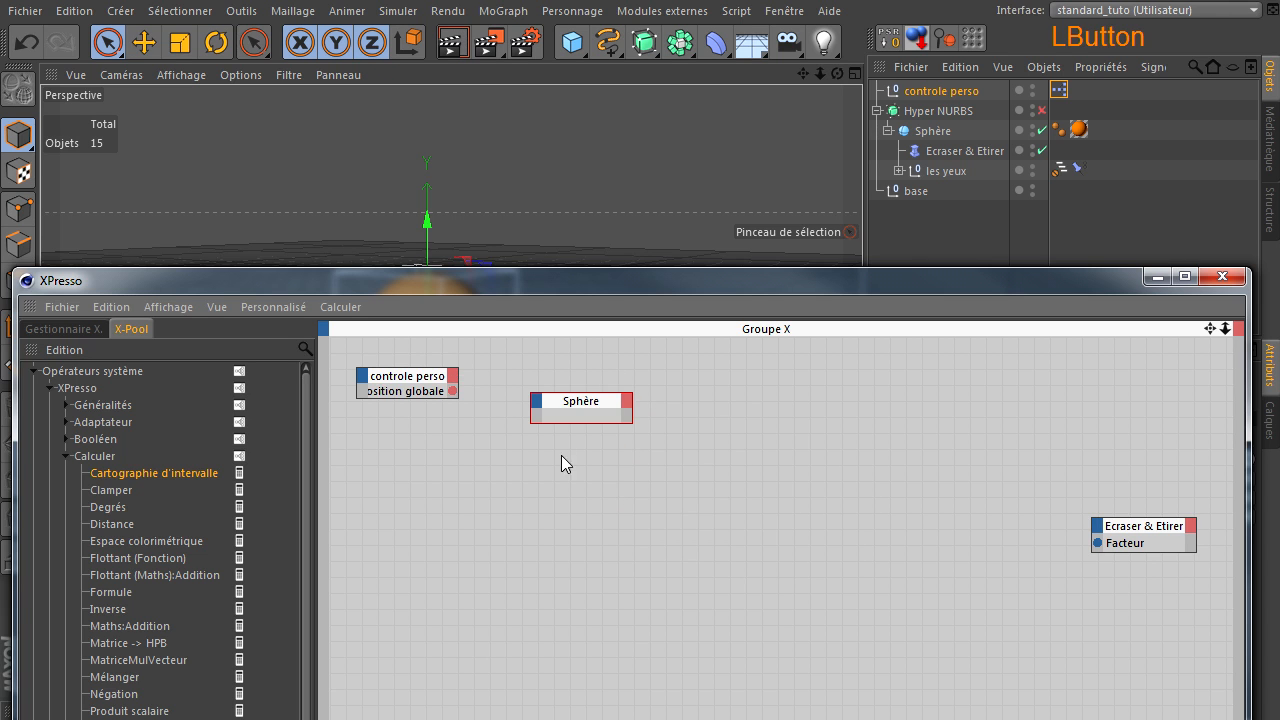
ctrl+click(418, 385)
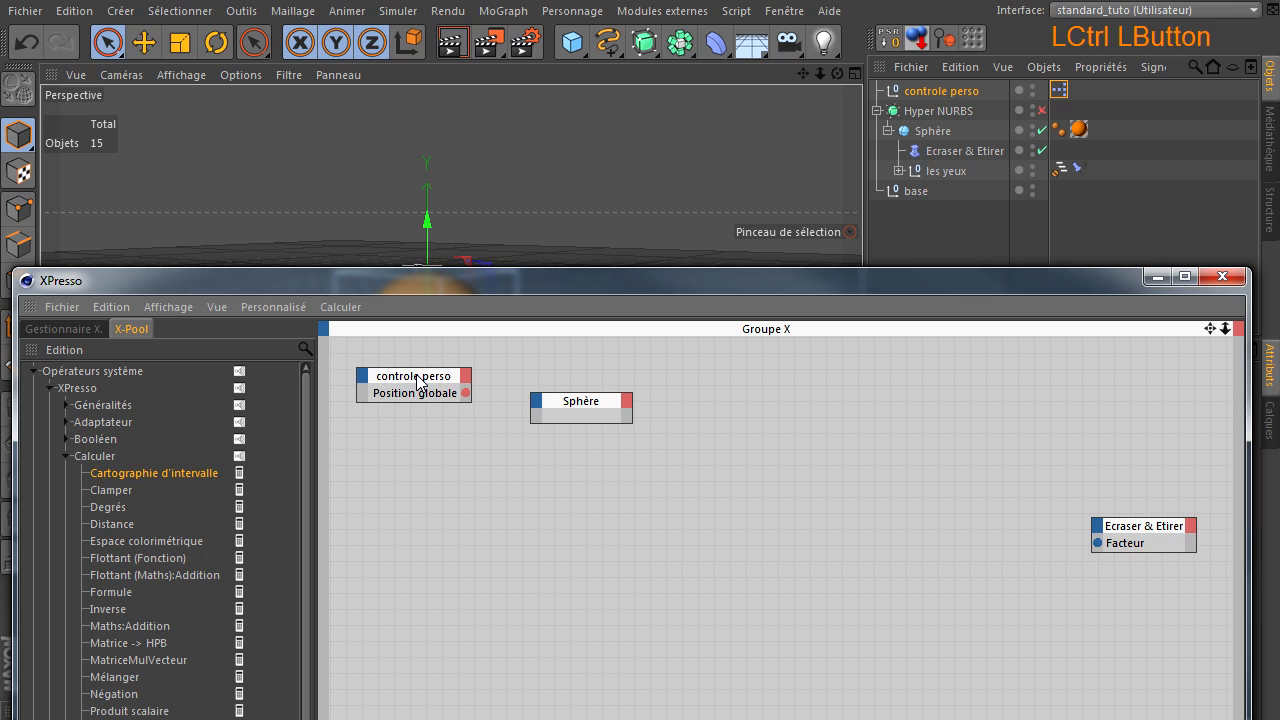
Step: Add a Position globale input port to the Sphère node and connect controle perso's Position globale output to it, fitting the node size
click(533, 402)
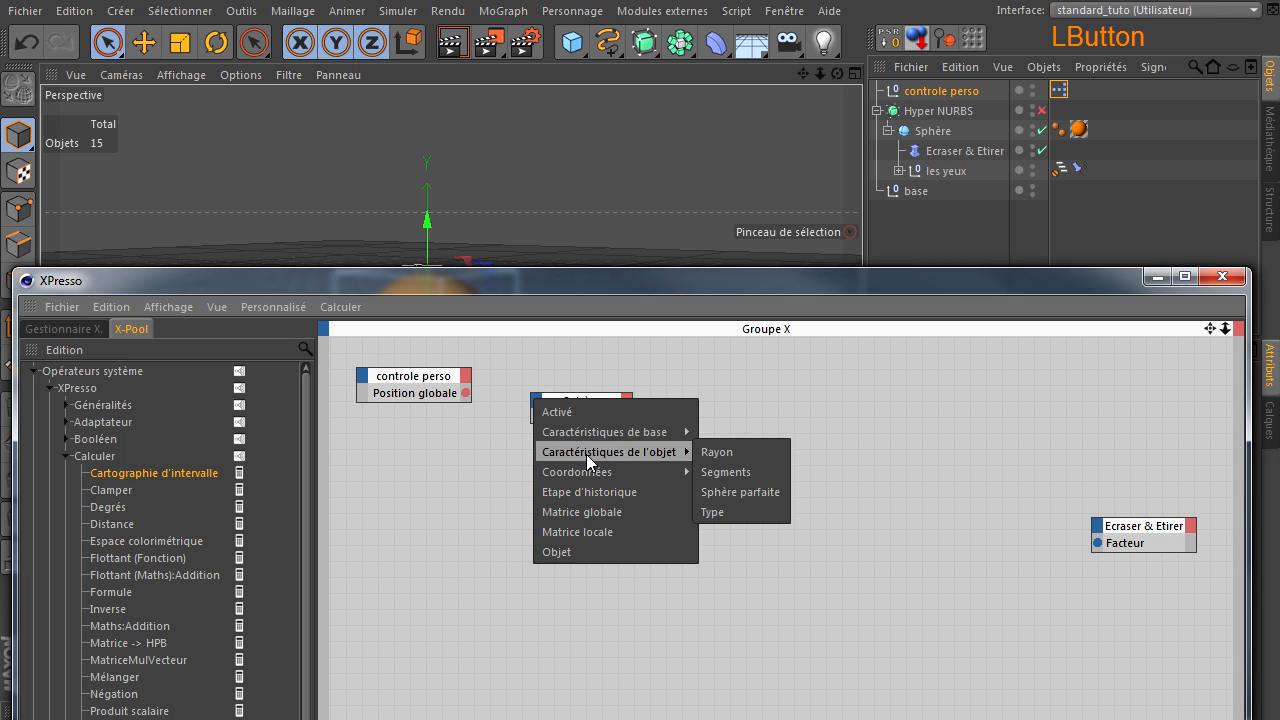
mouse_move(609, 471)
mouse_move(772, 551)
click(857, 551)
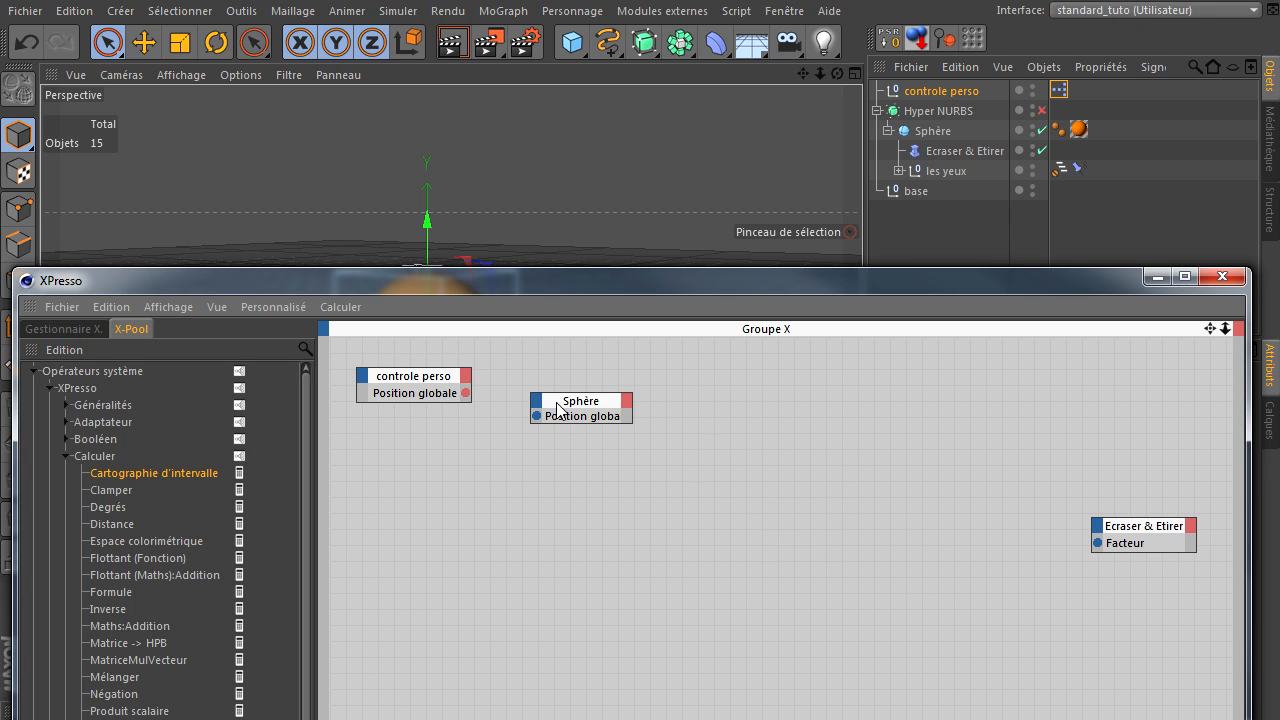
ctrl+click(490, 407)
drag(465, 393, 536, 418)
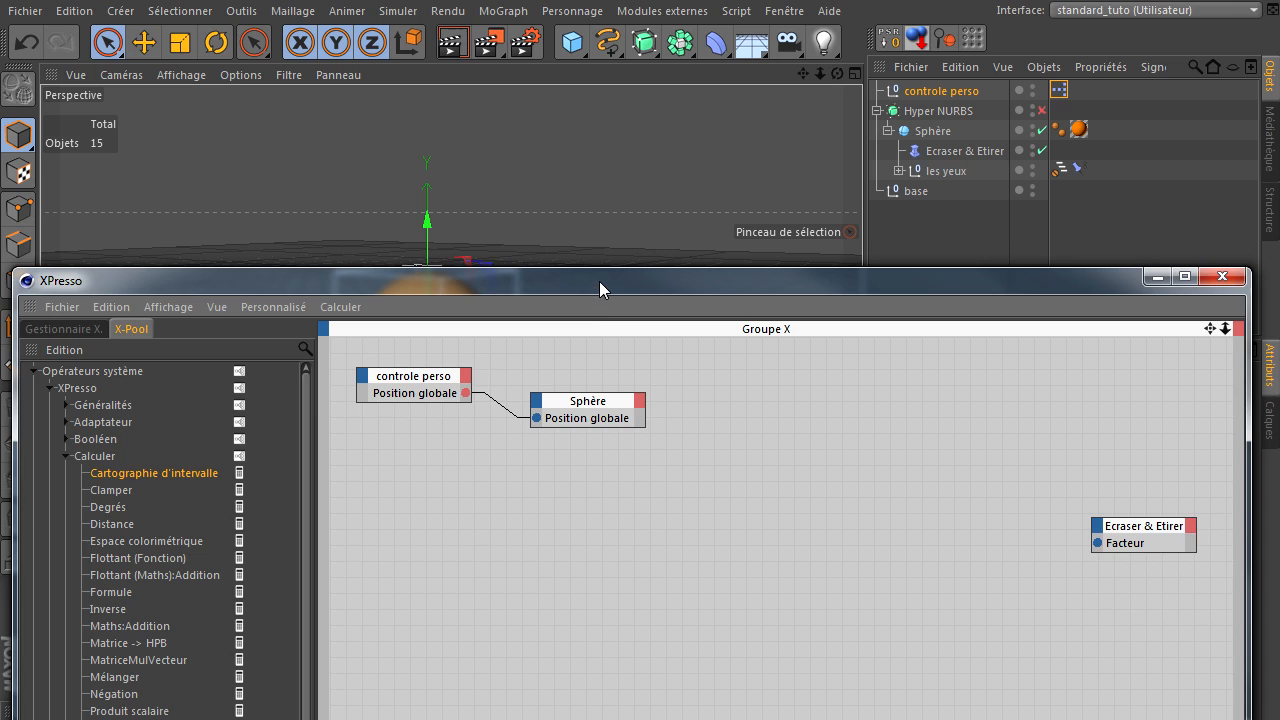
Step: Test the sphere link by raising controle perso vertically in the viewport, and undo the move
drag(599, 281, 958, 536)
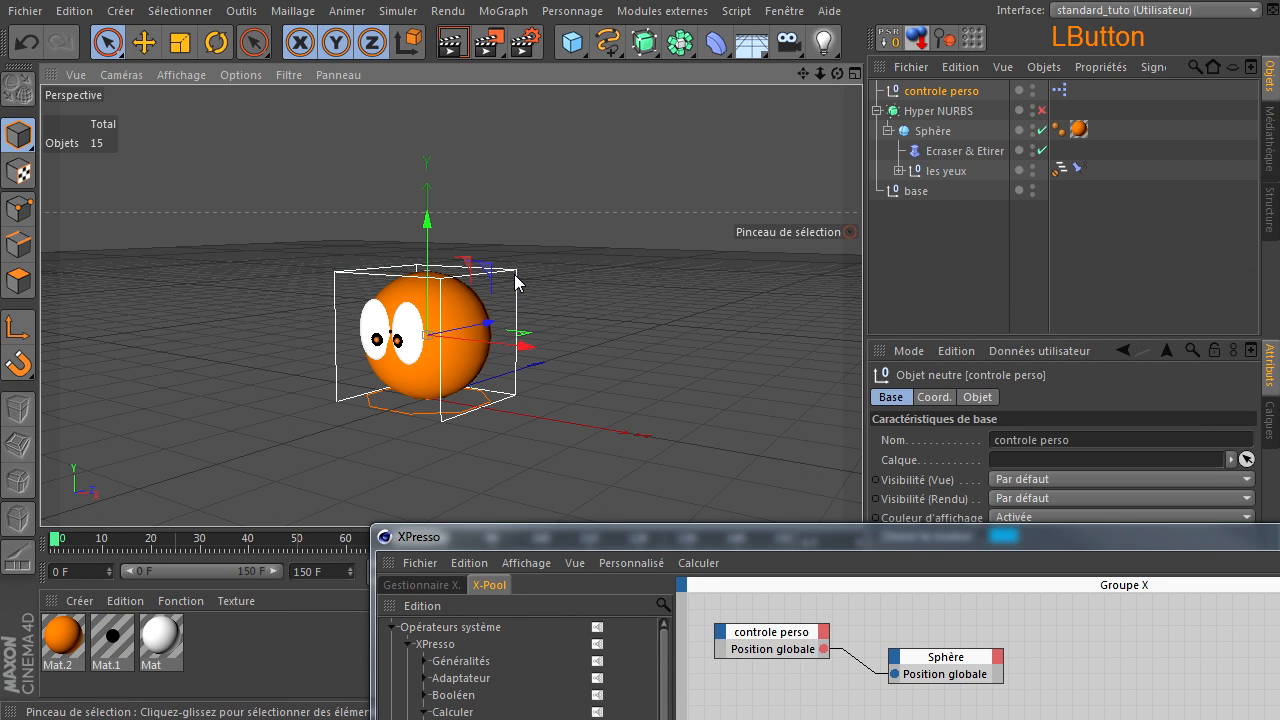
drag(428, 230, 428, 136)
click(26, 41)
Step: Bring the XPresso graph back into view and place the Sphère node closer to the controle perso node
drag(776, 540, 445, 189)
drag(598, 315, 571, 311)
click(675, 476)
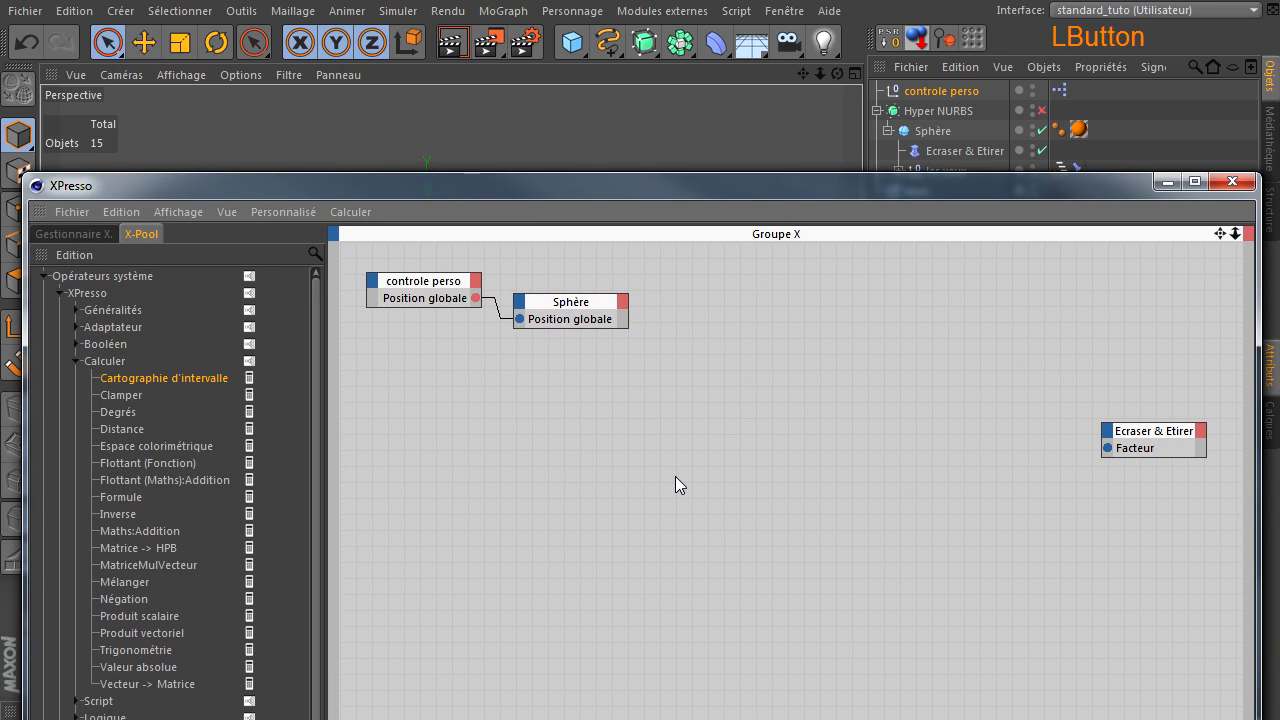
Step: Test whether the base object affects the character by raising it in the viewport, and undo the move
drag(540, 183, 1279, 529)
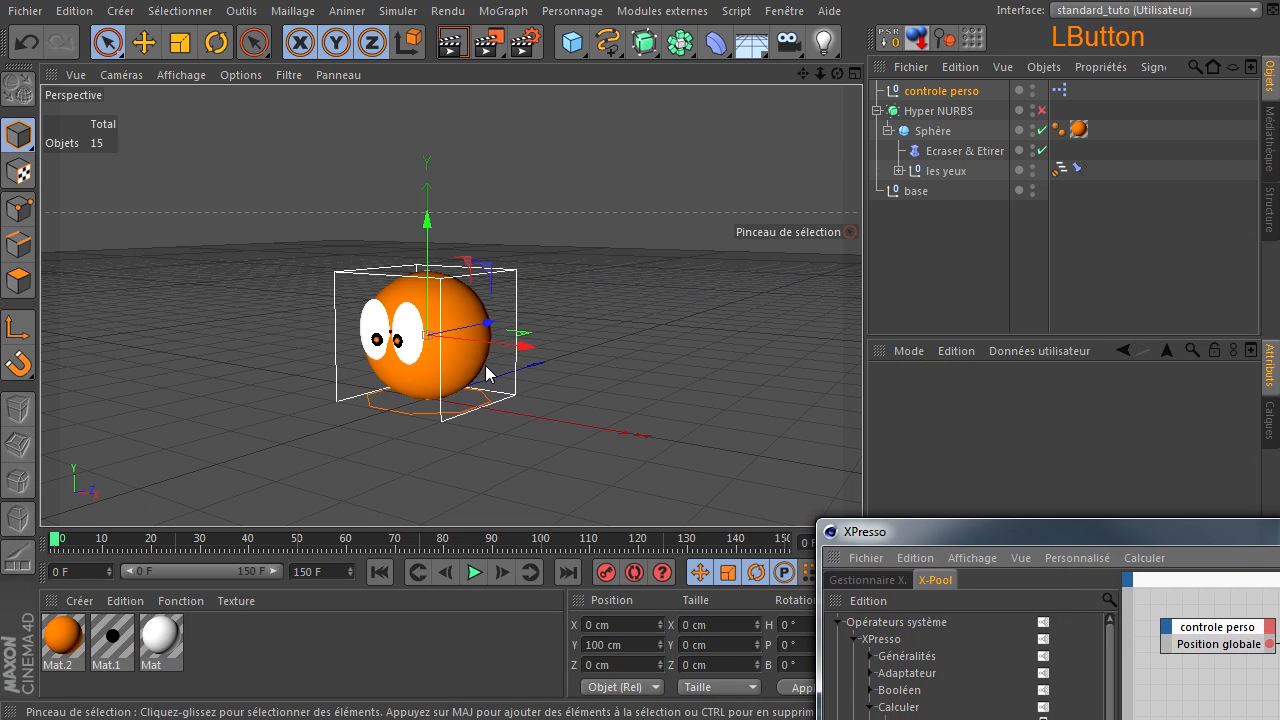
click(412, 423)
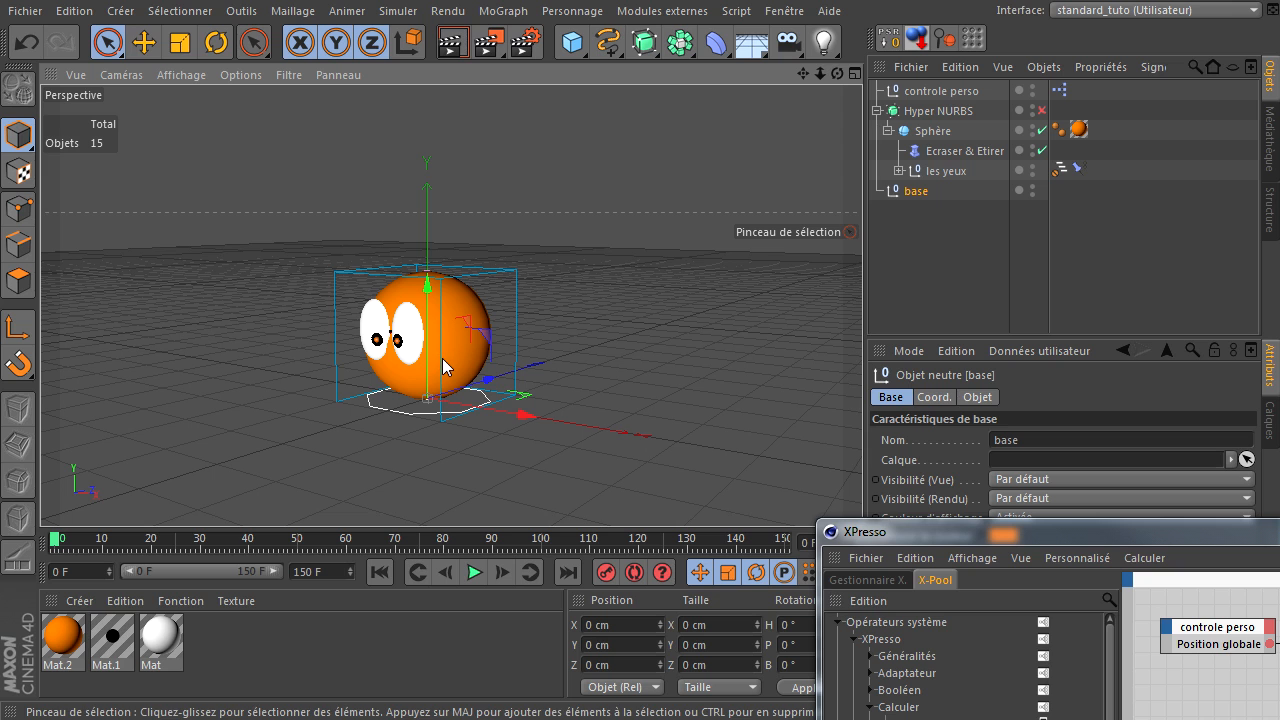
drag(427, 288, 429, 231)
click(26, 42)
Step: Add the base object as an XPresso node beyond the Sphère node, and widen the Sphère node
drag(1040, 540, 251, 219)
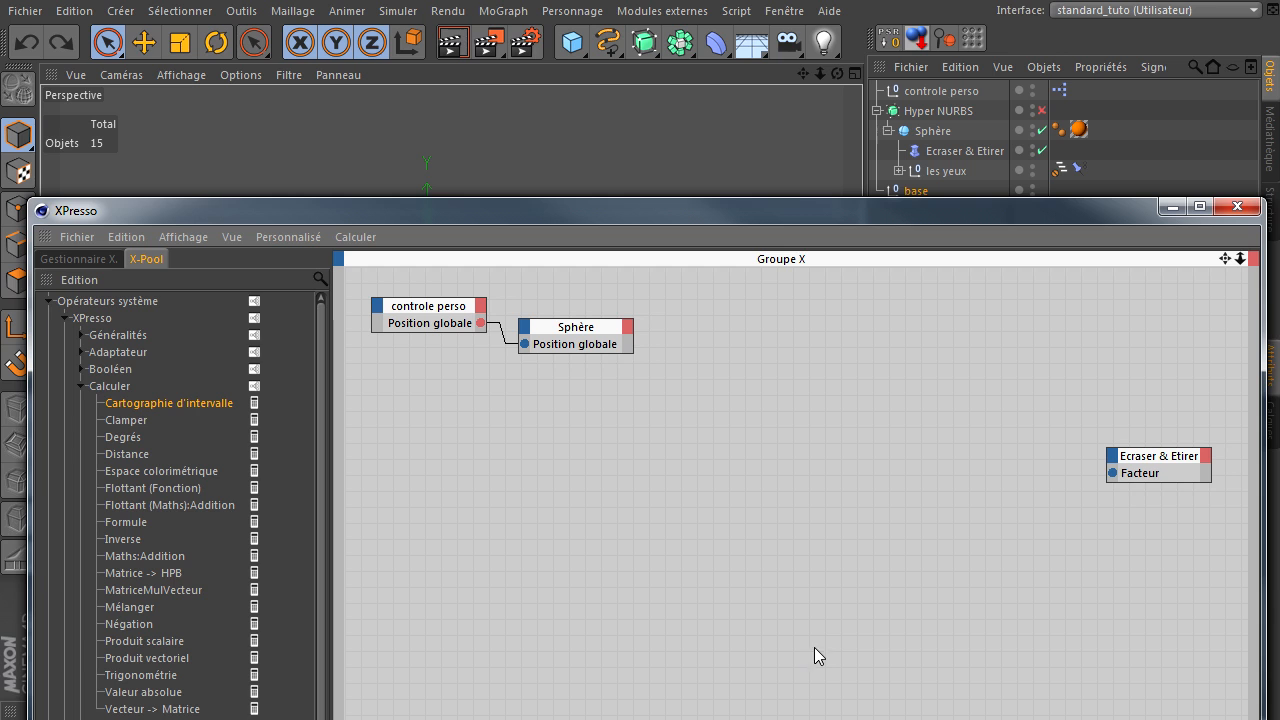
drag(873, 206, 868, 225)
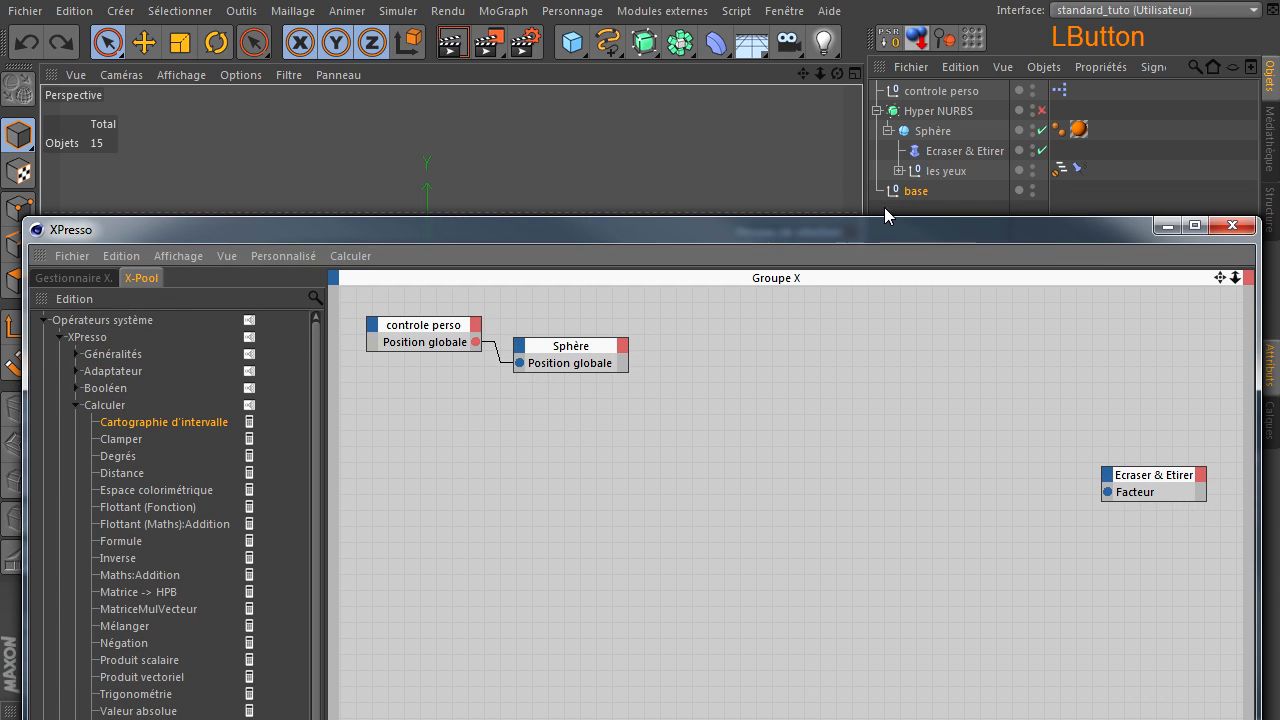
drag(789, 381, 815, 353)
drag(627, 363, 691, 364)
drag(801, 358, 867, 341)
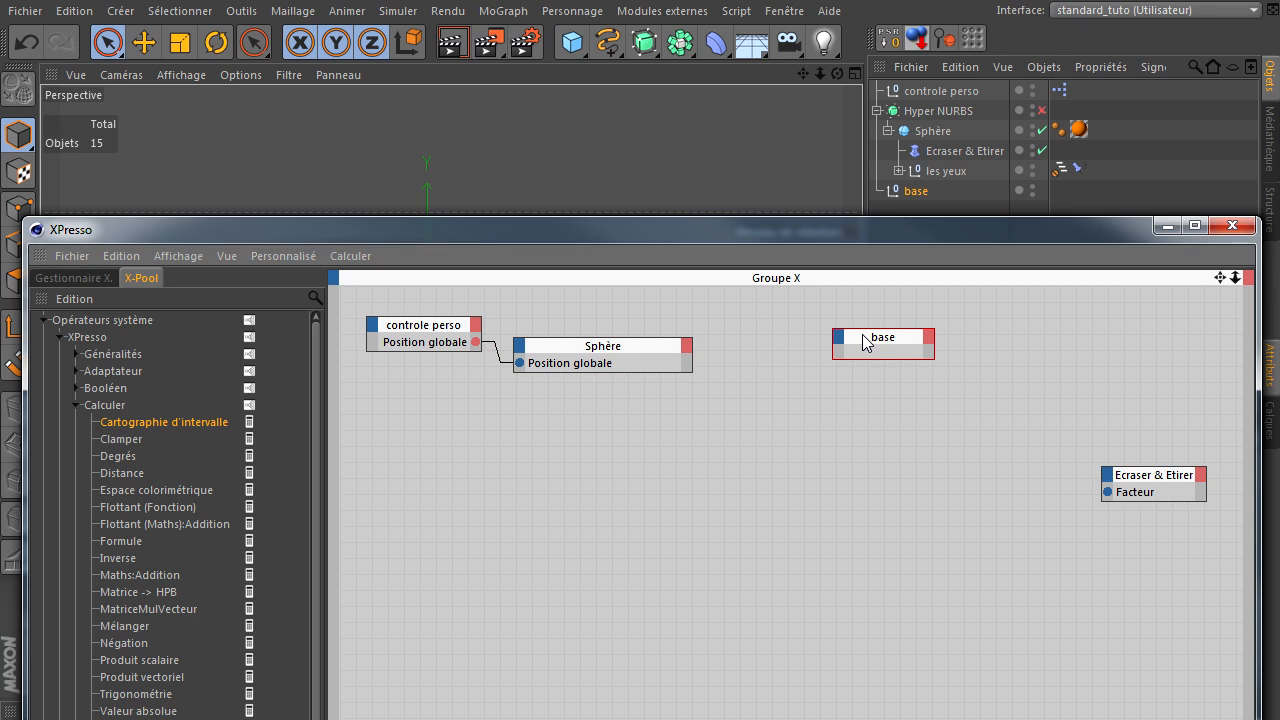
Step: Add Position globale . X and Position globale . Z output ports to the Sphère node and fit the node to its ports
drag(688, 341, 1039, 496)
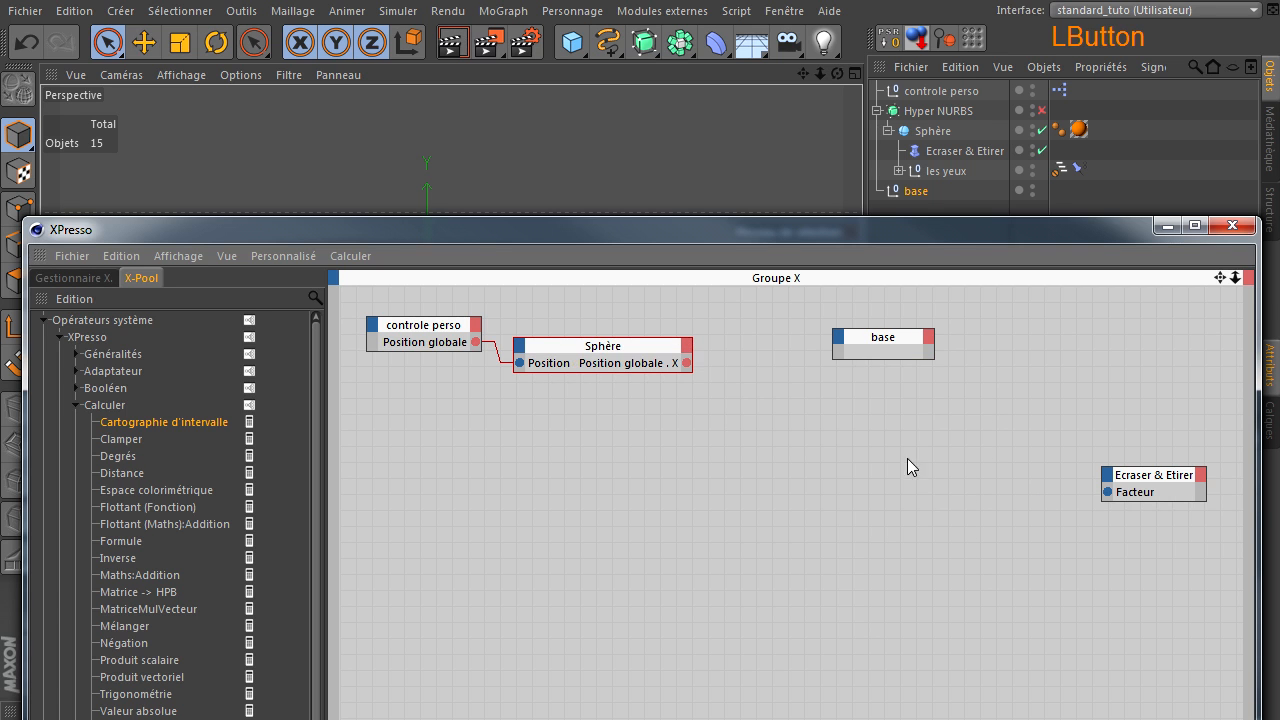
drag(688, 347, 1036, 532)
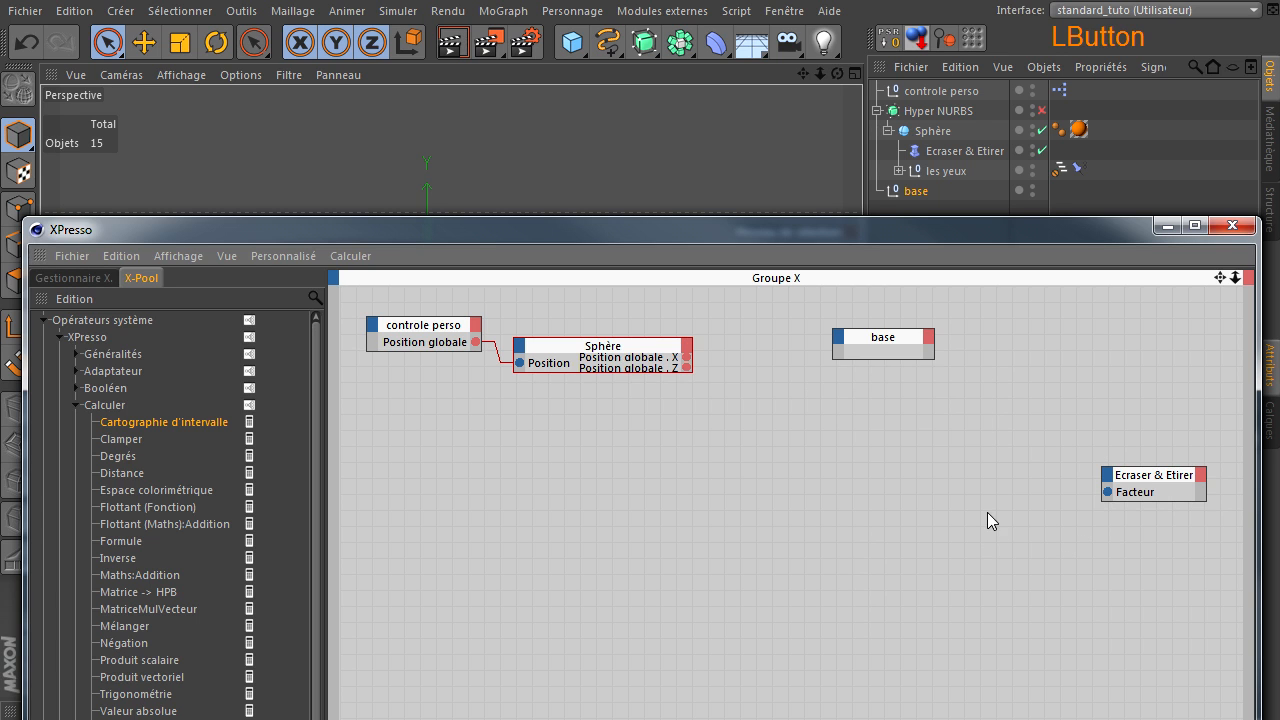
ctrl+click(625, 352)
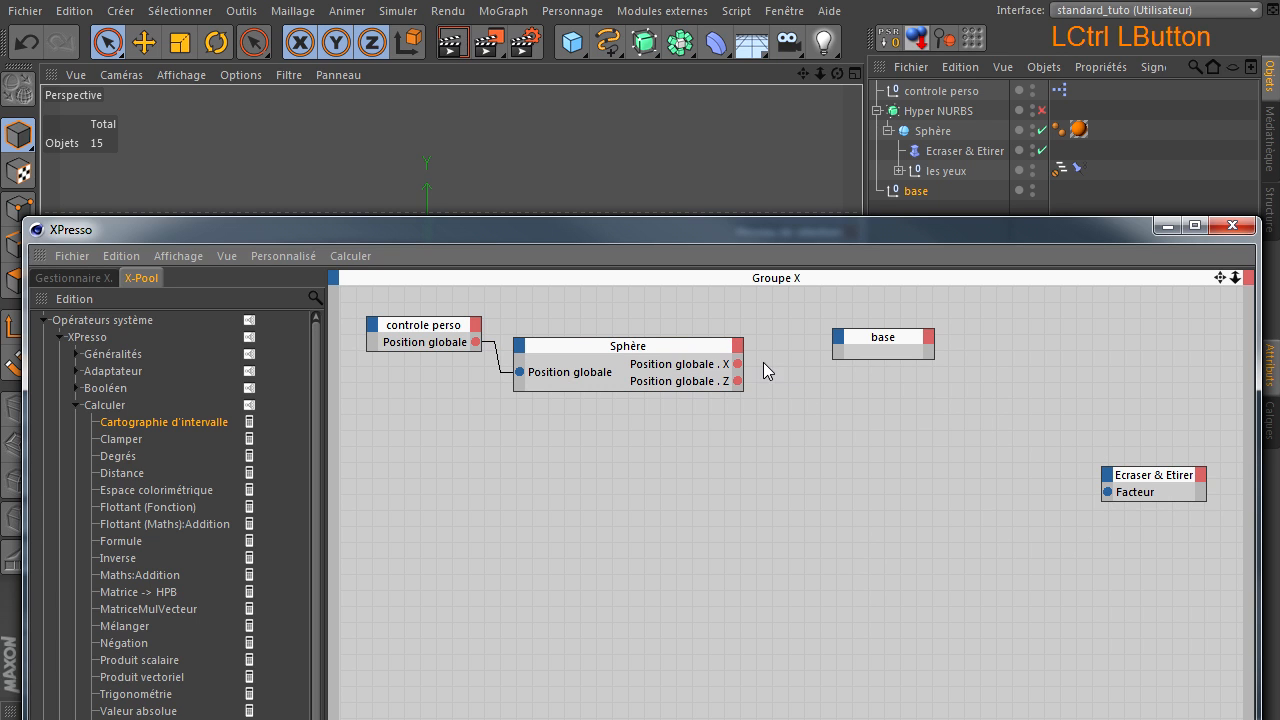
Step: Connect Sphère's Position globale . X and . Z outputs to matching input ports on the base node, and place that node closer
drag(737, 364, 841, 347)
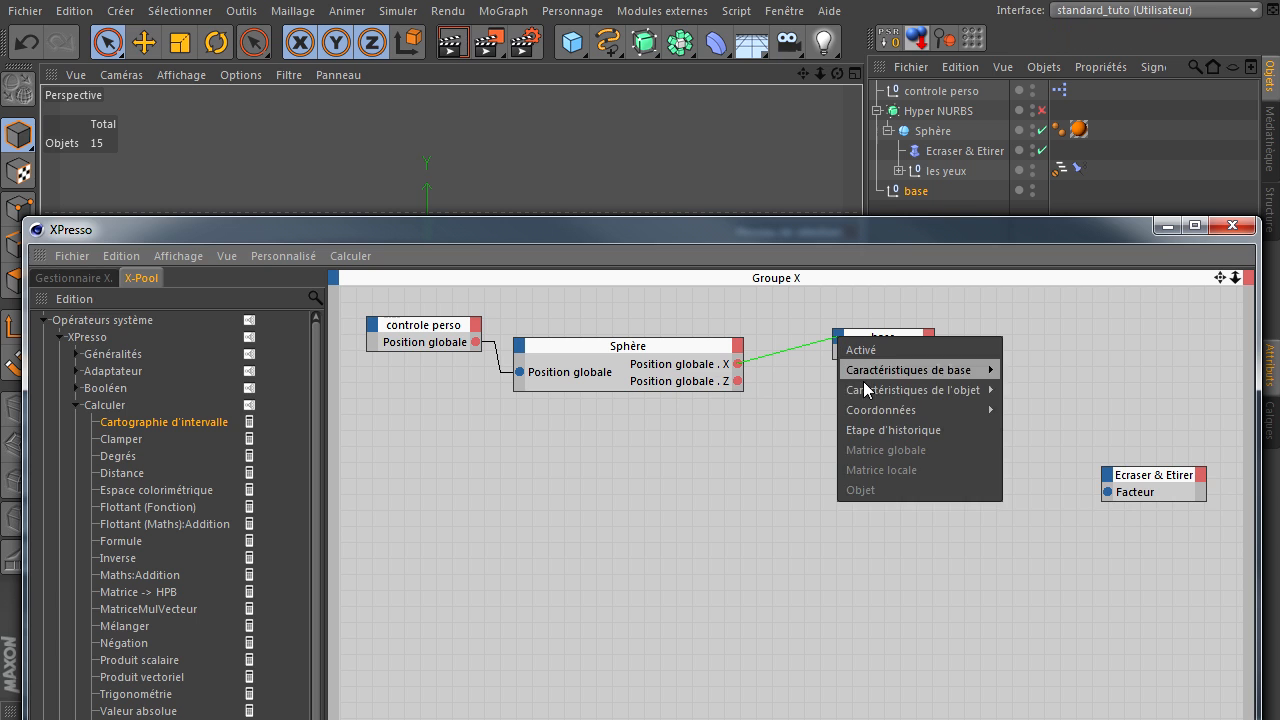
mouse_move(872, 407)
mouse_move(1062, 484)
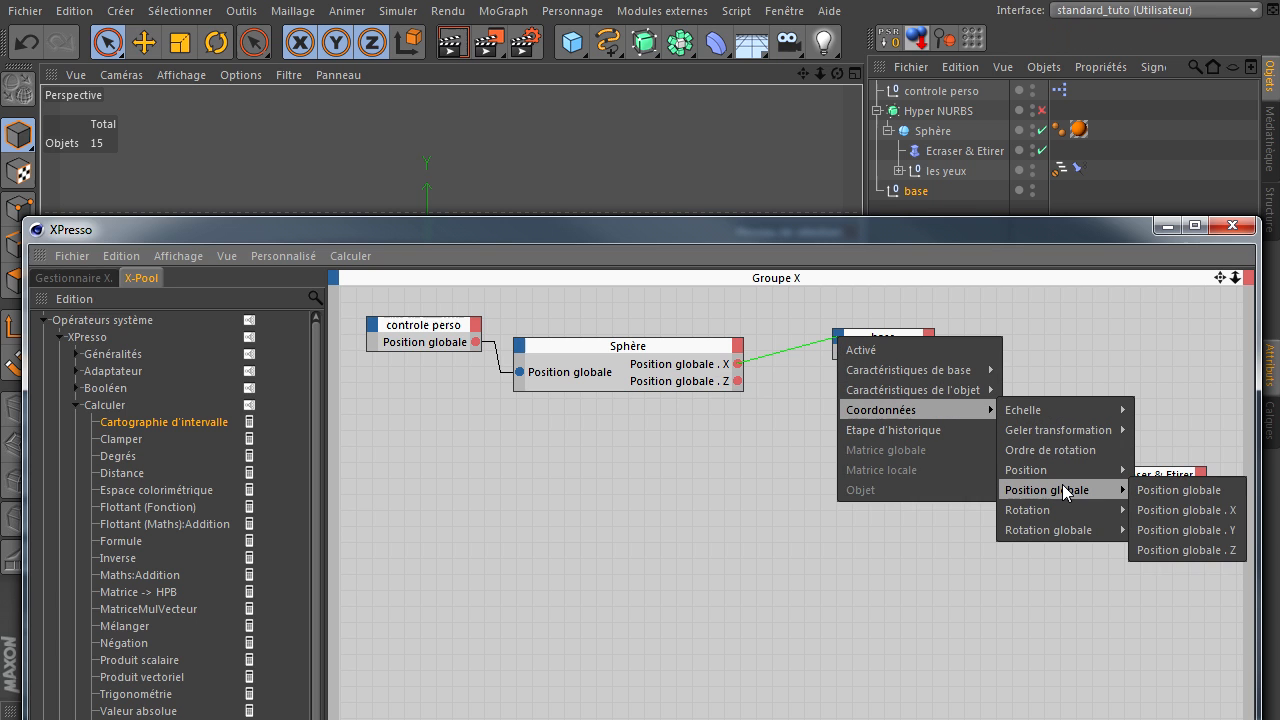
click(1169, 509)
drag(737, 382, 841, 338)
mouse_move(887, 407)
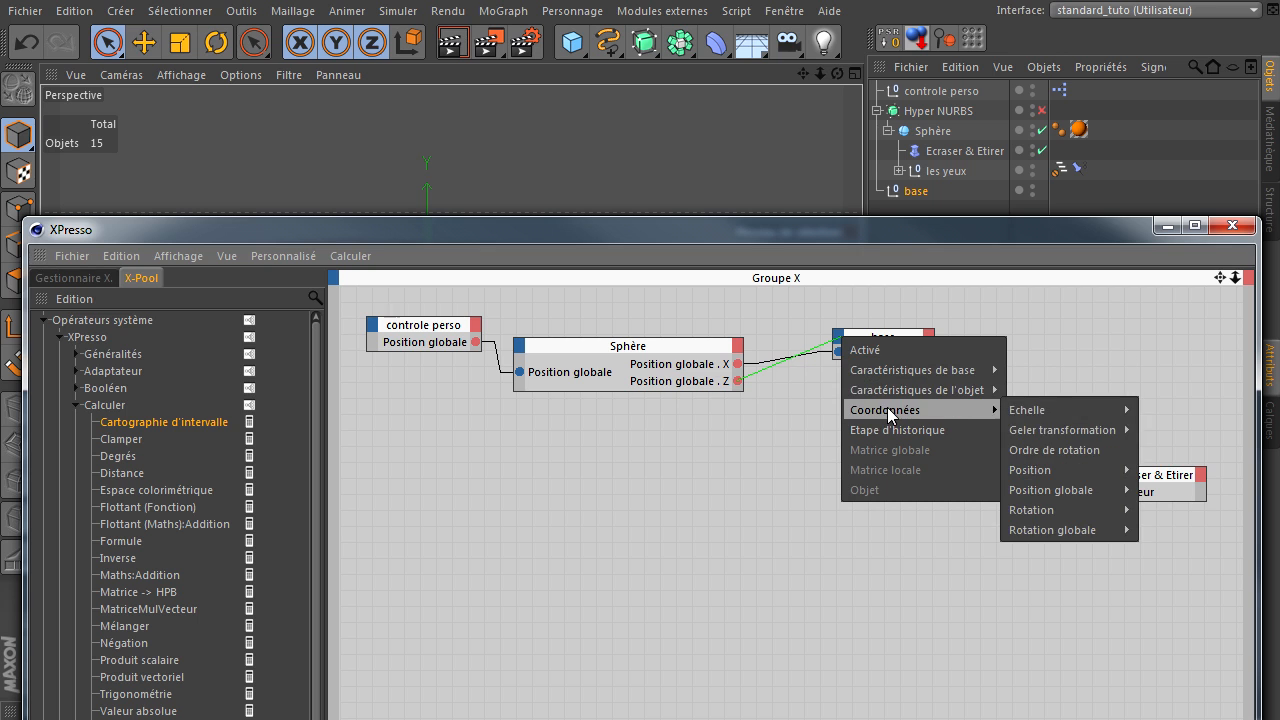
mouse_move(1047, 490)
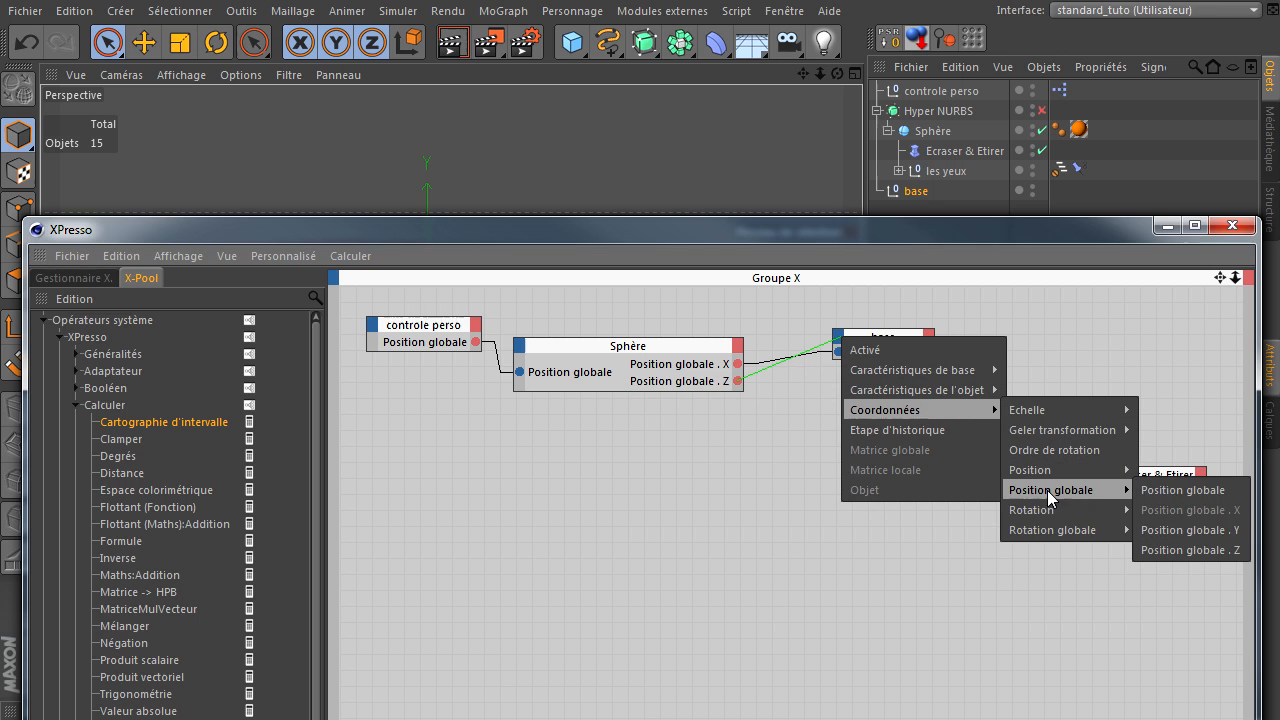
click(1189, 549)
drag(905, 340, 836, 325)
Step: Test the base link by moving controle perso to about Y 308 cm and Z 82 cm, and undo the move
drag(745, 238, 1279, 316)
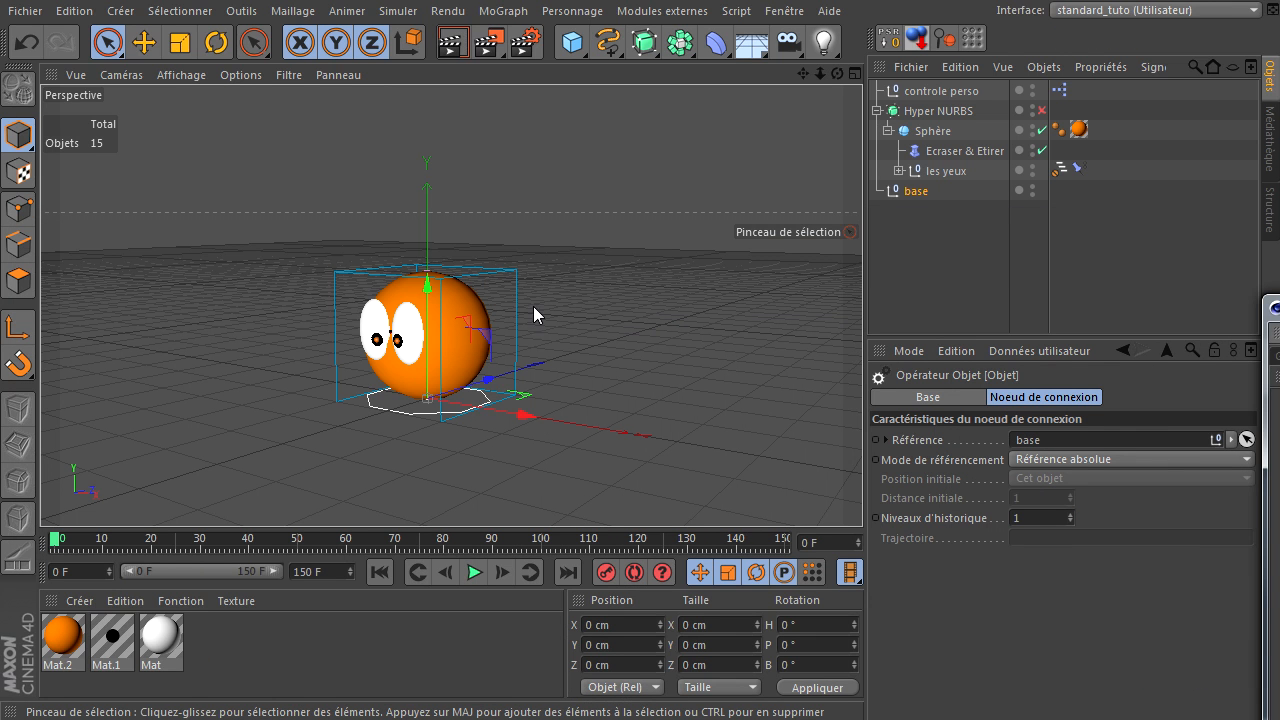
click(514, 285)
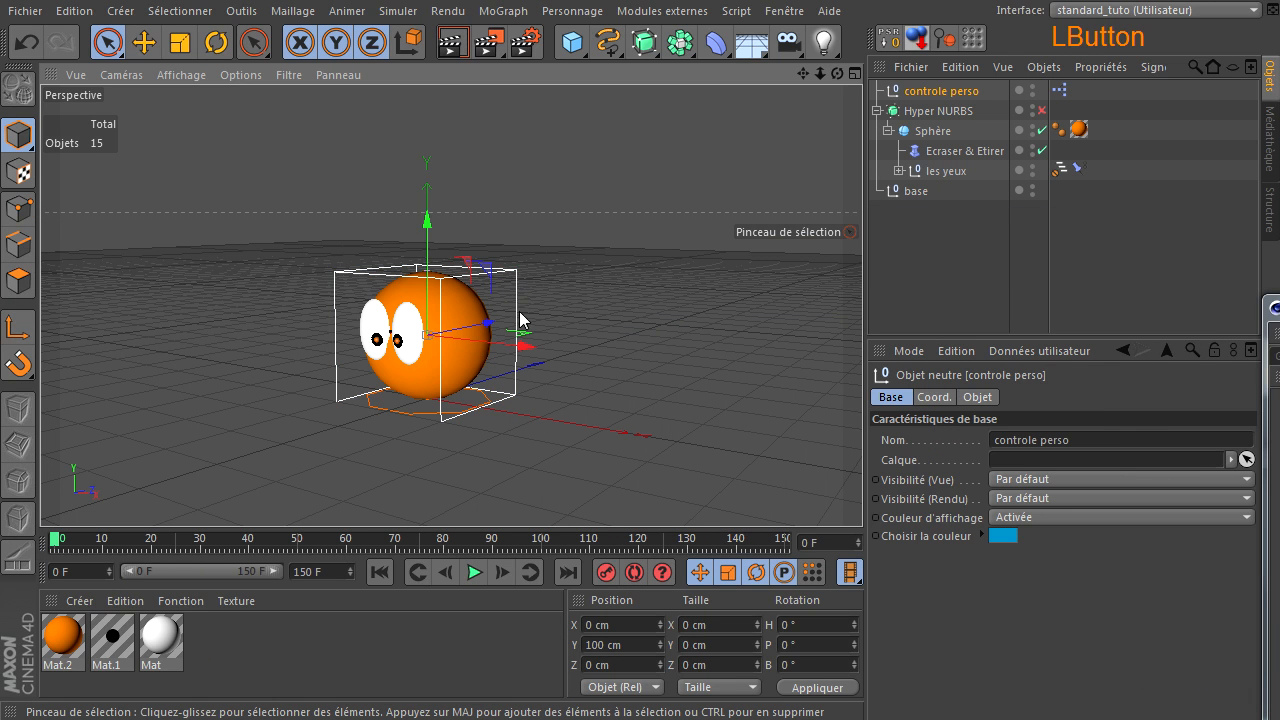
drag(469, 260, 427, 138)
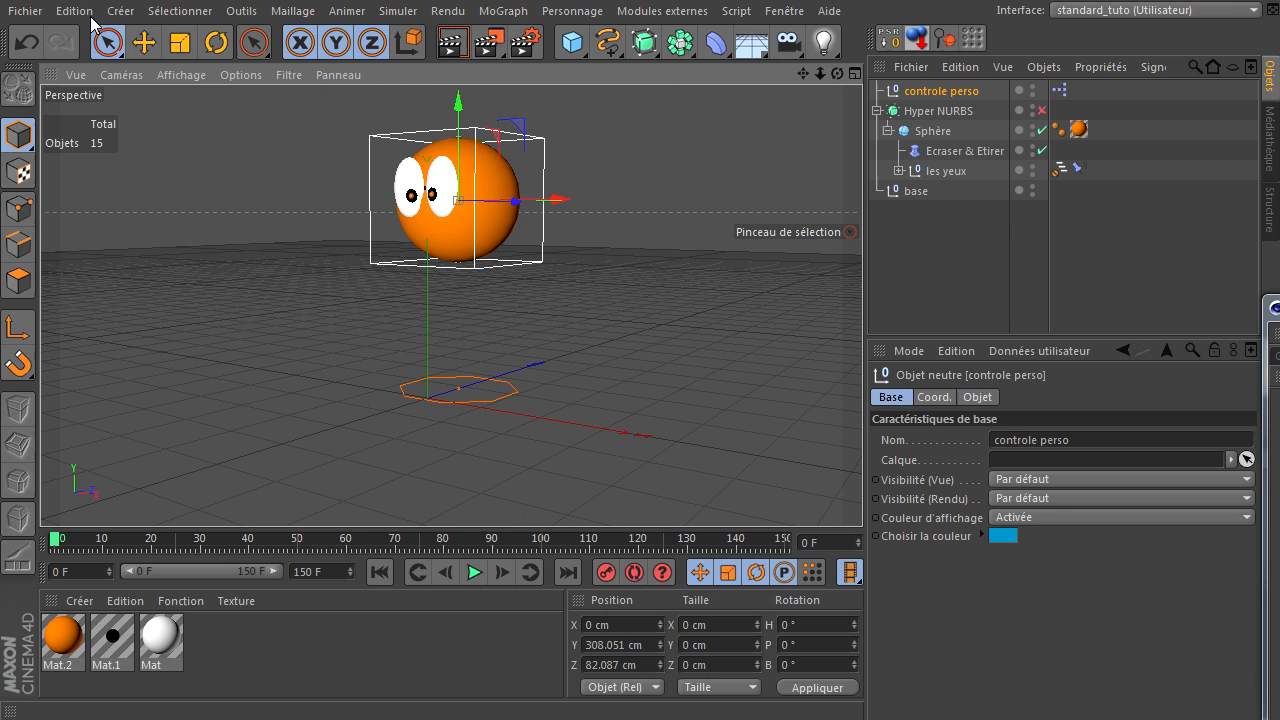
click(26, 42)
Step: Test the base's free vertical movement by raising it to about Y 176 cm, and undo the move
click(413, 417)
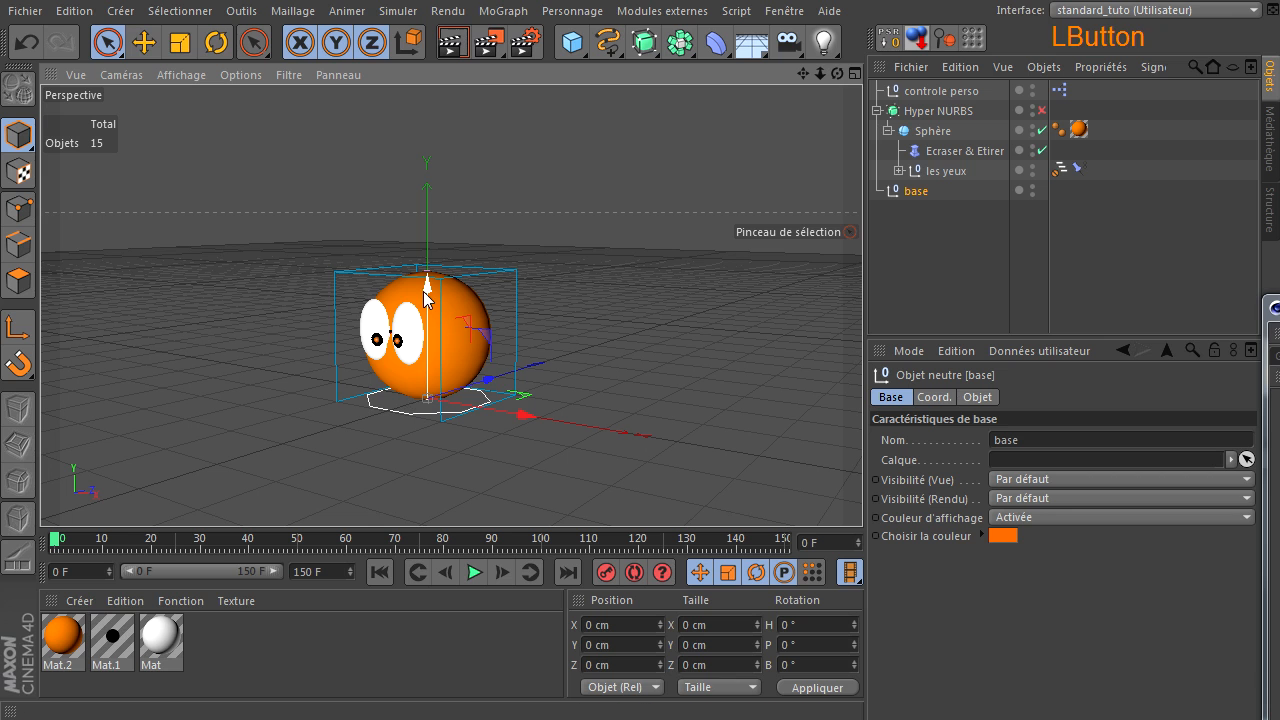
drag(428, 286, 440, 170)
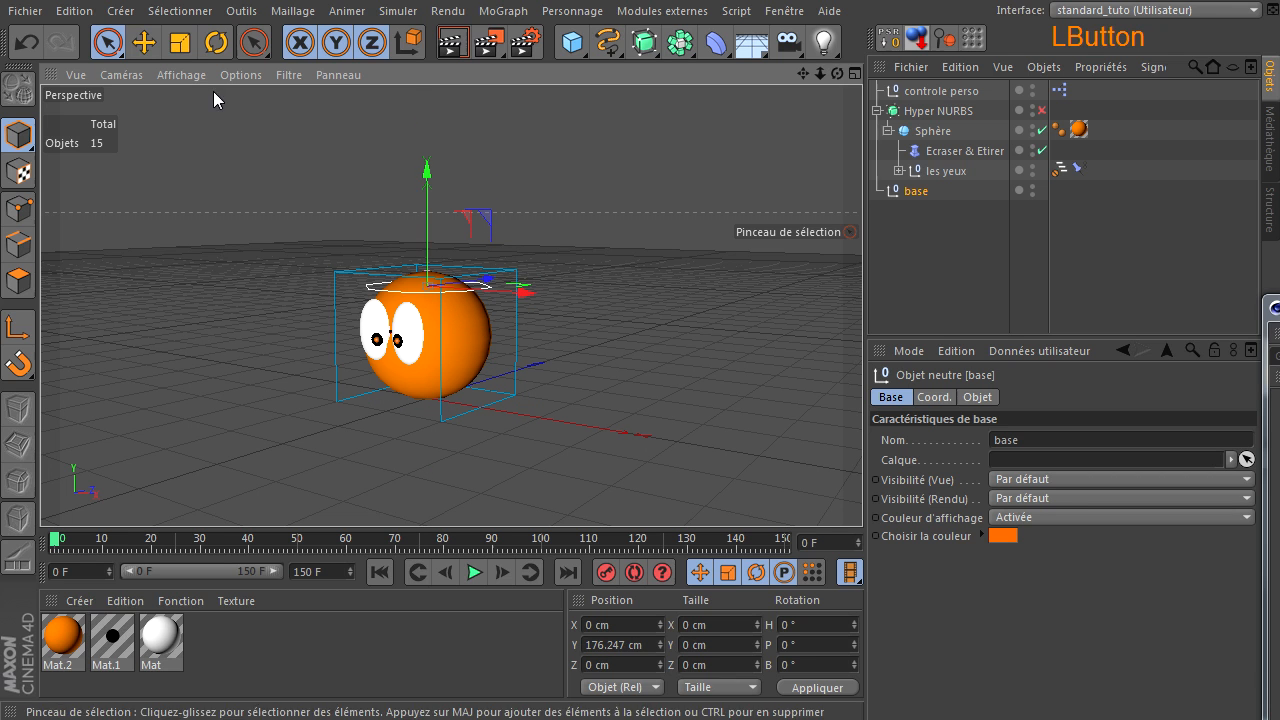
click(26, 42)
drag(1279, 320, 428, 233)
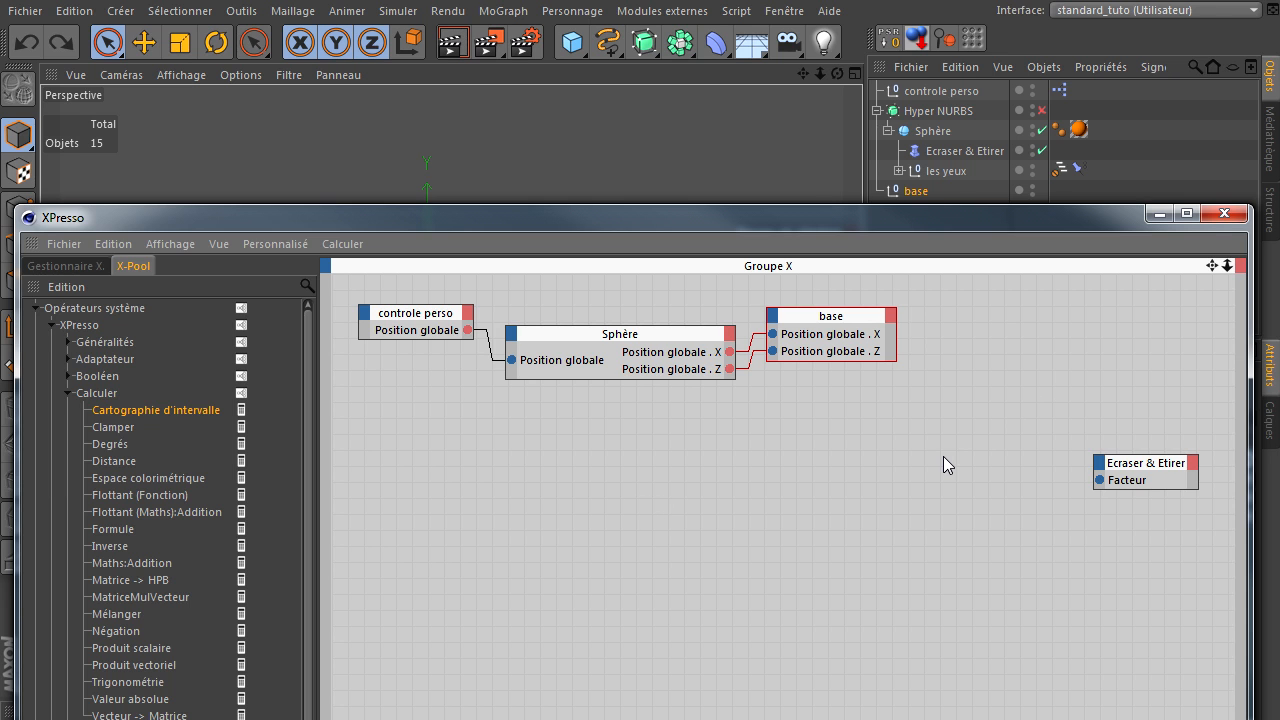
drag(909, 214, 1049, 478)
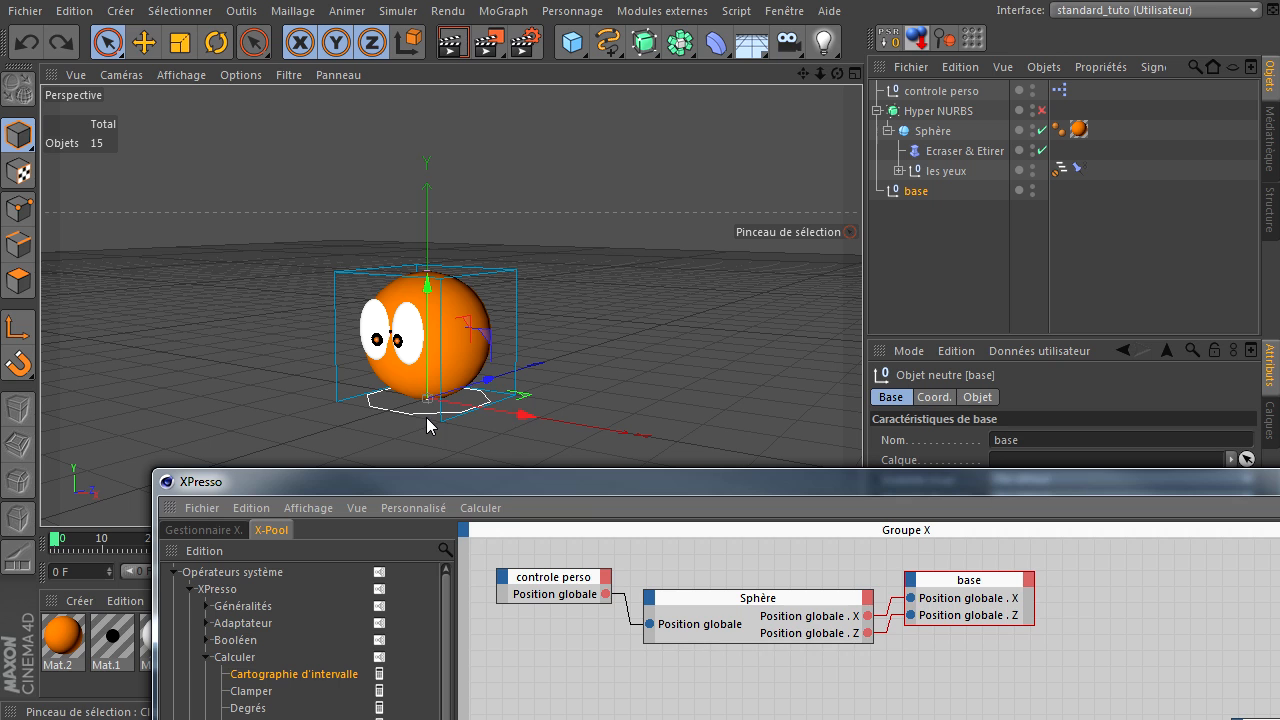
Step: Add a second Sphère node and a second base node below the controle perso node in the XPresso graph
drag(509, 480, 405, 226)
click(910, 133)
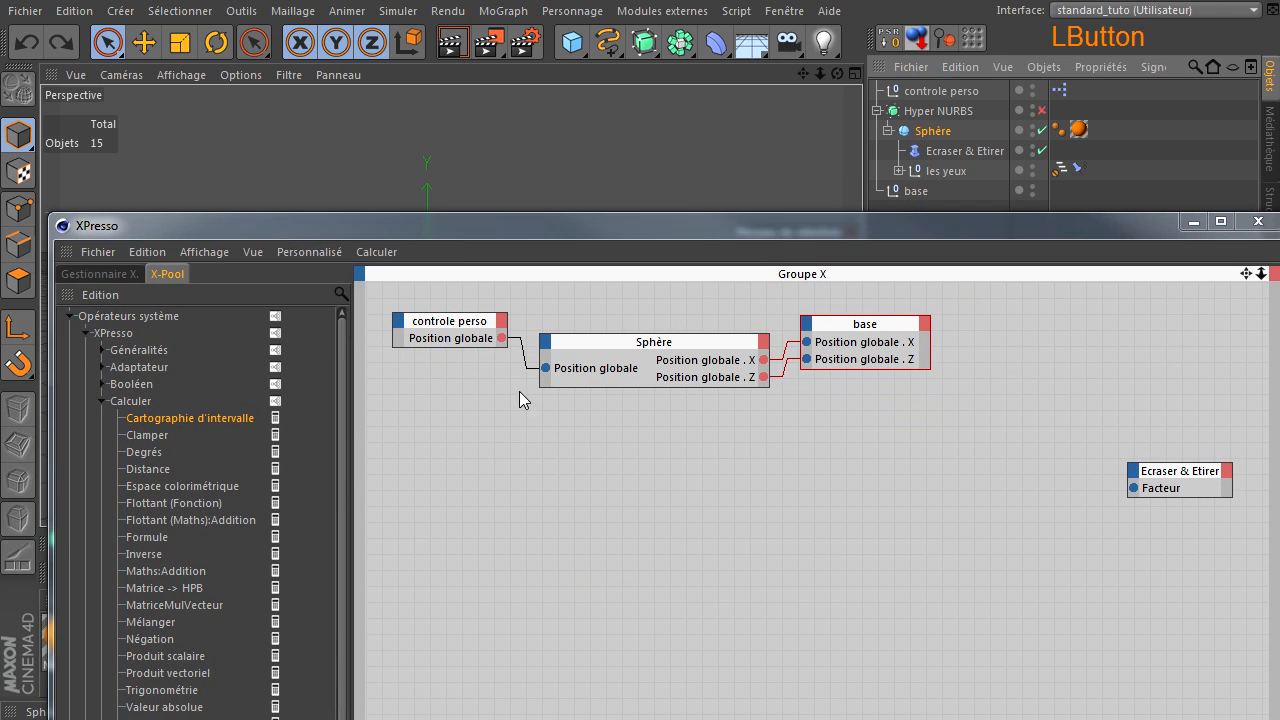
drag(432, 456, 437, 456)
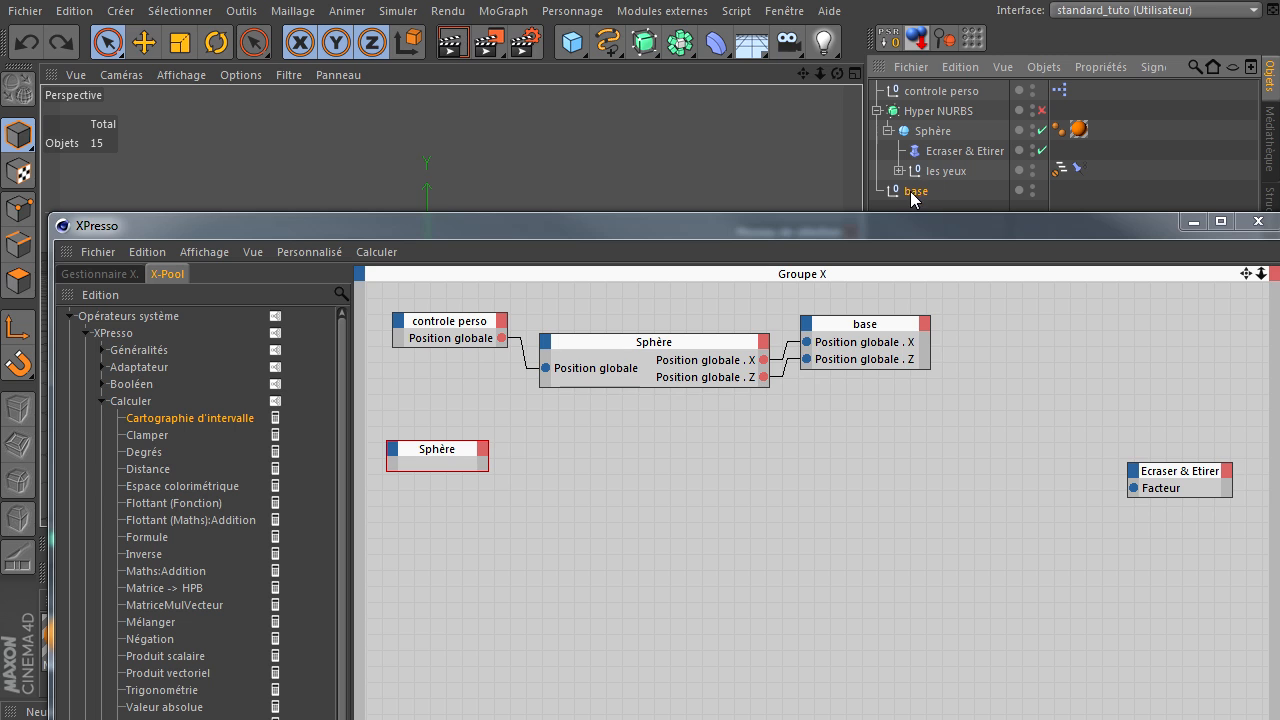
drag(911, 192, 555, 552)
drag(421, 545, 418, 545)
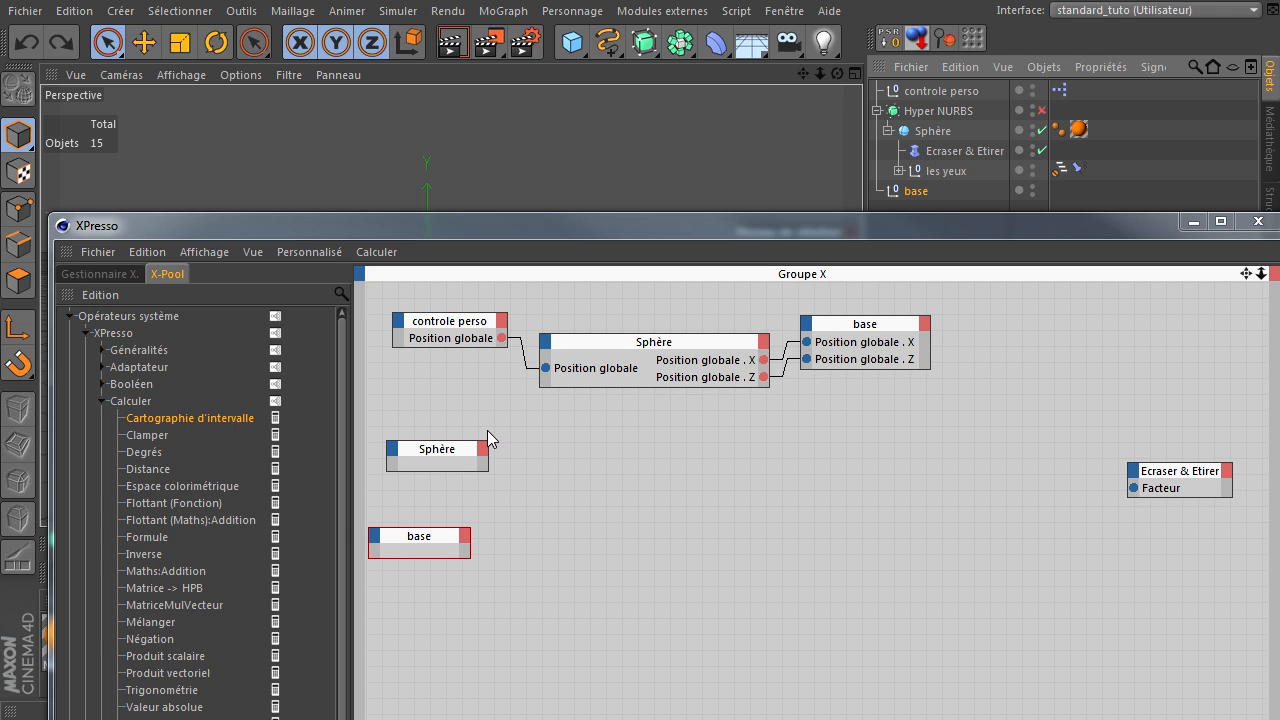
Step: Add a Position globale output port to both the second Sphère node and the second base node
click(483, 447)
mouse_move(566, 494)
mouse_move(752, 519)
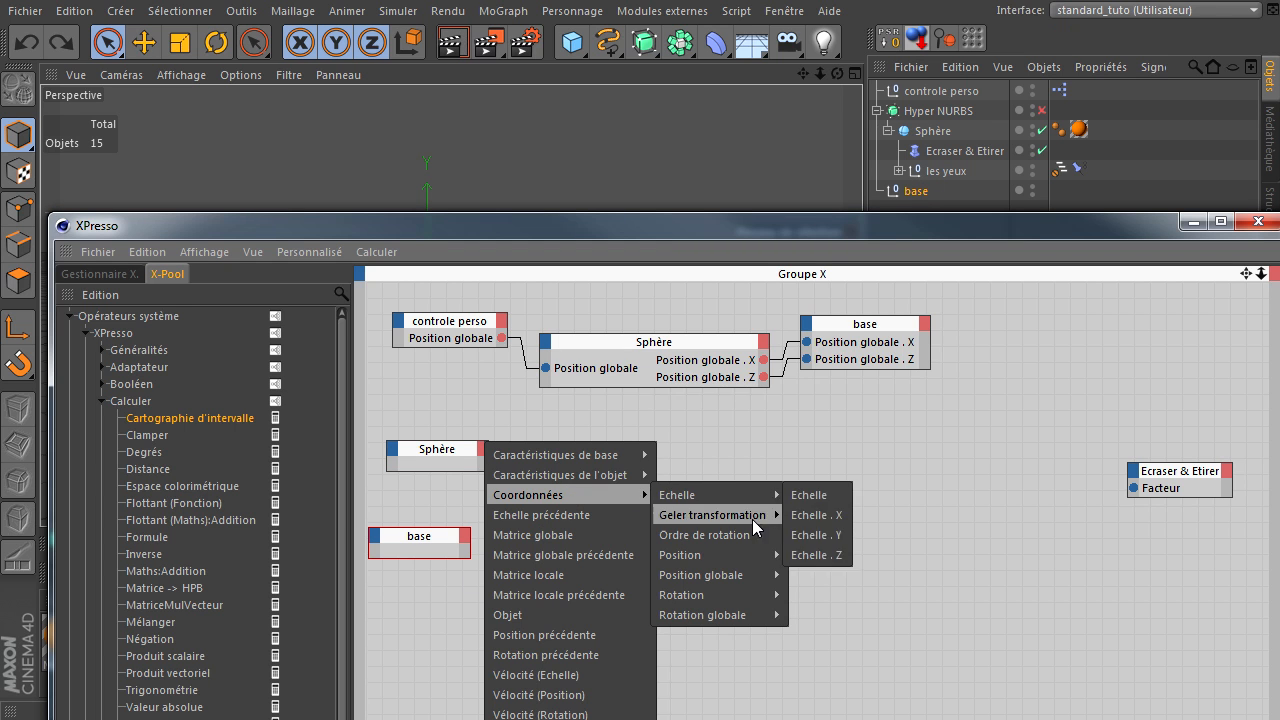
mouse_move(760, 574)
click(841, 574)
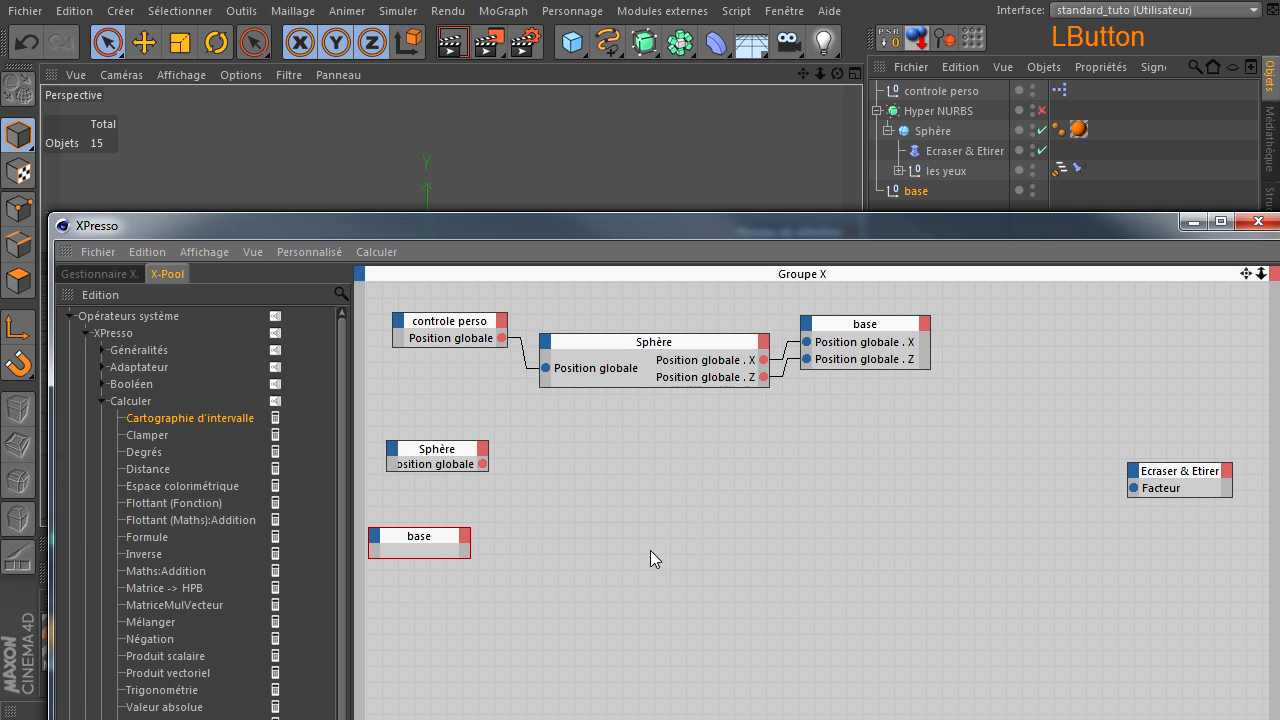
click(470, 539)
mouse_move(530, 589)
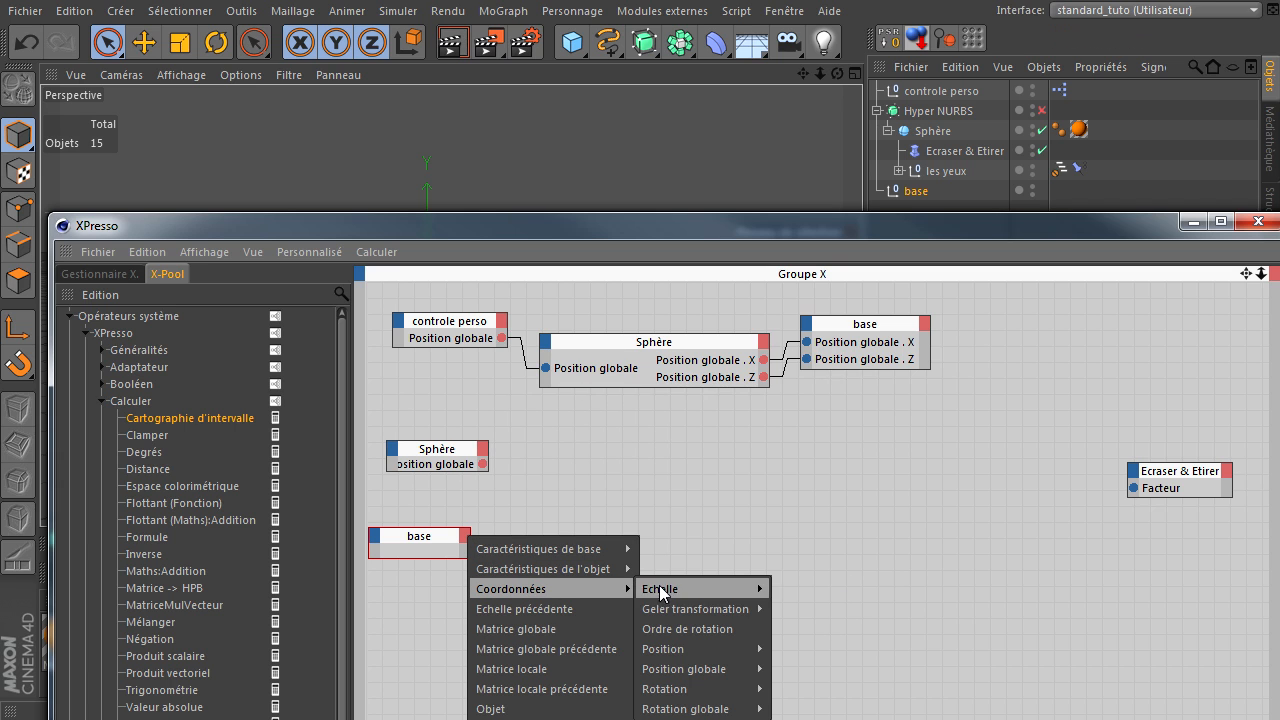
mouse_move(705, 671)
click(810, 676)
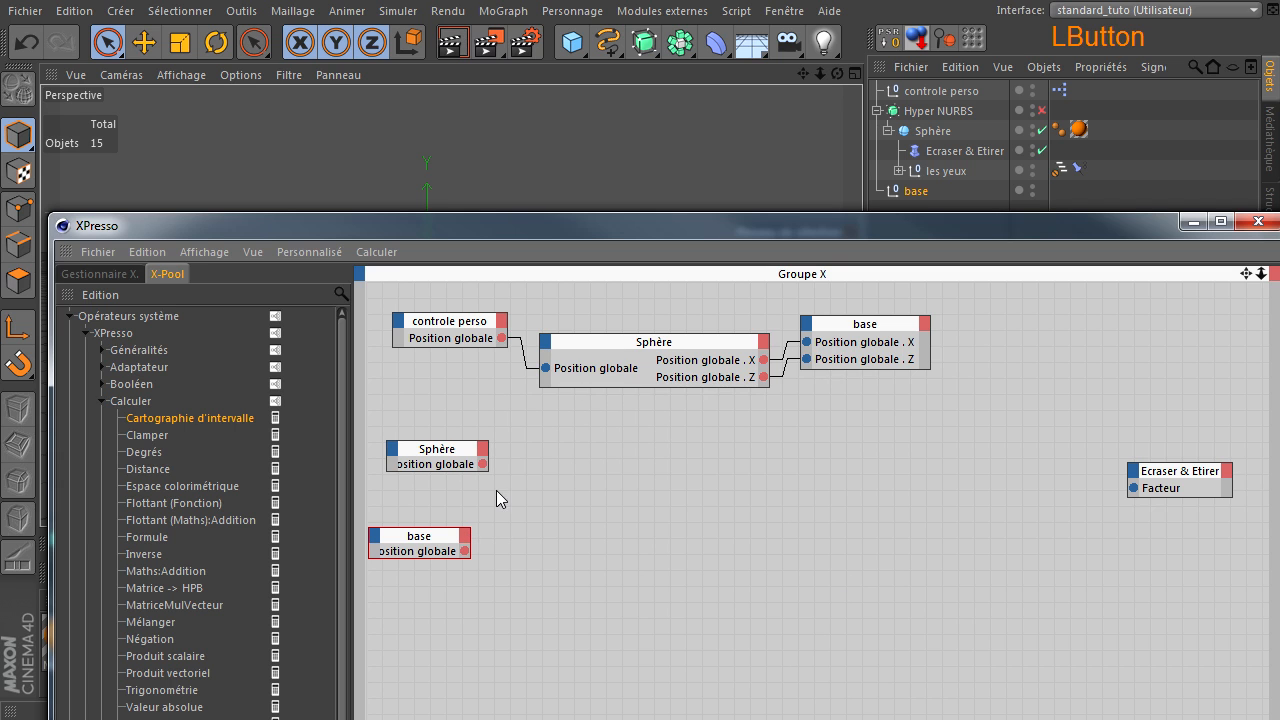
Step: Fit the second Sphère and base nodes to their port names and place base directly under Sphère
ctrl+click(428, 548)
ctrl+click(445, 463)
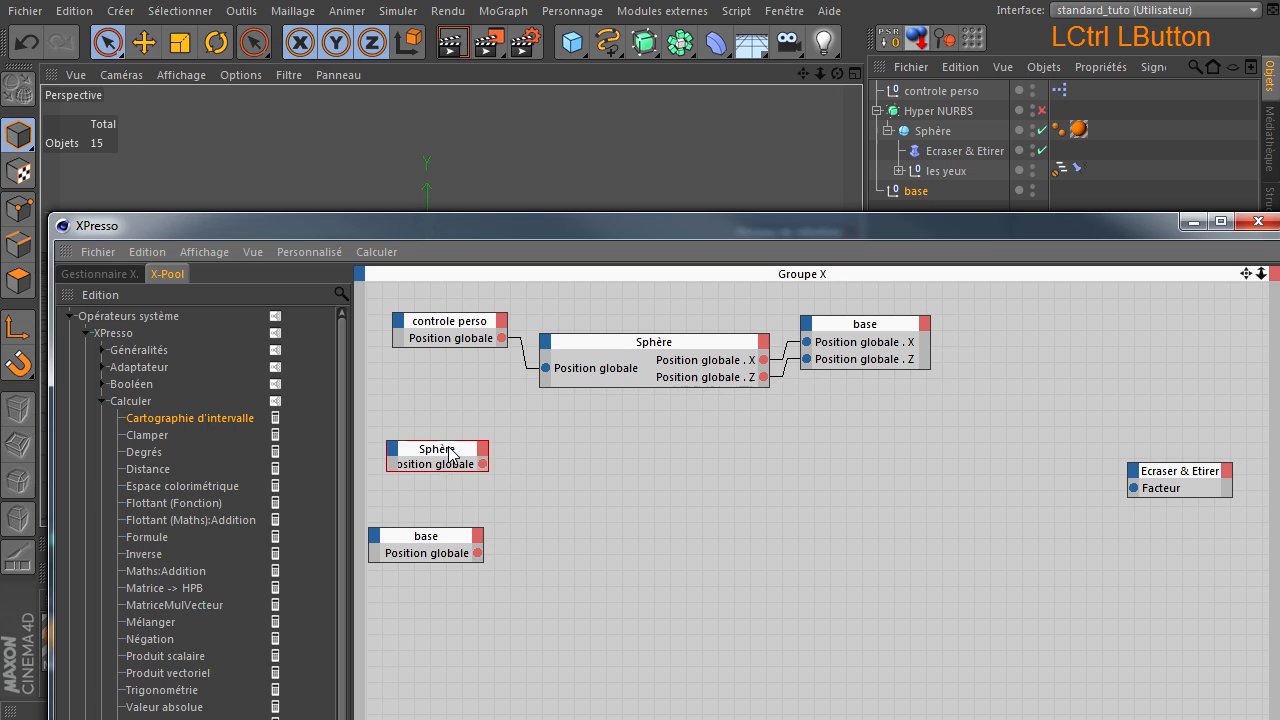
drag(440, 540, 462, 503)
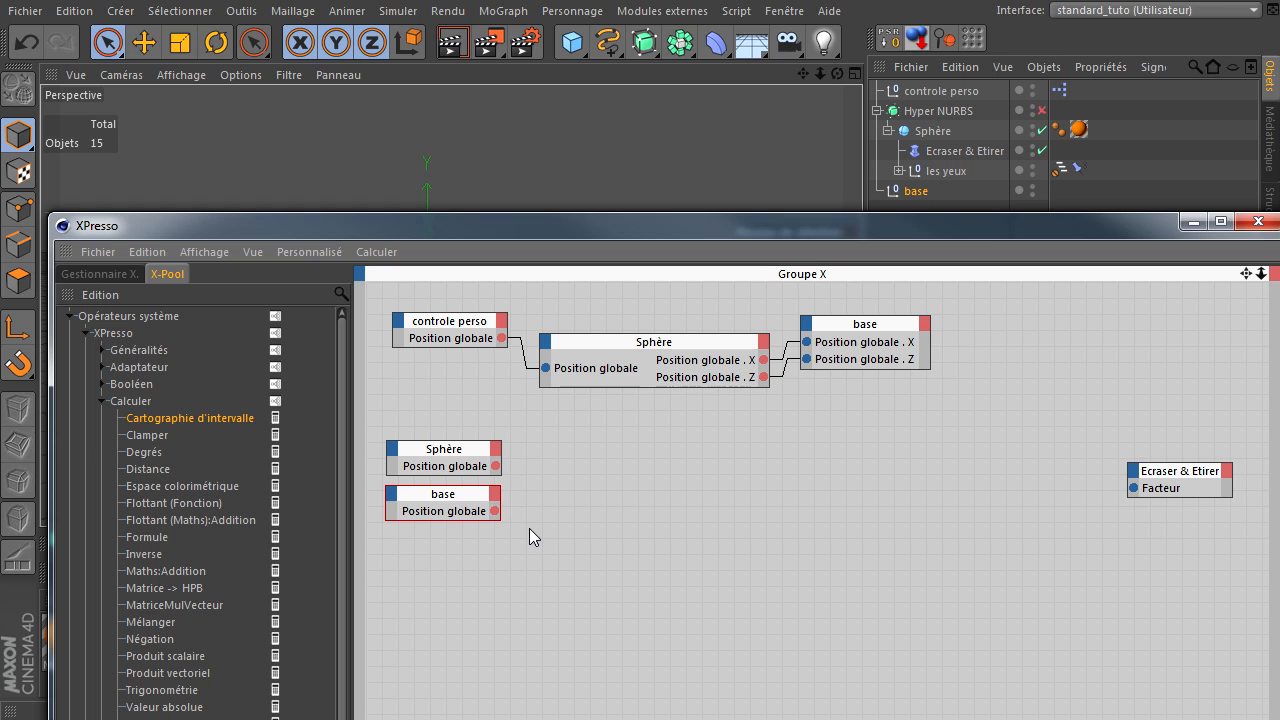
Step: Add a Distance node and connect the Position globale outputs of Sphère and base to its Entrée 1 and Entrée 2
drag(575, 226, 545, 95)
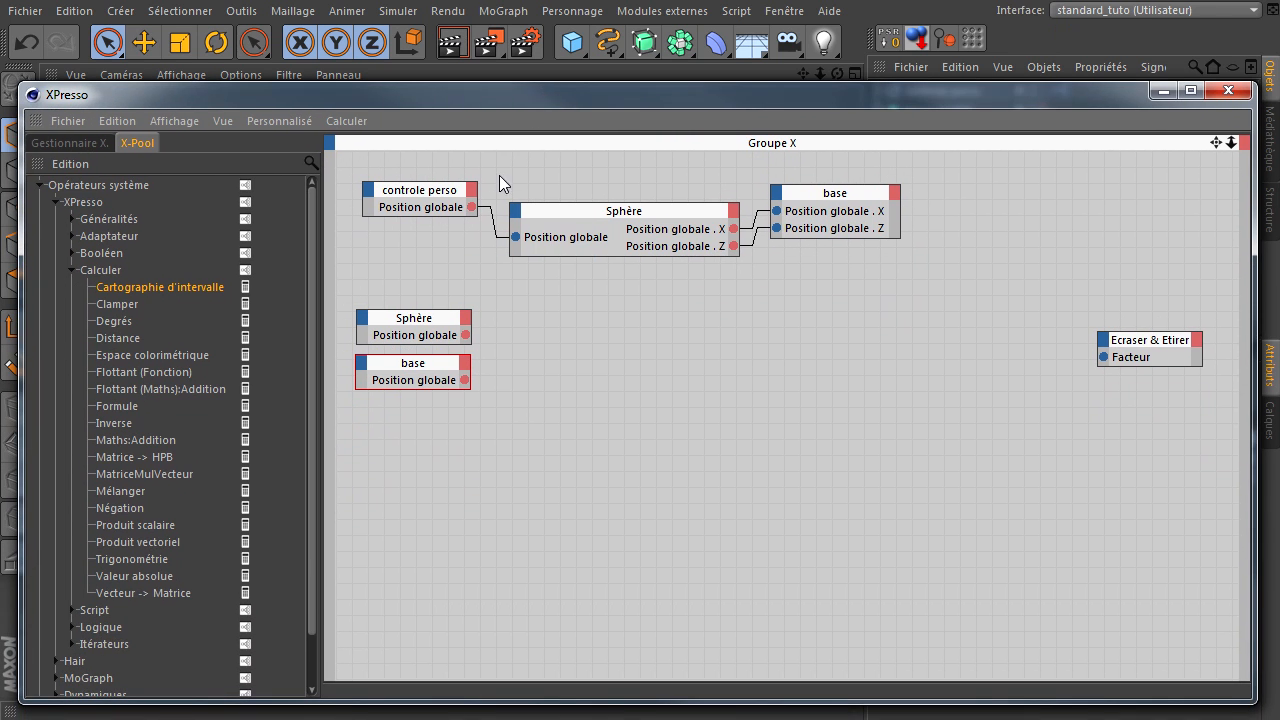
click(95, 270)
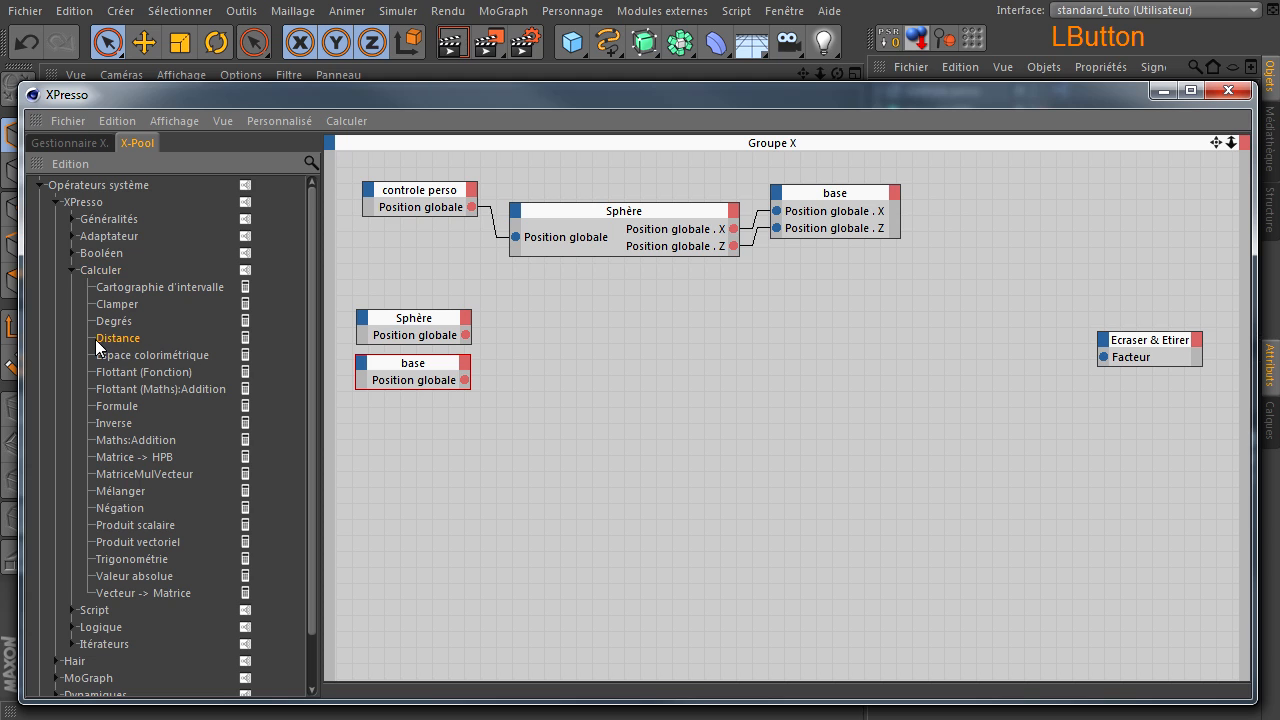
drag(696, 369, 696, 369)
drag(640, 332, 561, 335)
drag(466, 336, 464, 380)
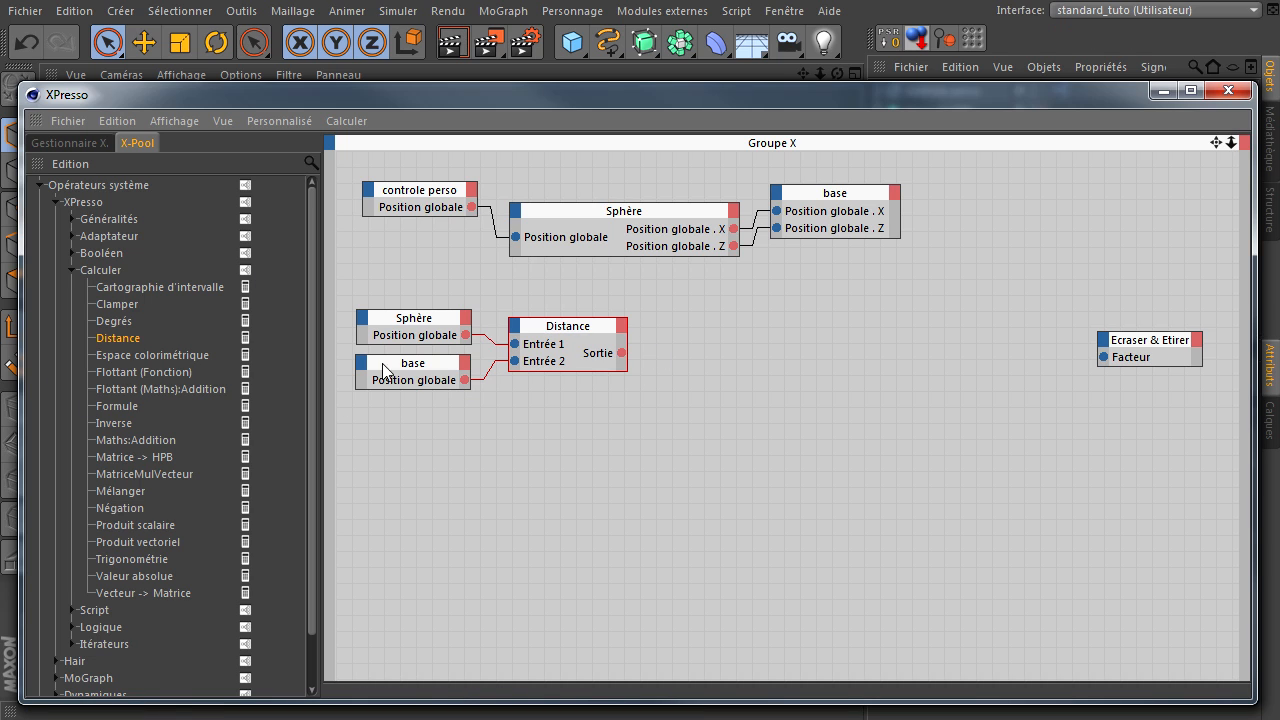
Step: Compare the position coordinates of the base null and Sphère to find their resting distance
drag(720, 96, 800, 520)
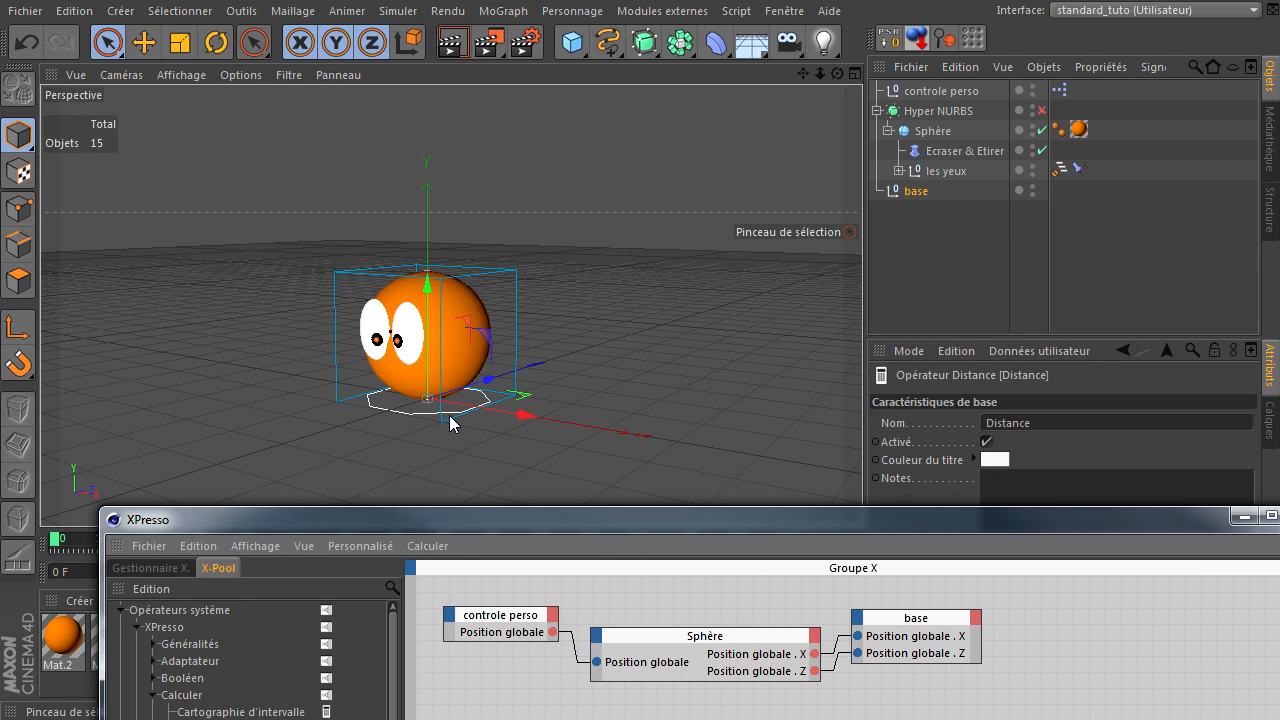
drag(490, 512, 530, 602)
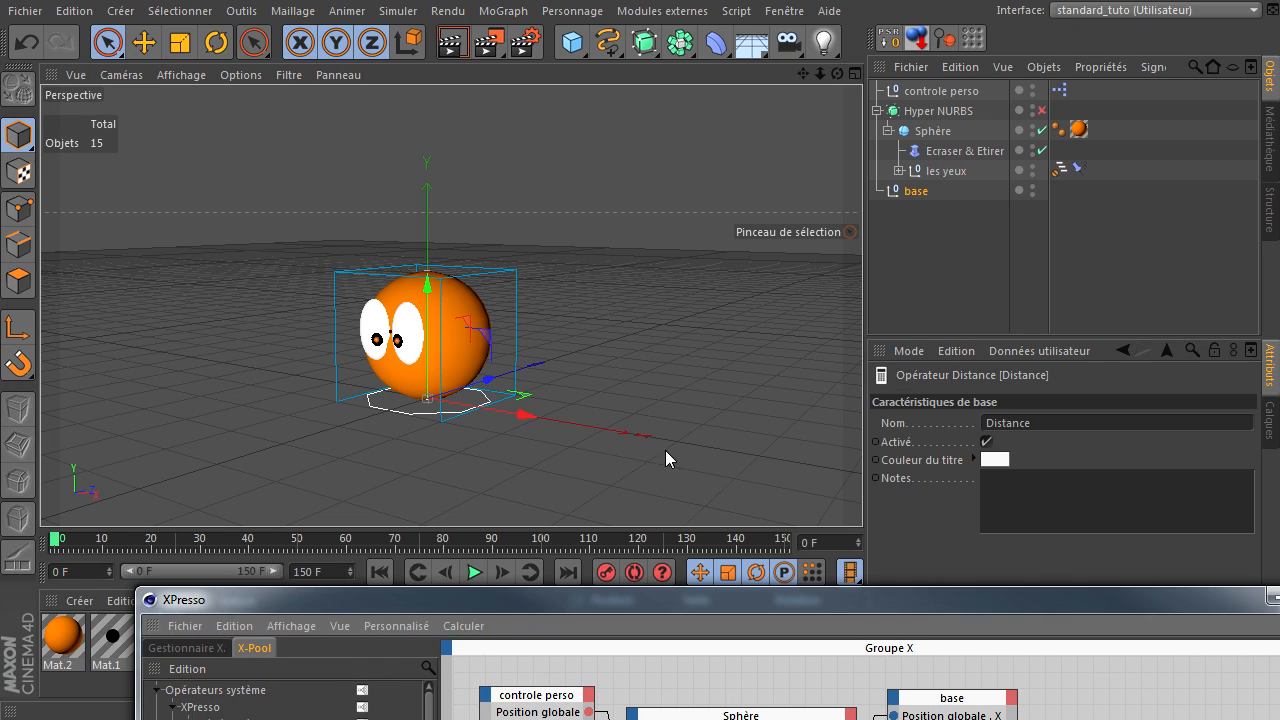
click(905, 193)
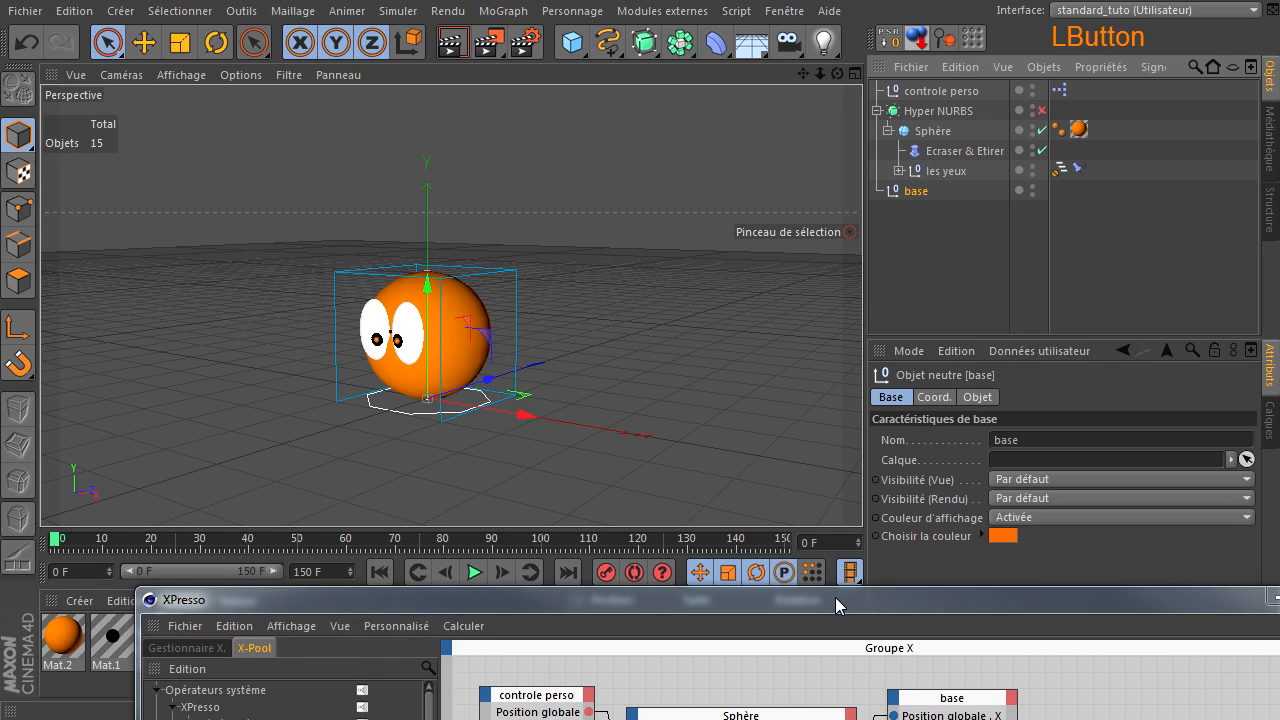
drag(836, 604, 814, 707)
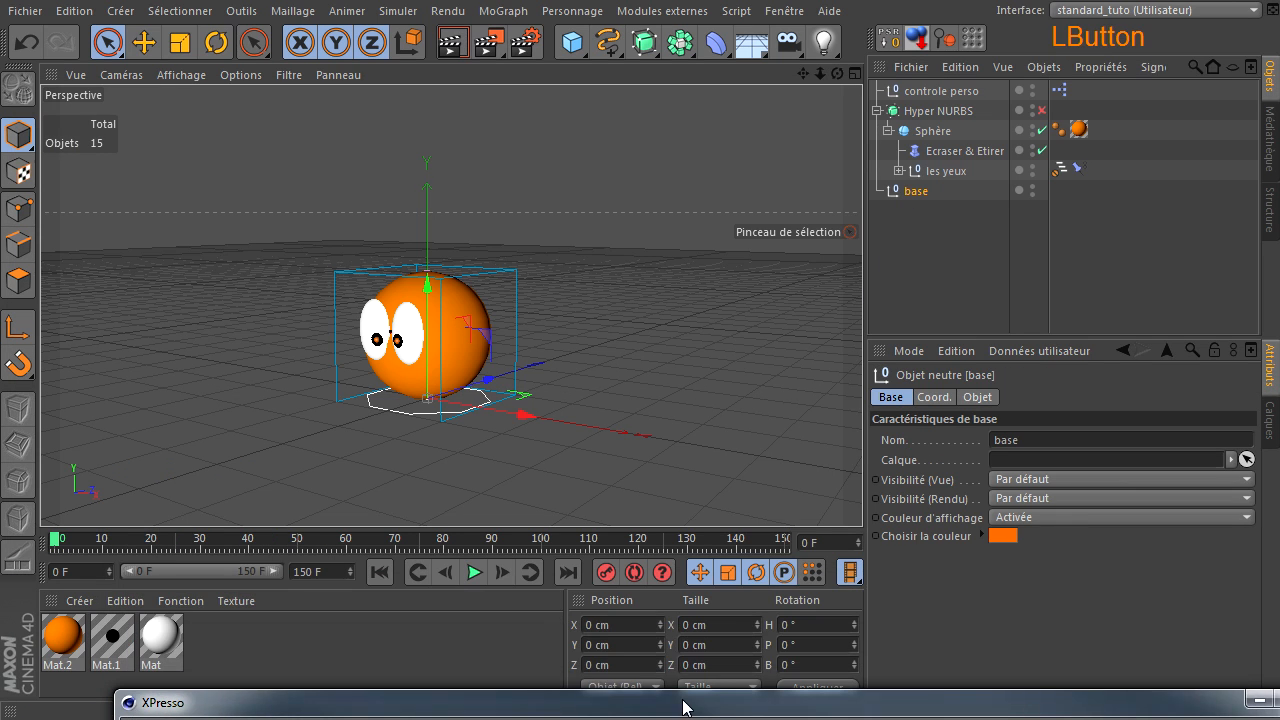
click(928, 130)
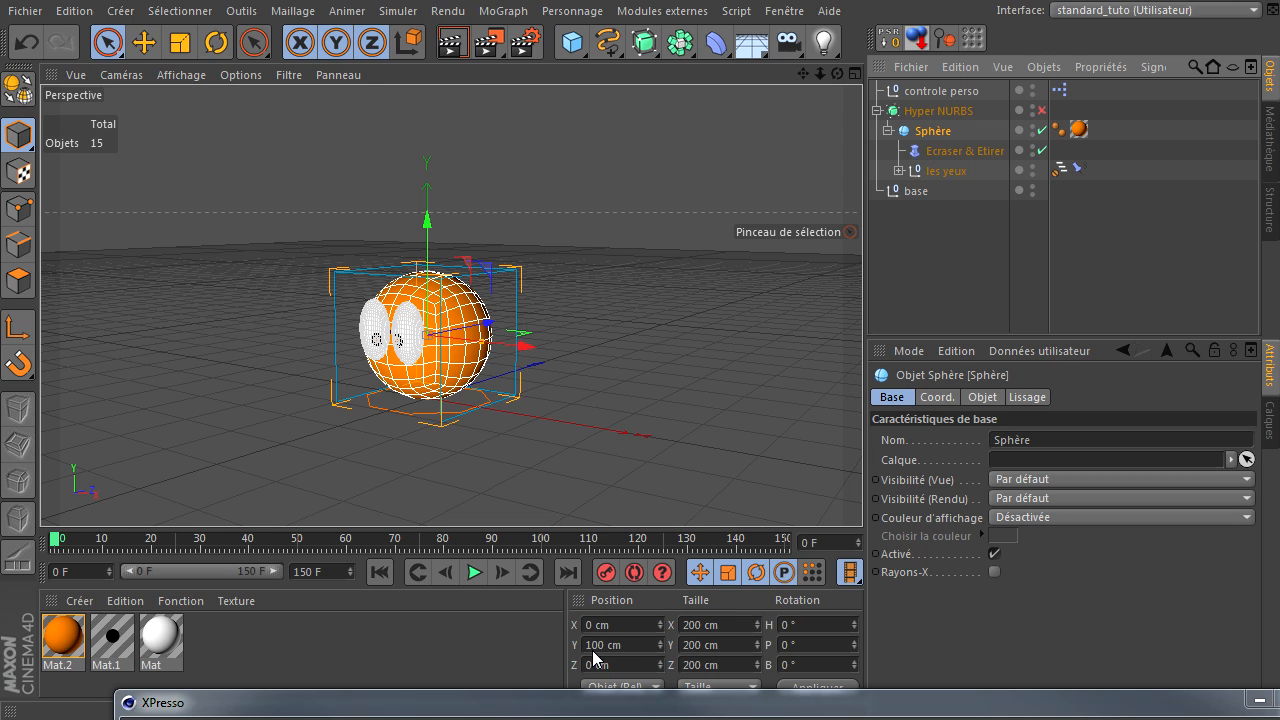
click(588, 712)
drag(588, 712, 479, 97)
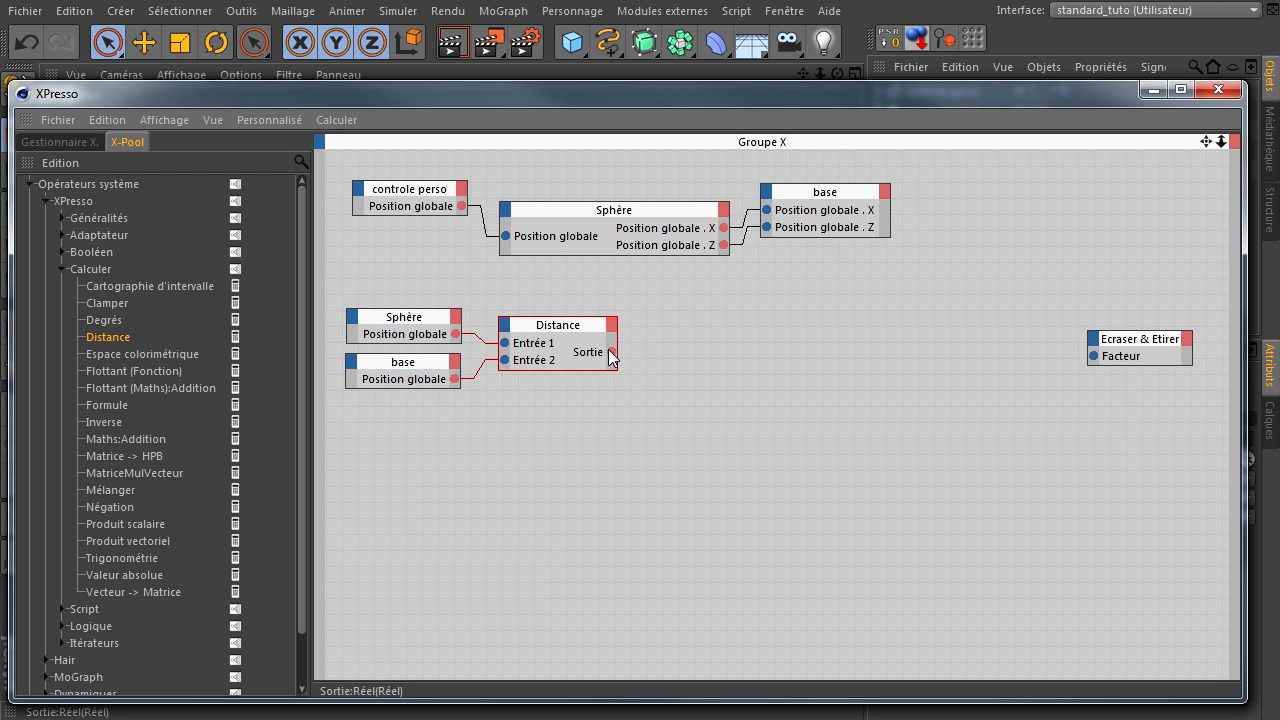
Step: Add a Cartographie d'intervalle node between the Distance and Ecraser & Etirer nodes and select it
click(142, 285)
drag(853, 345, 853, 345)
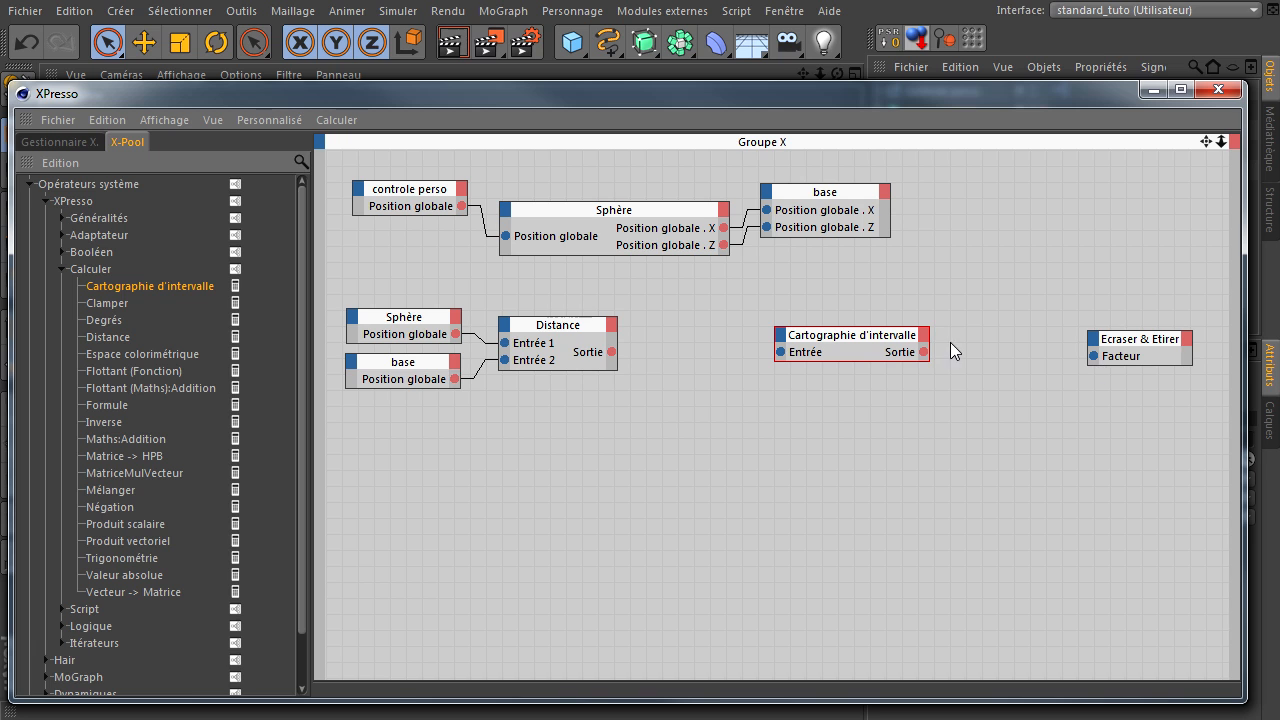
click(873, 345)
Step: Set the Cartographie d'intervalle node's Intervalle de sortie to Pourcentages and its Entrée (max.) to 150
drag(887, 103, 461, 124)
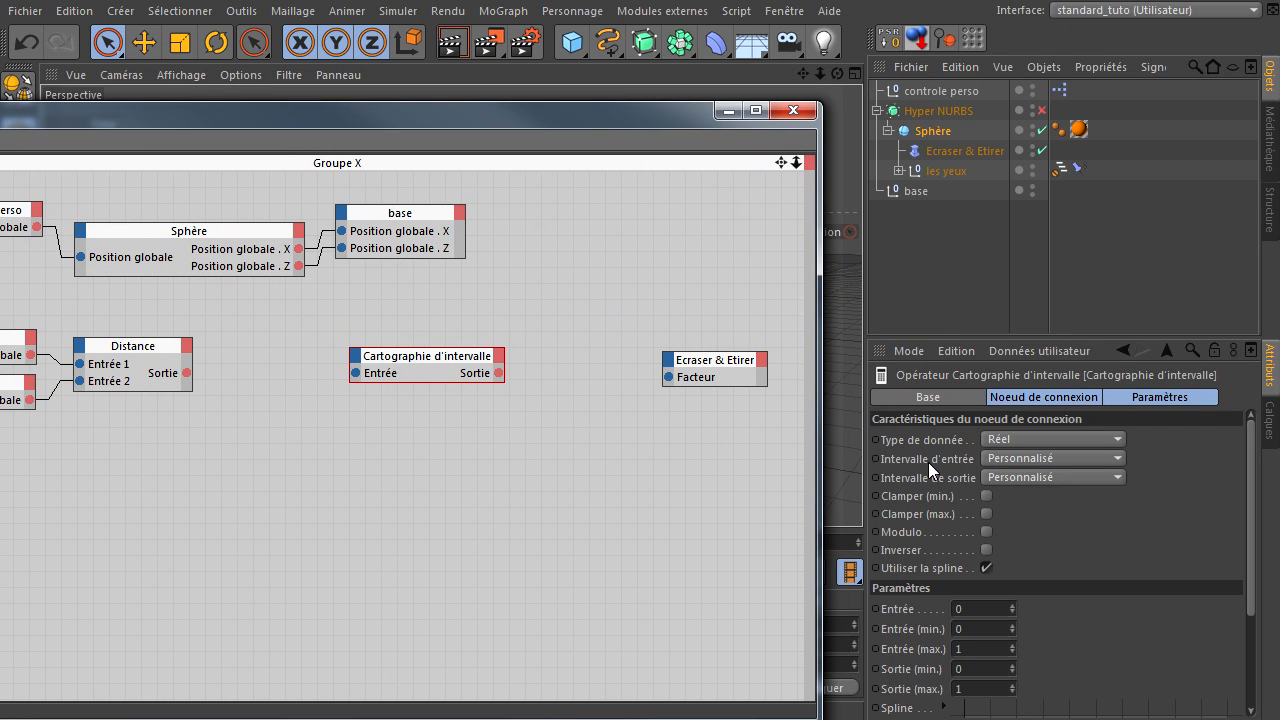
click(991, 628)
click(980, 642)
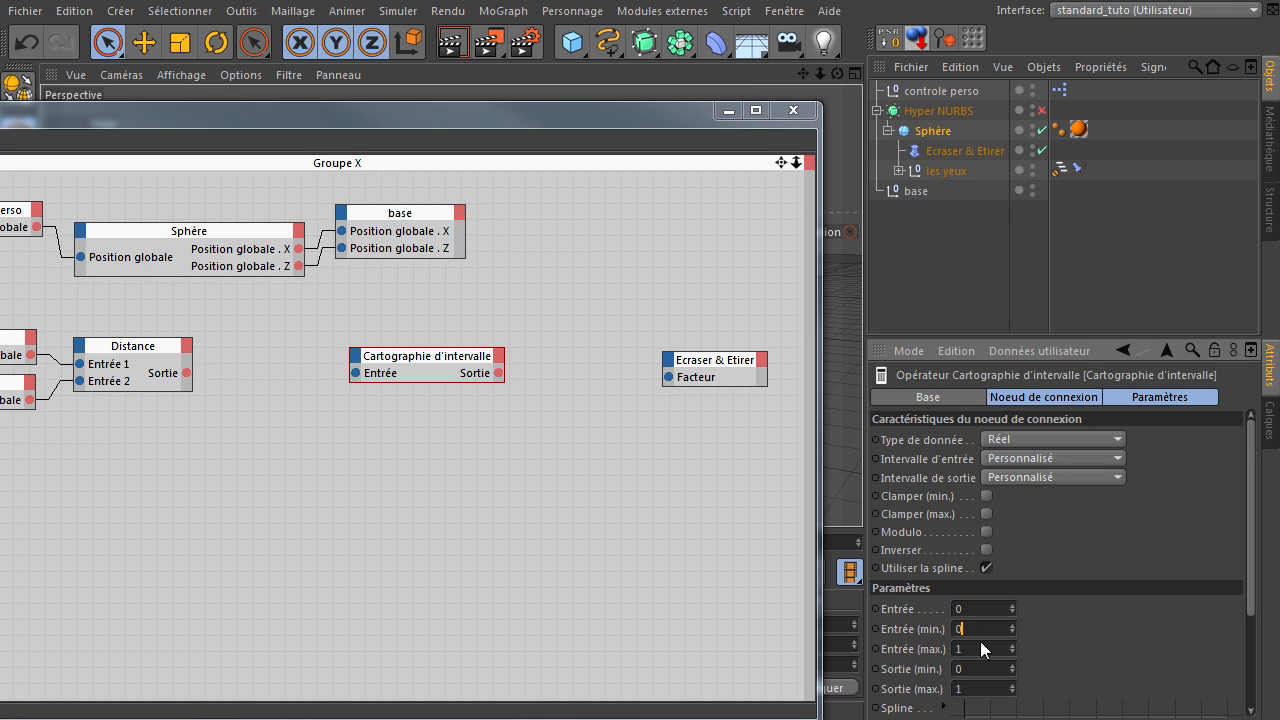
text(100)
click(996, 669)
click(1054, 479)
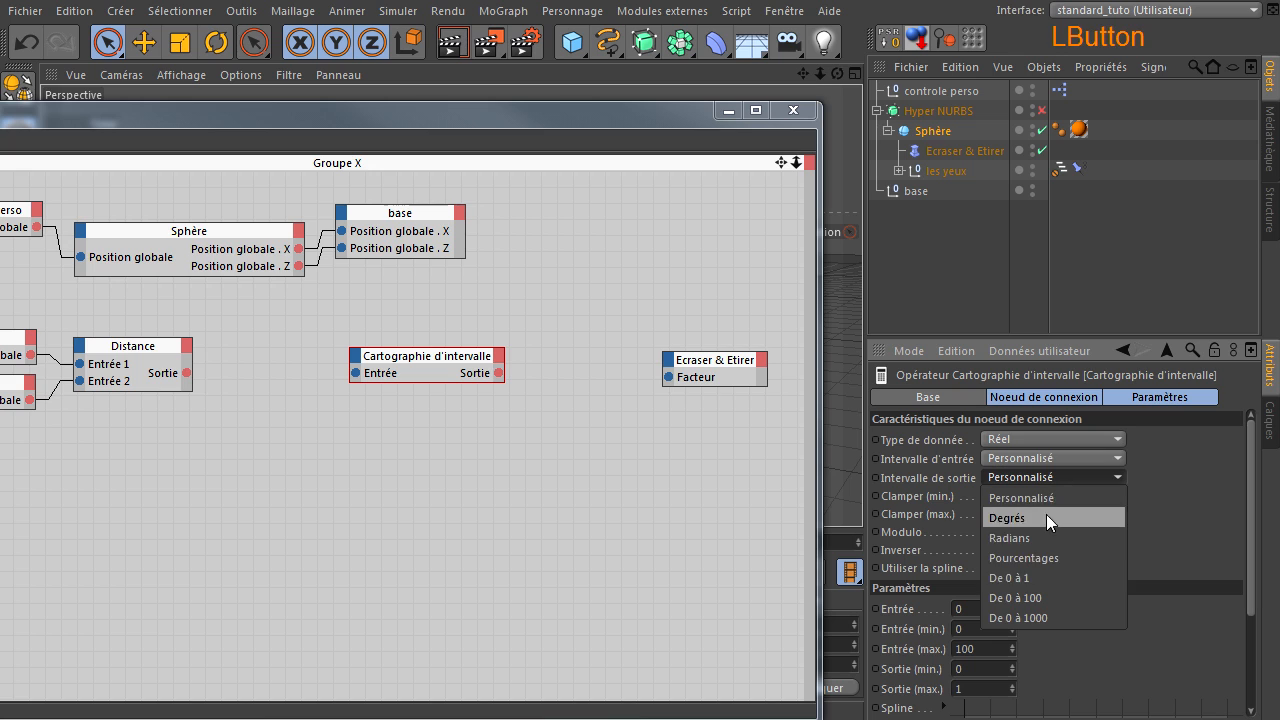
click(1053, 560)
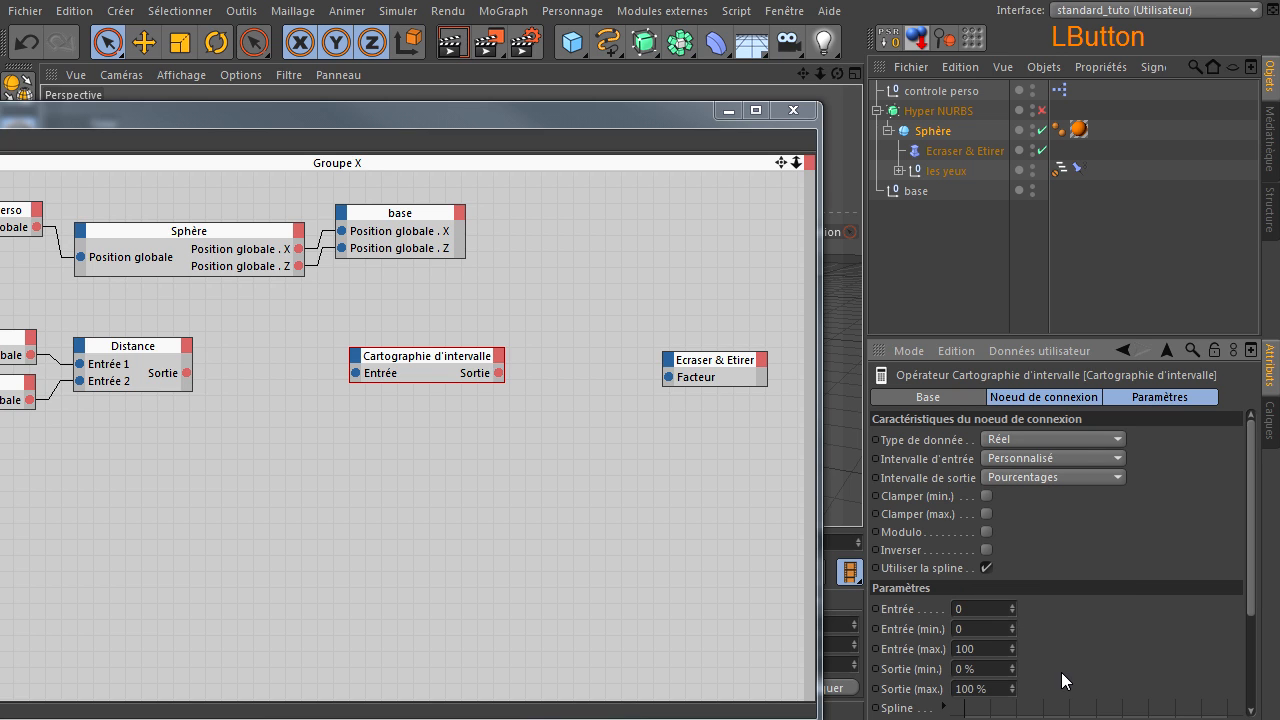
click(982, 643)
text(150)
click(1090, 650)
Step: Connect the Cartographie d'intervalle Sortie to the Ecraser & Etirer Facteur port and place the mapping node close to it
drag(499, 373, 668, 377)
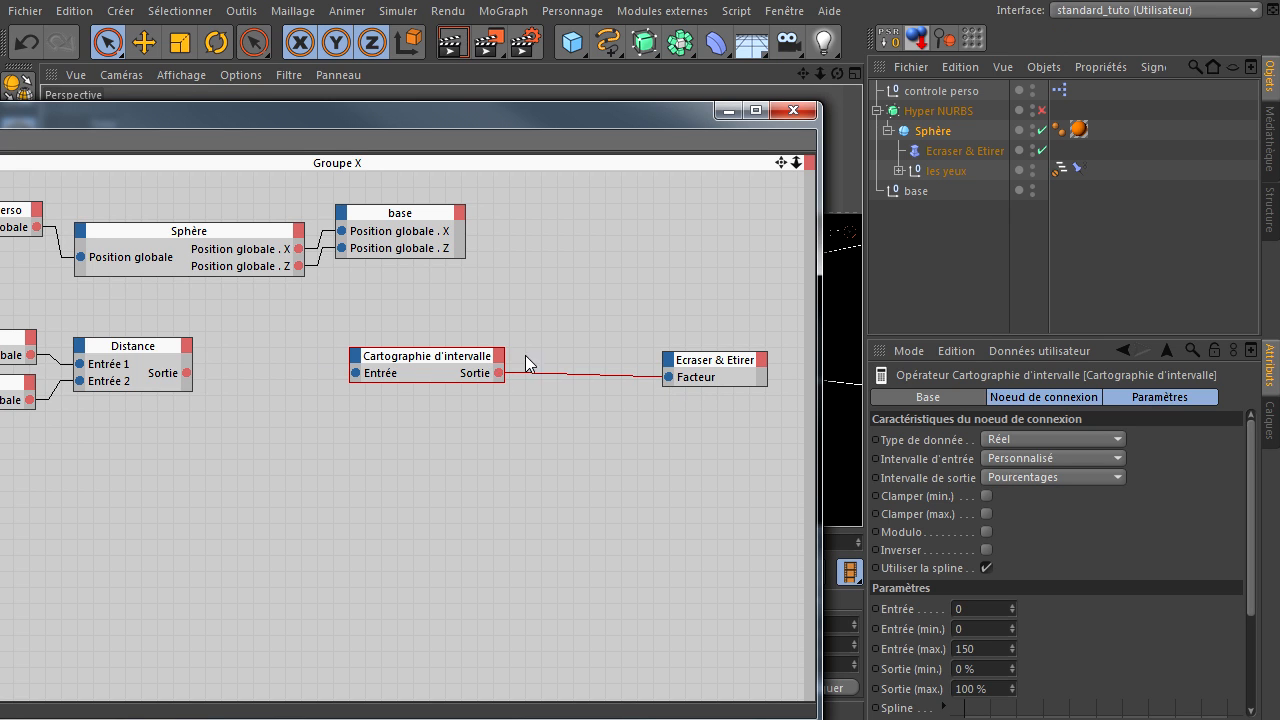
drag(455, 355, 582, 370)
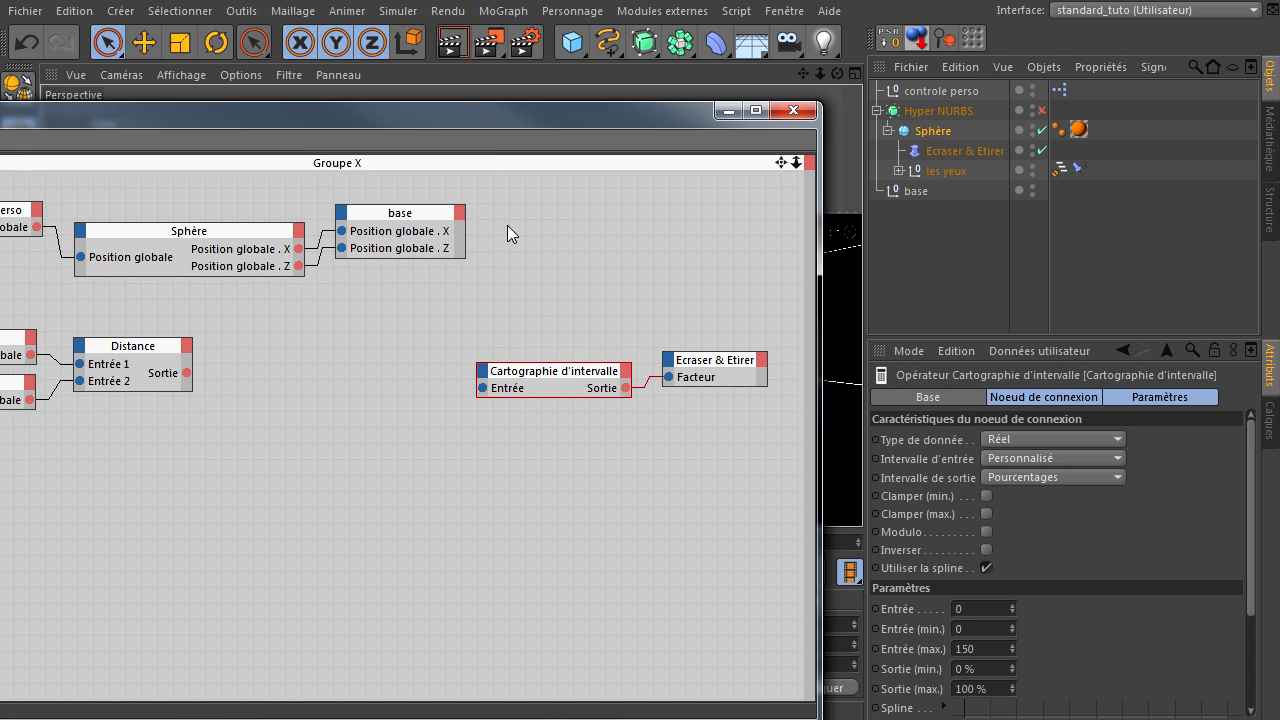
Step: Play the scene briefly, rewind it to frame 0, and examine the character's deformation in the viewport
drag(483, 119, 1035, 650)
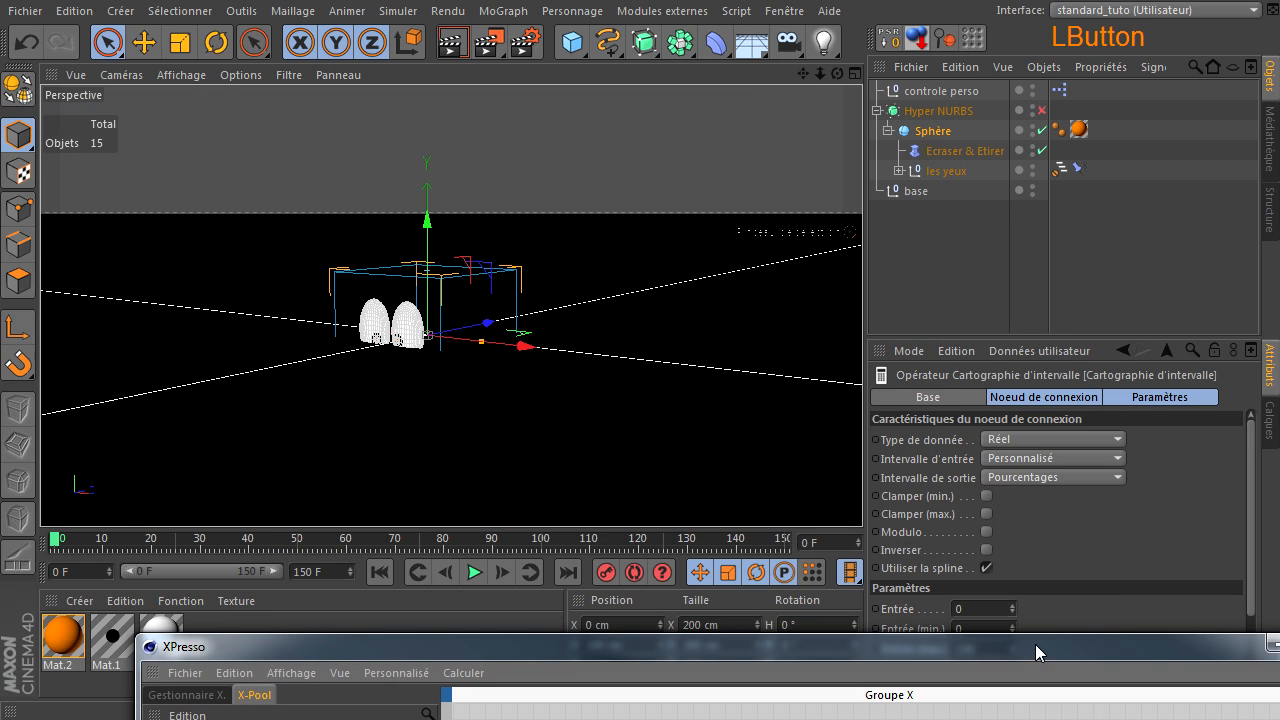
click(382, 566)
click(475, 570)
click(380, 573)
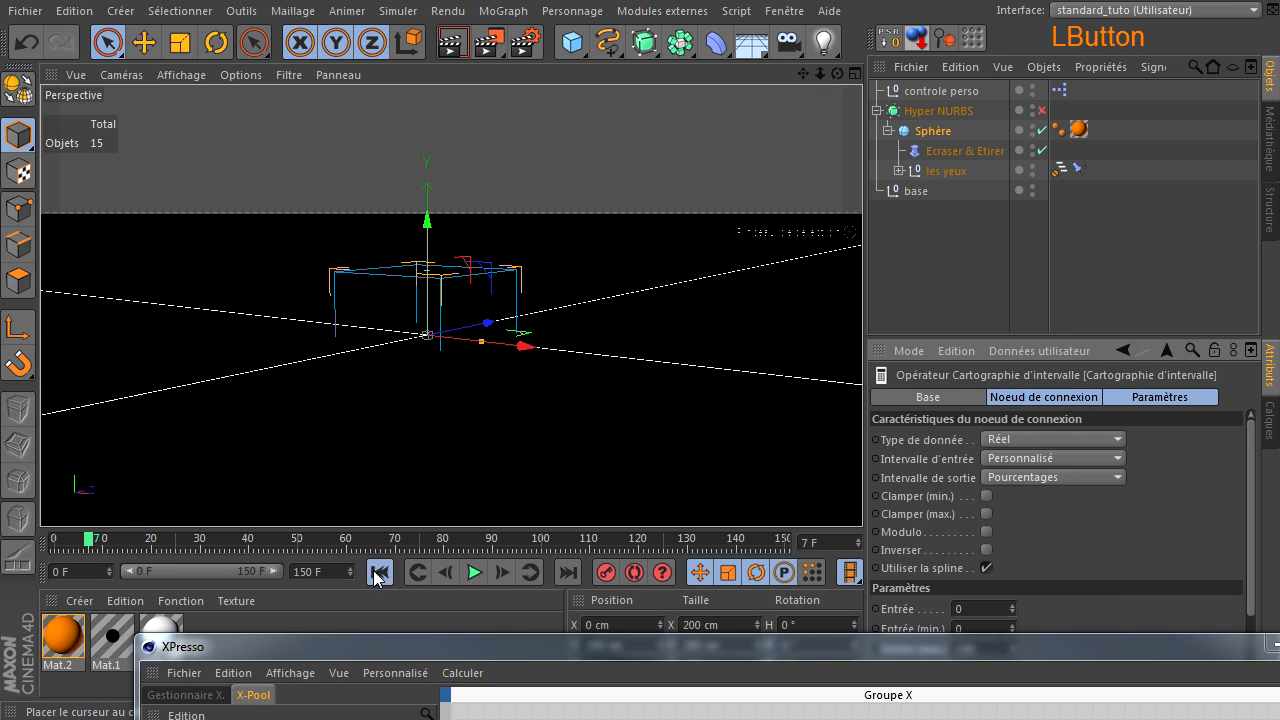
drag(449, 637, 307, 77)
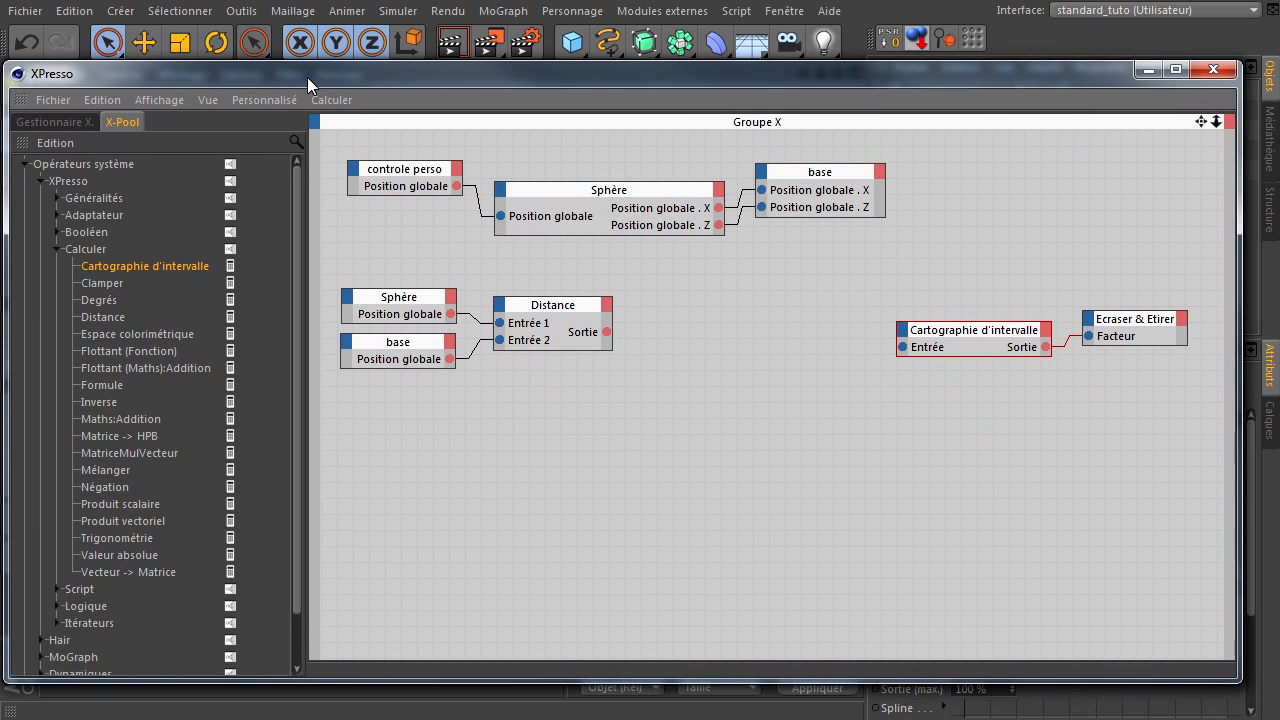
click(621, 432)
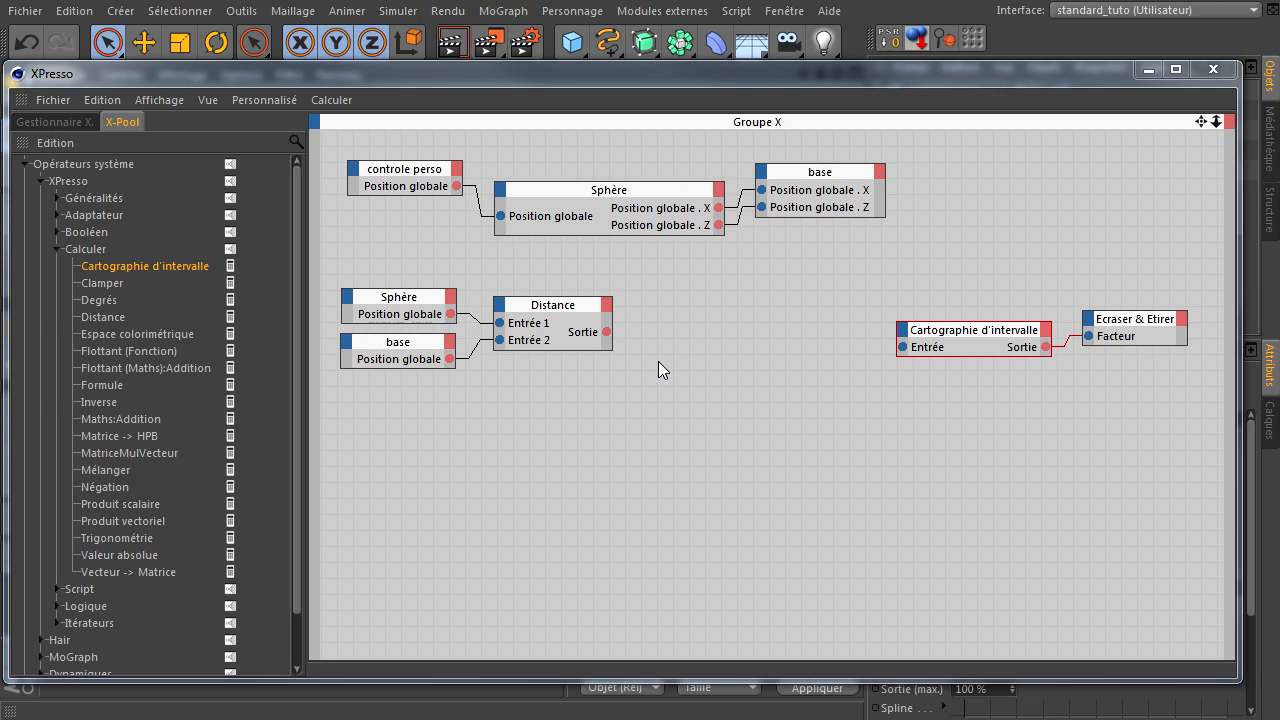
click(1148, 69)
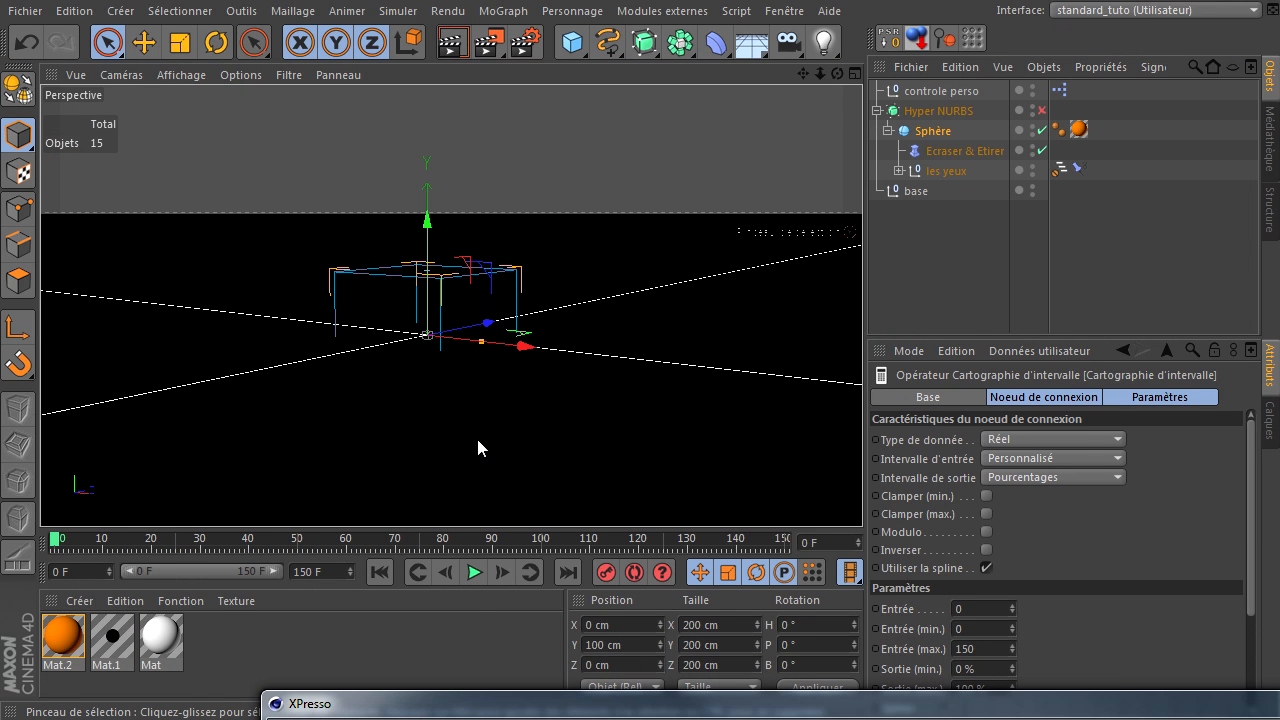
click(509, 703)
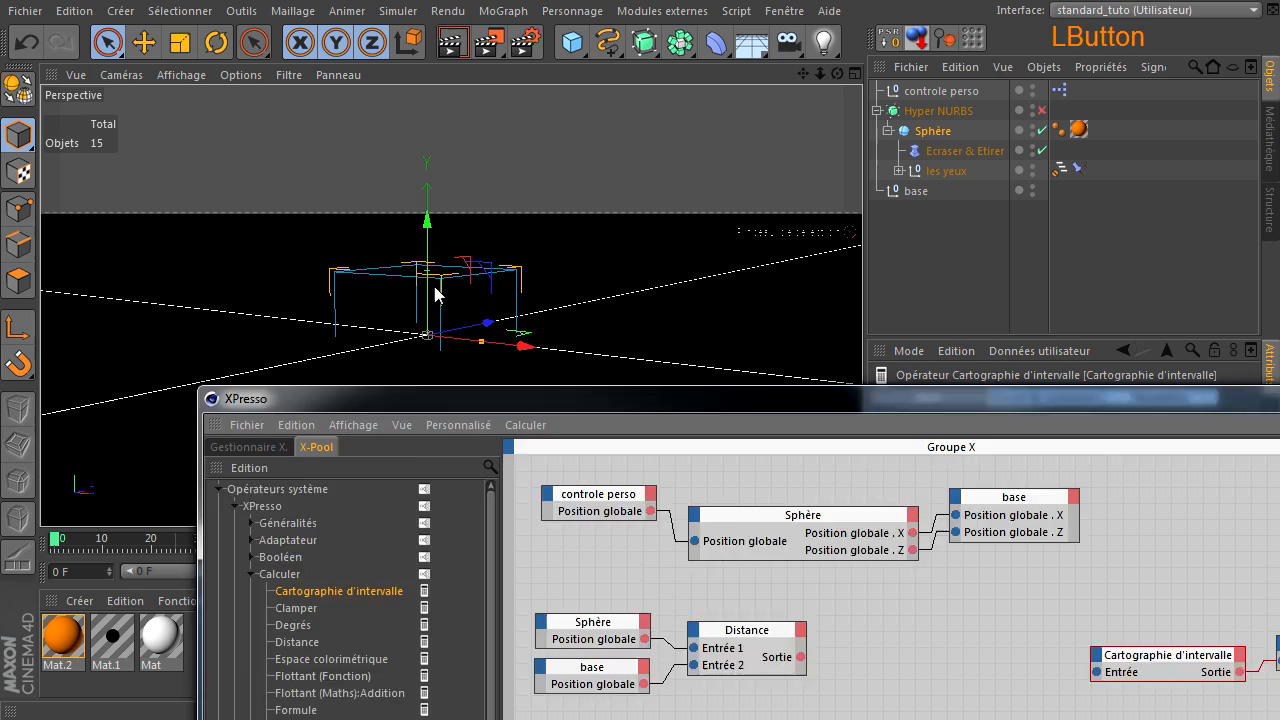
Step: Add a Clamper node between the Distance and Cartographie d'intervalle nodes
drag(284, 51, 270, 102)
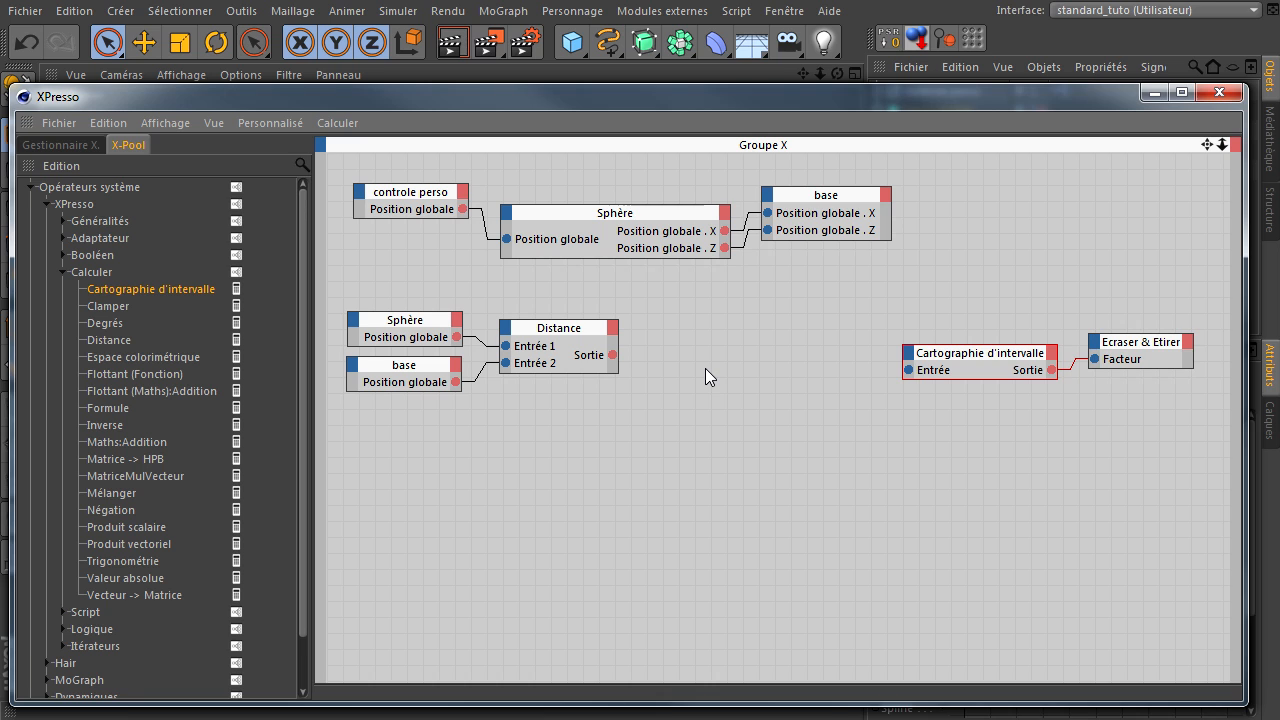
click(117, 306)
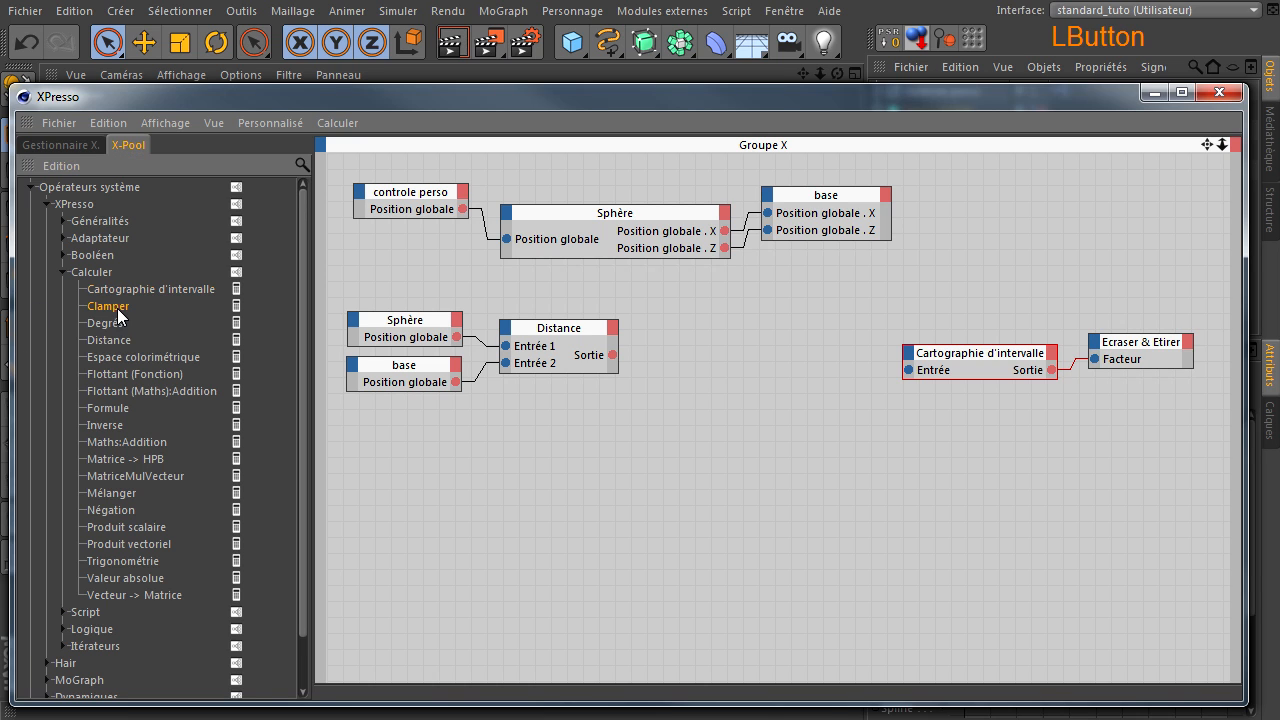
drag(790, 411, 727, 390)
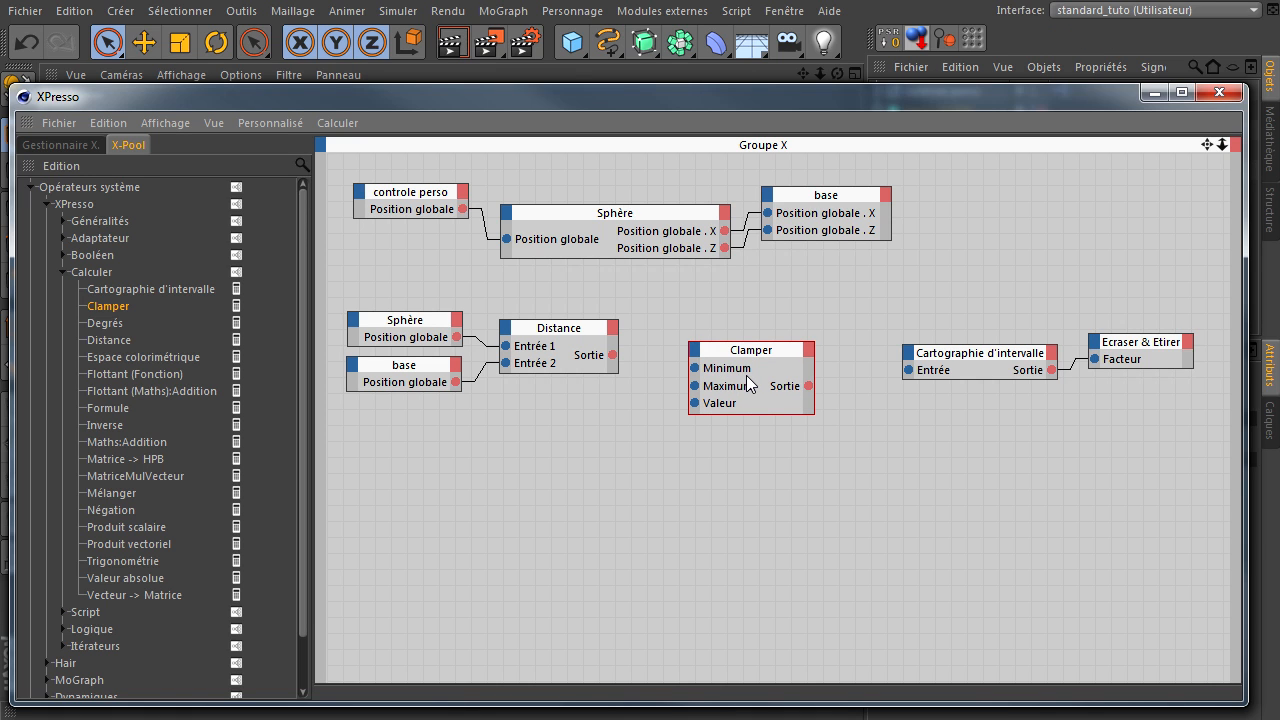
Step: Set the Clamper node's Minimum to 60 and Maximum to 150
click(747, 383)
drag(821, 112, 446, 131)
click(956, 484)
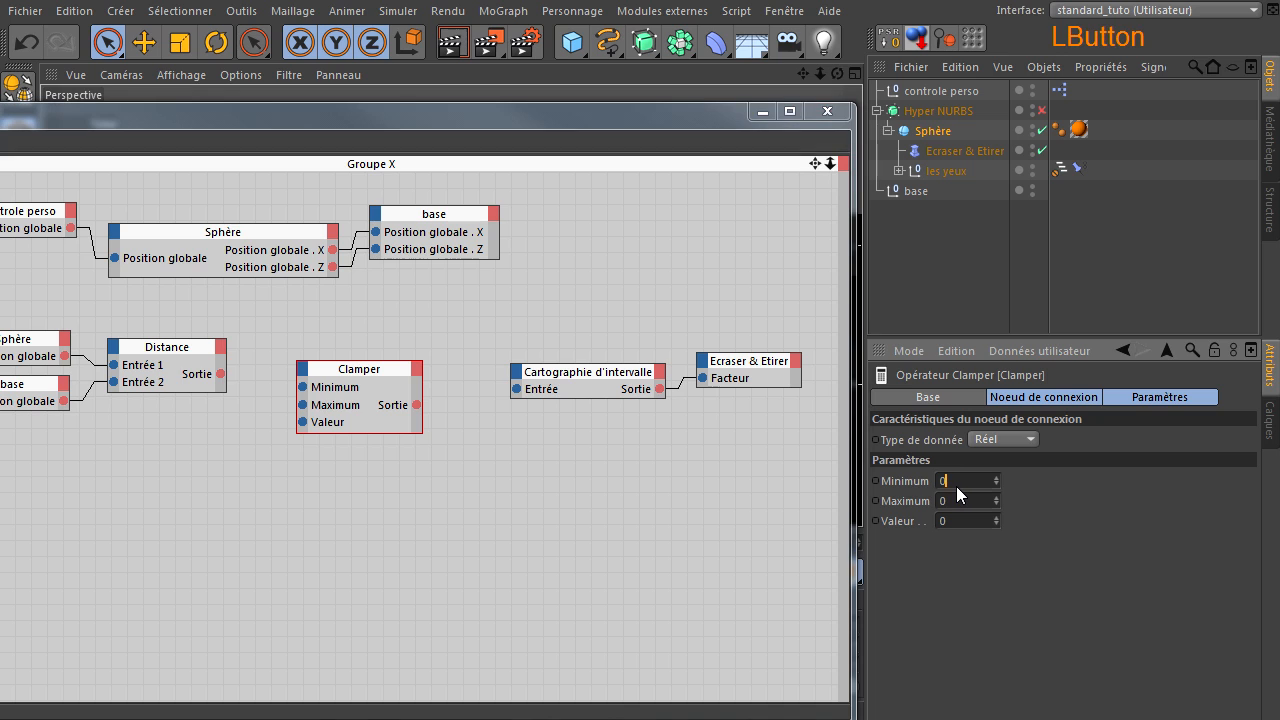
text(60)
click(996, 560)
text(150)
click(995, 602)
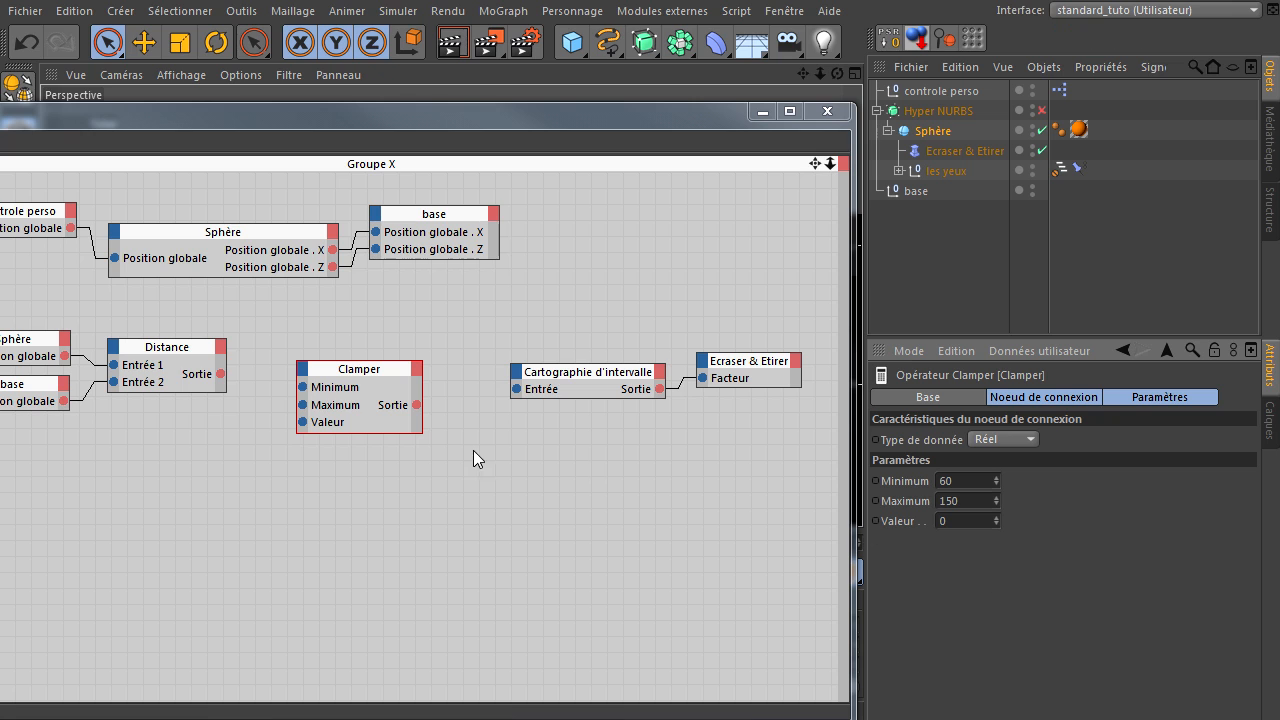
Step: Connect the Distance Sortie to the Clamper's Valeur, and the Clamper's Sortie to the Entrée of Cartographie d'intervalle
drag(221, 374, 303, 423)
drag(416, 405, 518, 388)
drag(427, 119, 666, 96)
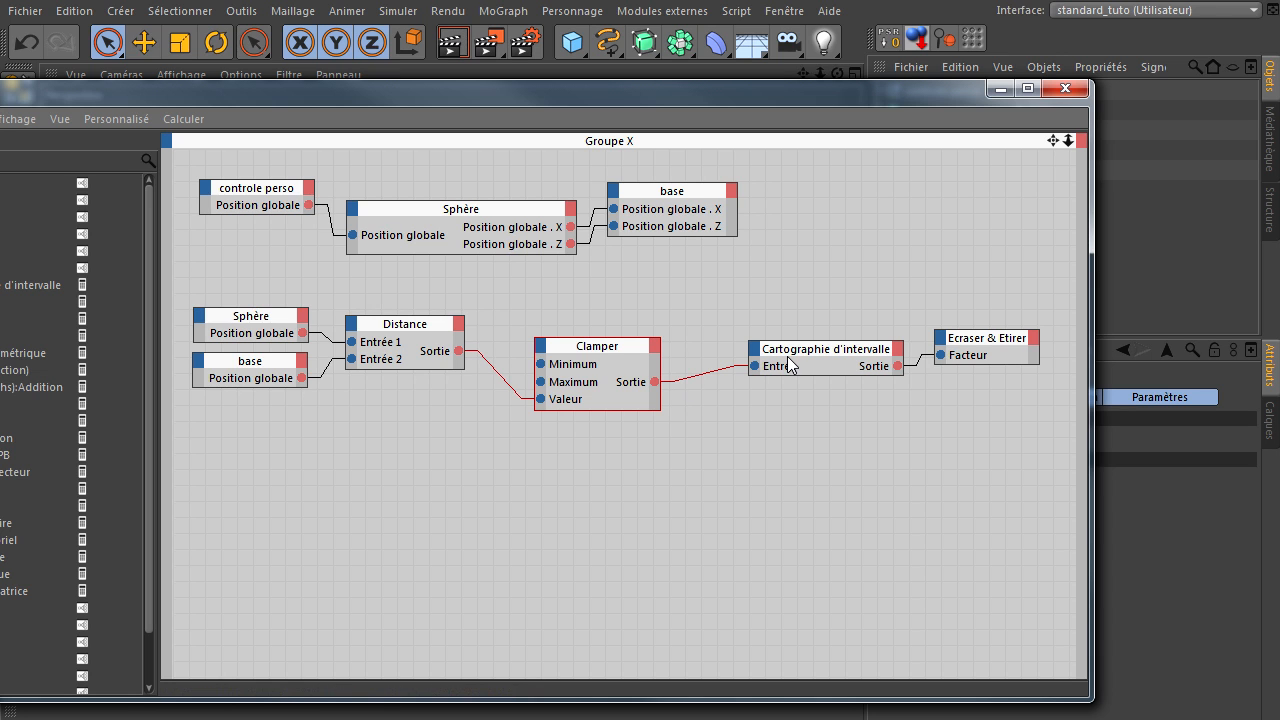
Step: Play the scene from frame 0 and stop it to check how the clamped distance deforms the character
drag(668, 99, 1279, 389)
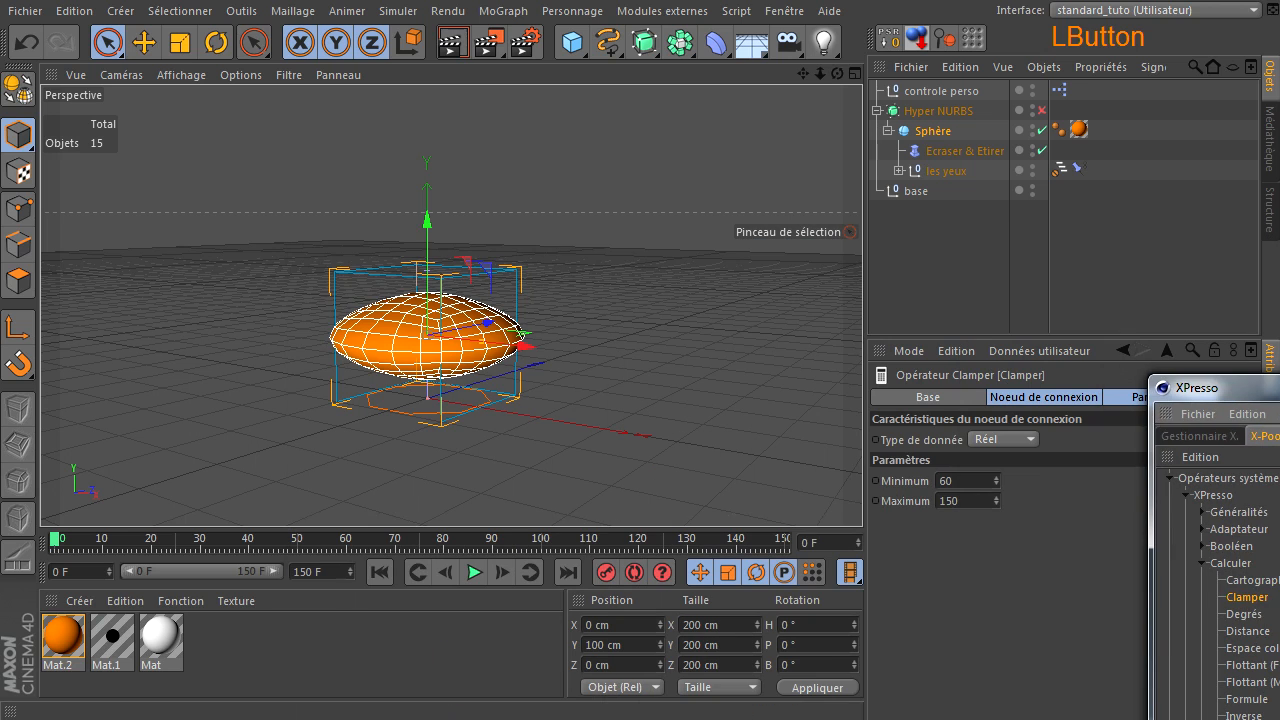
click(379, 573)
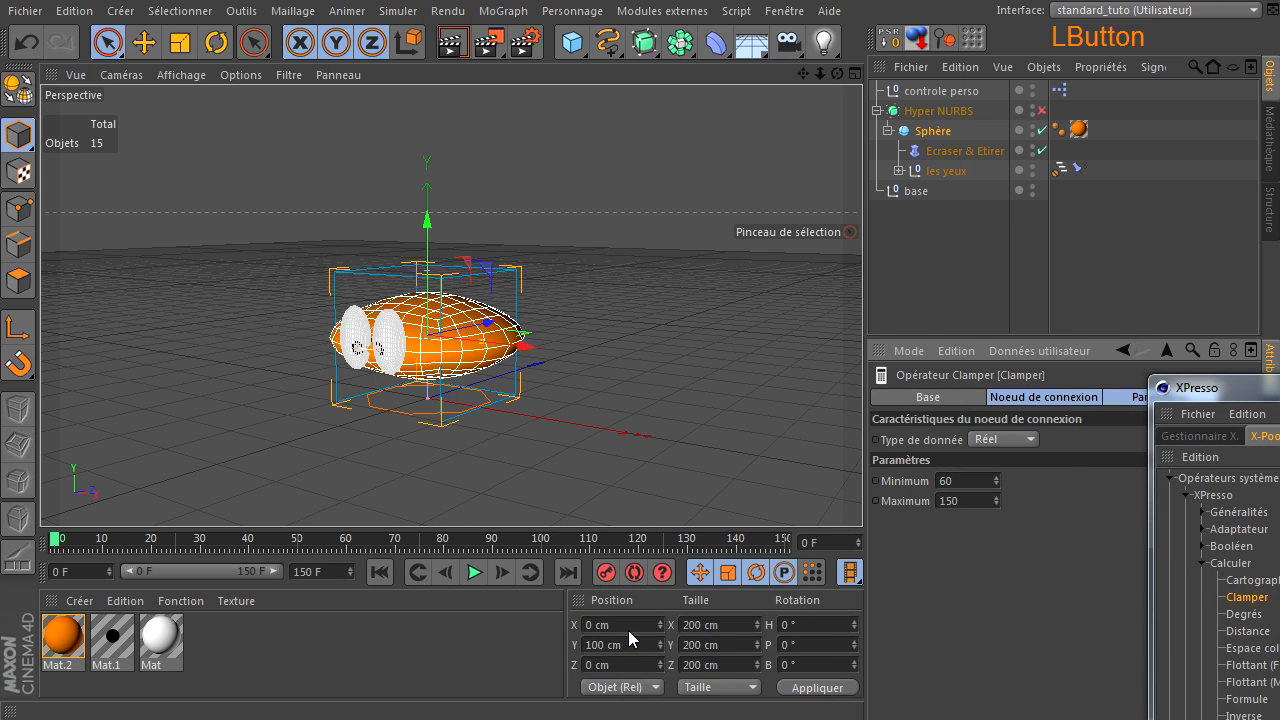
click(476, 576)
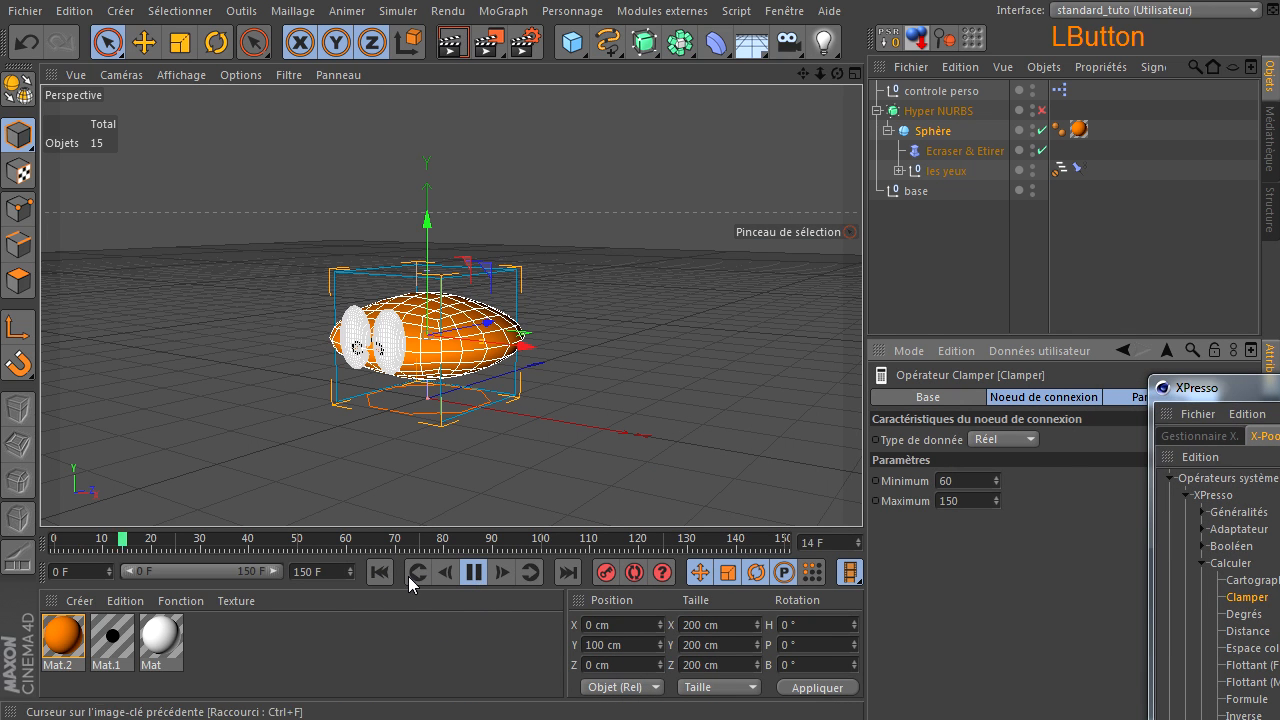
click(628, 641)
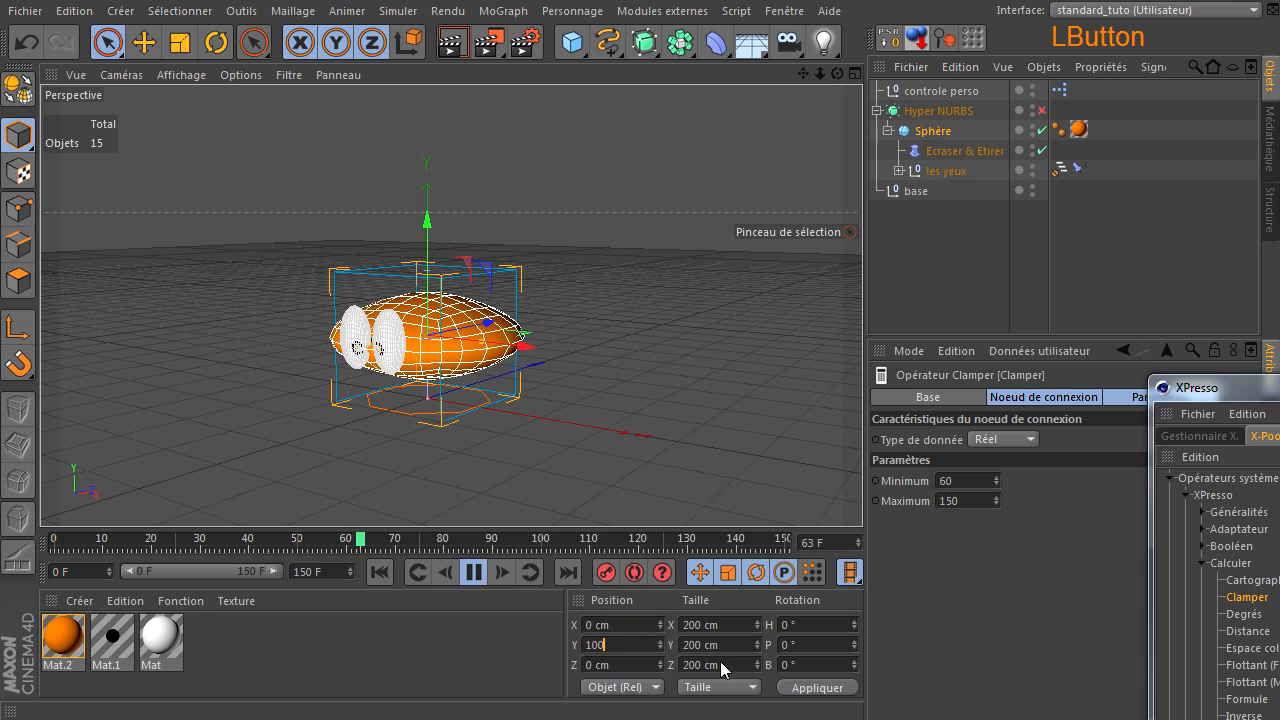
click(474, 572)
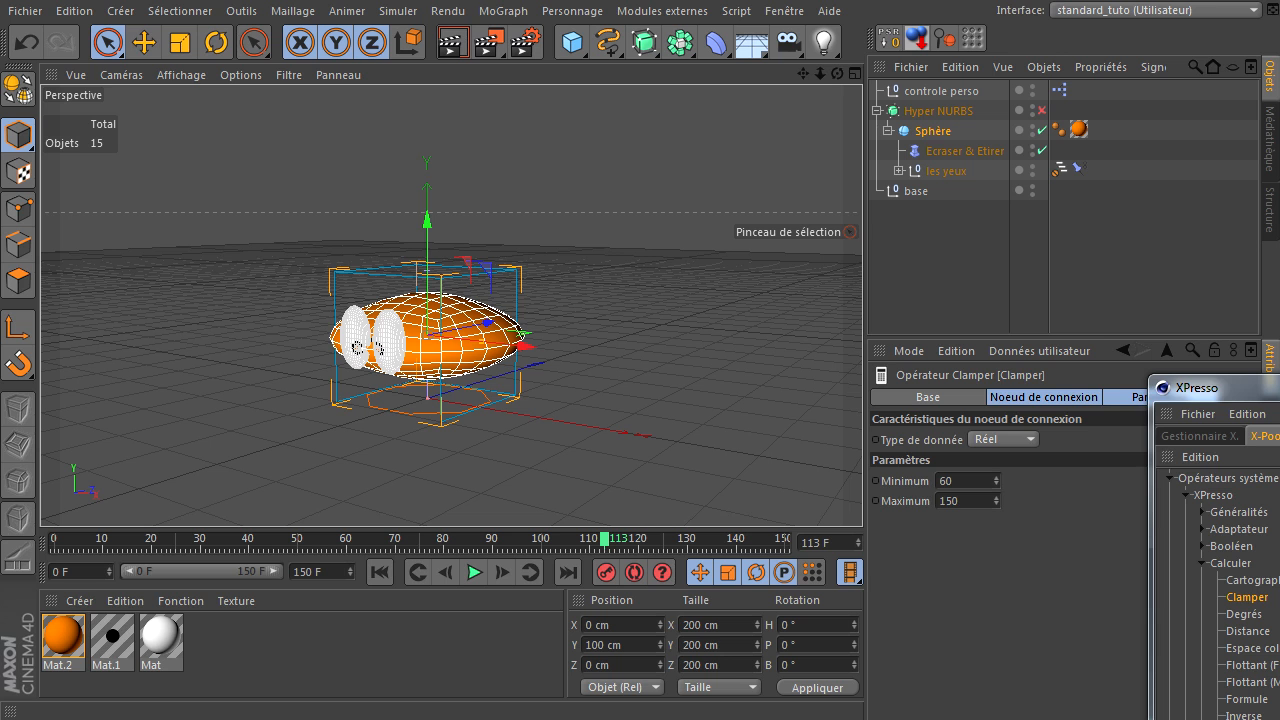
Step: Set the Cartographie d'intervalle node's Sortie (max.) to 150 % and replay the scene to check the deformation
click(933, 131)
drag(1265, 387, 1279, 387)
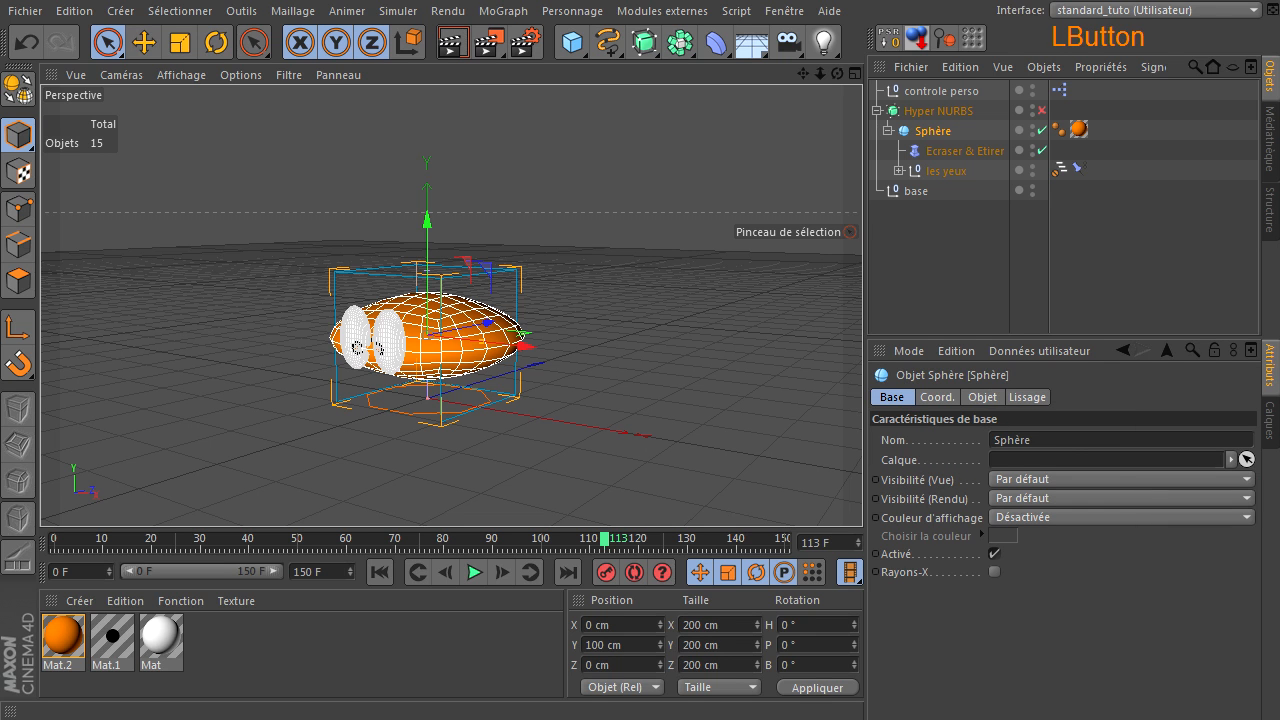
drag(933, 131, 1275, 200)
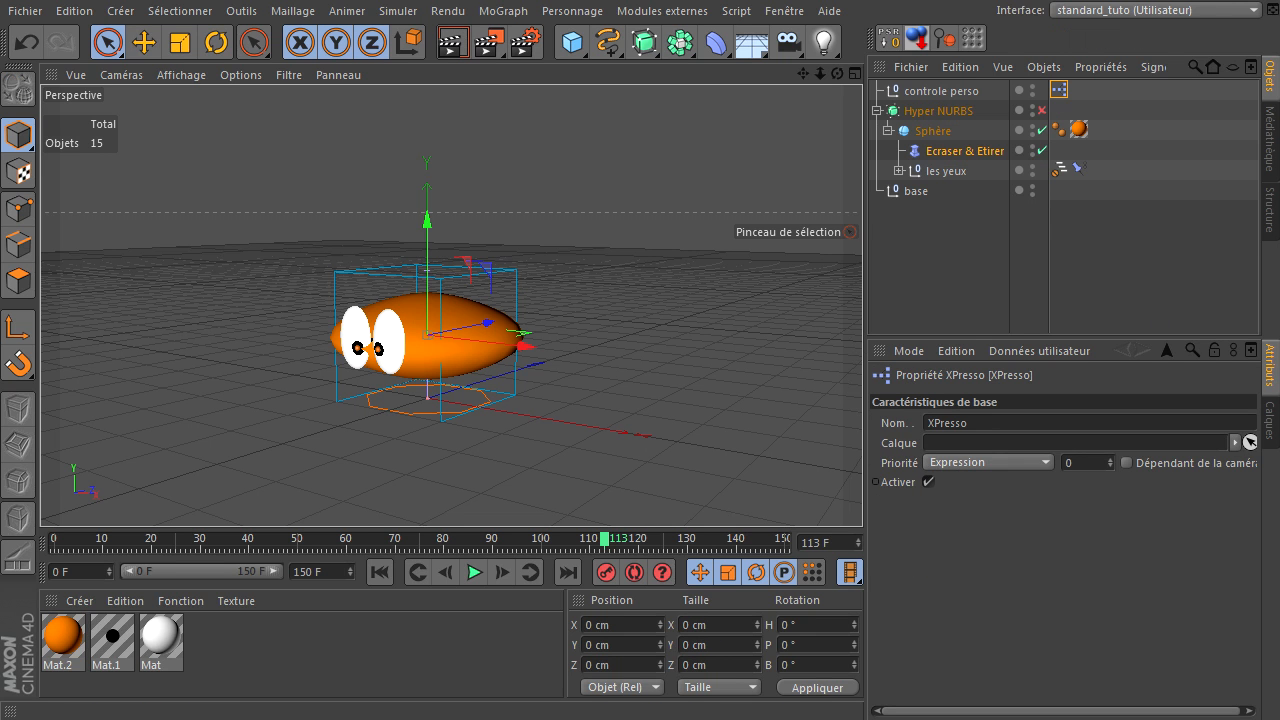
drag(1279, 85, 304, 116)
click(528, 364)
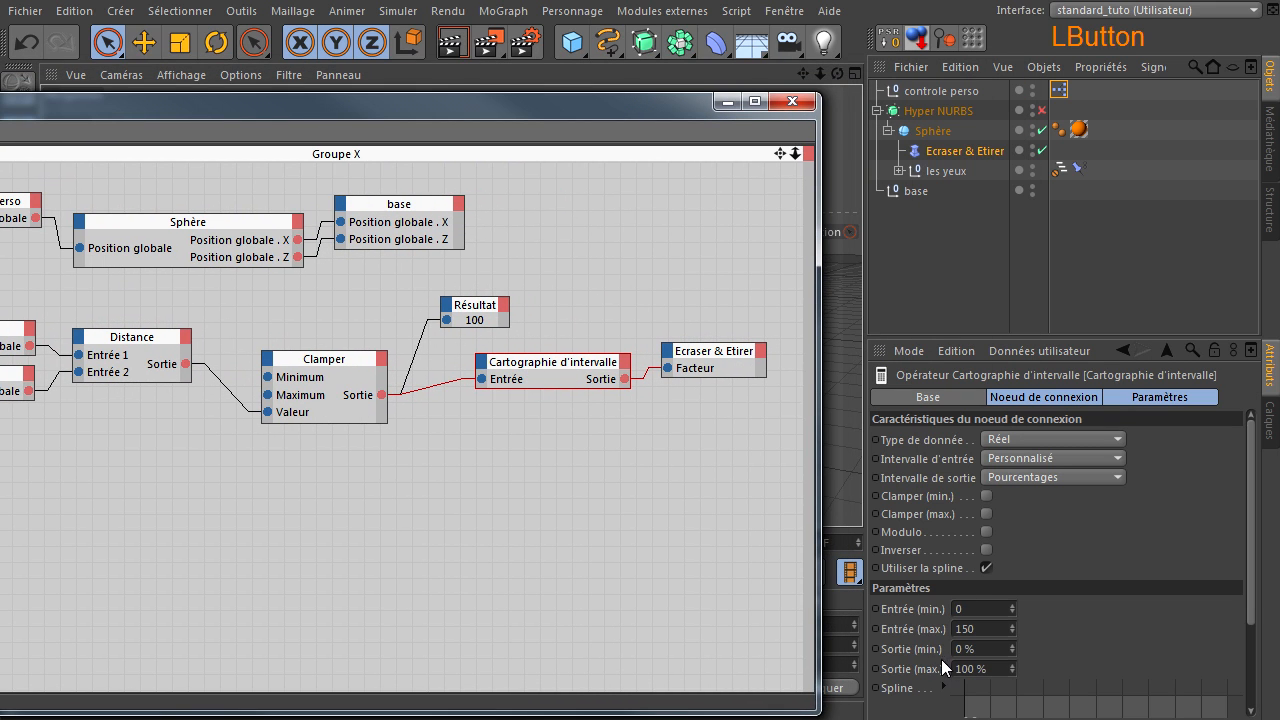
double_click(994, 670)
text(1)
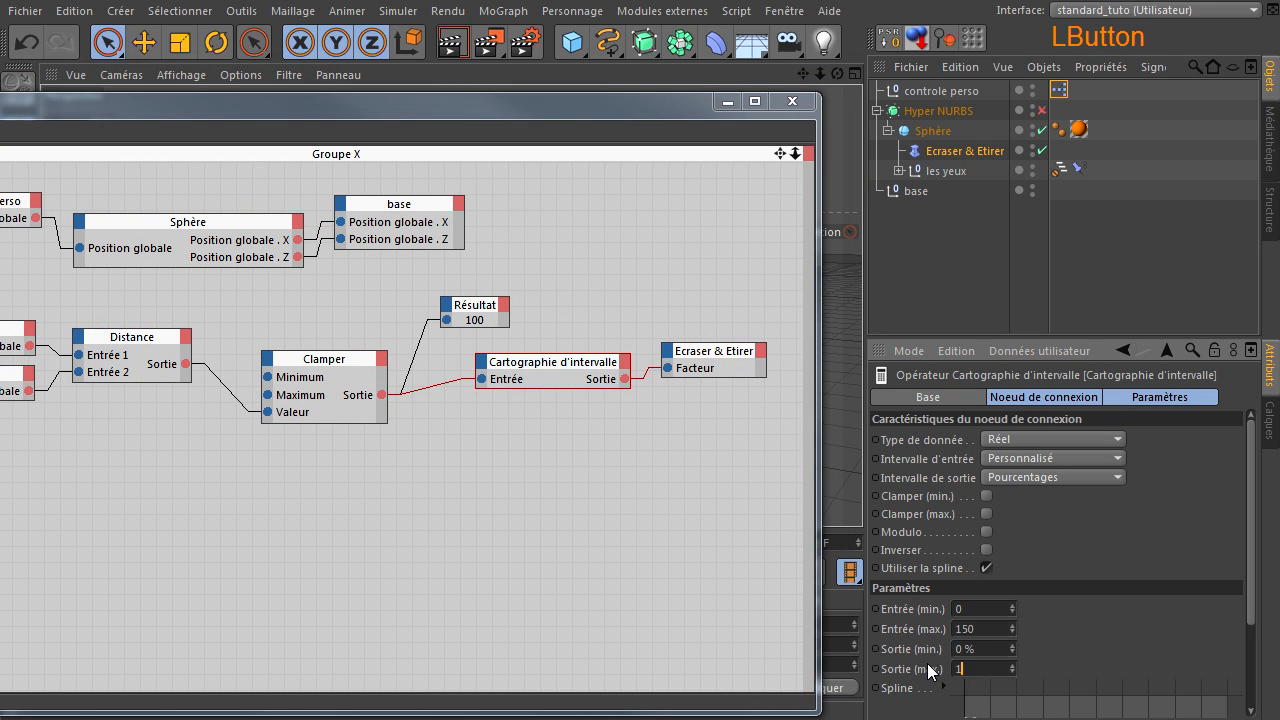
text(50)
click(1094, 657)
drag(383, 105, 1279, 217)
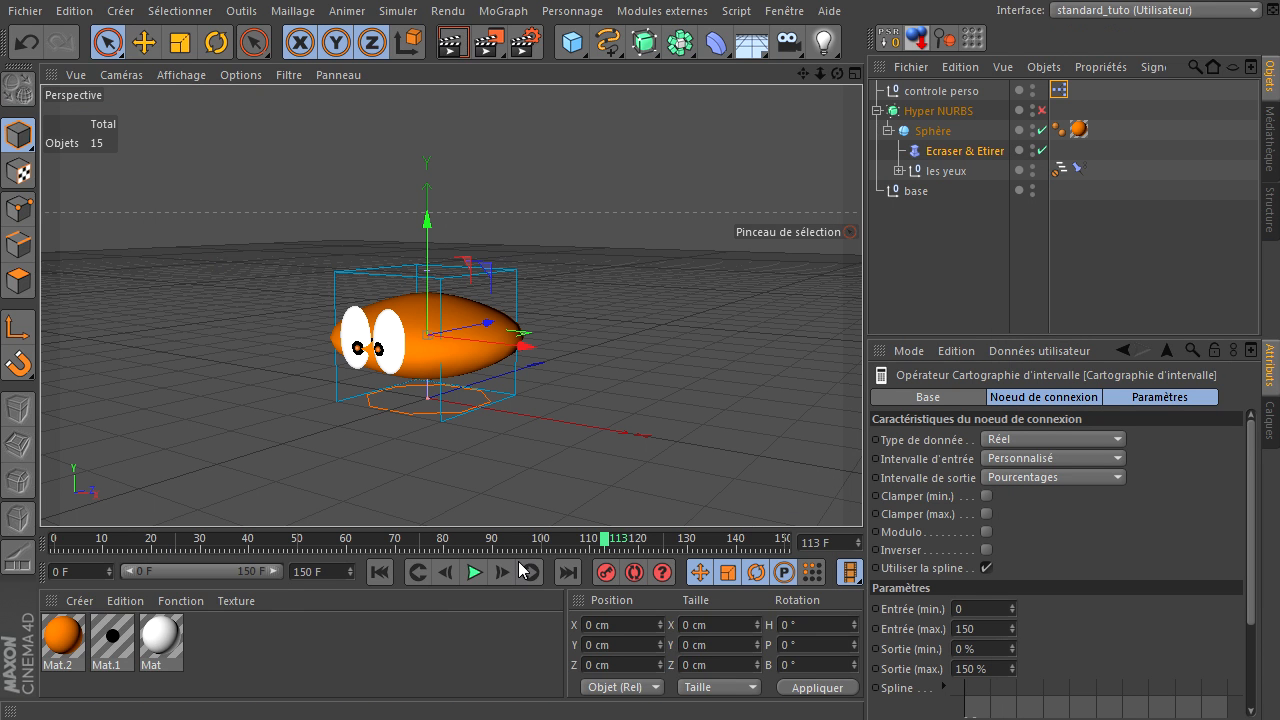
click(465, 573)
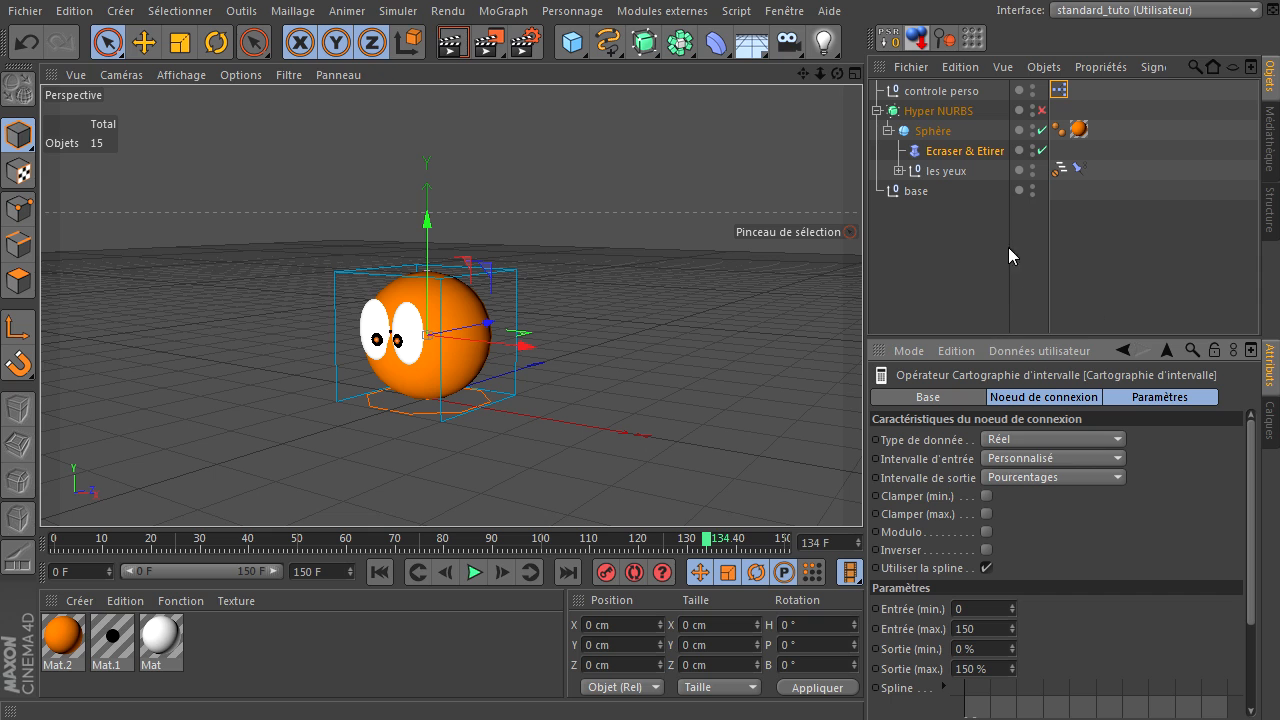
Step: Try to raise the Facteur of the Ecraser & Etirer deformer to 166 % and deselect everything
click(964, 153)
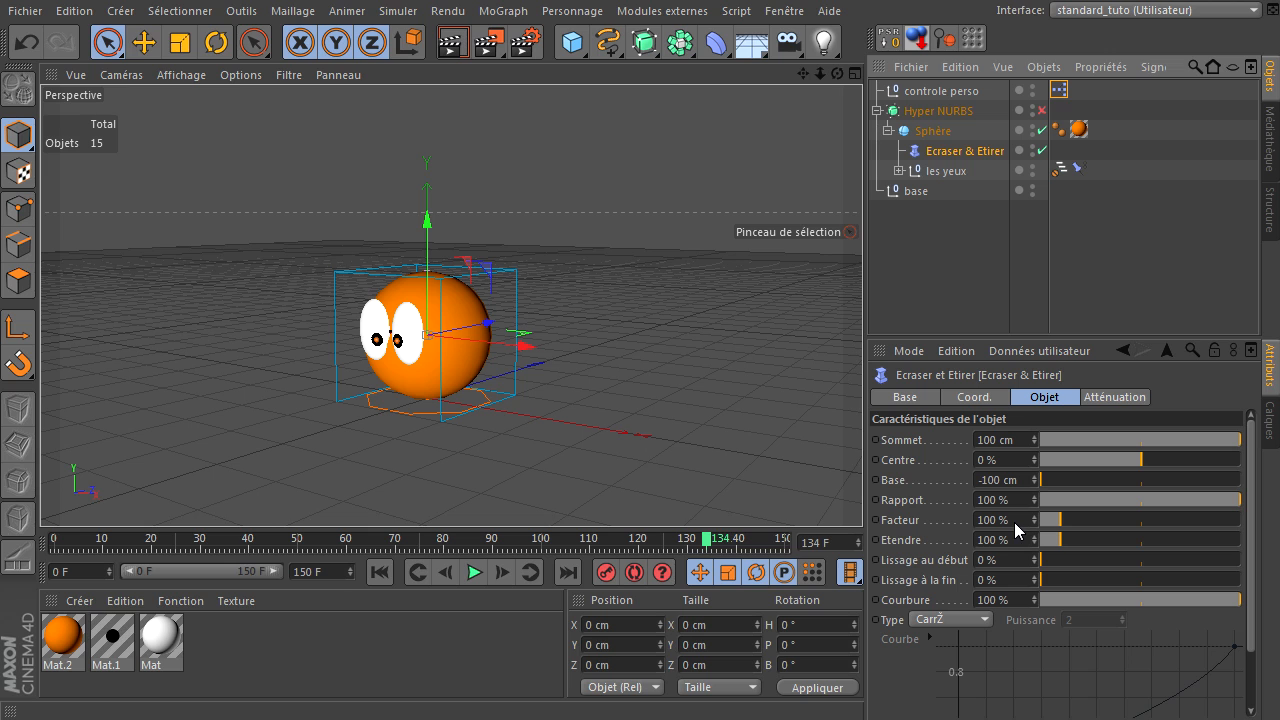
mouse_move(1057, 513)
mouse_down()
mouse_move(1027, 522)
mouse_move(1075, 527)
mouse_up()
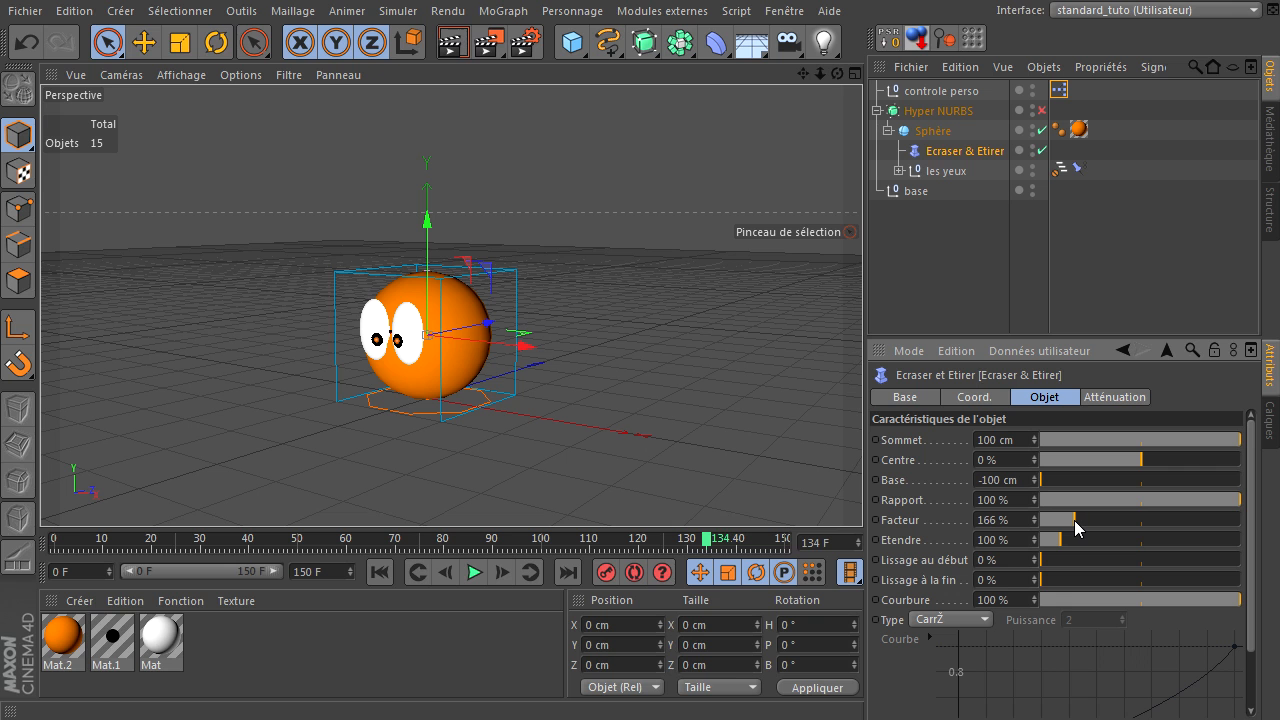
click(933, 244)
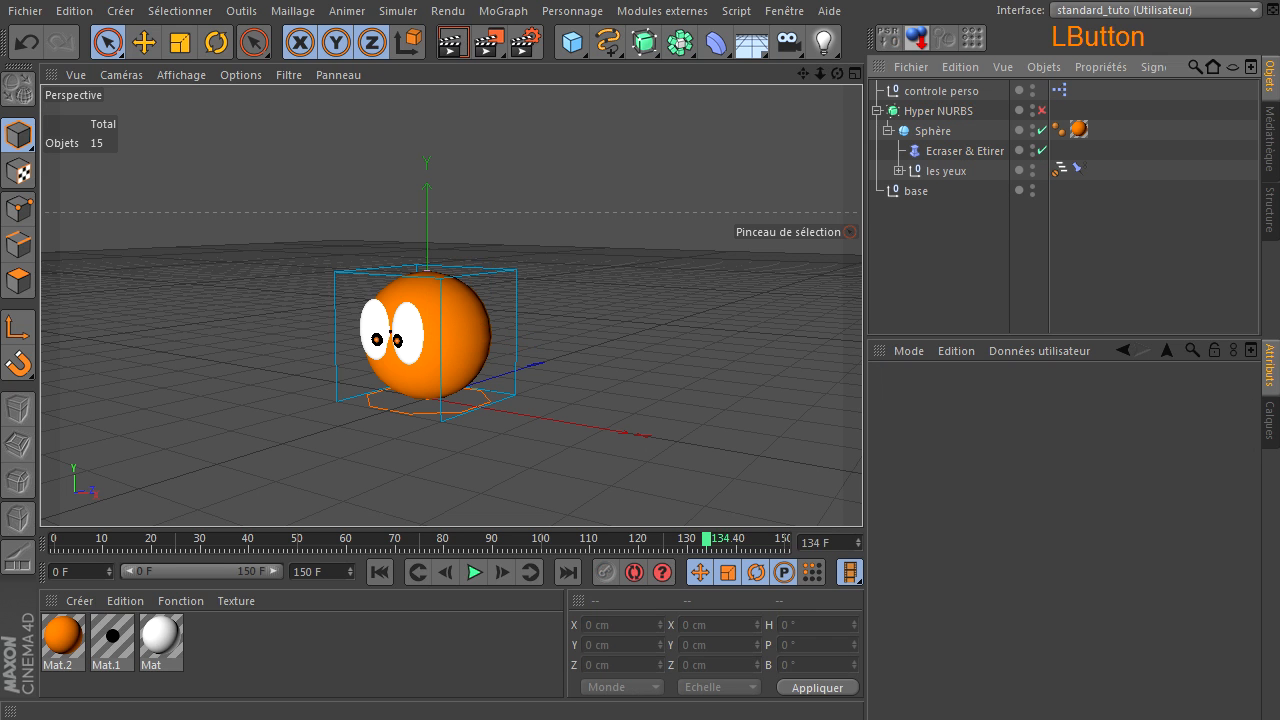
Step: Delete the Résultat node attached to the Clamper's output in the XPresso graph
drag(1279, 145, 343, 97)
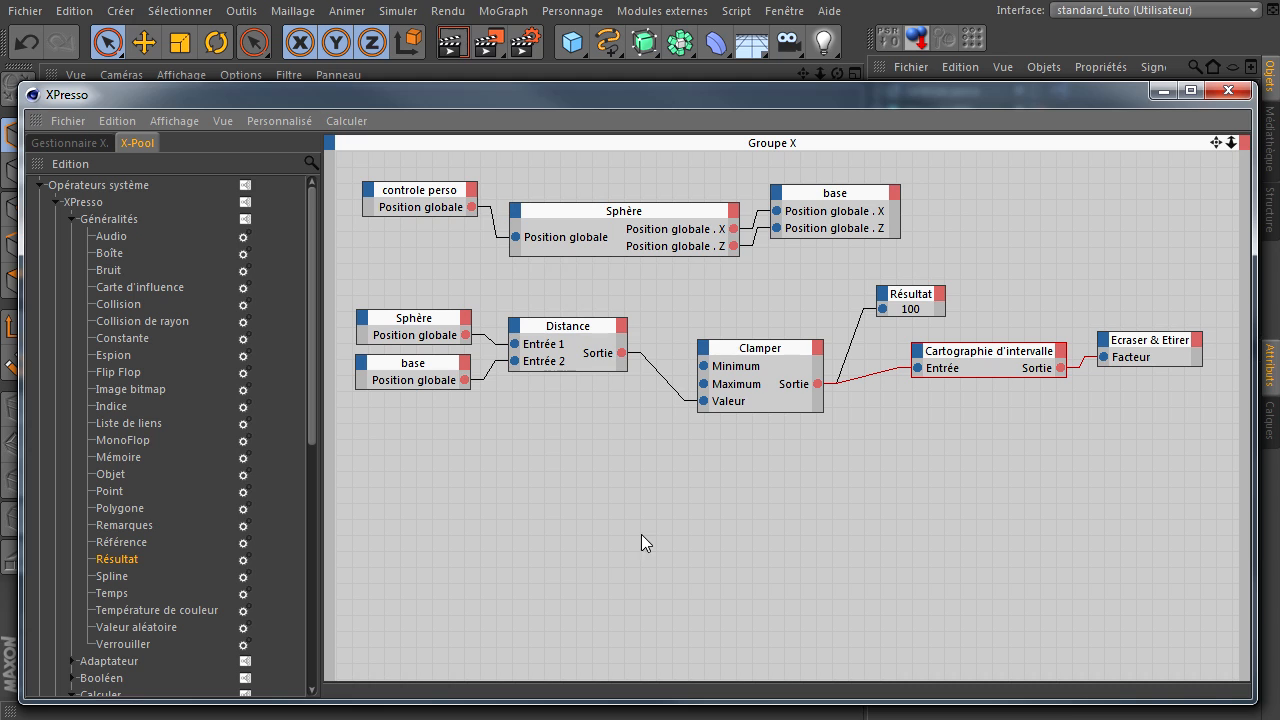
click(908, 293)
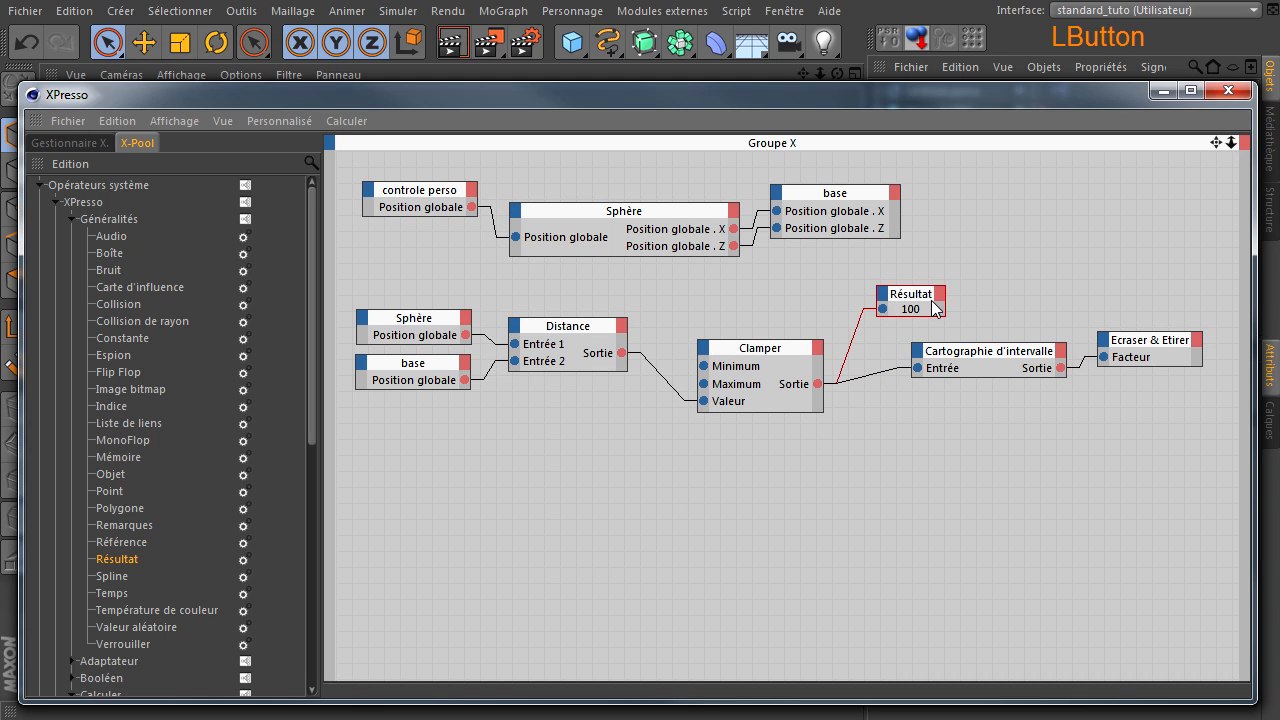
key(Delete)
Step: Tidy the lower chain by moving the Clamper, Cartographie d'intervalle and Ecraser & Etirer nodes closer to the Distance node
drag(758, 353, 710, 338)
ctrl+click(712, 338)
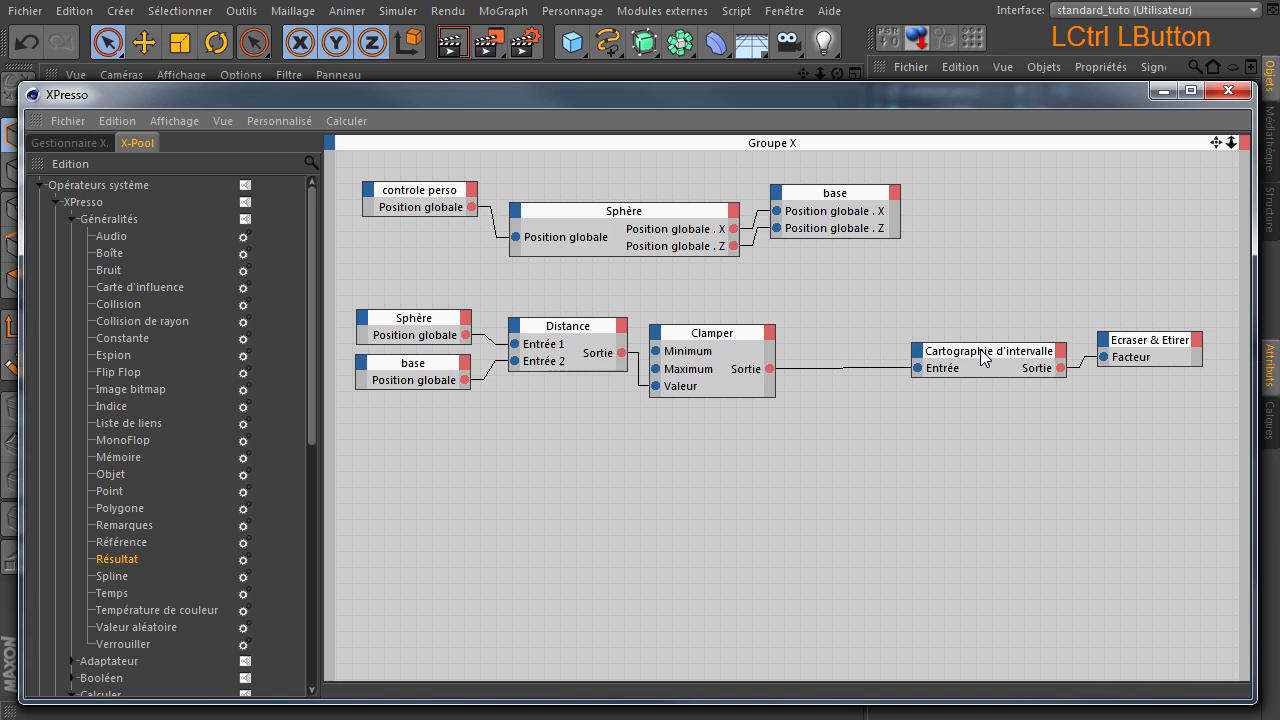
drag(982, 360, 874, 389)
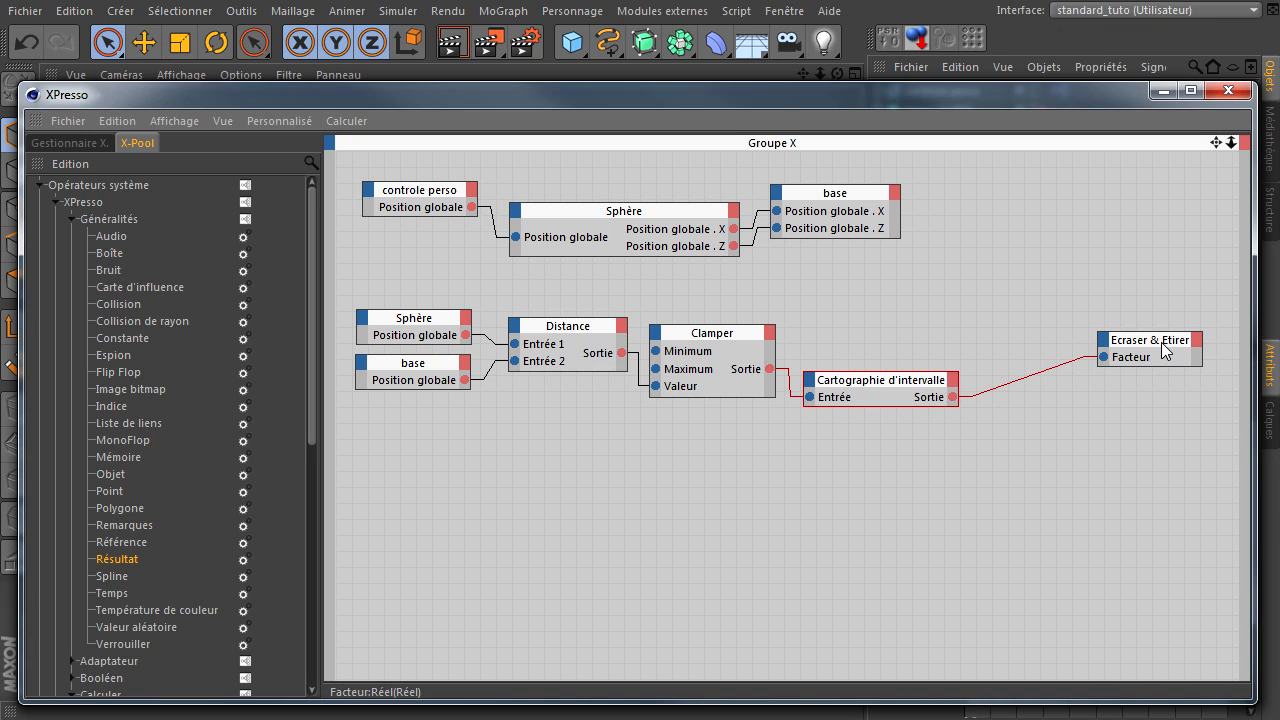
drag(1163, 347, 1046, 345)
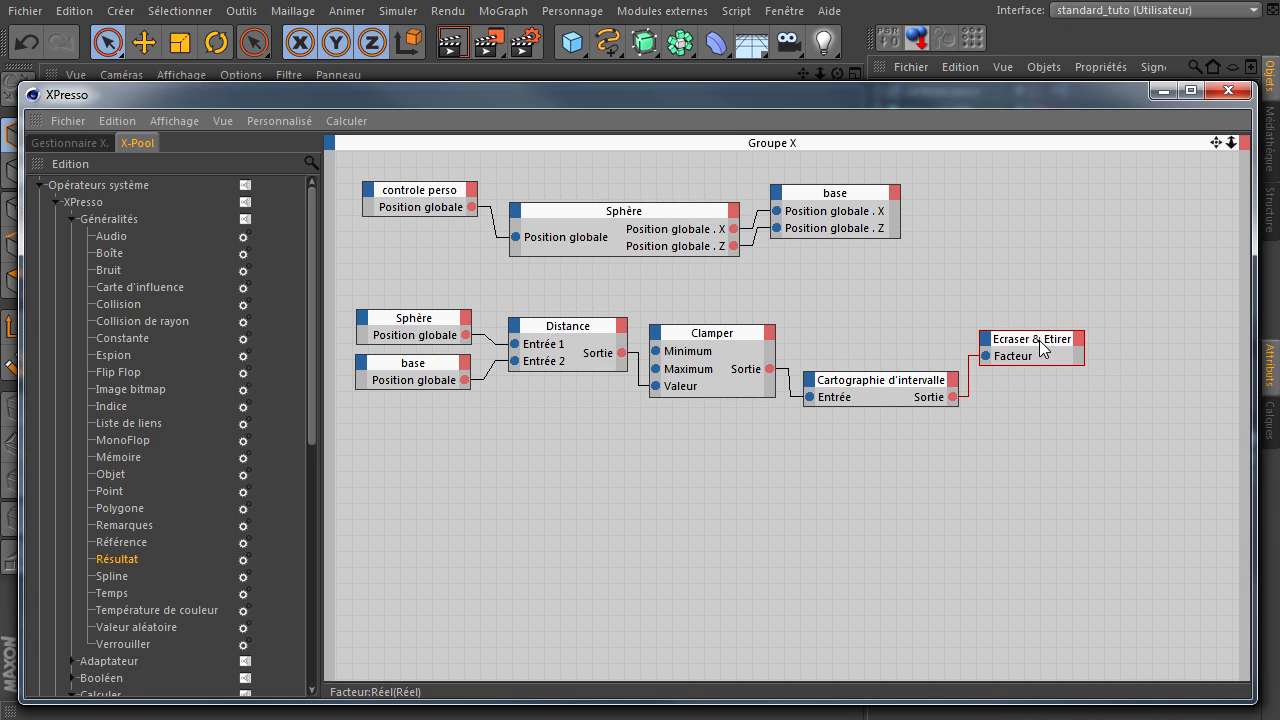
drag(890, 380, 876, 382)
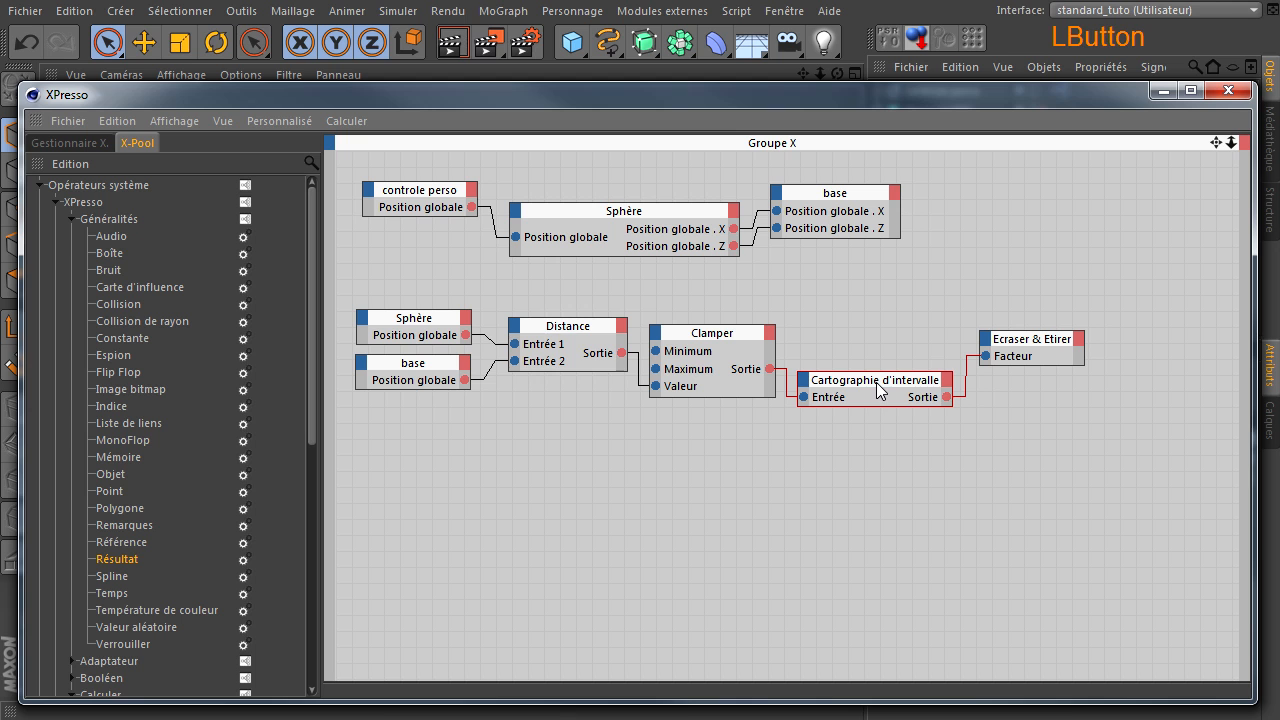
mouse_move(1013, 350)
mouse_down()
mouse_move(1013, 370)
mouse_move(1004, 363)
mouse_up()
click(897, 302)
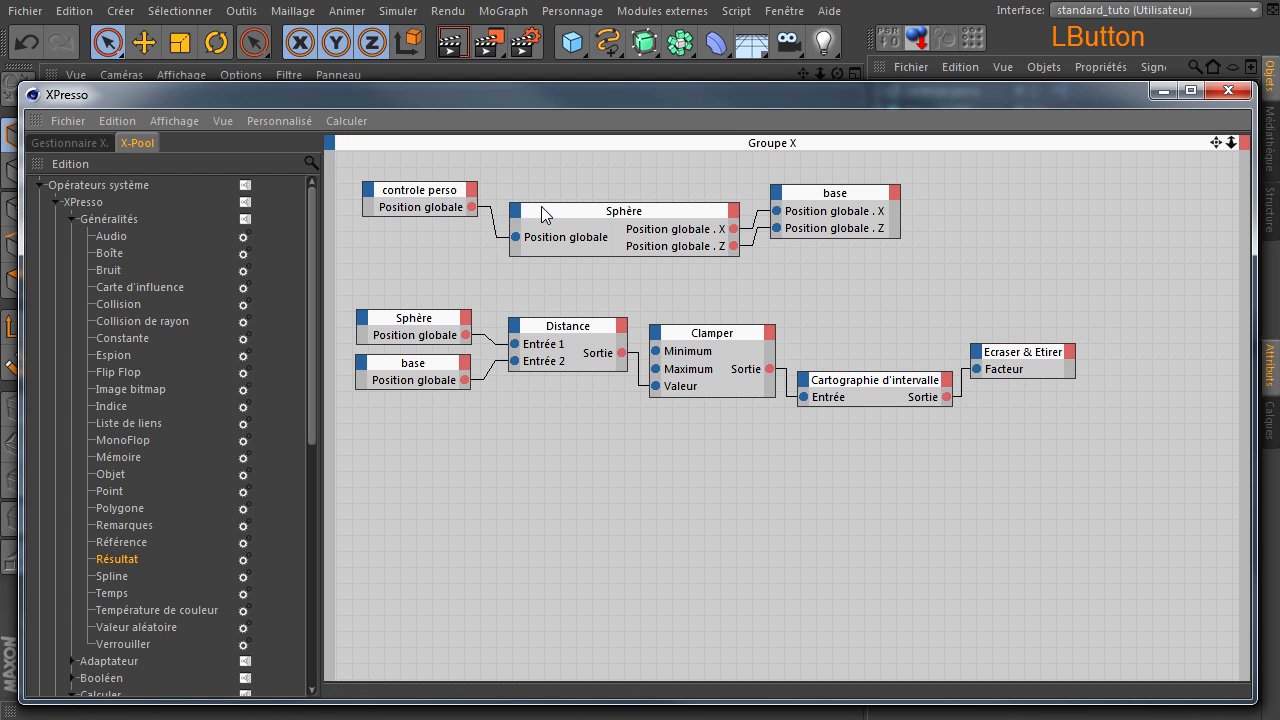
Step: Line up the controle perso and base nodes with the Sphère node in the upper chain
click(414, 190)
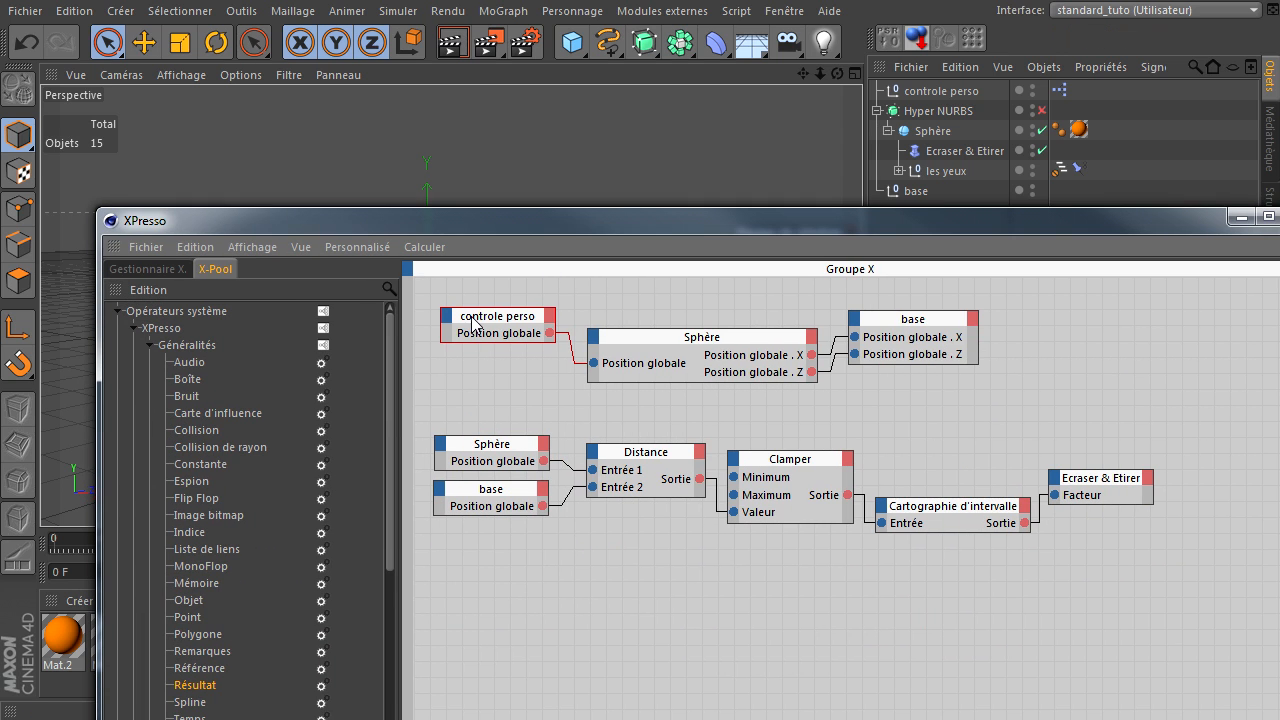
drag(474, 323, 481, 339)
click(655, 342)
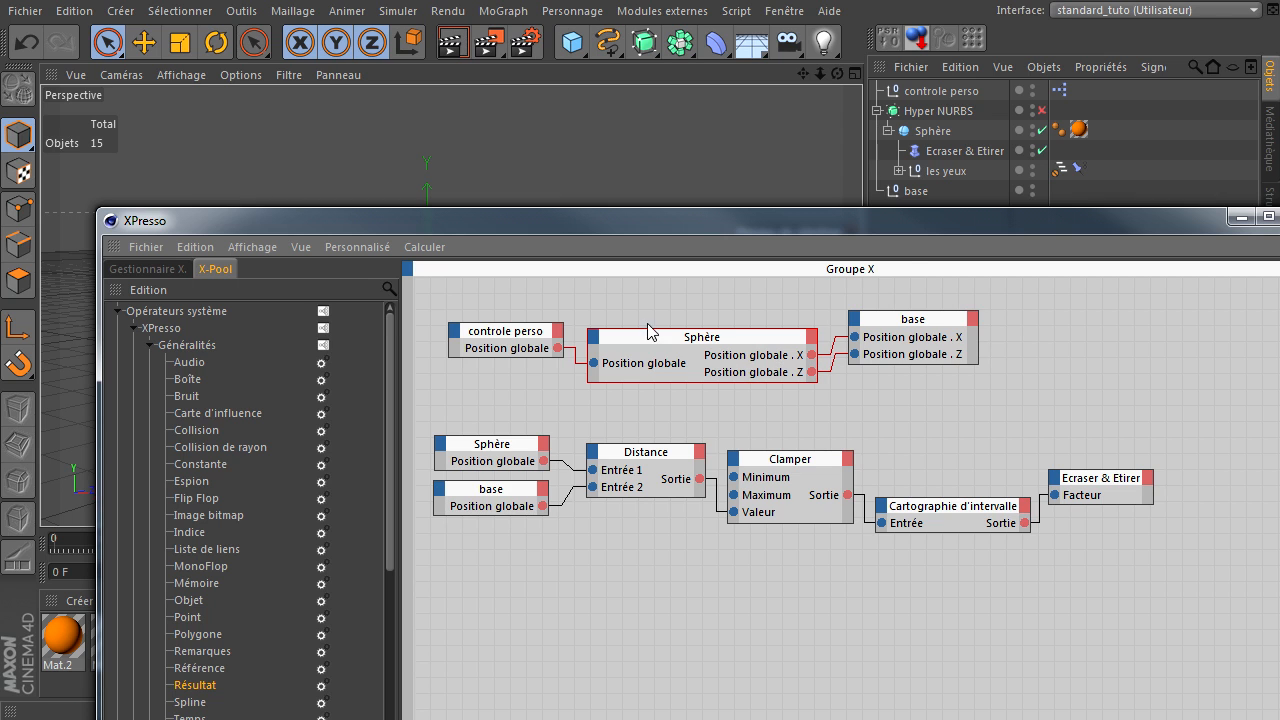
click(914, 325)
drag(913, 322, 911, 334)
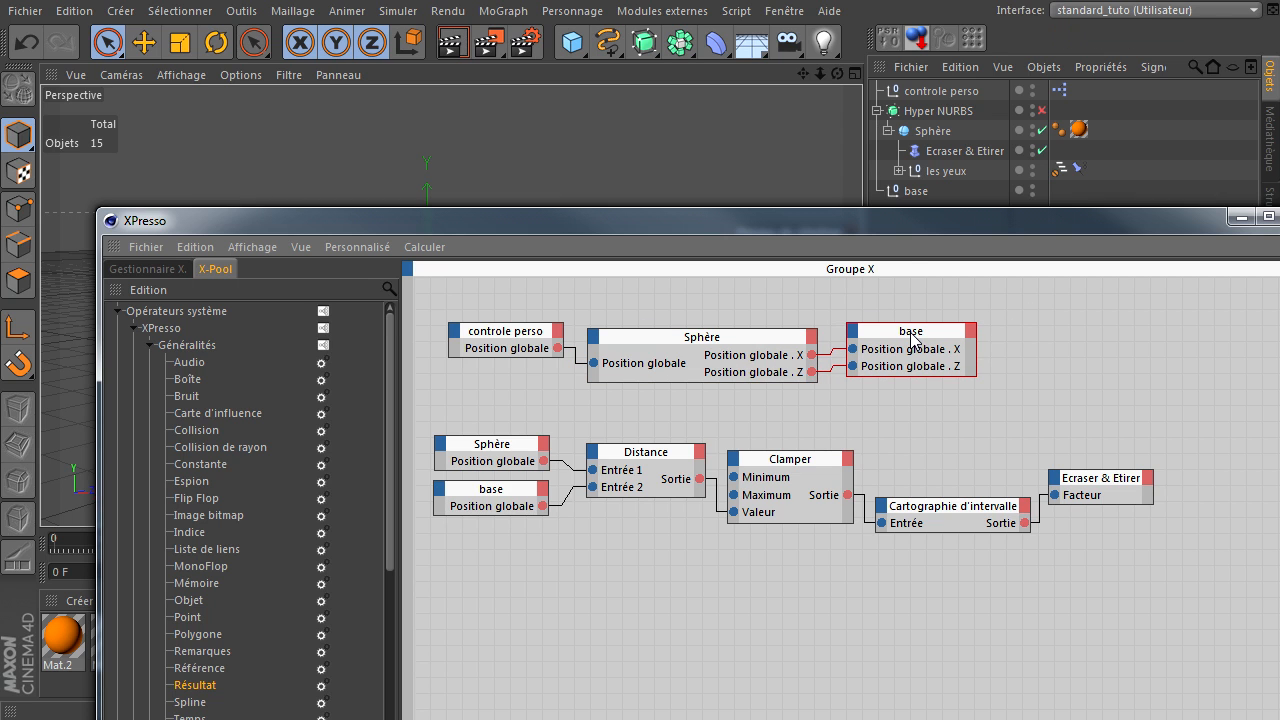
Step: Examine the base under the character and the Distance node that measures from it, and close the XPresso editor
drag(781, 228, 1279, 300)
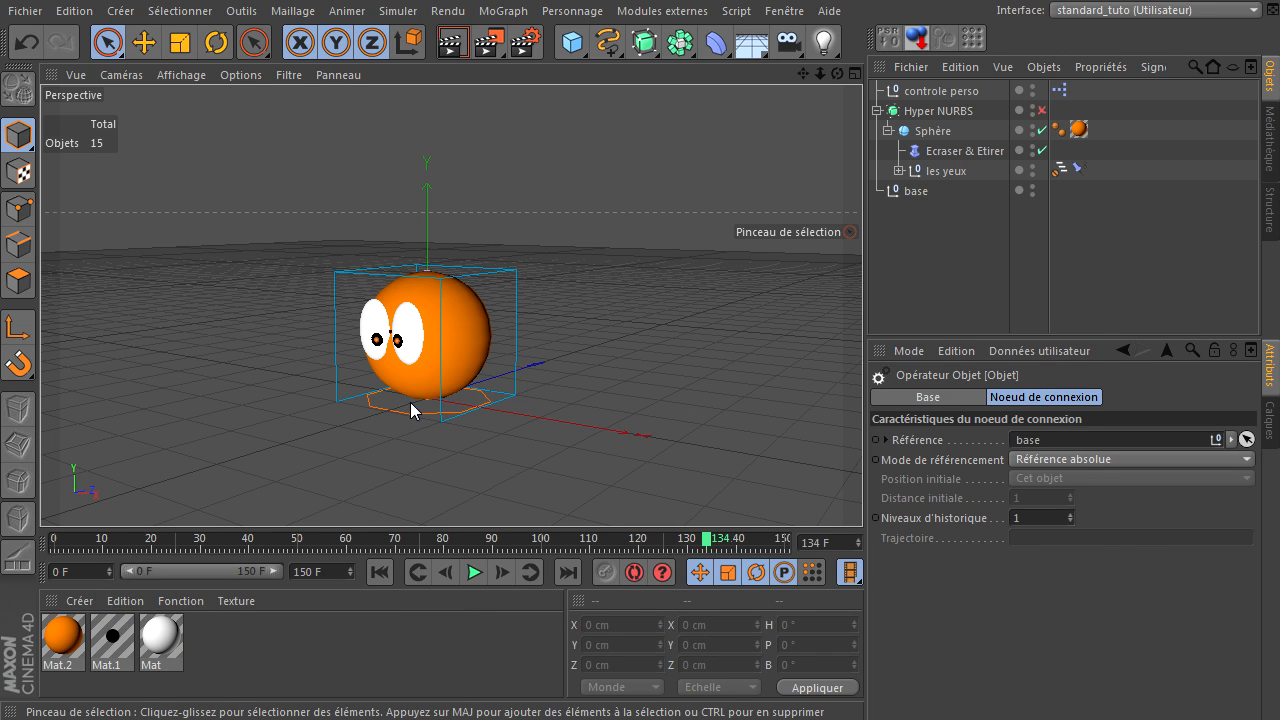
drag(1279, 300, 492, 117)
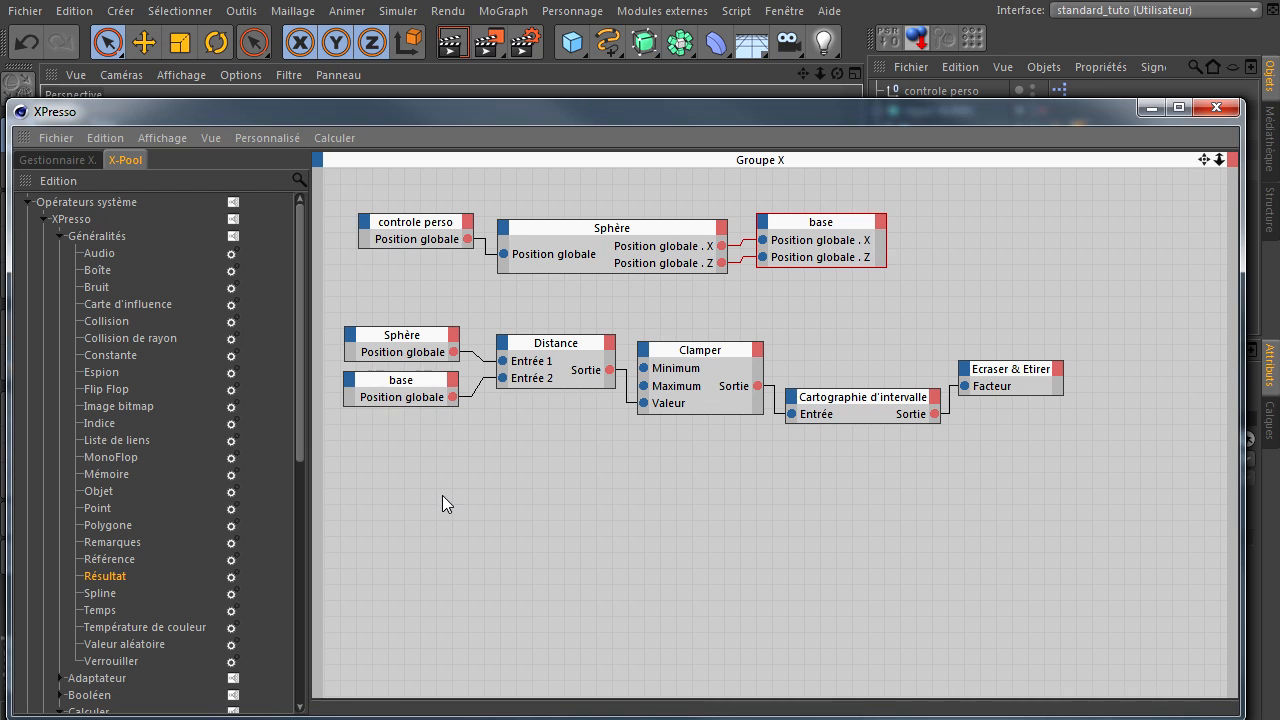
drag(535, 356, 522, 358)
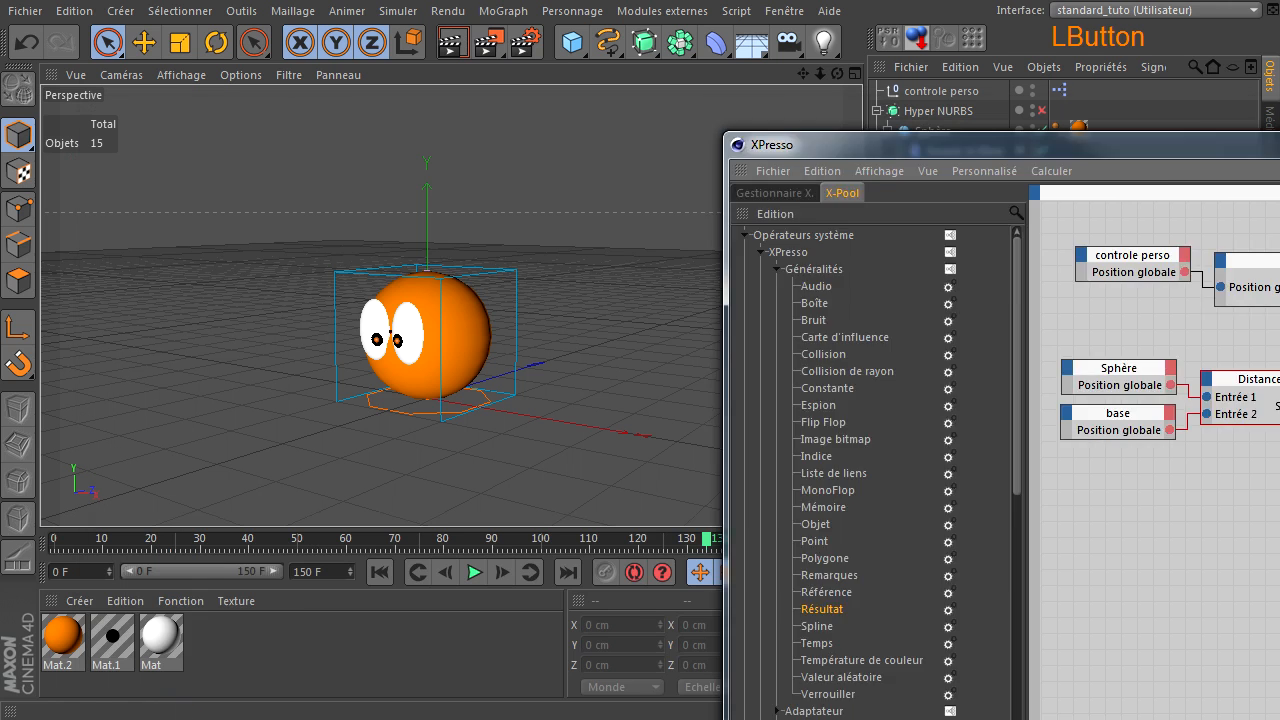
click(1216, 107)
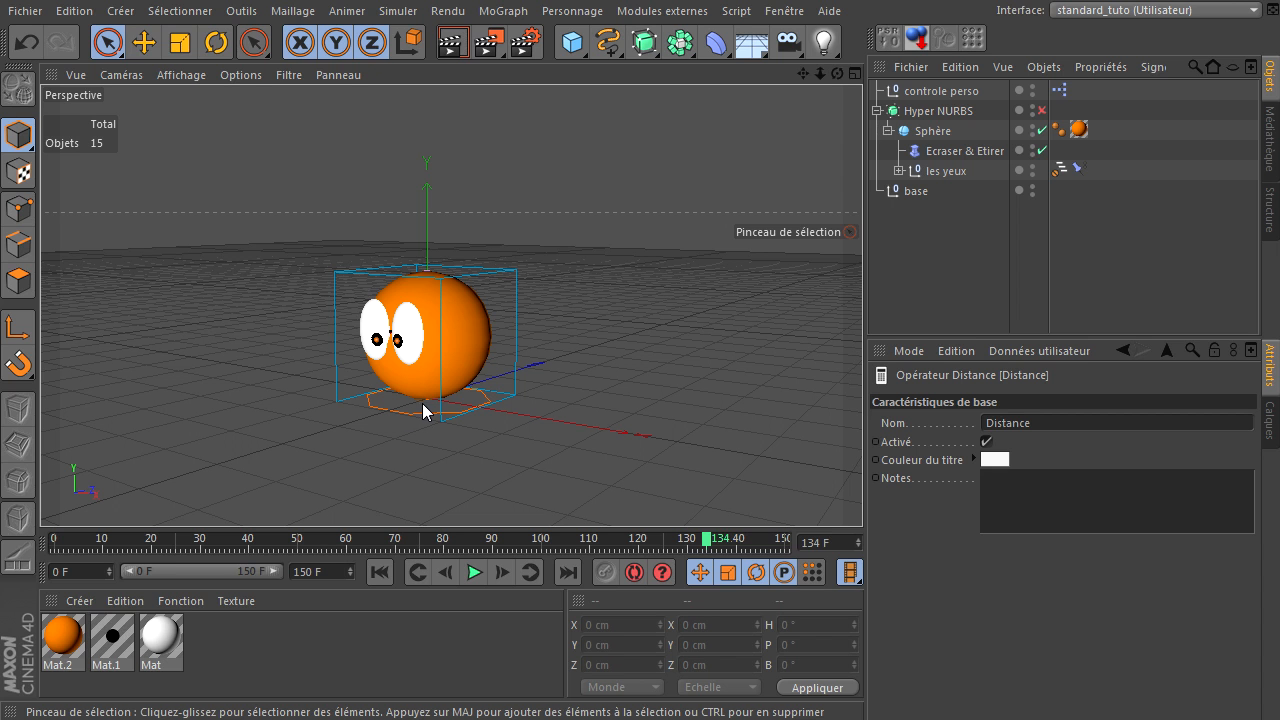
Step: Reopen controle perso's XPresso graph and review the Clamper limits, the Cartographie d'intervalle settings and the Ecraser & Etirer Facteur
double_click(1059, 90)
drag(1279, 265, 201, 90)
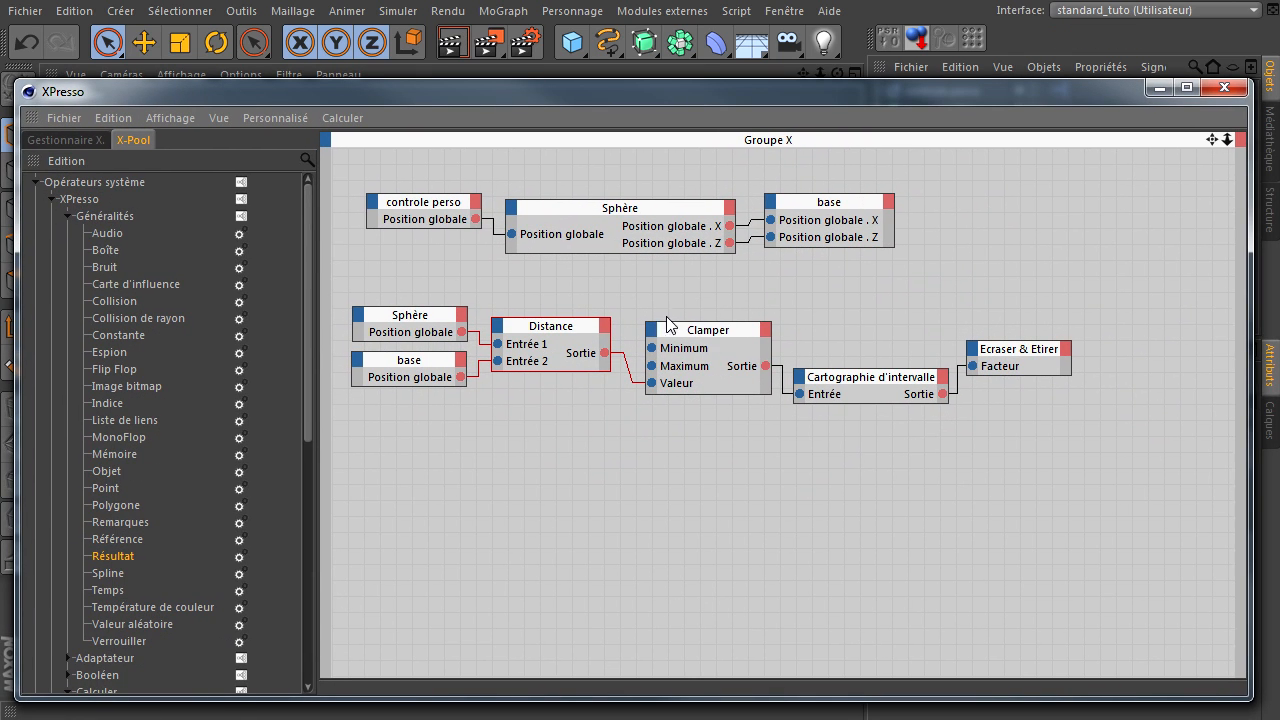
drag(713, 342, 704, 346)
click(720, 340)
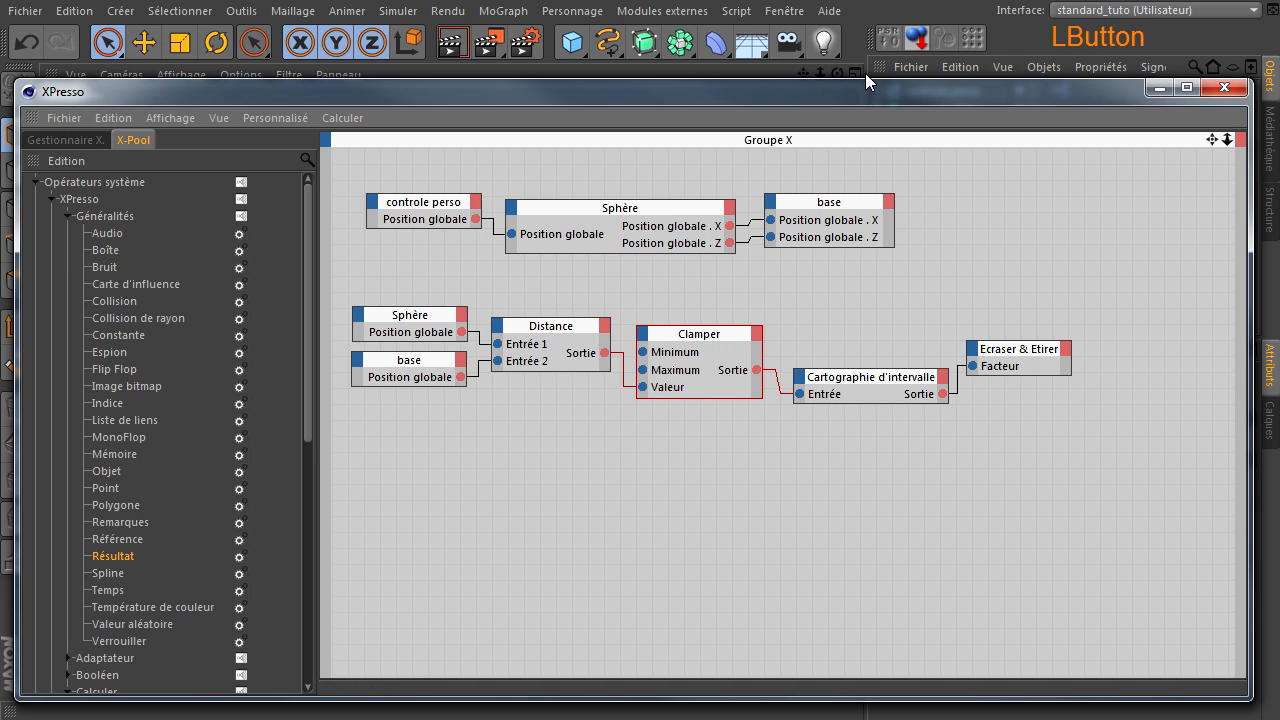
drag(850, 94, 461, 106)
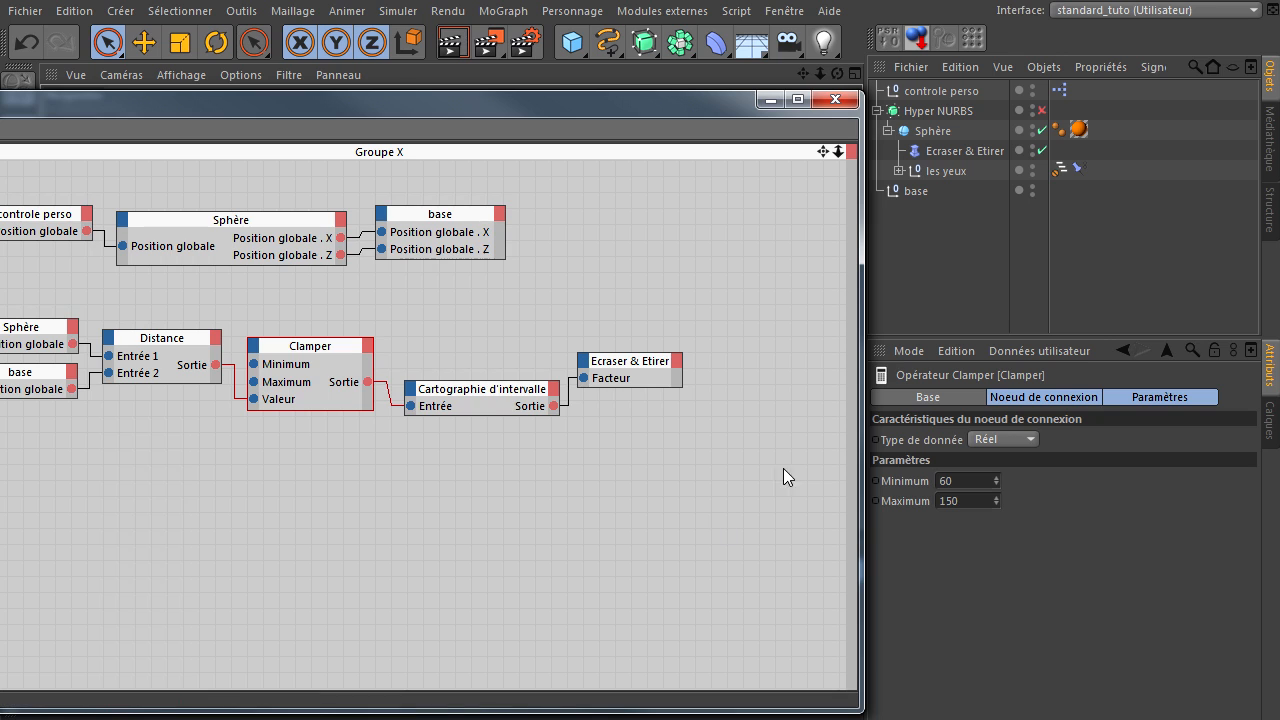
click(965, 481)
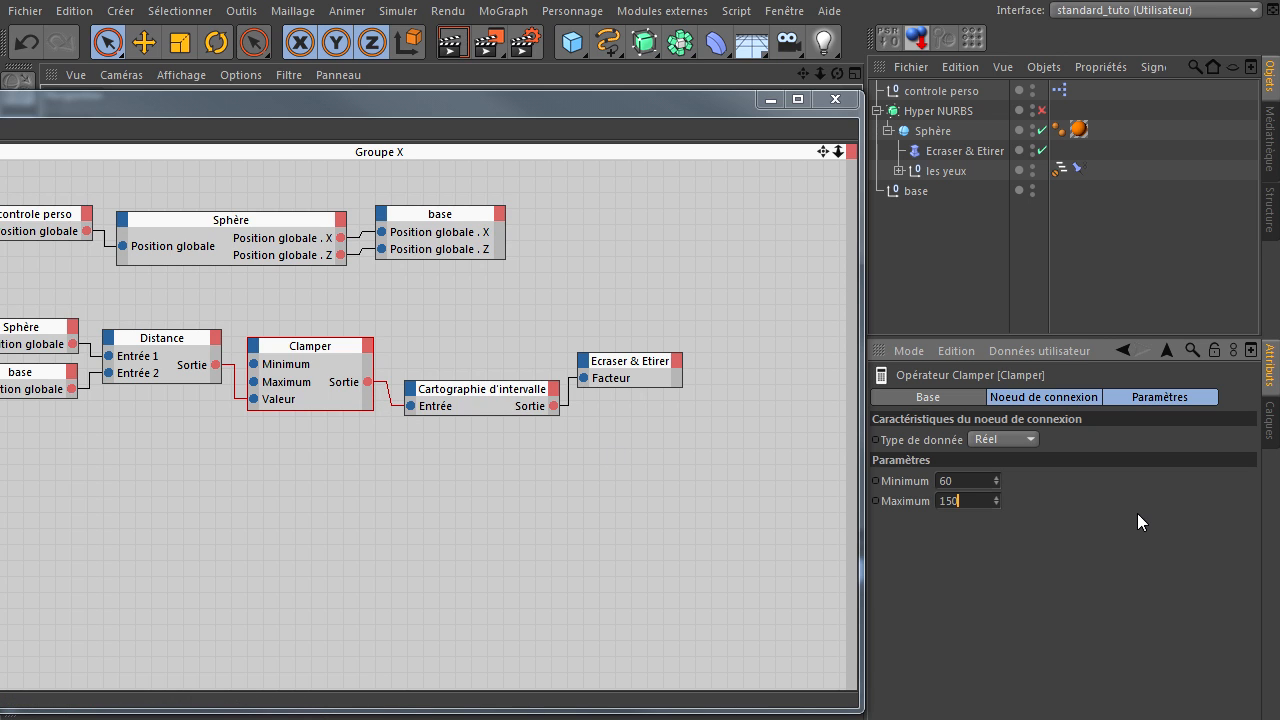
click(445, 410)
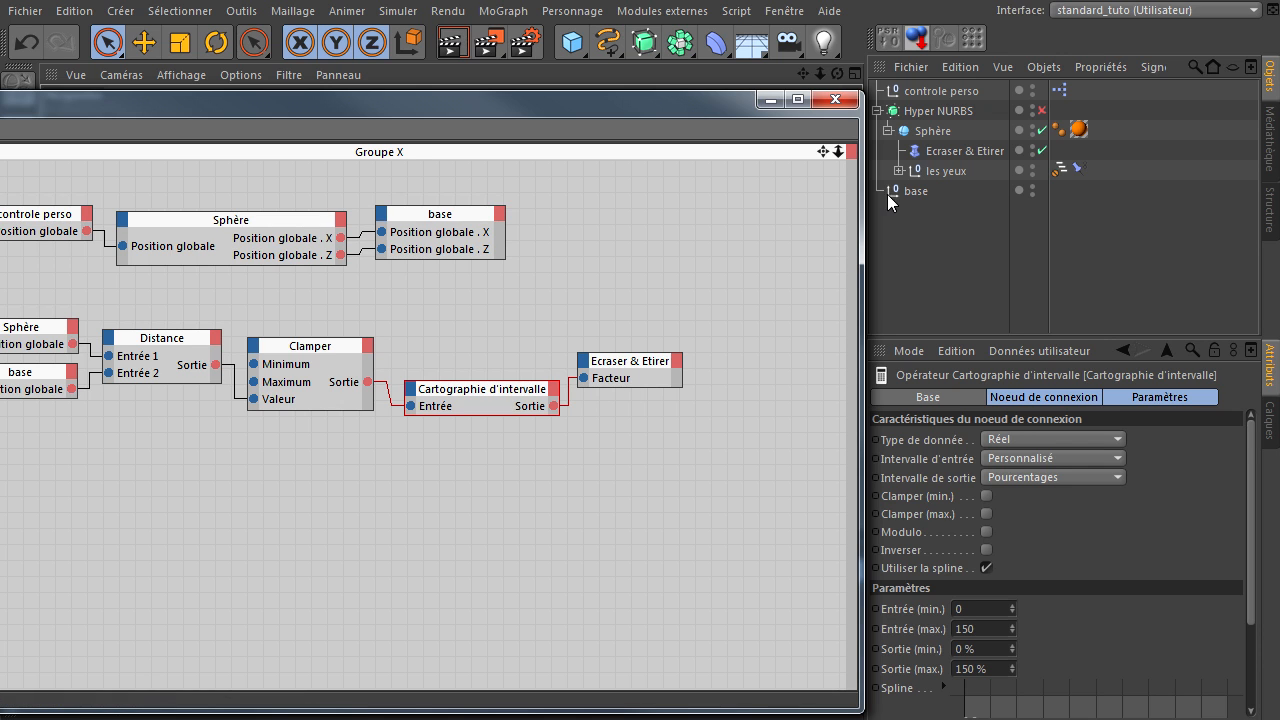
click(933, 151)
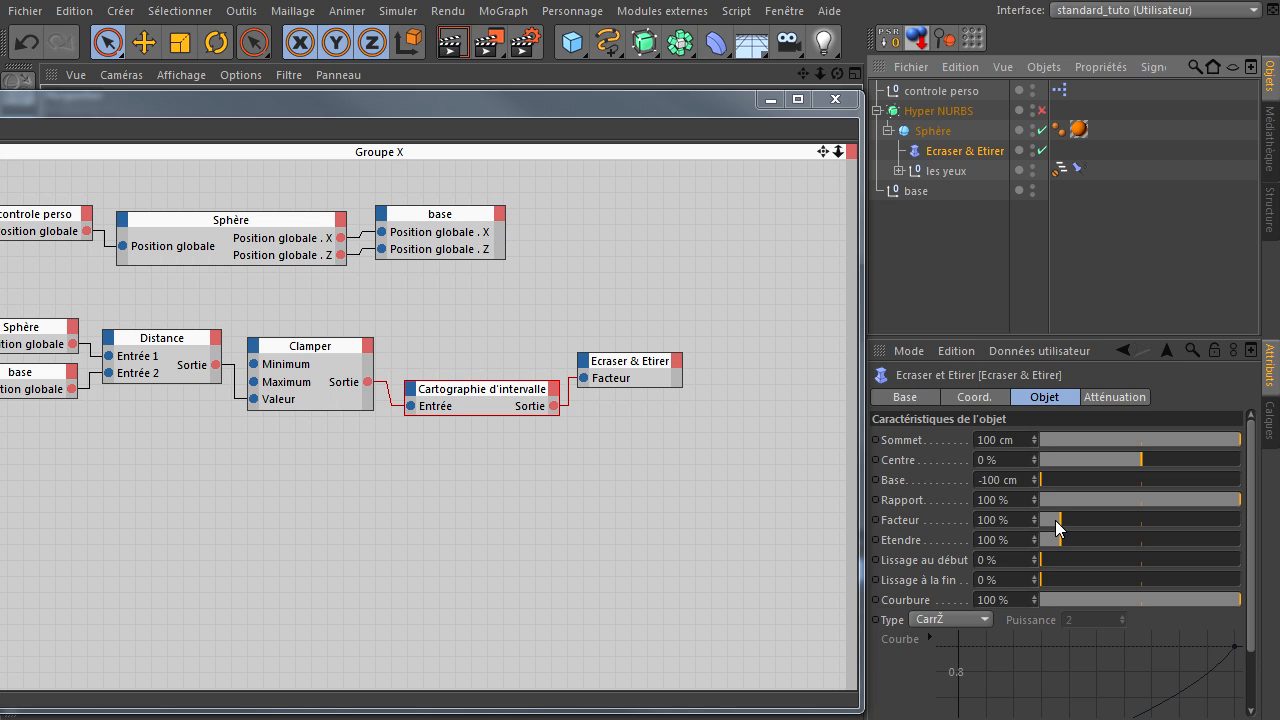
Step: Close the XPresso editor and clear the object selection
drag(298, 111, 680, 106)
click(1215, 97)
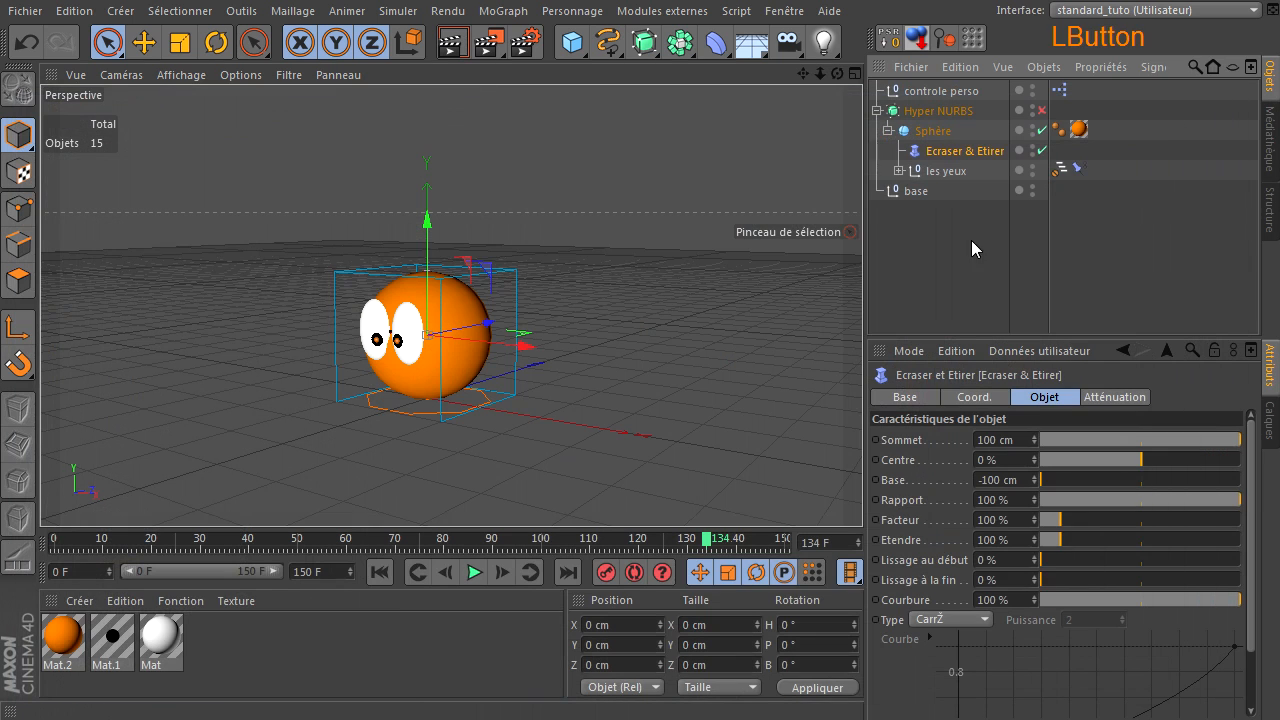
click(710, 245)
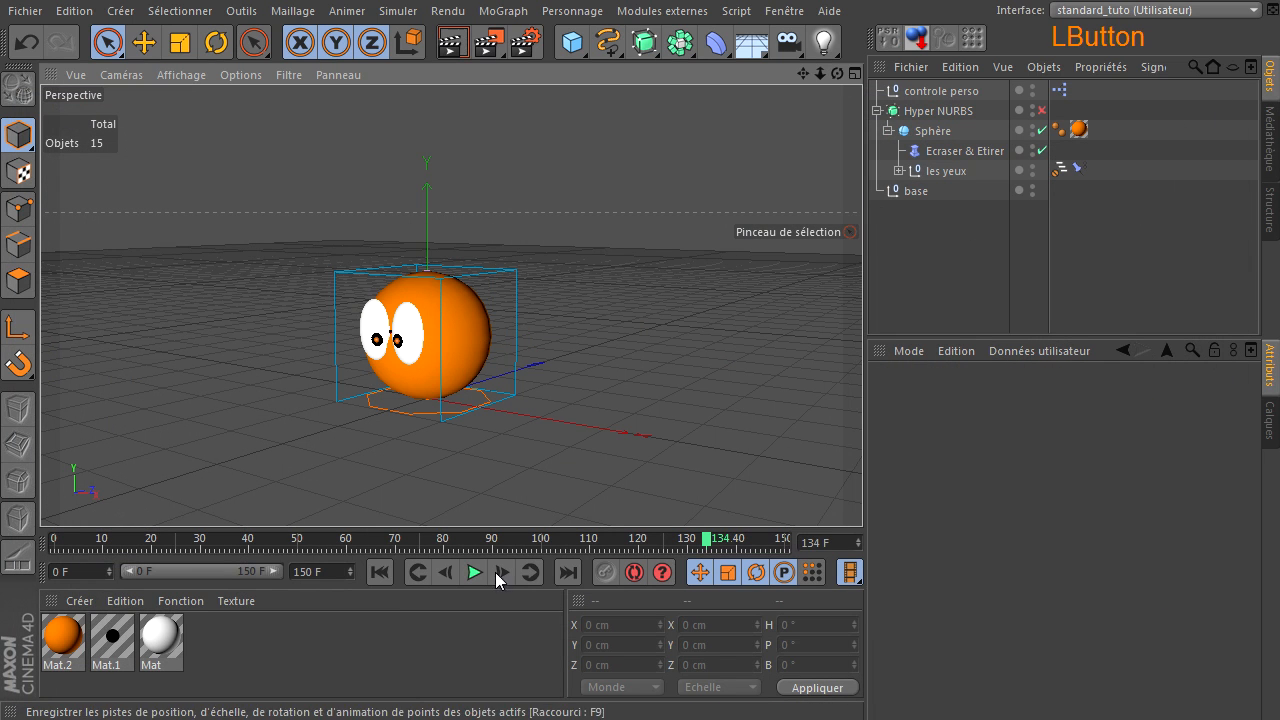
Step: Raise controle perso to about 585 cm in Y and lower it to about 83 cm to test the stretch and squash
click(514, 295)
drag(428, 231, 712, 226)
drag(823, 73, 862, 490)
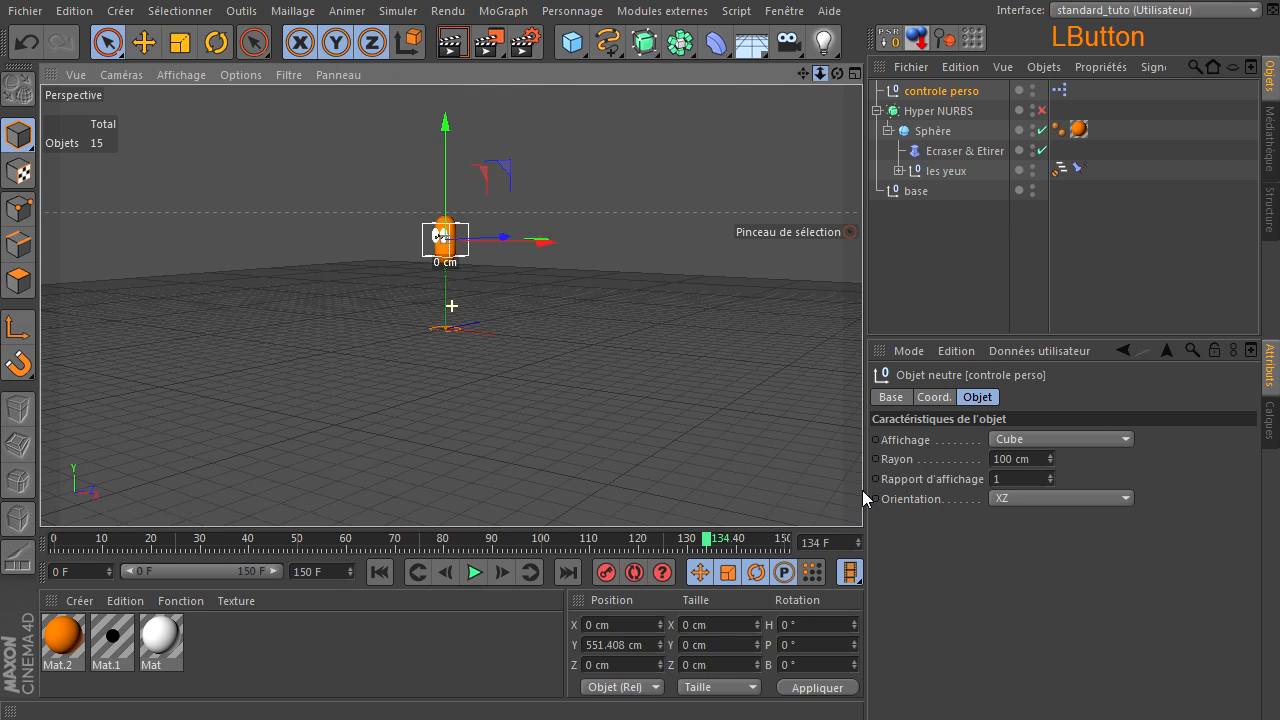
mouse_move(445, 161)
mouse_down()
mouse_move(951, 490)
mouse_move(480, 160)
mouse_move(491, 149)
mouse_move(455, 166)
mouse_up()
scroll(341, 412, up, 5)
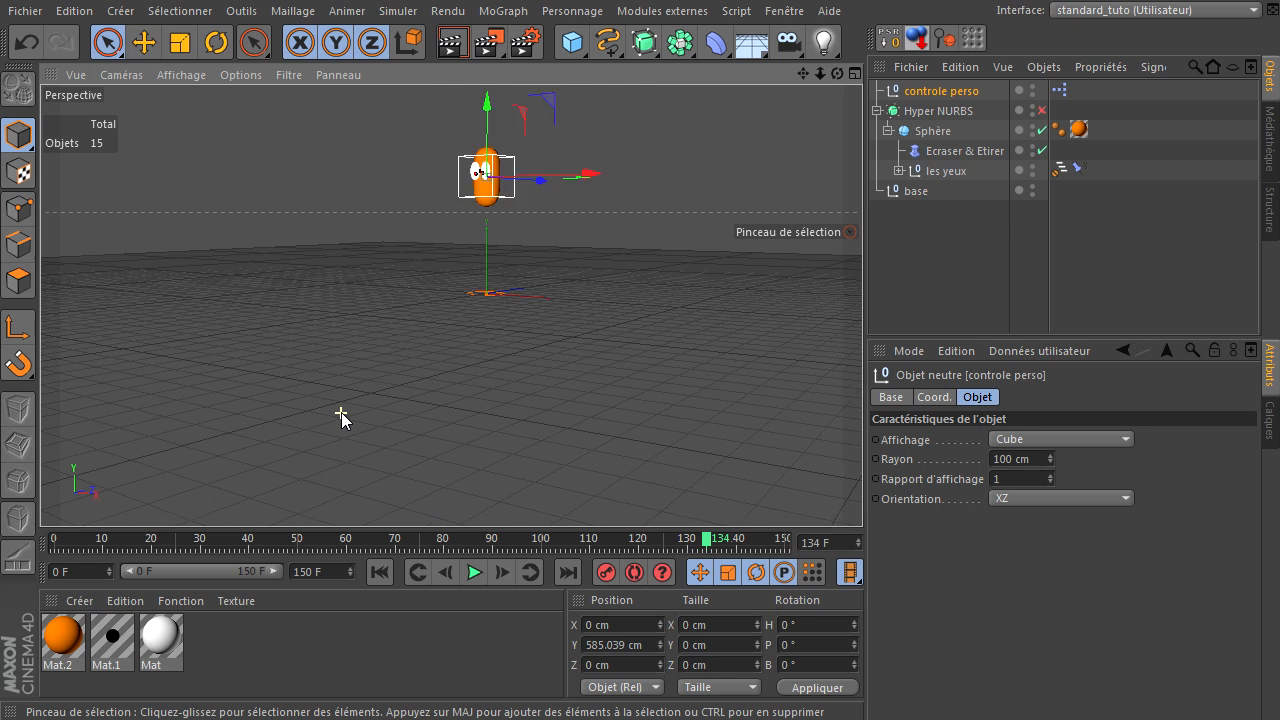
drag(820, 73, 862, 490)
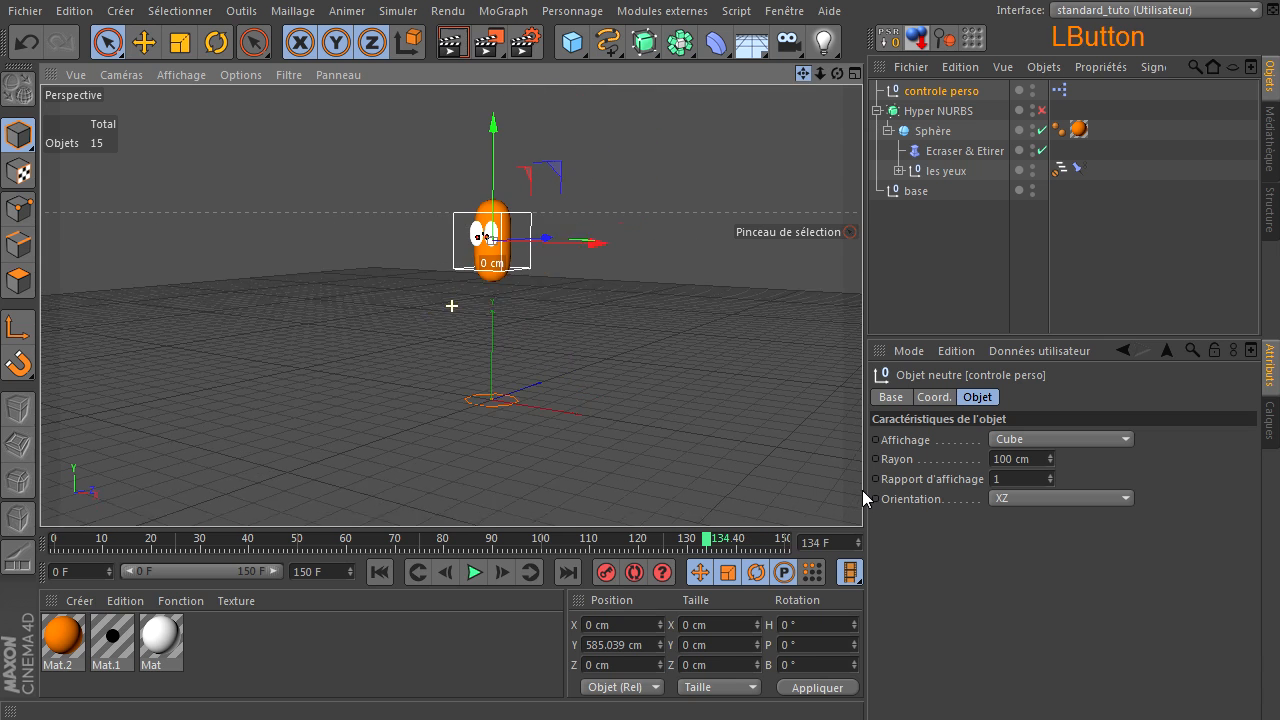
drag(476, 160, 475, 280)
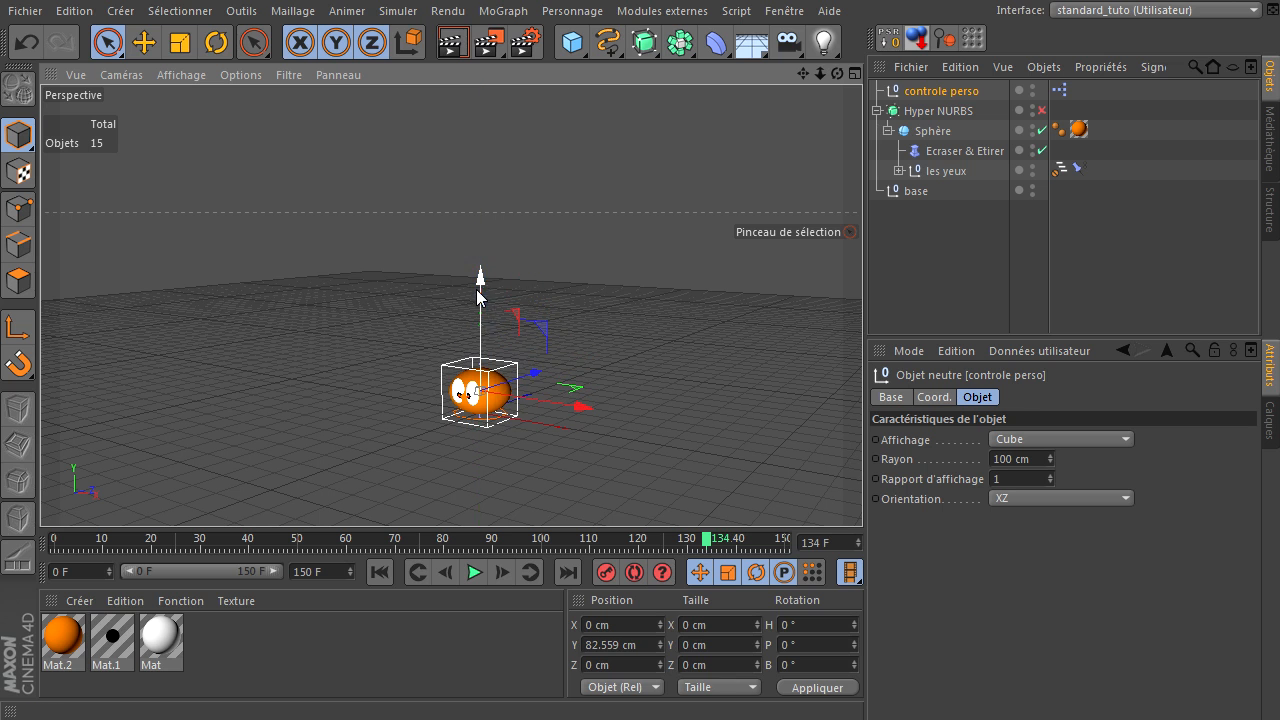
Step: Play the timeline and move controle perso to about 160 cm in Y and 220 cm in Z to test the deformation
click(474, 572)
scroll(536, 392, up, 5)
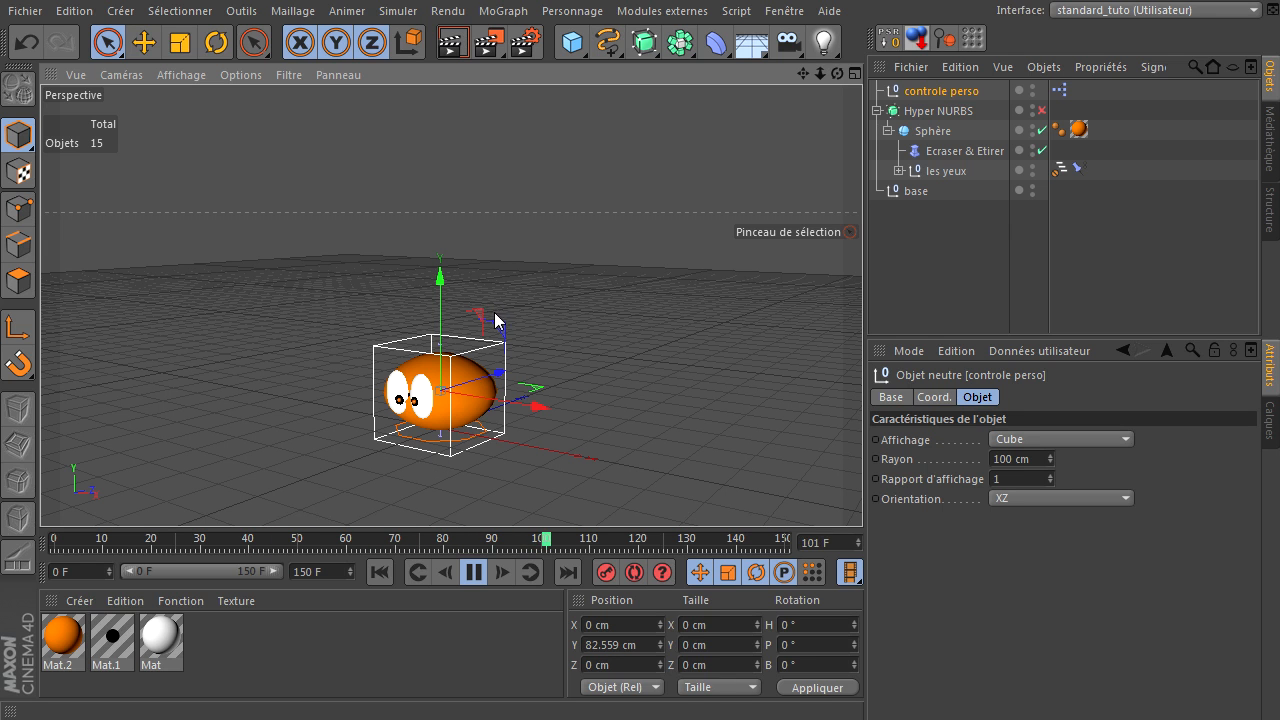
drag(482, 320, 533, 272)
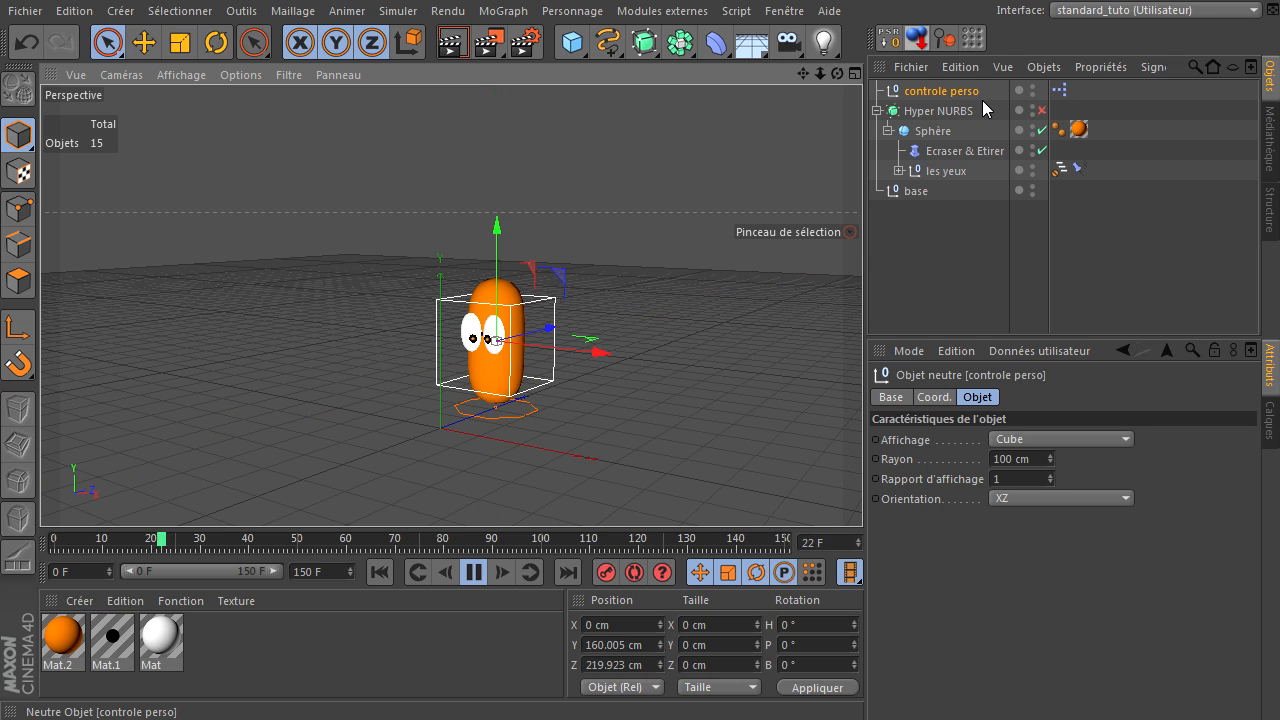
Step: Bring controle perso back to about -12 cm in Z with Y set to 100 cm, and stop playback at frame 0
drag(538, 274, 474, 313)
click(638, 643)
text(100)
key(Return)
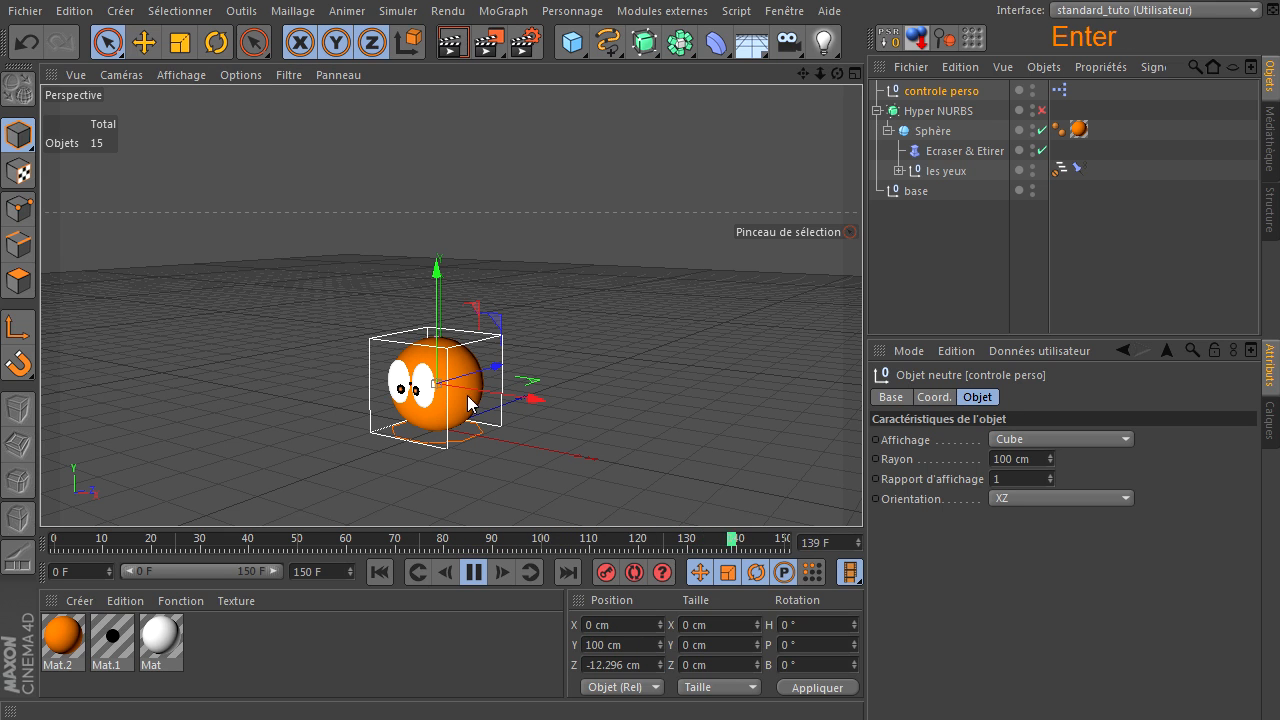
click(476, 572)
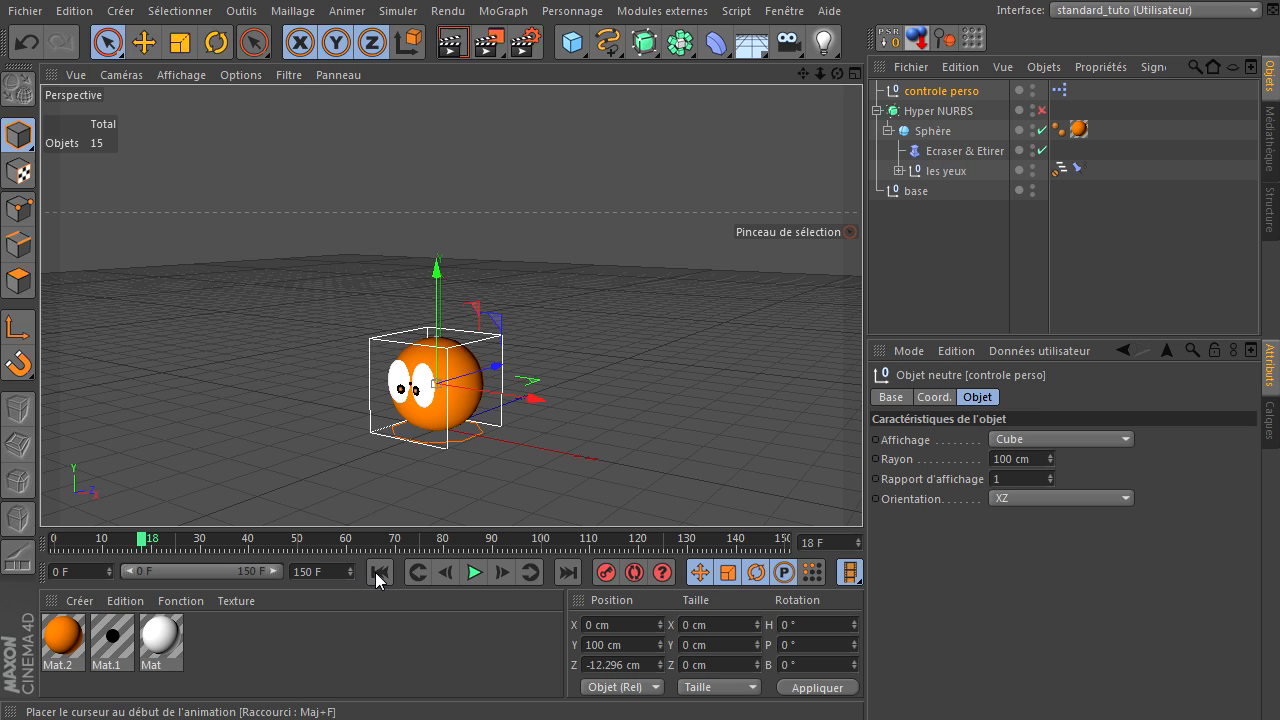
click(376, 571)
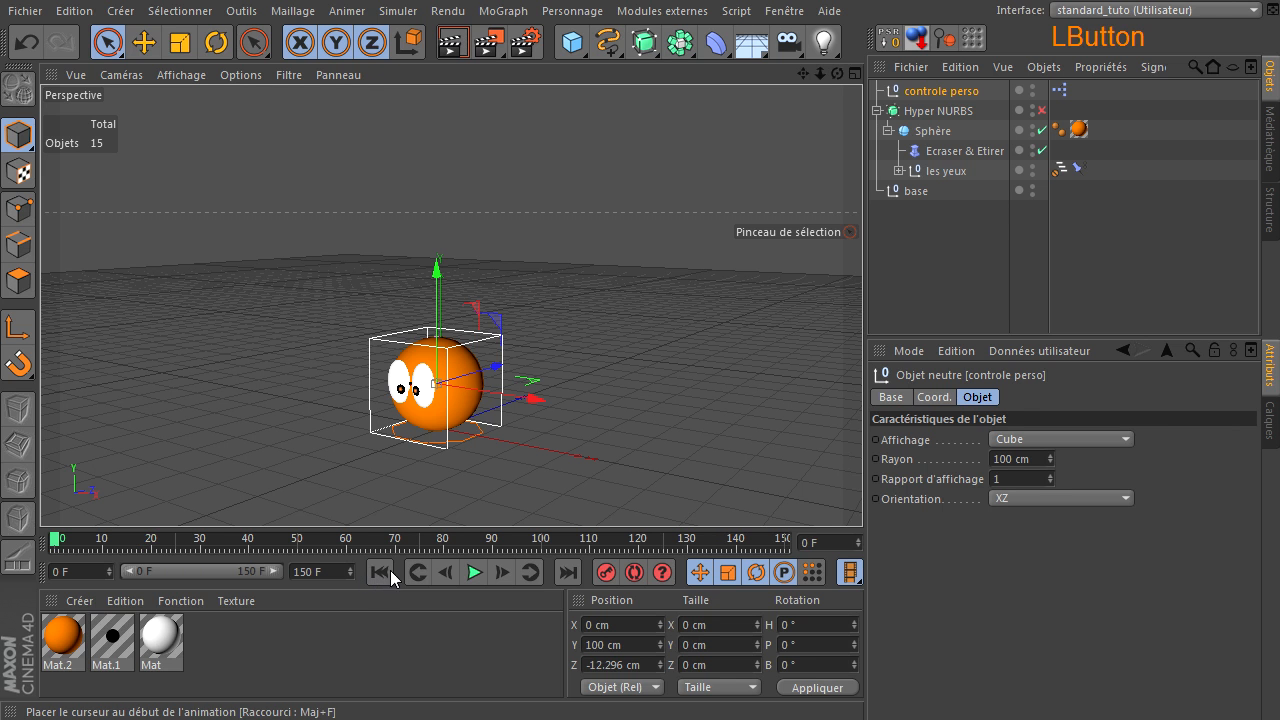
Step: Reposition both pupil controllers in the eyes, placing the second at about -15.5 cm in X and -3.6 cm in Y
alt+drag(862, 490, 728, 200)
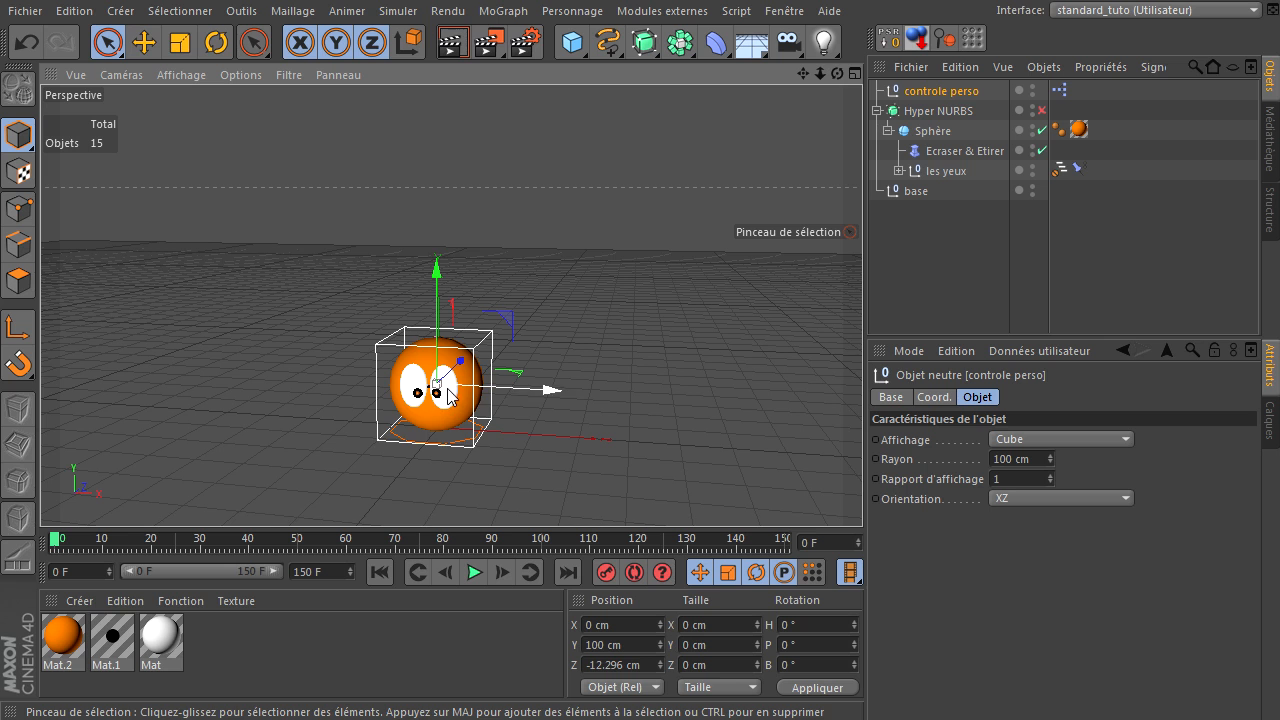
scroll(417, 423, up, 2)
scroll(417, 423, up, 1)
scroll(417, 423, up, 1)
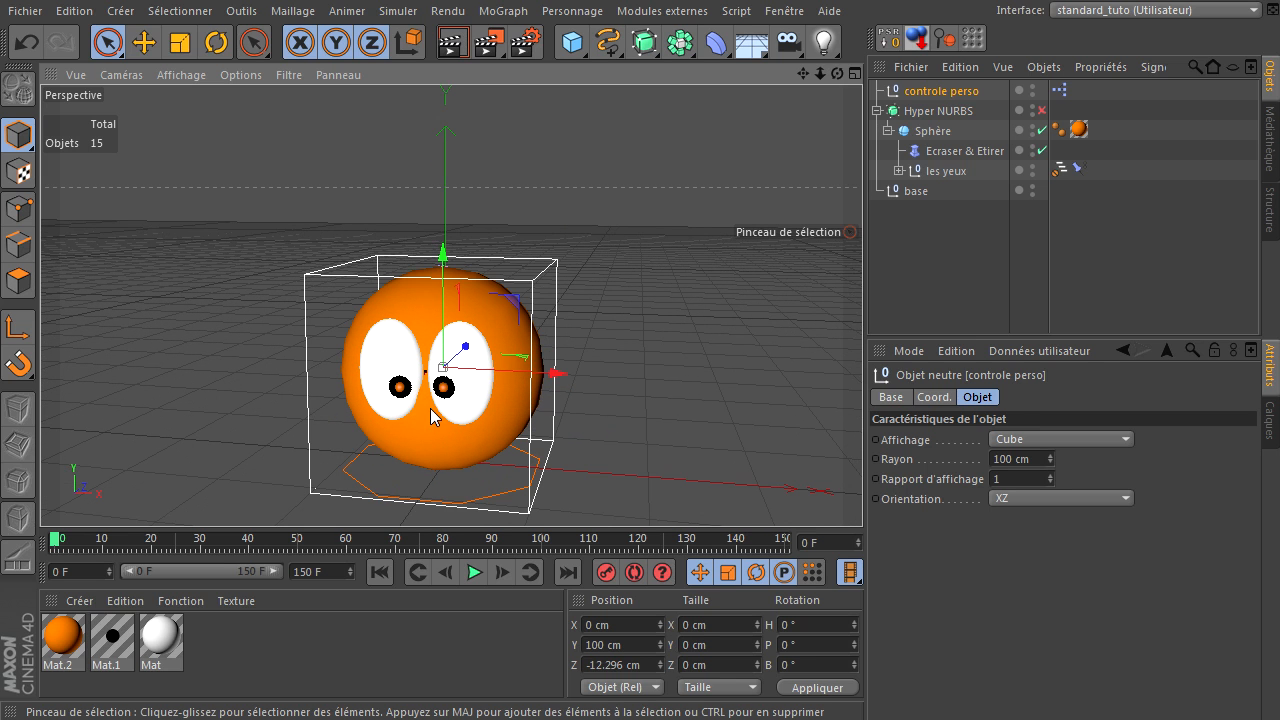
click(401, 392)
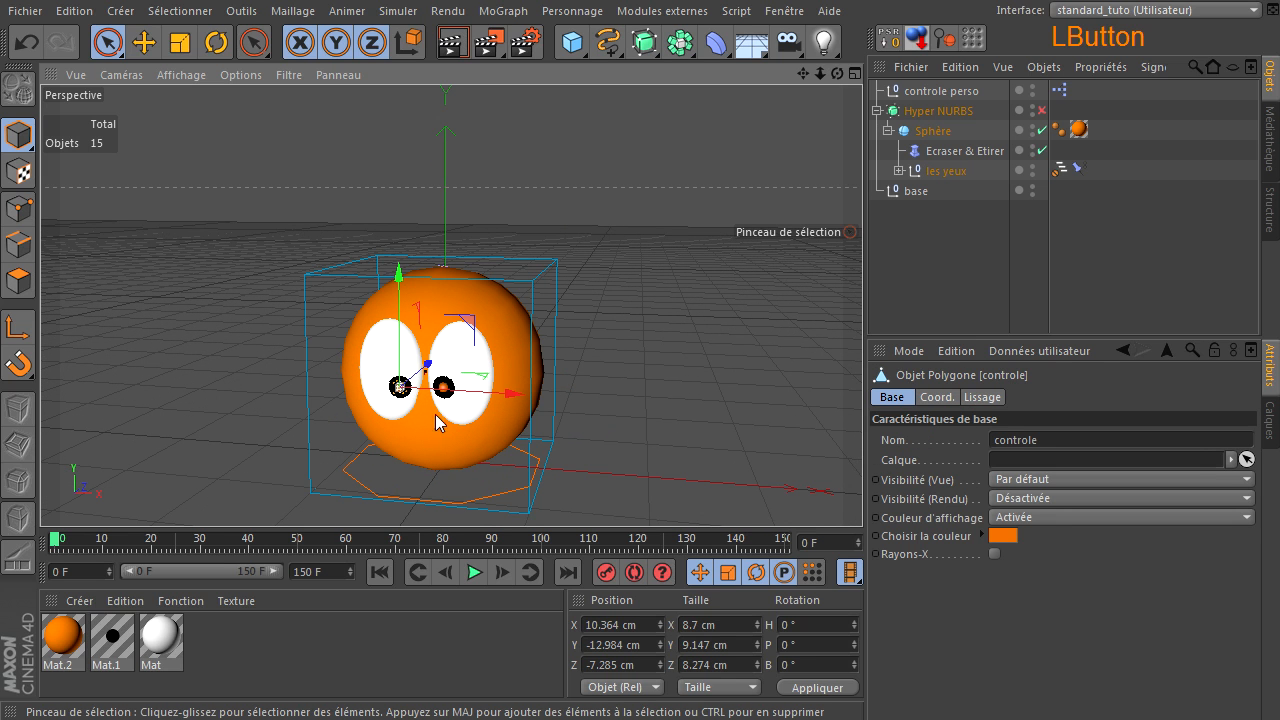
drag(456, 289, 474, 316)
drag(446, 393, 517, 311)
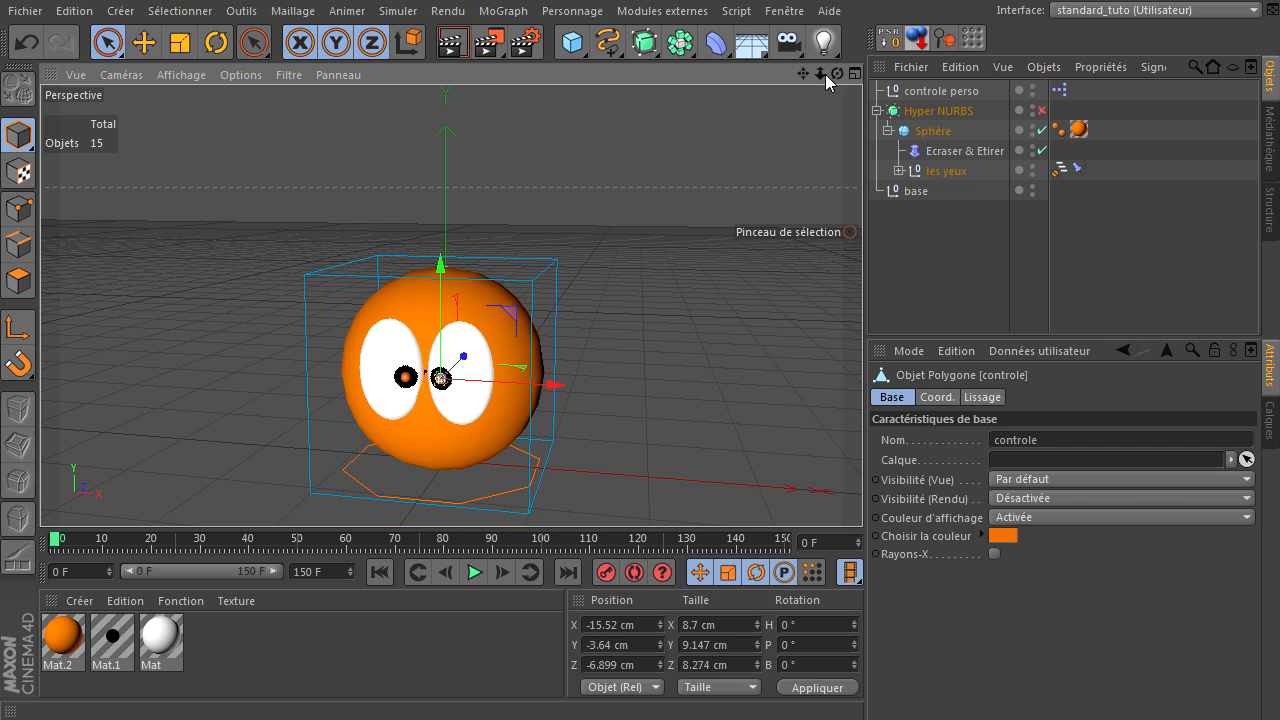
Step: Clear the selection and render the view to check the character without its controllers
drag(840, 75, 802, 84)
click(747, 157)
scroll(584, 277, down, 4)
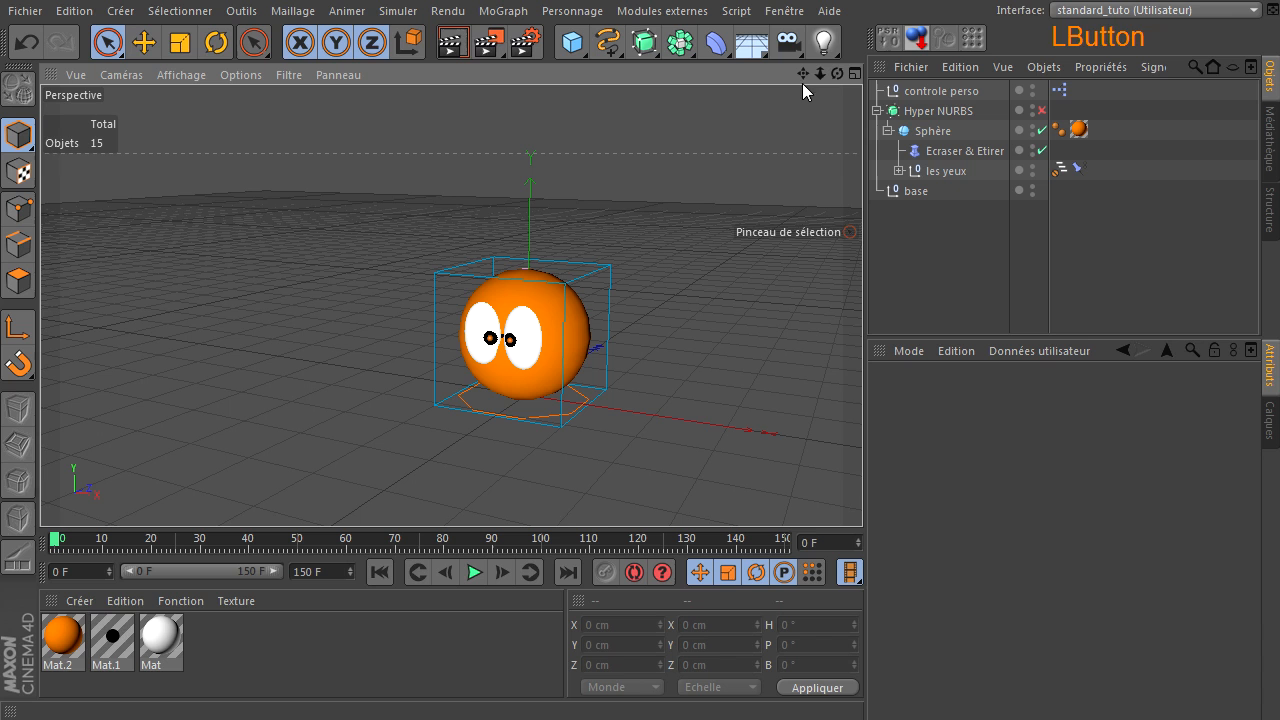
click(452, 42)
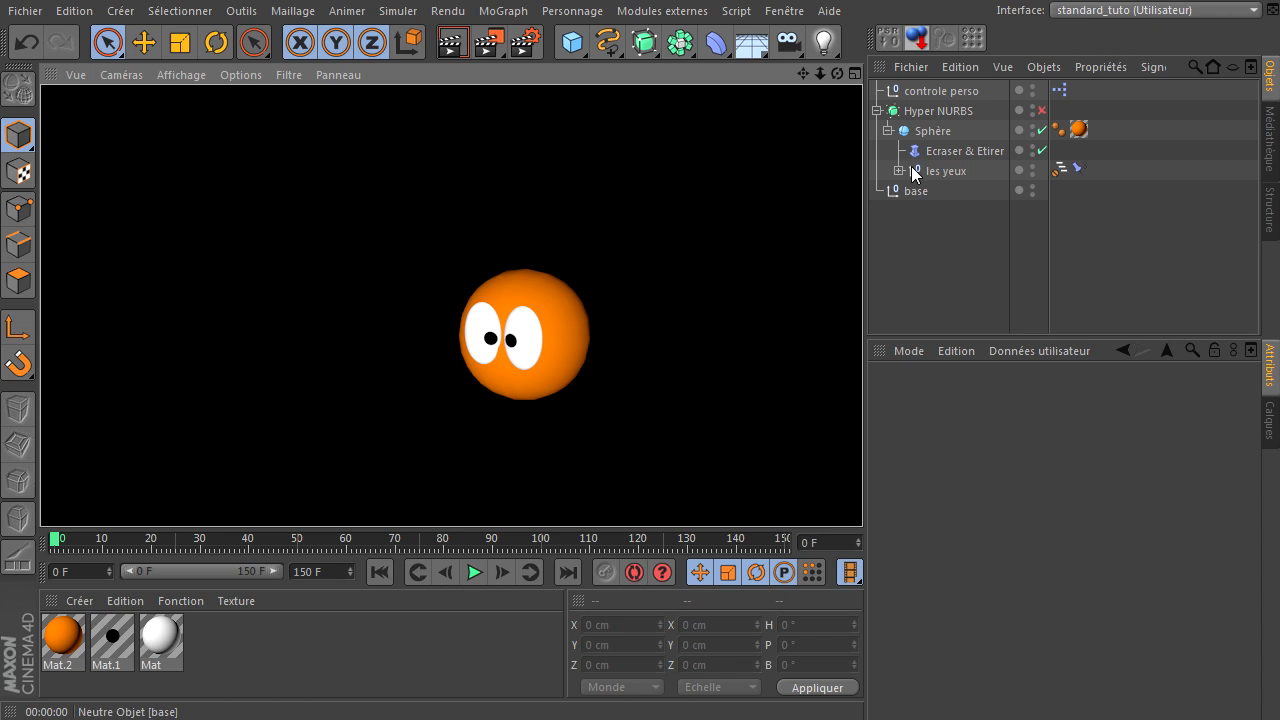
click(623, 315)
Step: Select controle perso and raise it to about 102 cm in Y
click(607, 284)
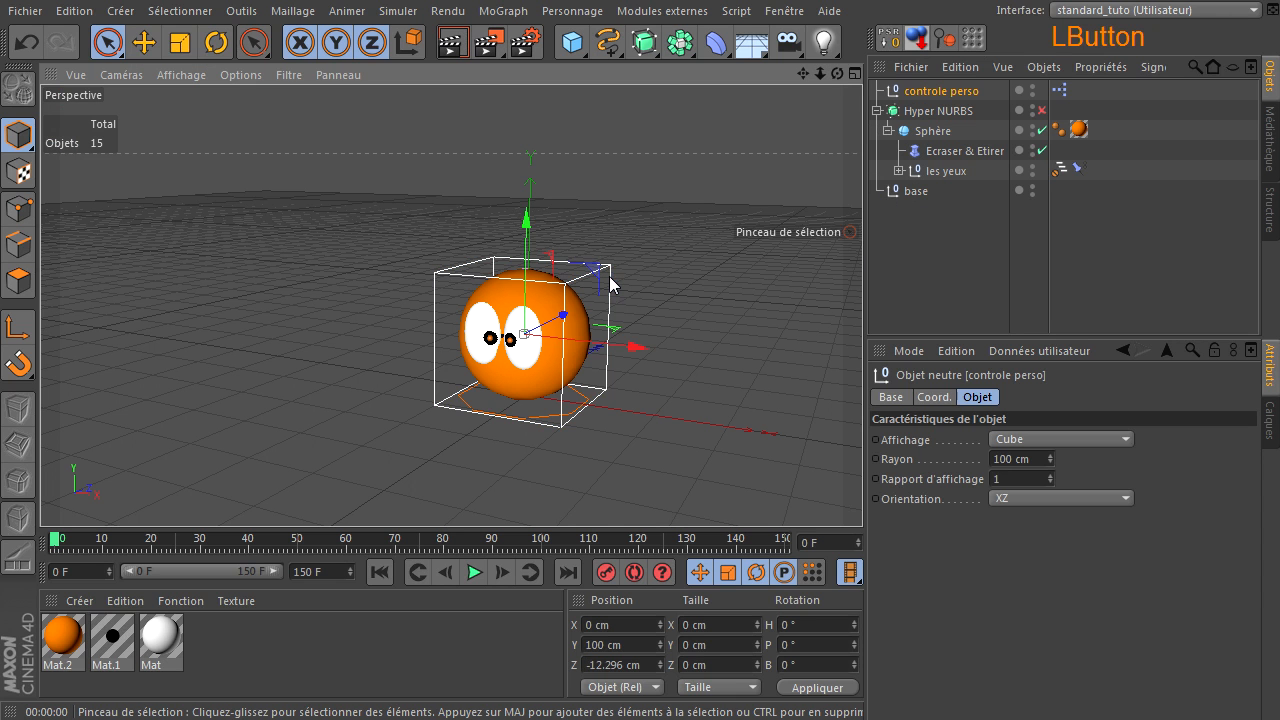
drag(522, 222, 550, 220)
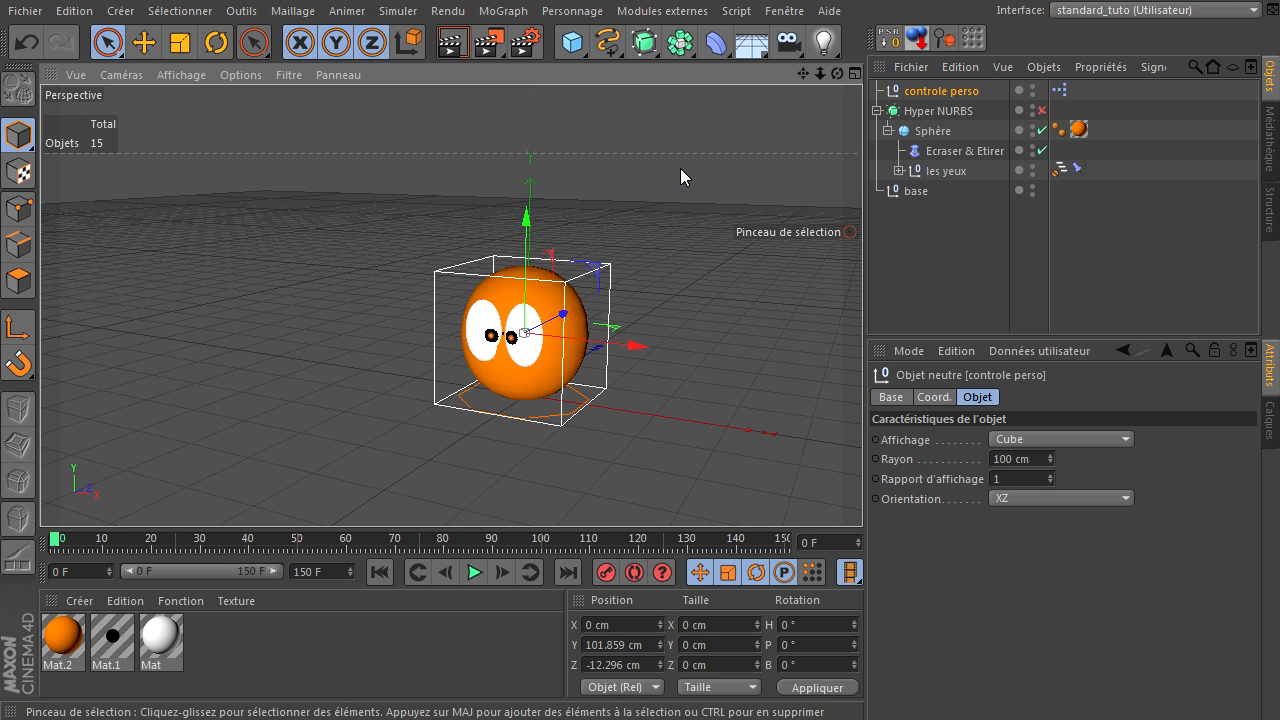
drag(834, 74, 862, 490)
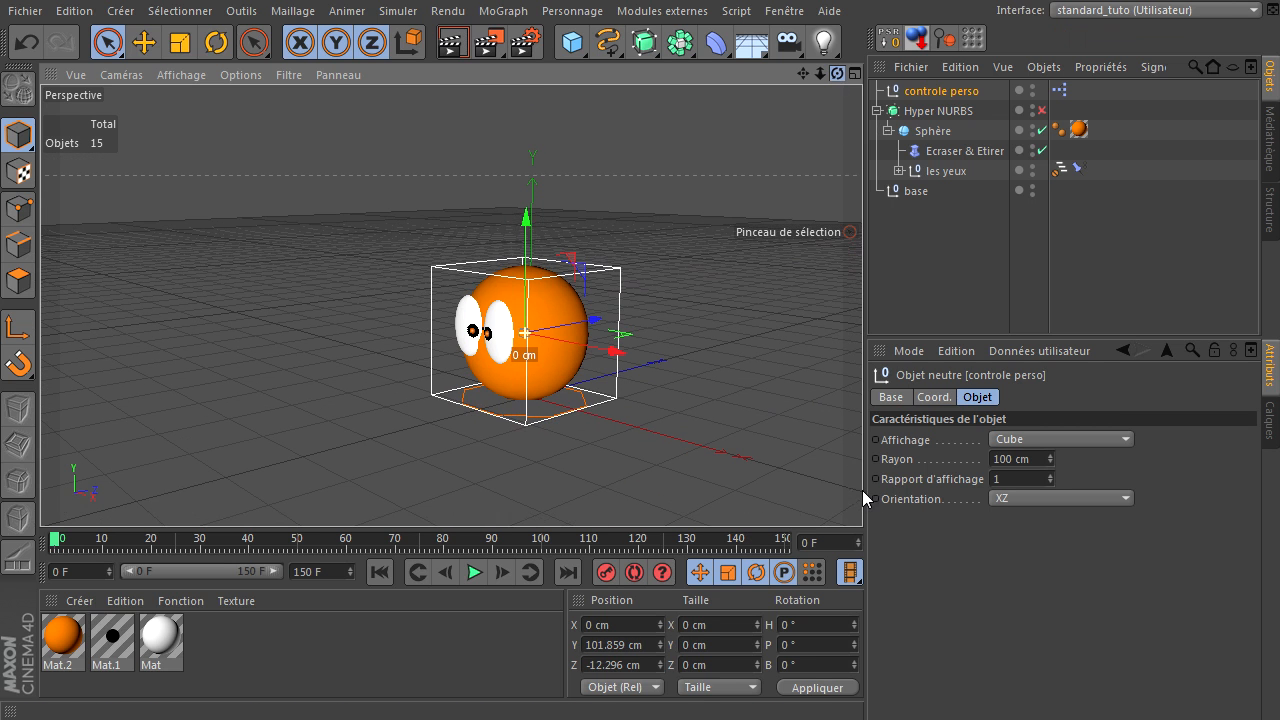
Step: Add a cube, stand it on the floor and move it in front of the character to about -334 cm in Z
click(572, 42)
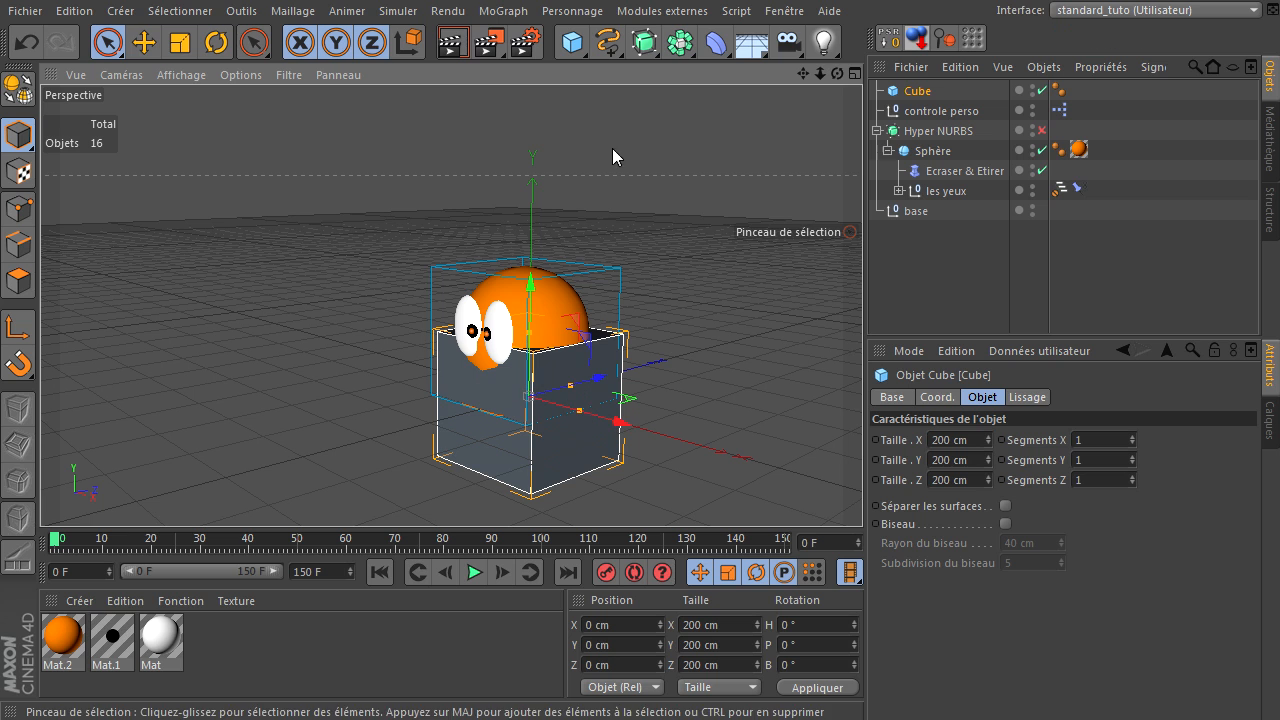
click(917, 39)
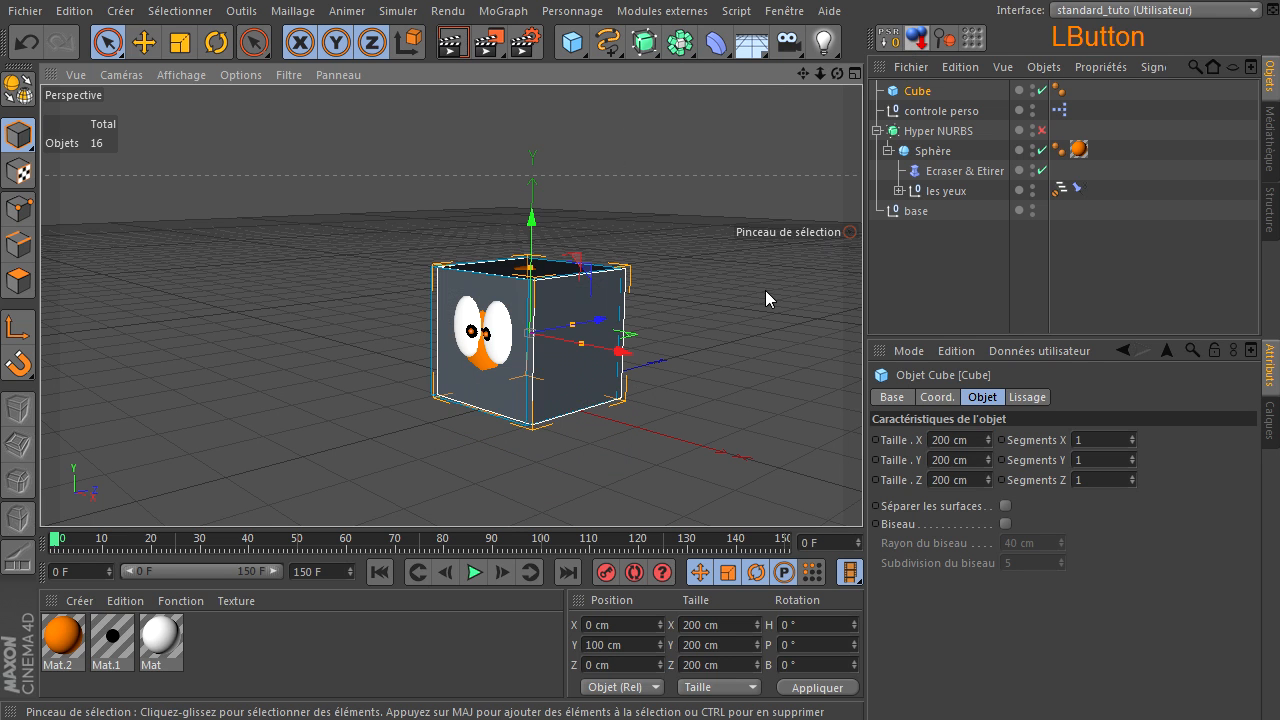
drag(590, 338, 443, 363)
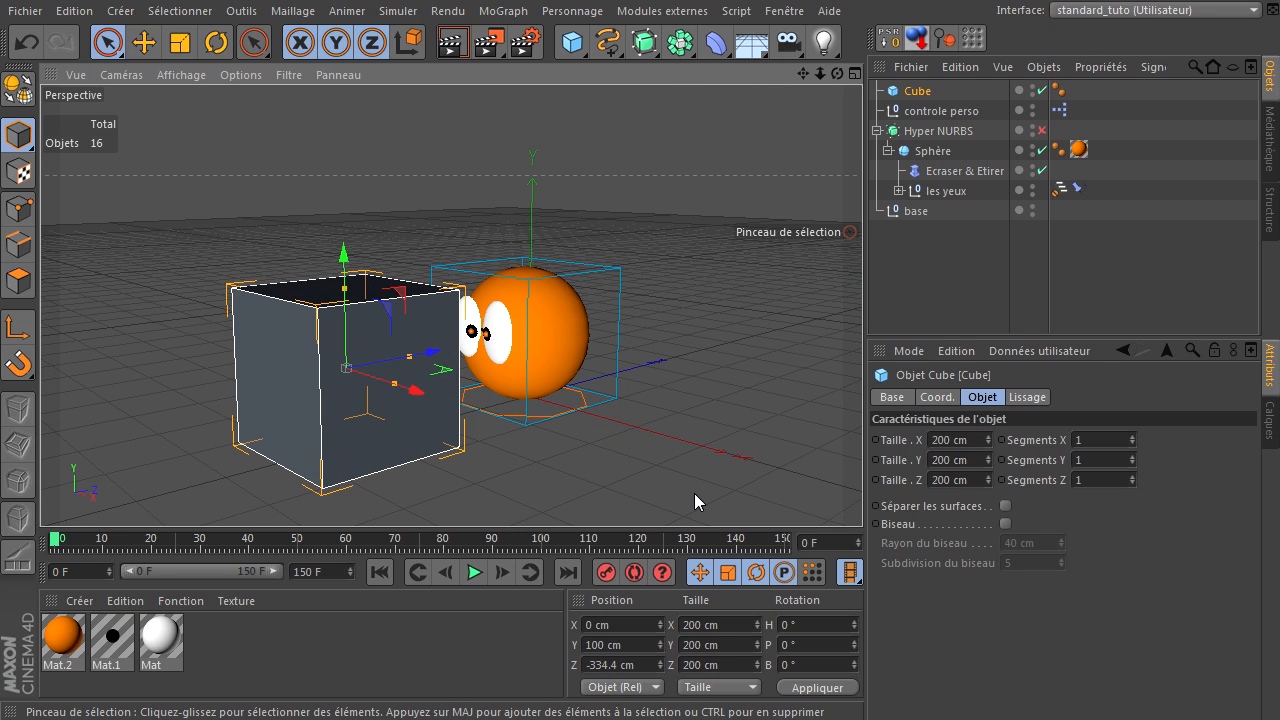
Step: Set the cube's Y size to 100 cm and drop it back onto the floor
click(976, 458)
text(100)
key(Return)
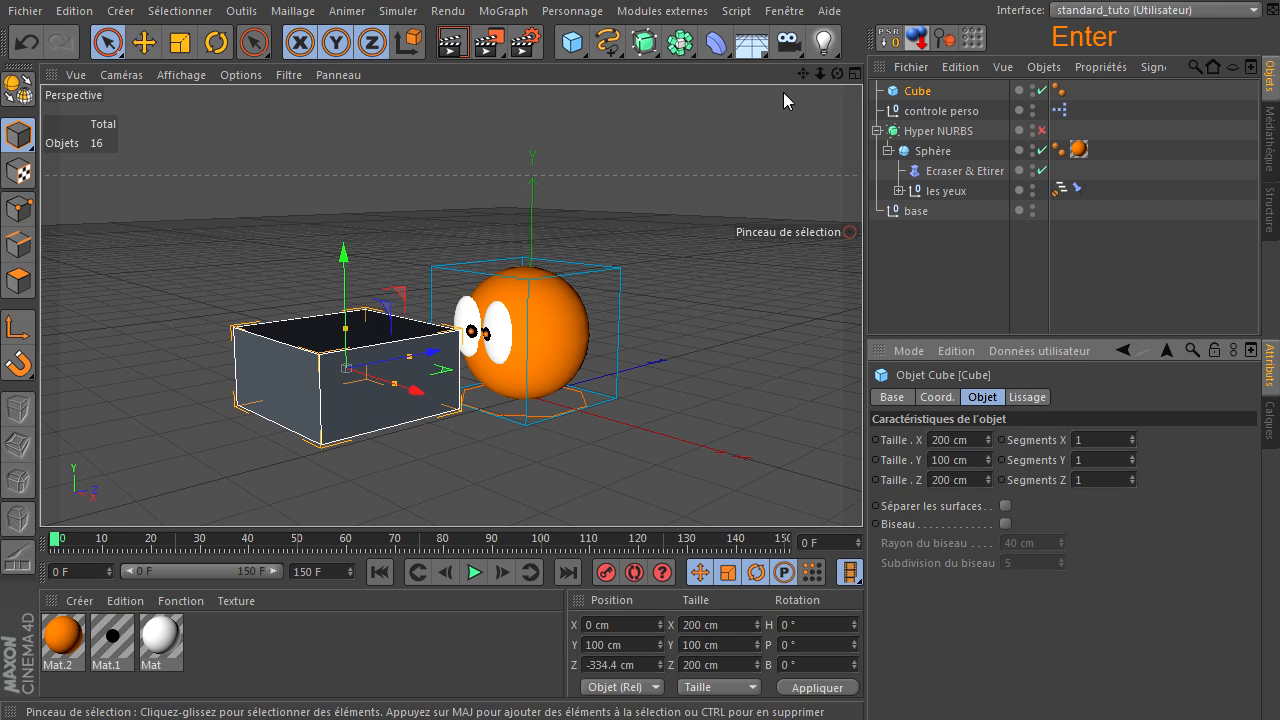
click(917, 39)
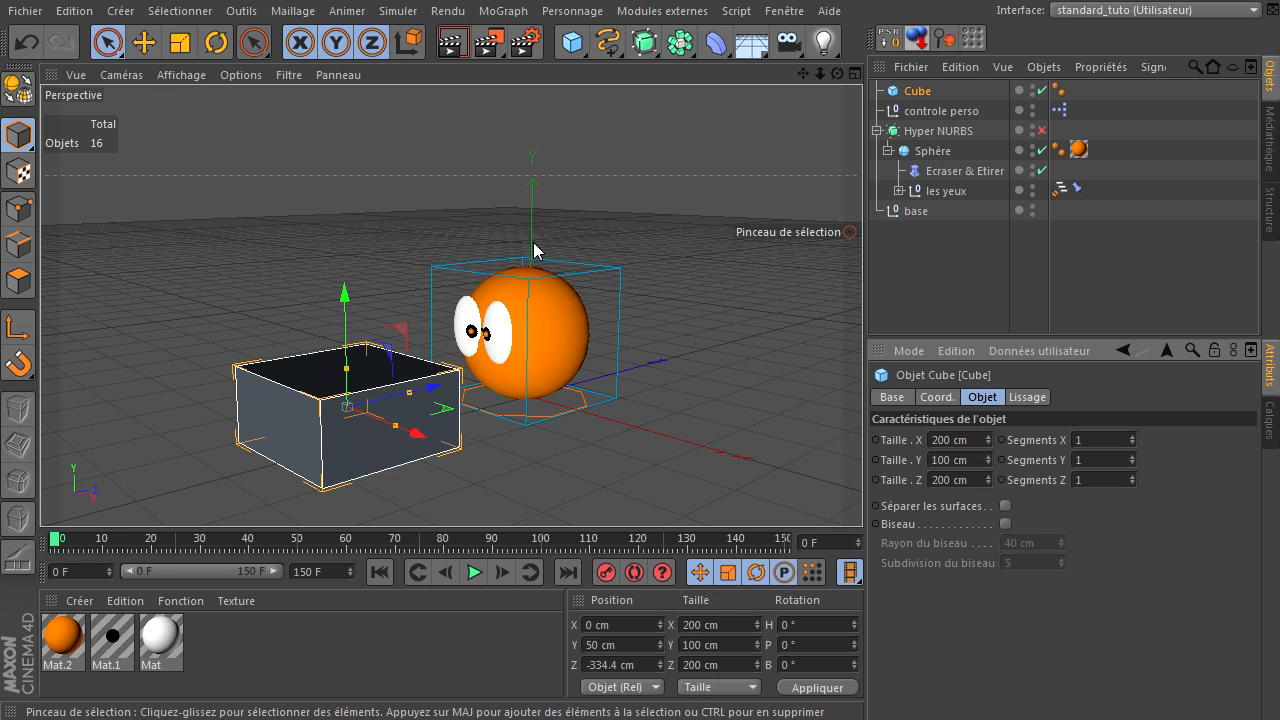
Step: Move controle perso over the cube, back off it, and over it again at about 291 cm in Y and -307 cm in Z
click(591, 278)
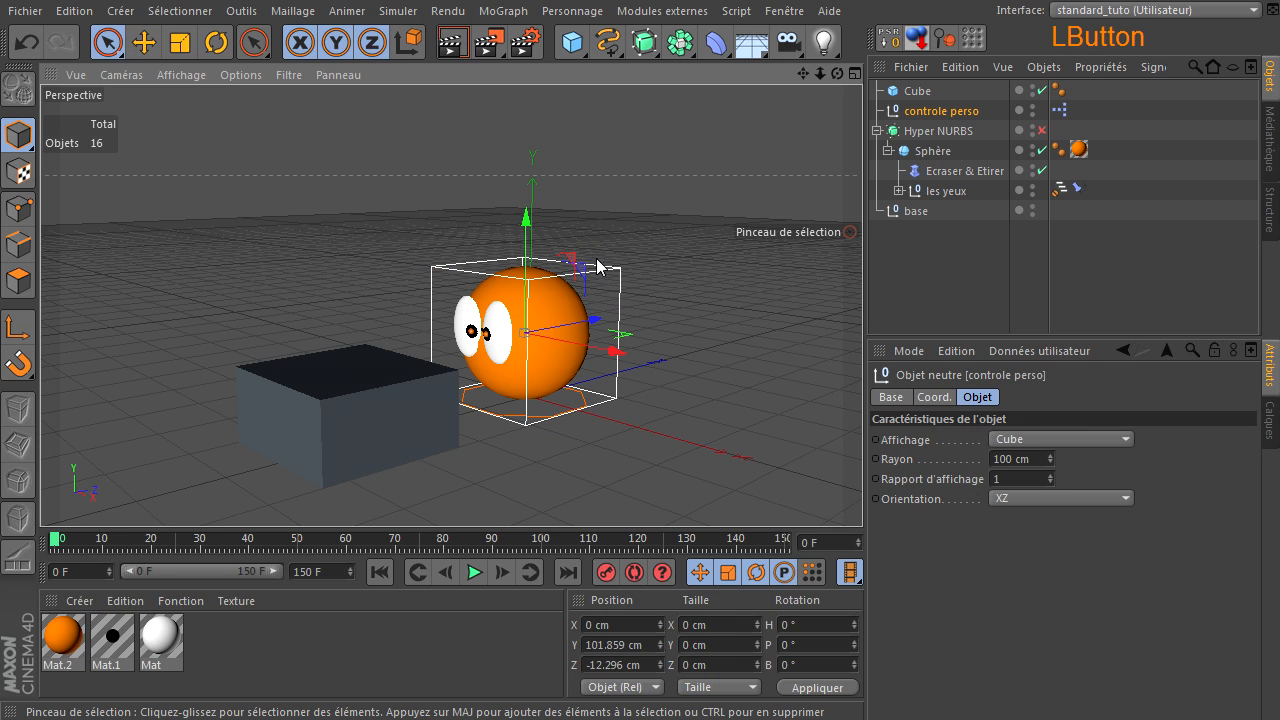
drag(597, 266, 396, 186)
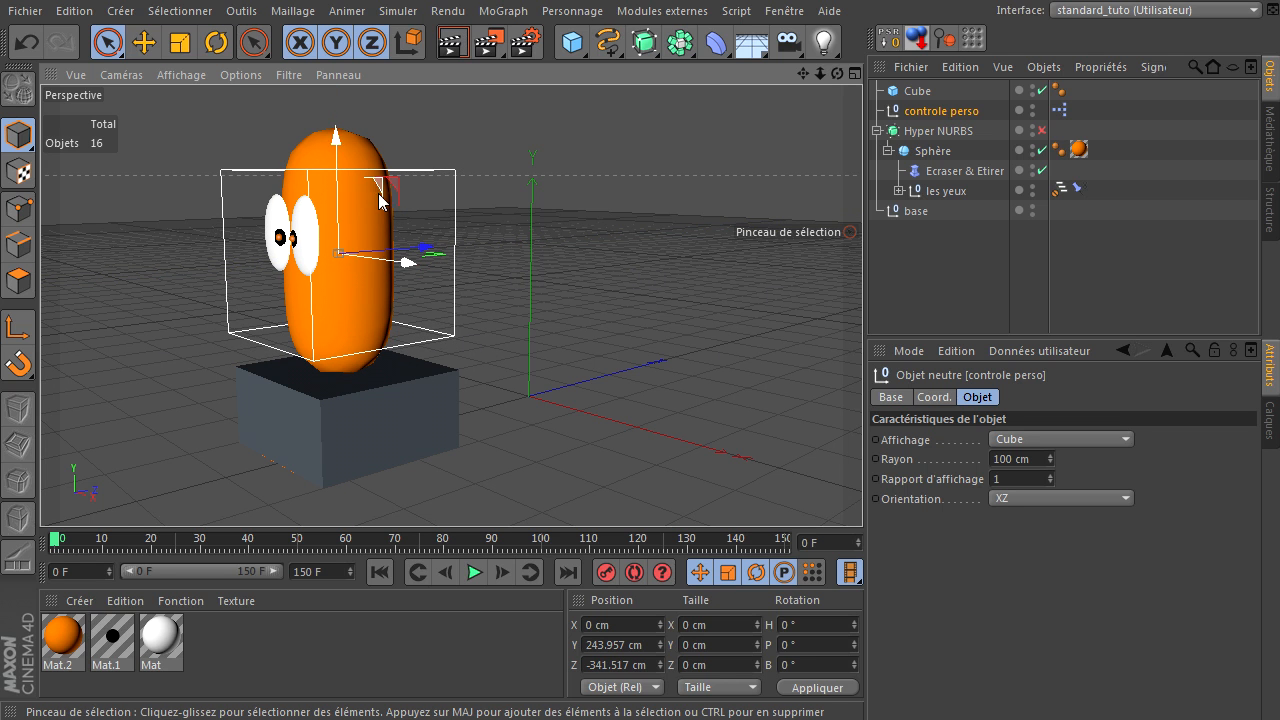
drag(394, 183, 573, 395)
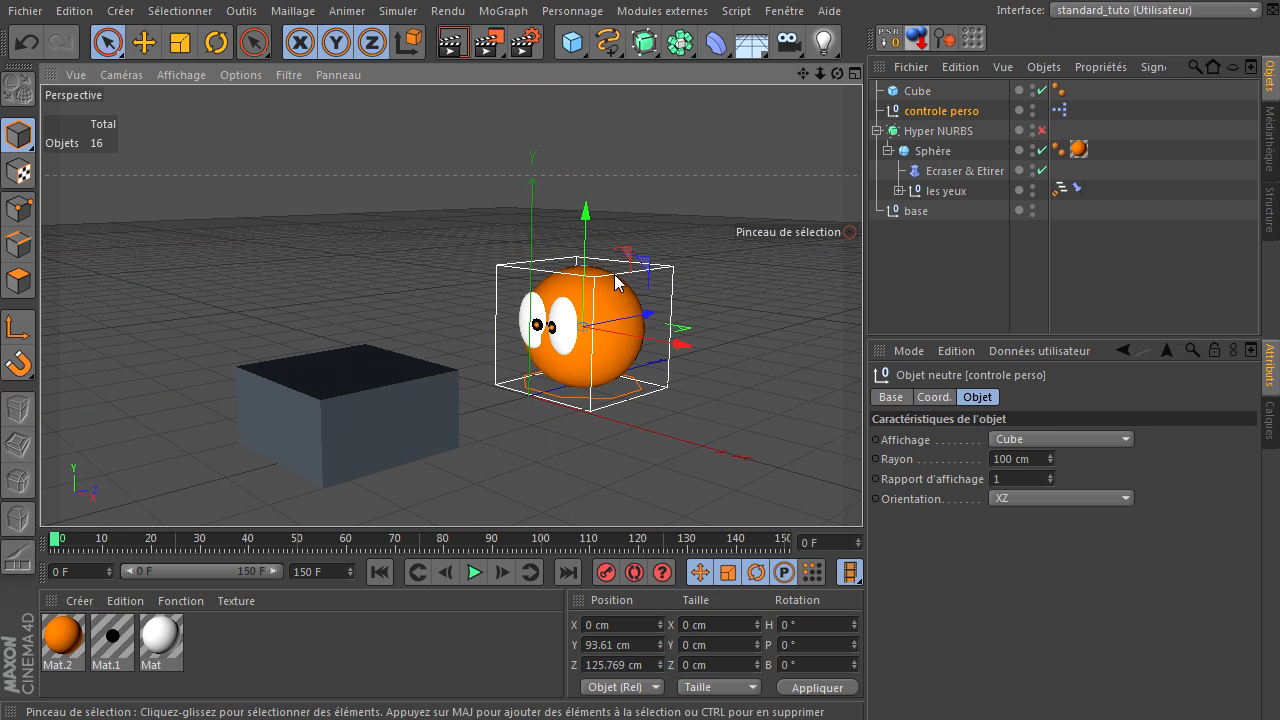
drag(632, 256, 410, 145)
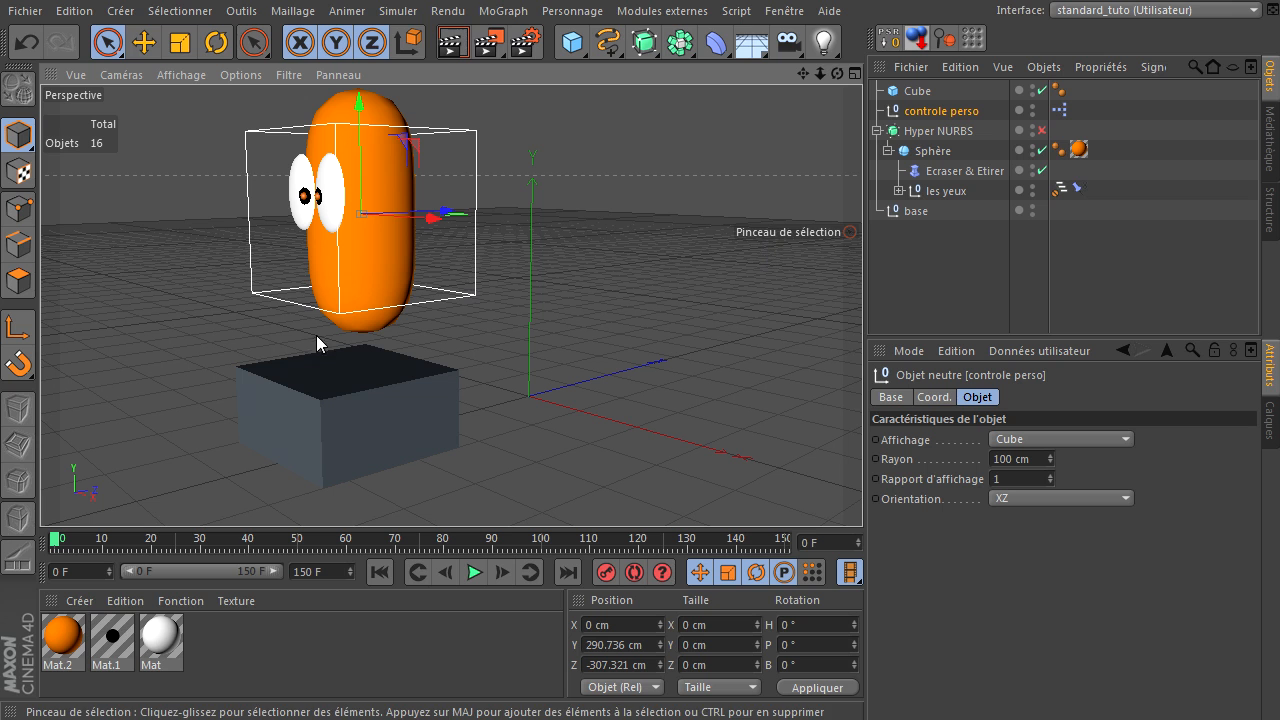
Step: Raise the base to the cube's upper face at about 102 cm in Y and lower controle perso to about 202 cm
click(893, 212)
drag(368, 325, 376, 252)
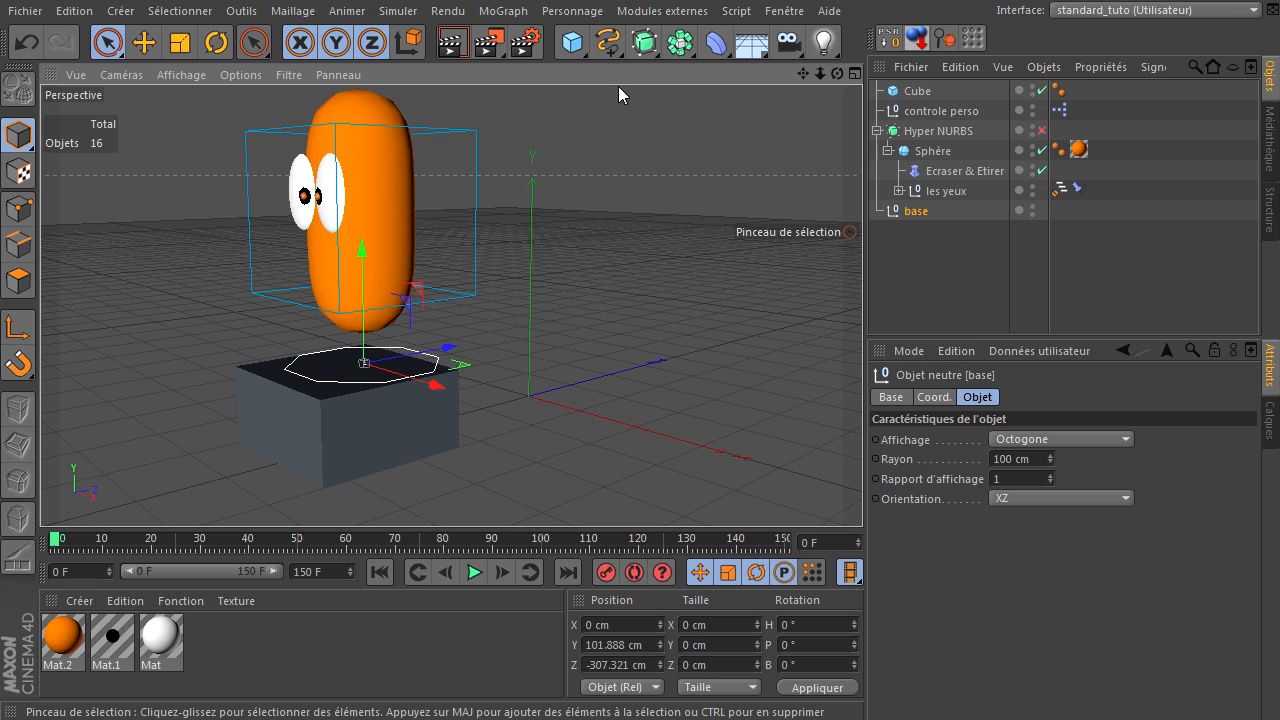
click(473, 136)
drag(362, 100, 361, 178)
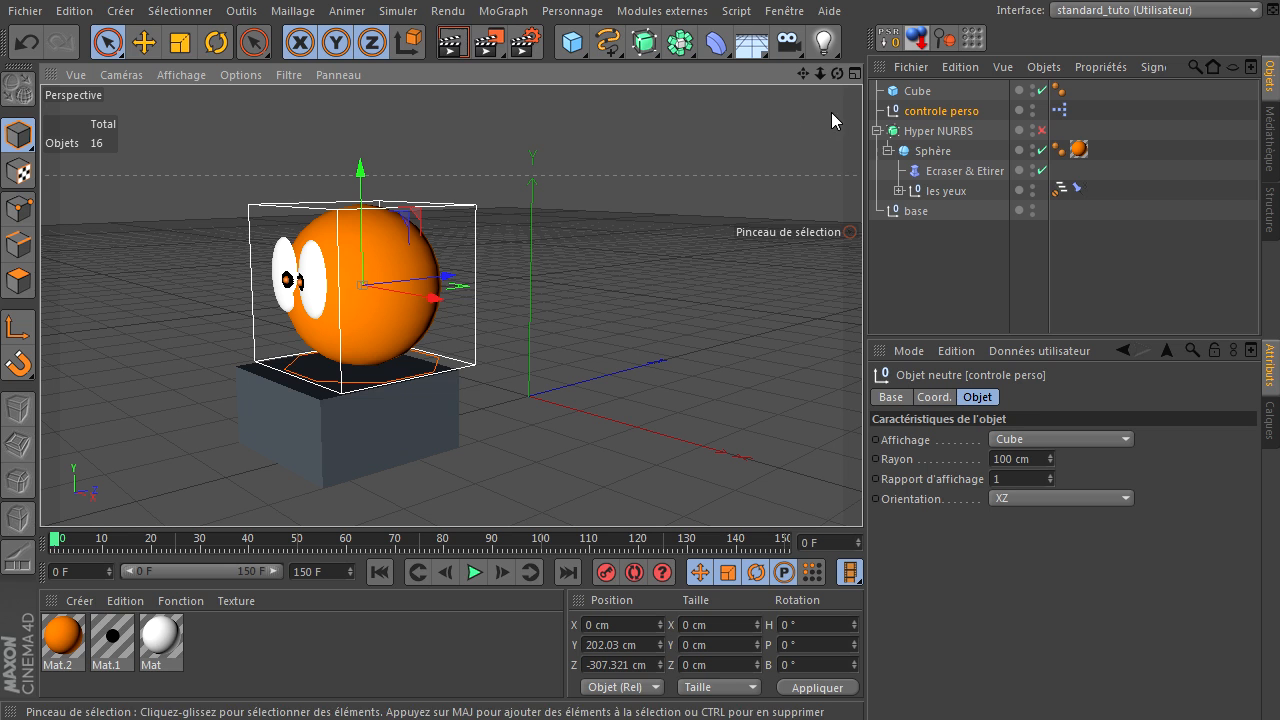
Step: Fine-tune the base's height above the cube to about 103 cm in Y
mouse_move(838, 74)
mouse_down()
mouse_move(864, 491)
mouse_move(838, 89)
mouse_up()
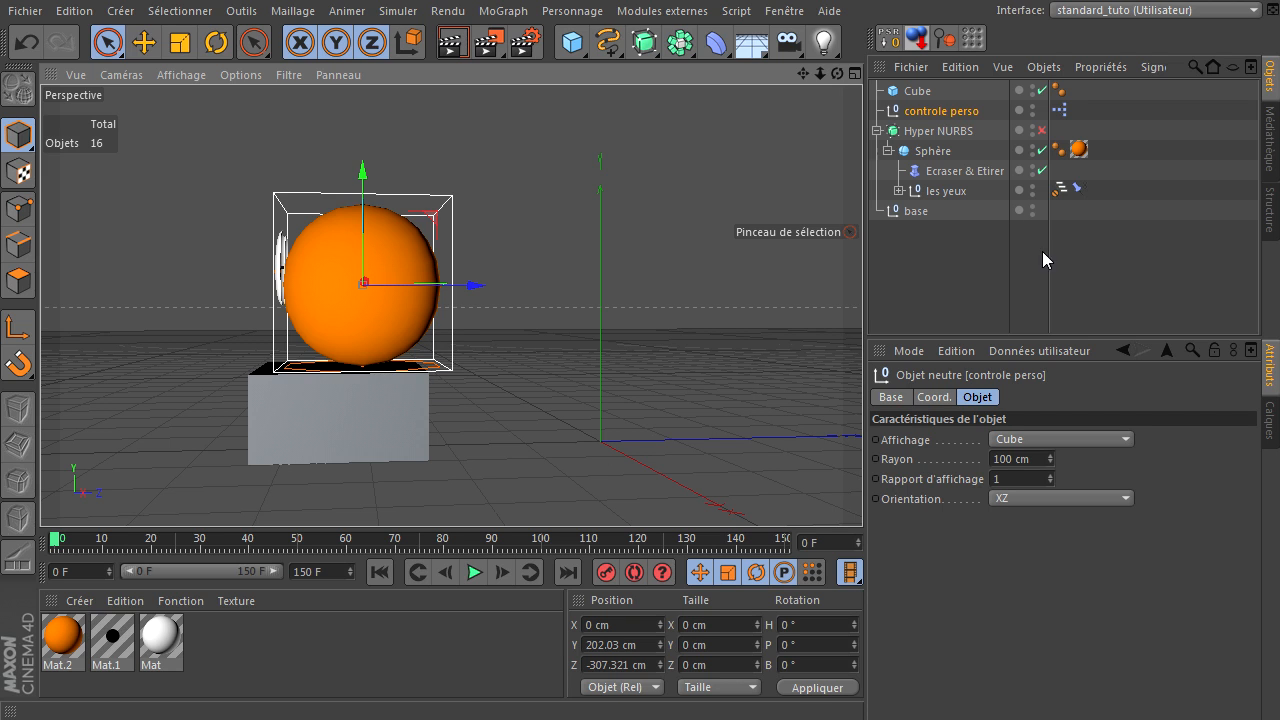
click(912, 214)
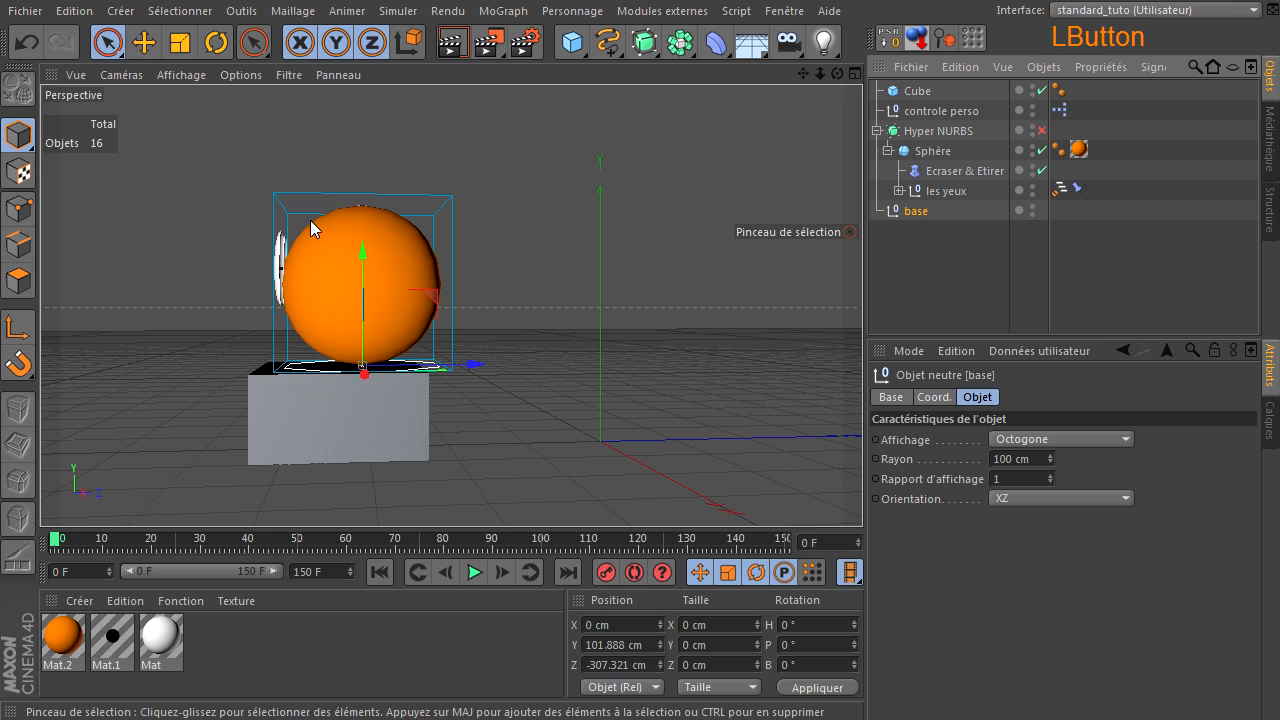
drag(359, 246, 396, 247)
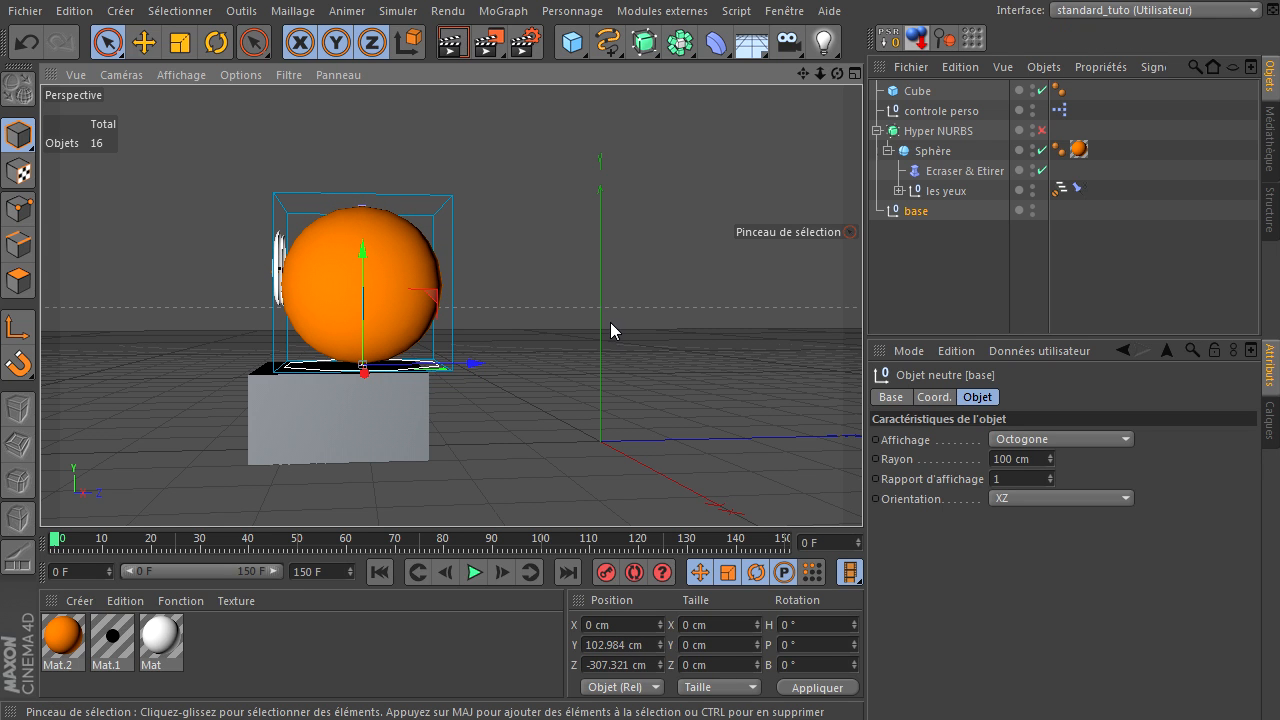
Step: Move controle perso and base together off the cube to about 17 cm in Z, and set controle perso to about 99 cm in Y
ctrl+click(918, 109)
drag(430, 262, 682, 342)
click(940, 110)
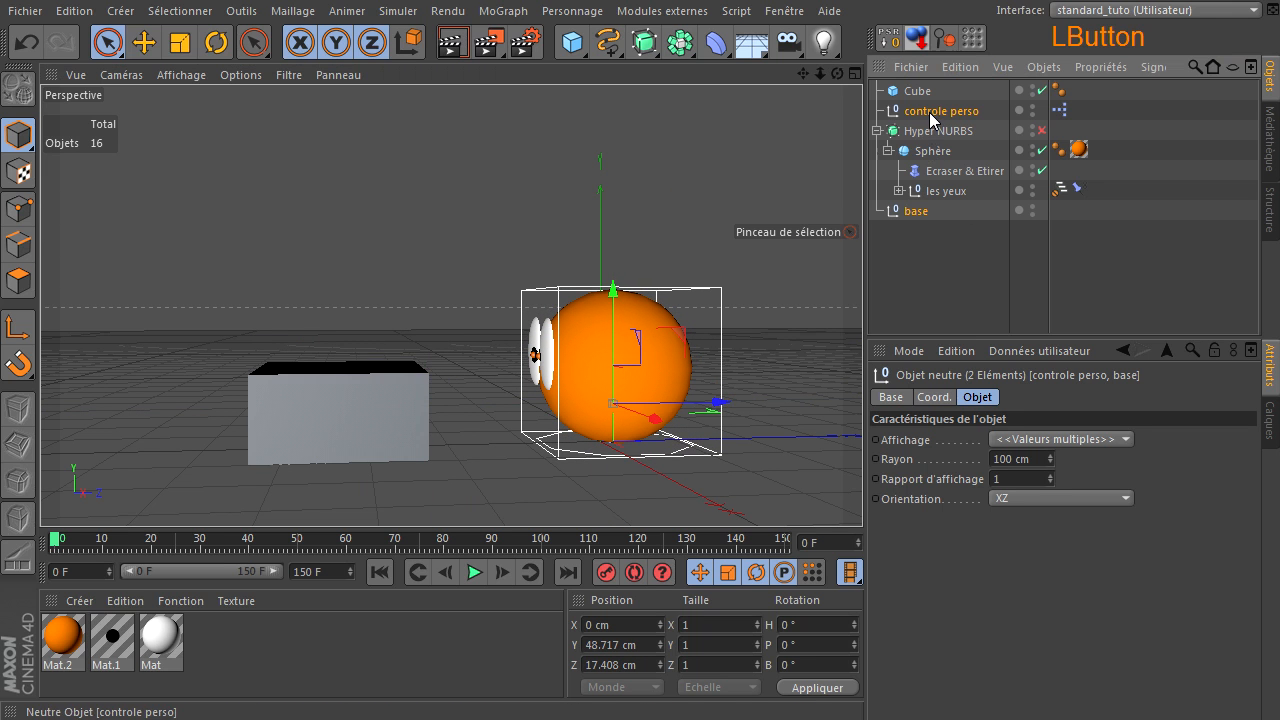
drag(613, 258, 665, 257)
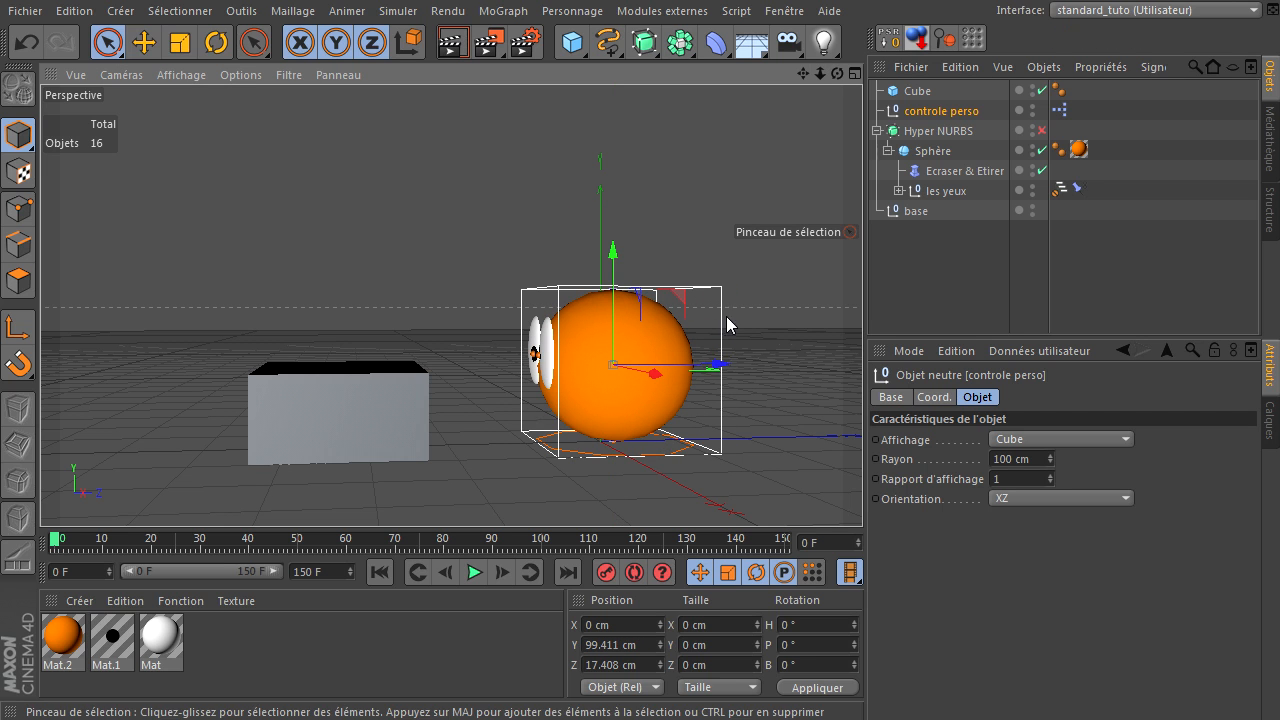
Step: Lower the base to about -103 cm in Y, bring controle perso down to match, and clear the selection
click(916, 211)
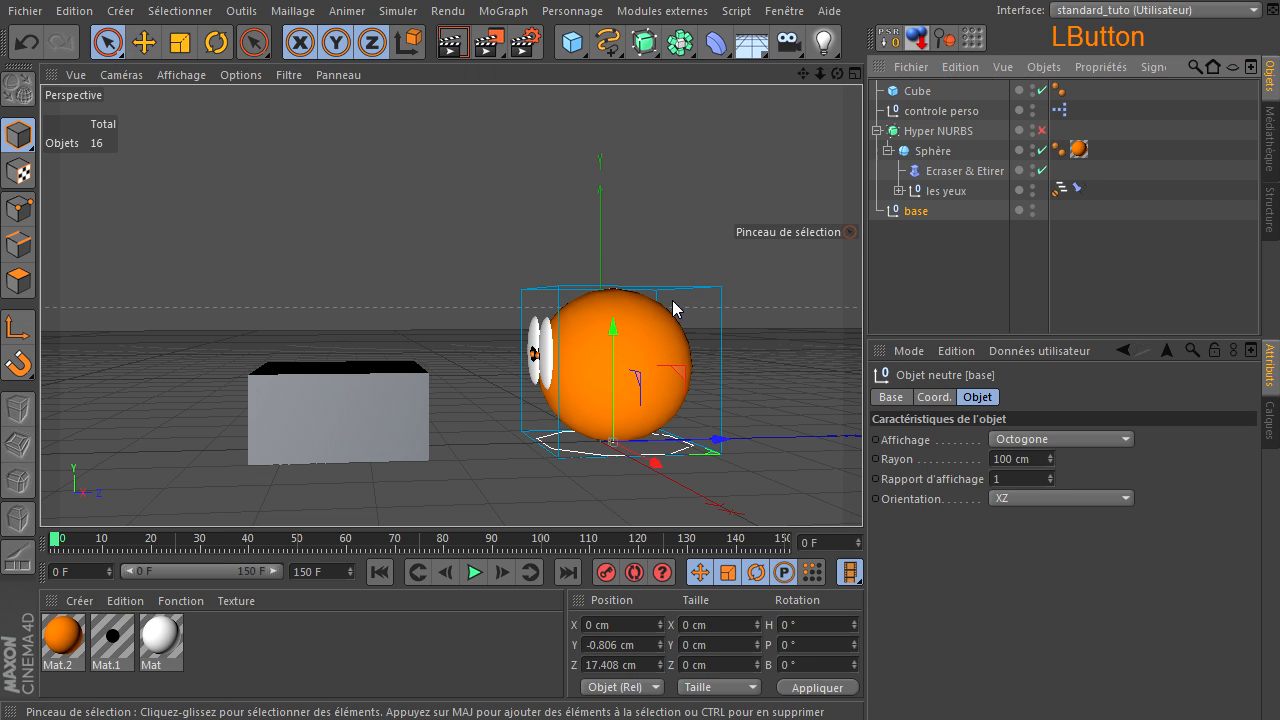
drag(611, 326, 613, 415)
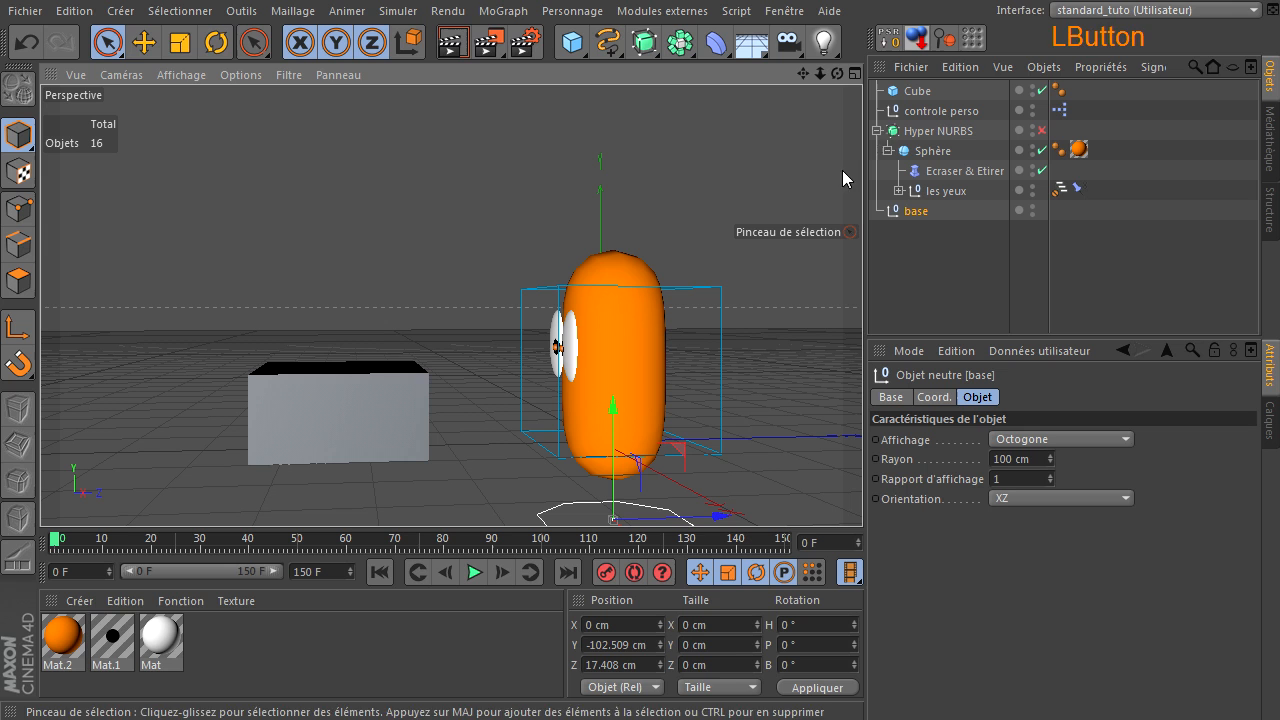
click(926, 112)
drag(615, 255, 624, 324)
click(694, 216)
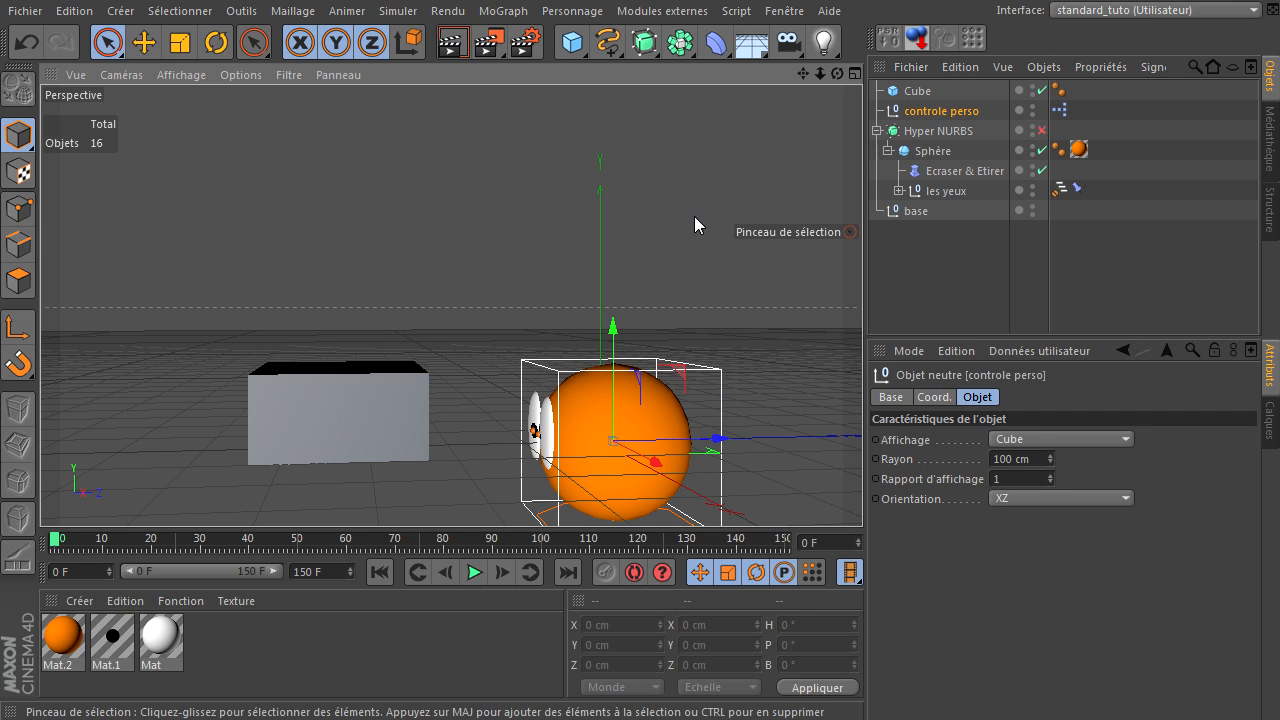
Step: Delete the test cube in front of the character
drag(837, 74, 861, 487)
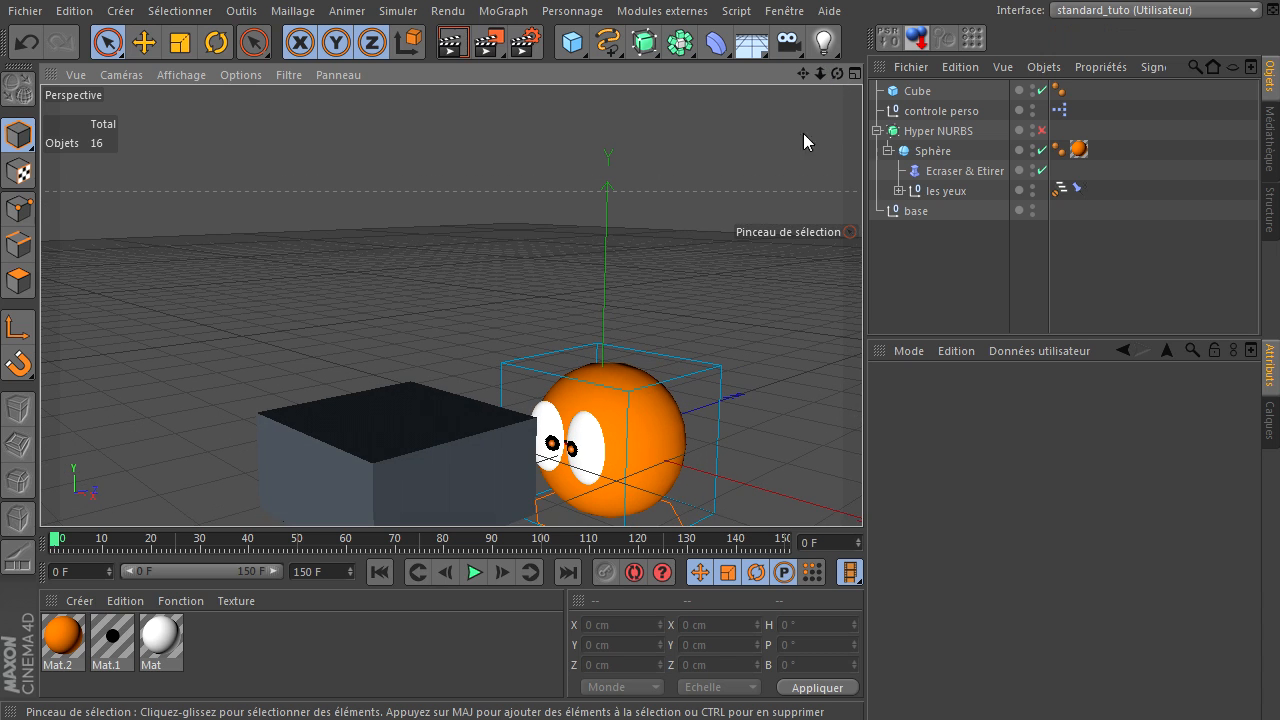
click(442, 443)
key(Delete)
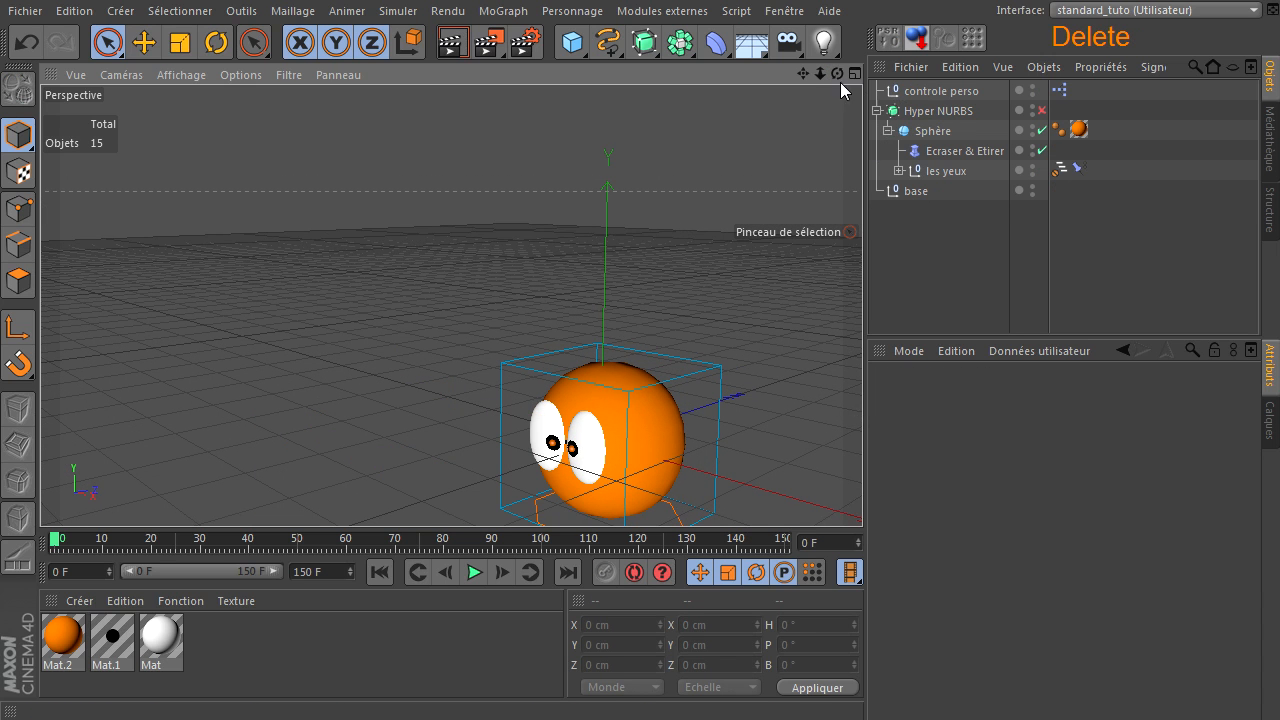
Step: Collapse the Hyper NURBS hierarchy and move base directly below controle perso in the object list
drag(803, 75, 670, 215)
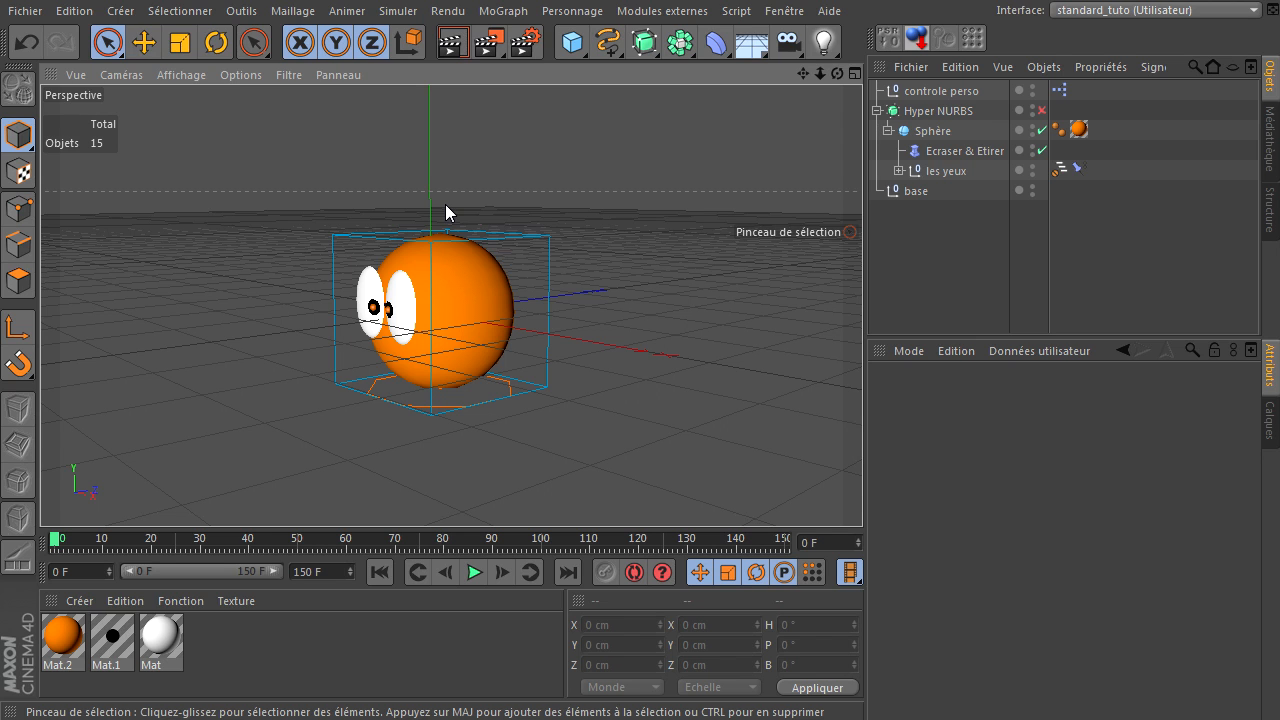
click(912, 193)
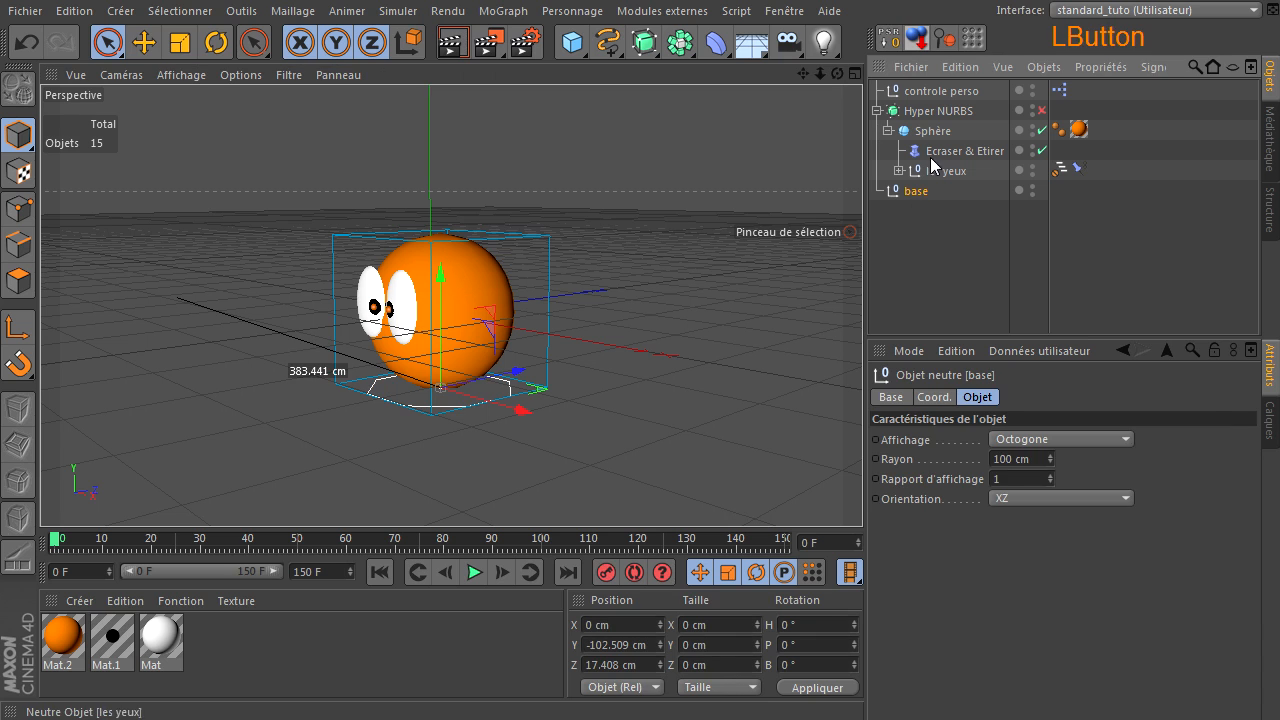
click(877, 111)
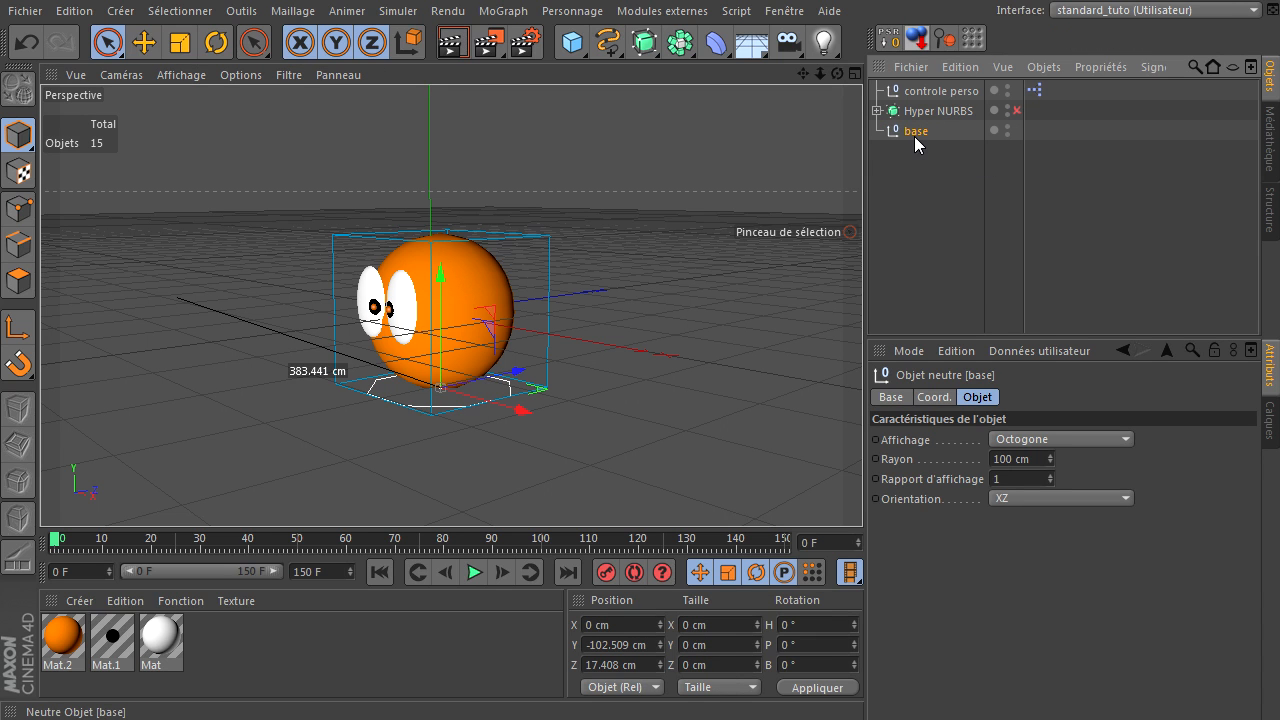
drag(922, 105, 919, 113)
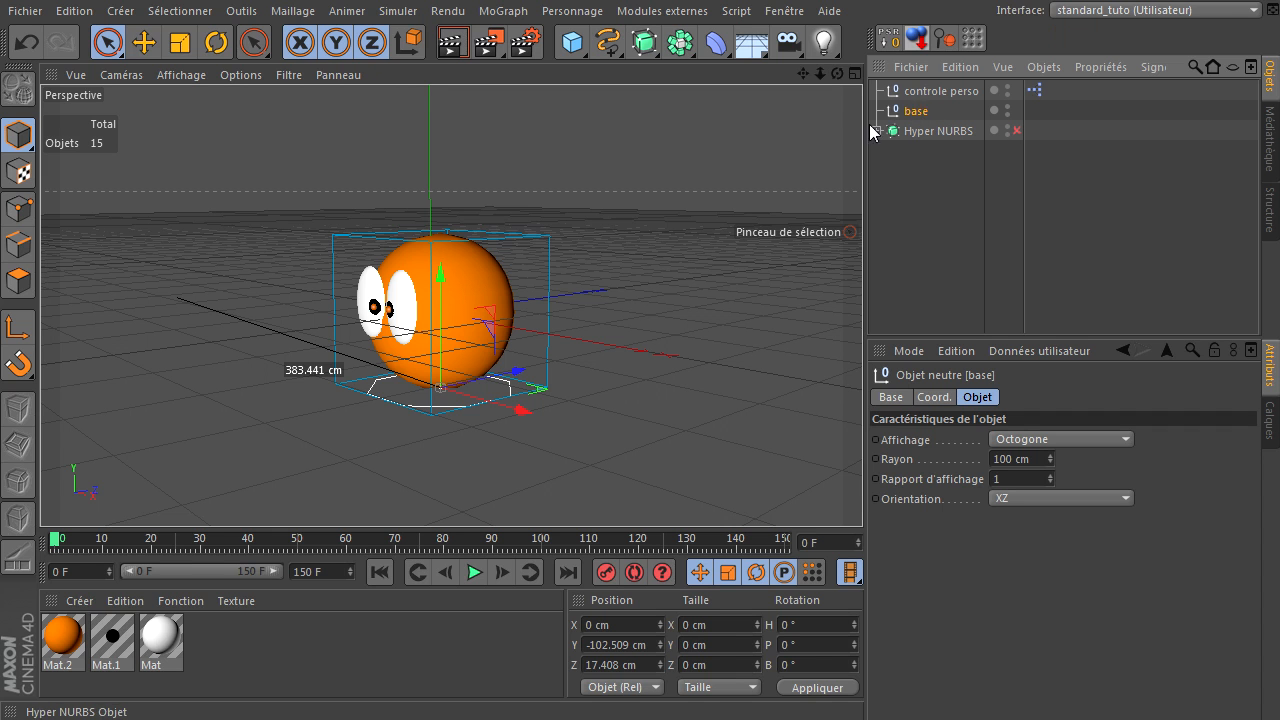
Step: Select controle perso together with base, raise both until base rests near Y 0, and start playback
shift+click(918, 92)
drag(443, 237, 436, 157)
click(474, 572)
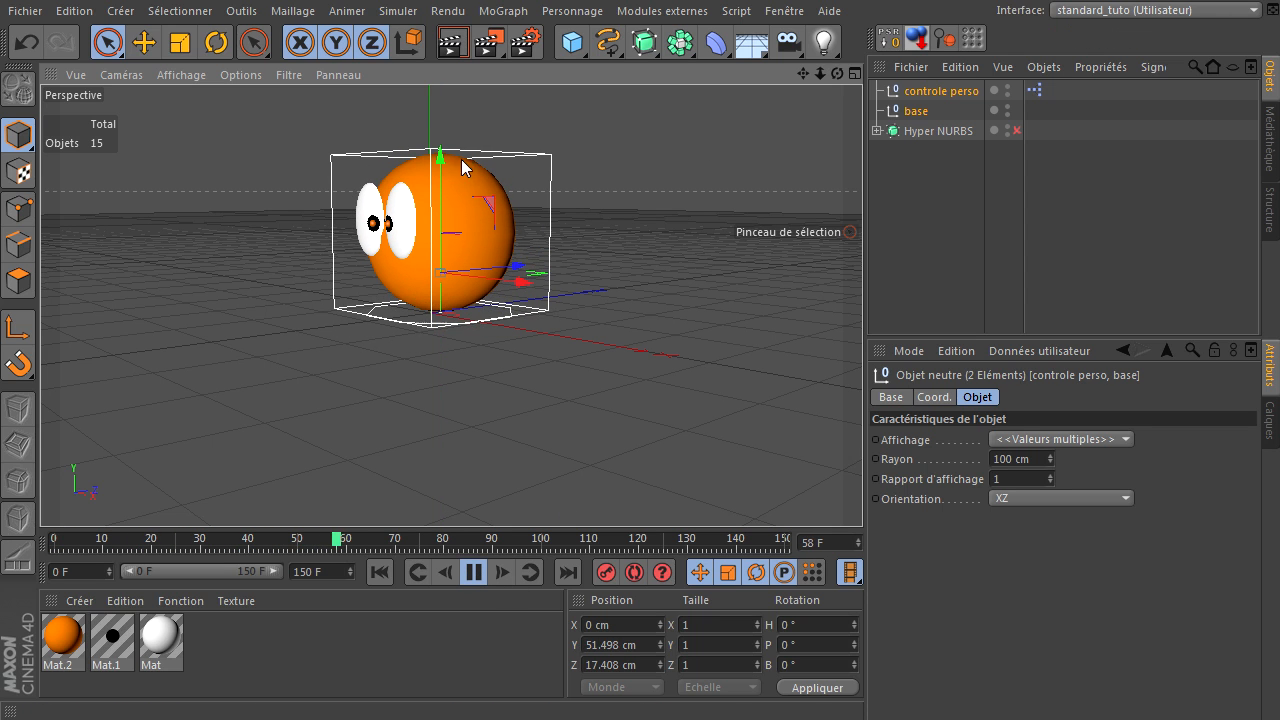
Step: Select only controle perso and move the character to about -166 cm in Z while playback runs
click(932, 92)
scroll(610, 386, down, 5)
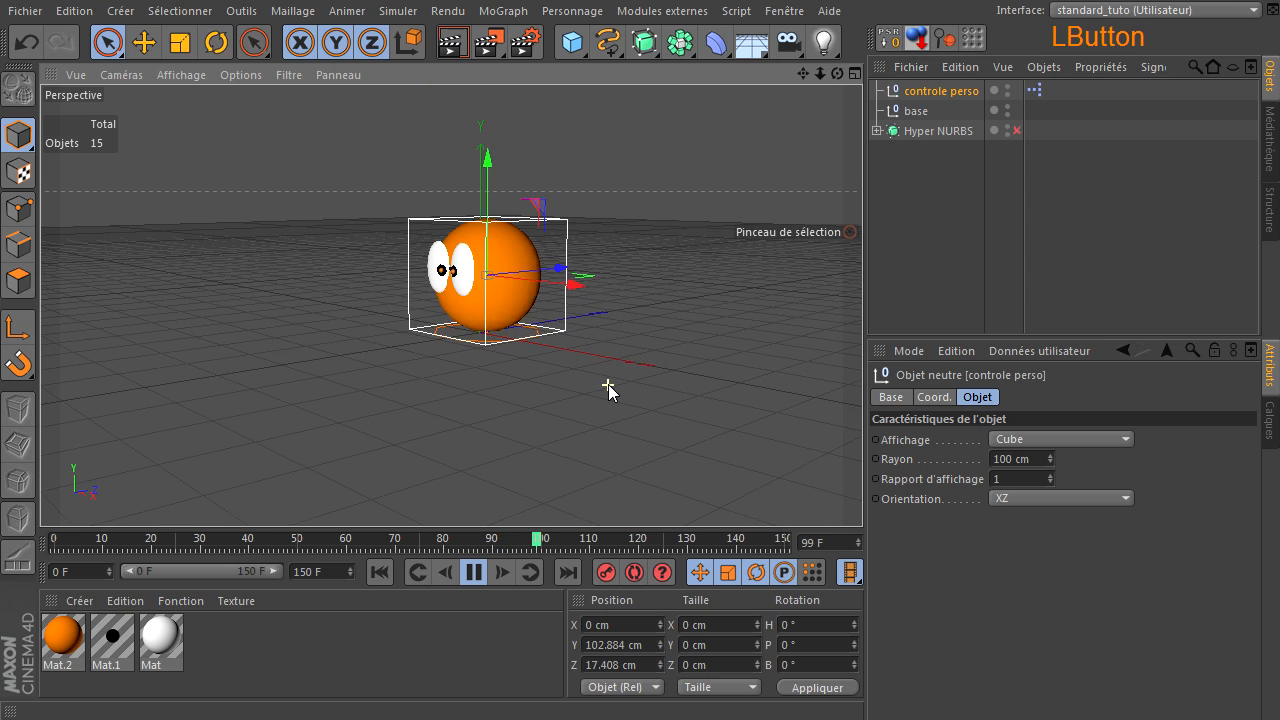
drag(510, 203, 500, 237)
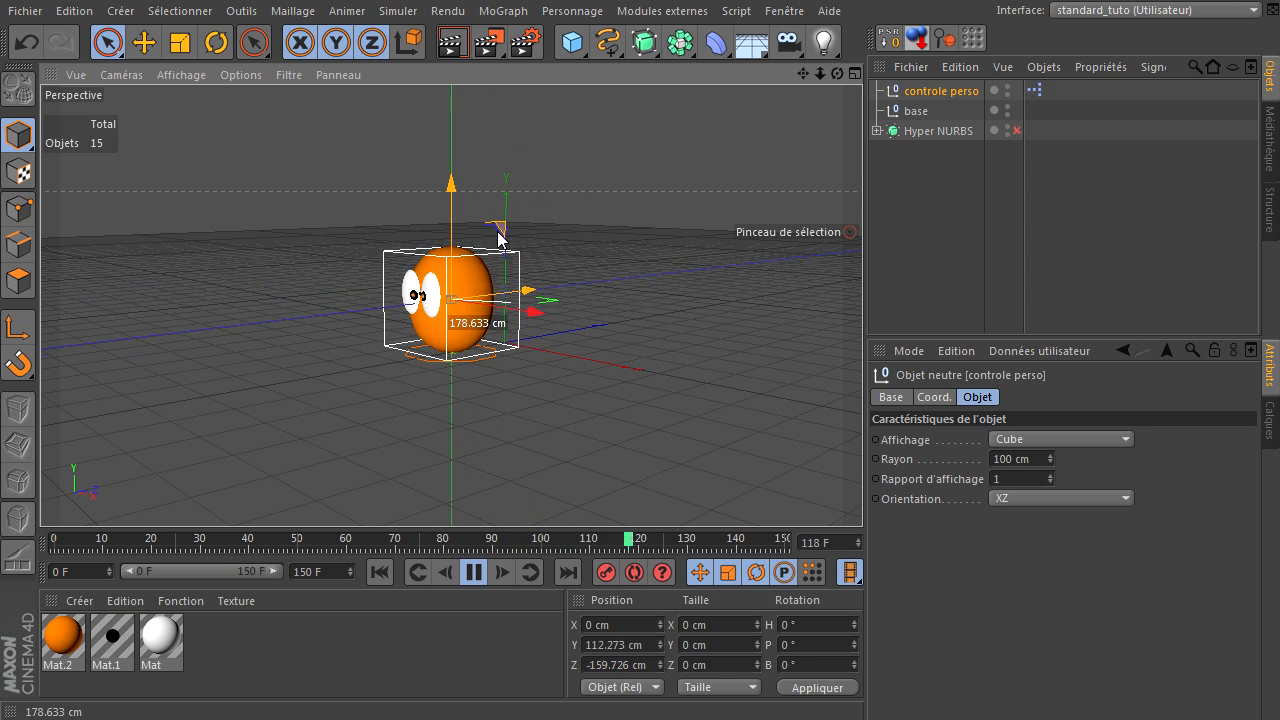
Step: Expand the Hyper NURBS hierarchy, examine the Ecraser & Etirer deformer's settings up close, and clear the selection
click(877, 131)
click(953, 171)
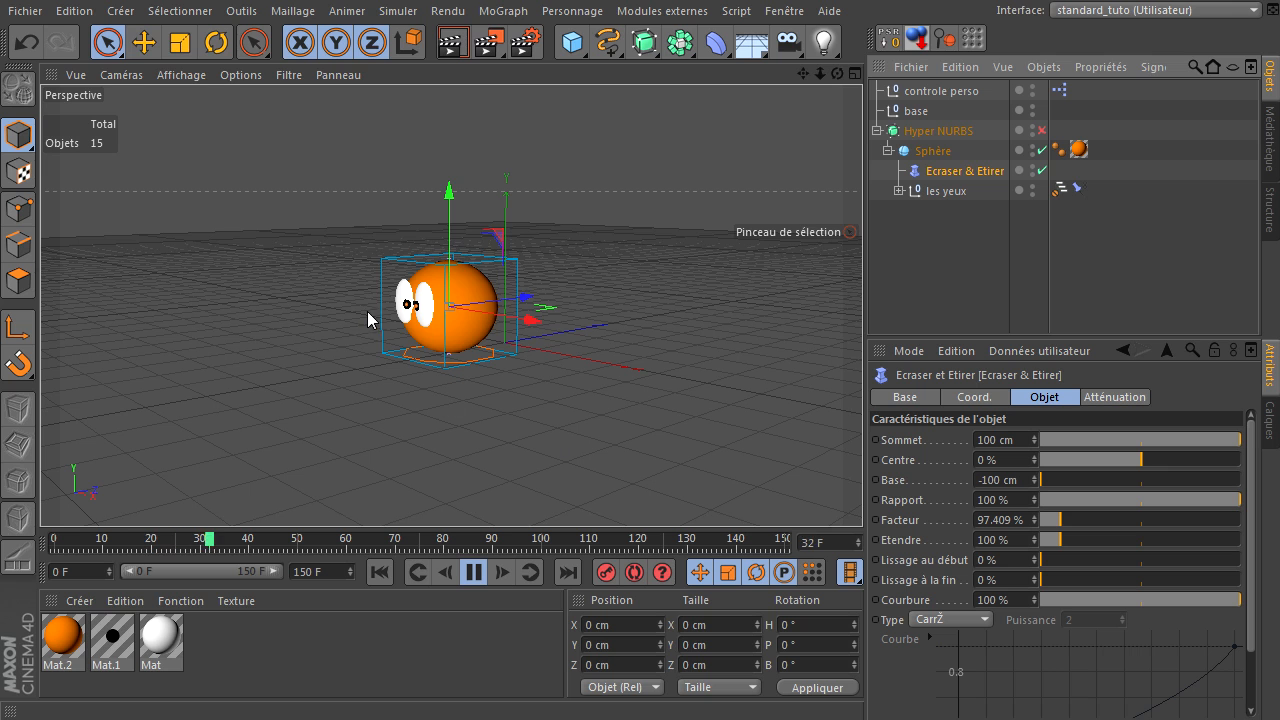
scroll(368, 320, up, 5)
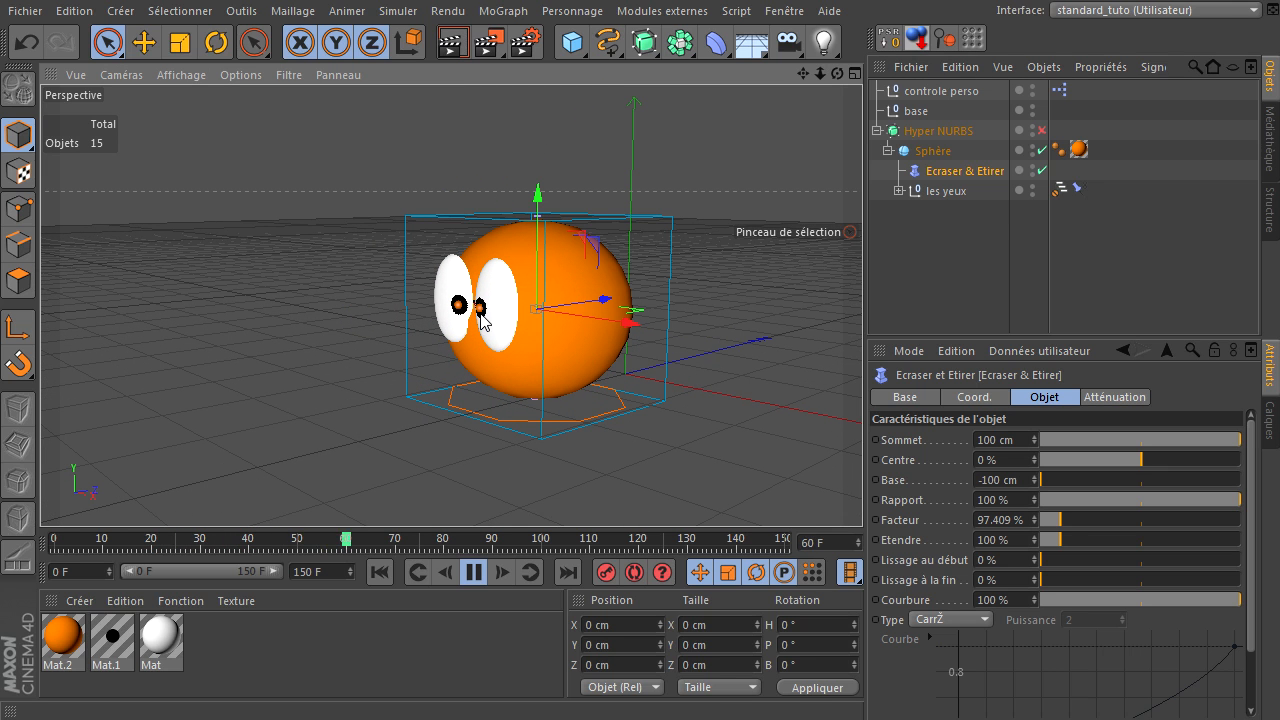
click(924, 282)
Step: Test the deformation by lowering controle perso to about 57 cm in Y and raising it to about 171 cm
click(915, 91)
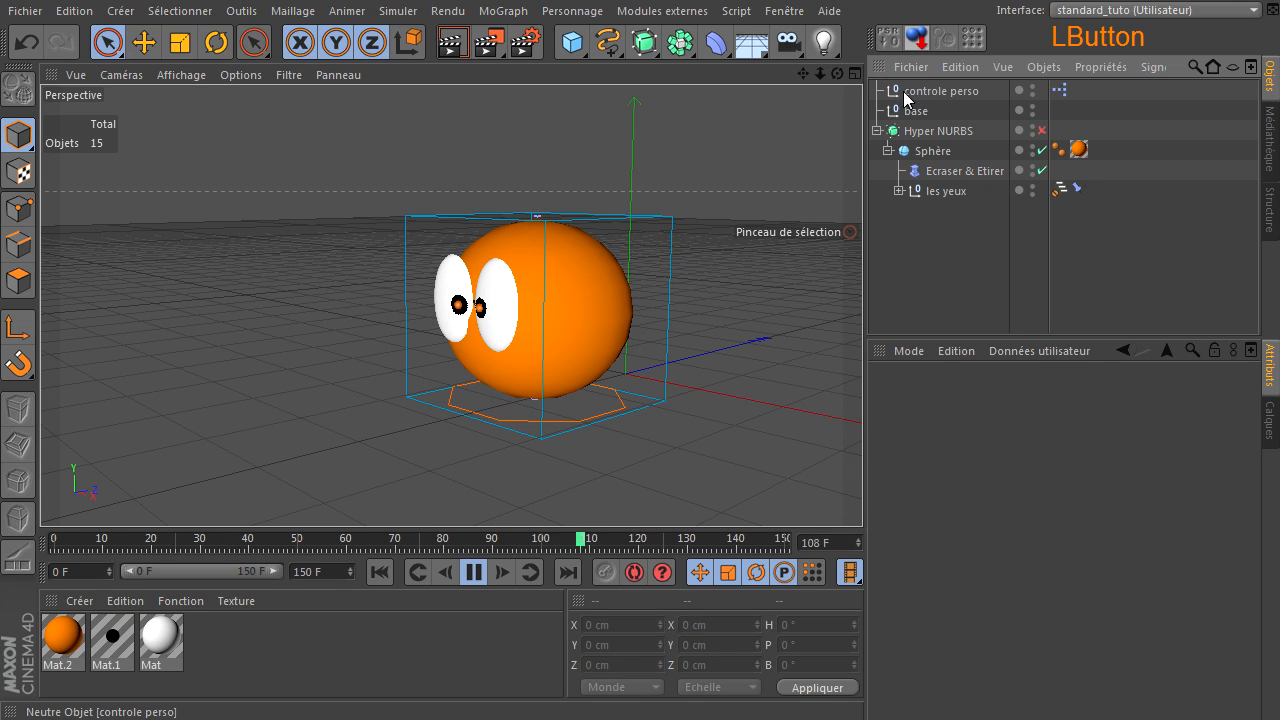
drag(541, 196, 516, 240)
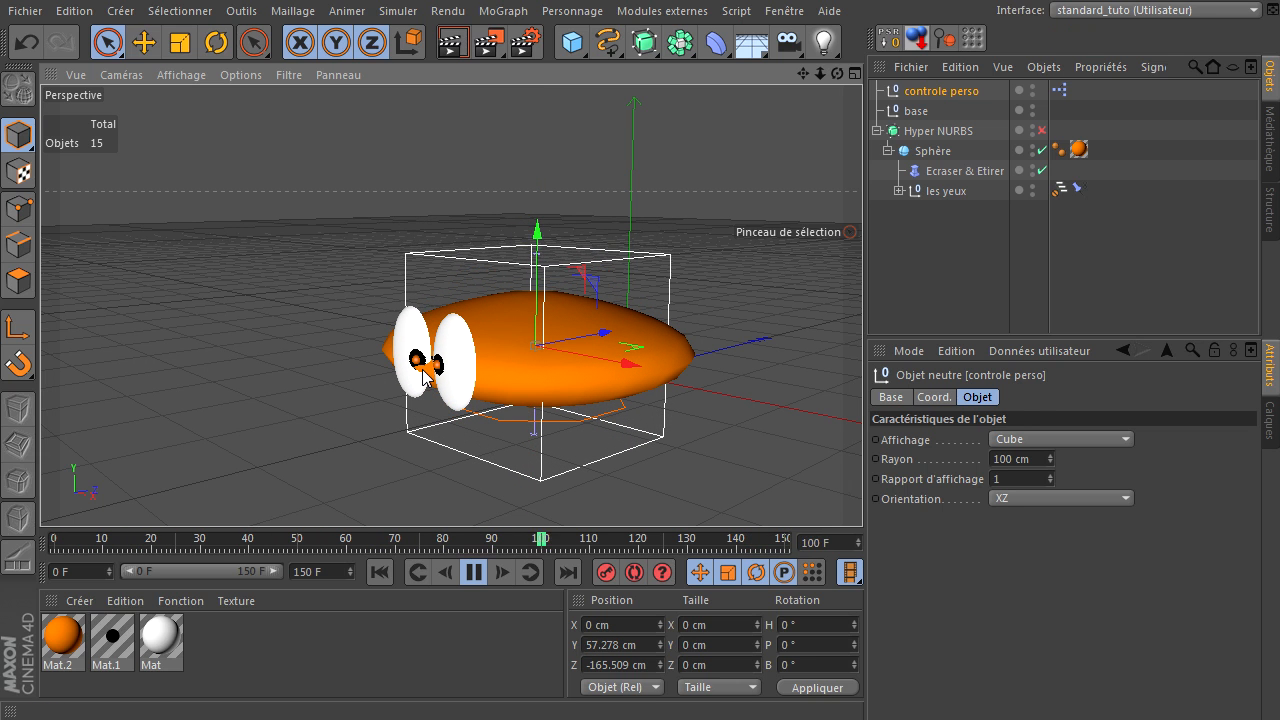
drag(541, 232, 566, 128)
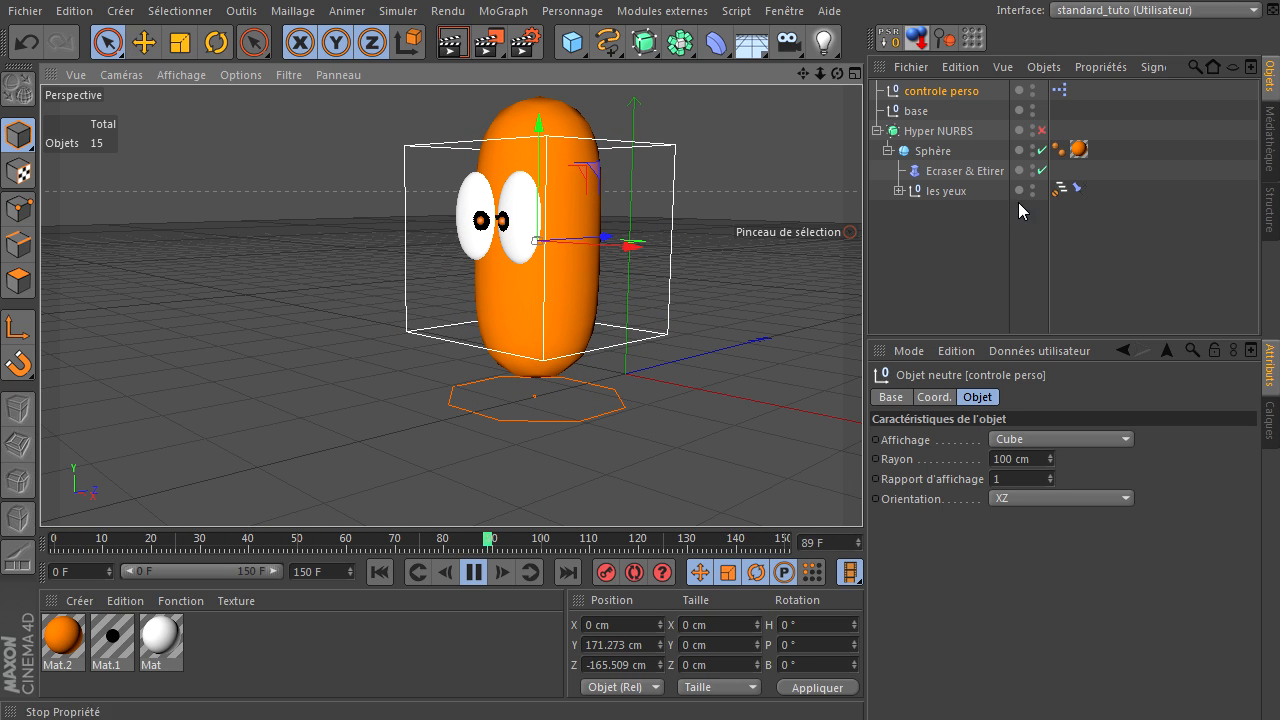
Step: Examine the clamp constraint's target settings and the Stop tag's properties on les yeux
click(1085, 188)
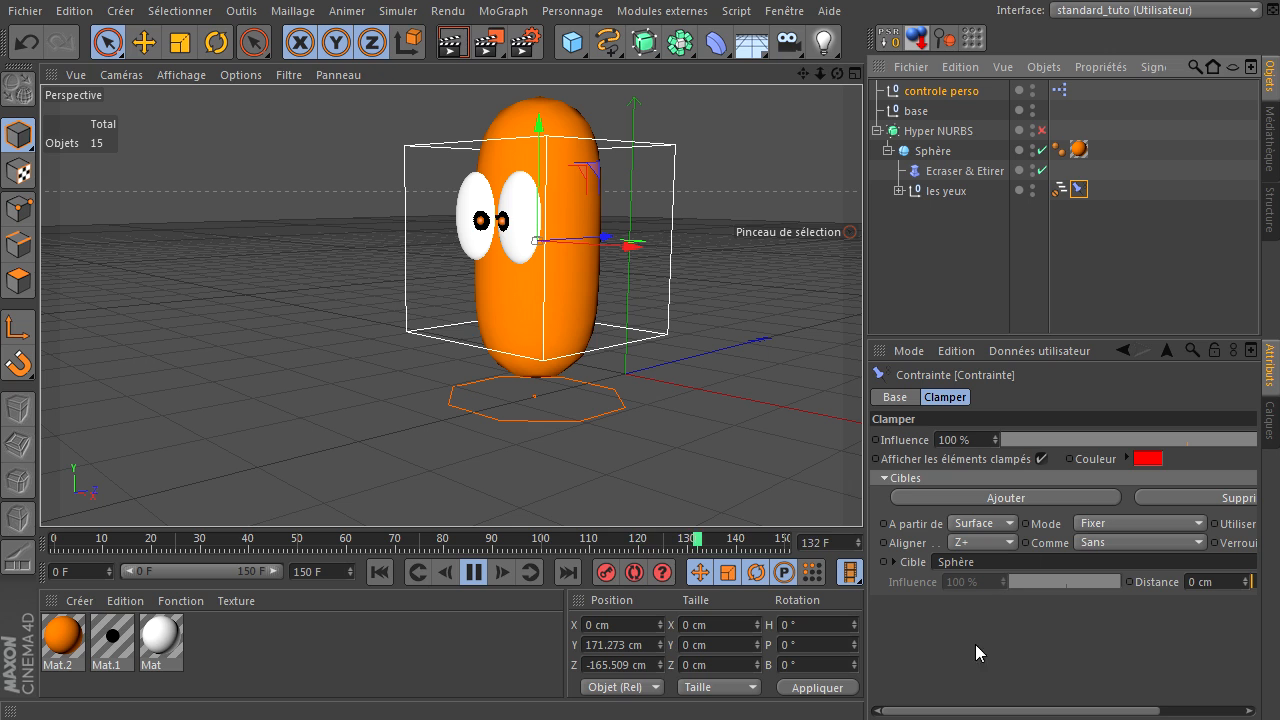
drag(960, 711, 1273, 486)
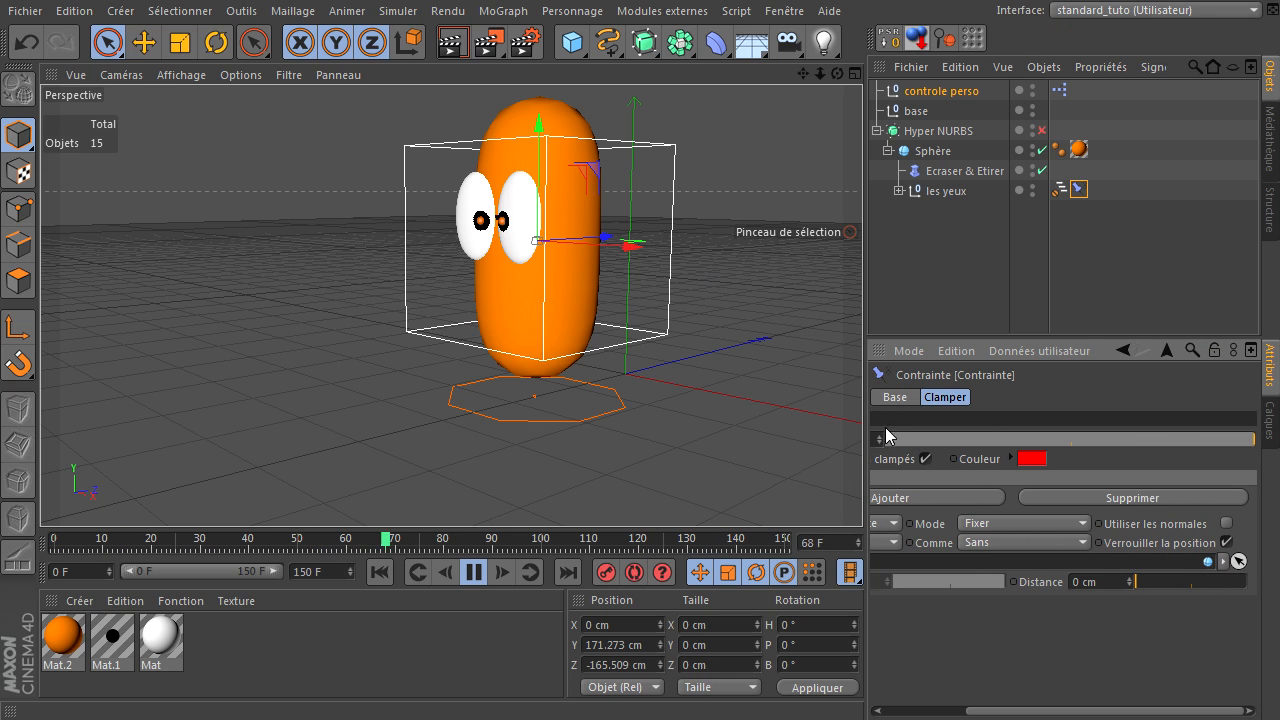
click(915, 712)
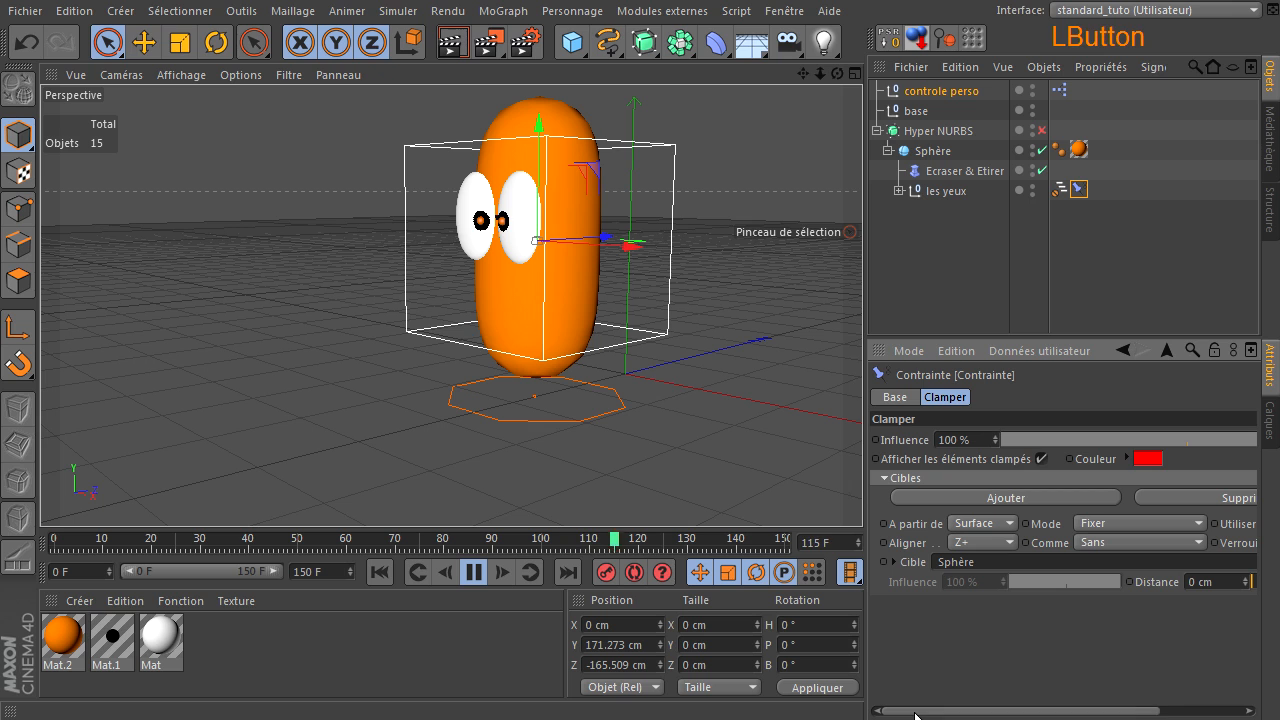
click(1061, 189)
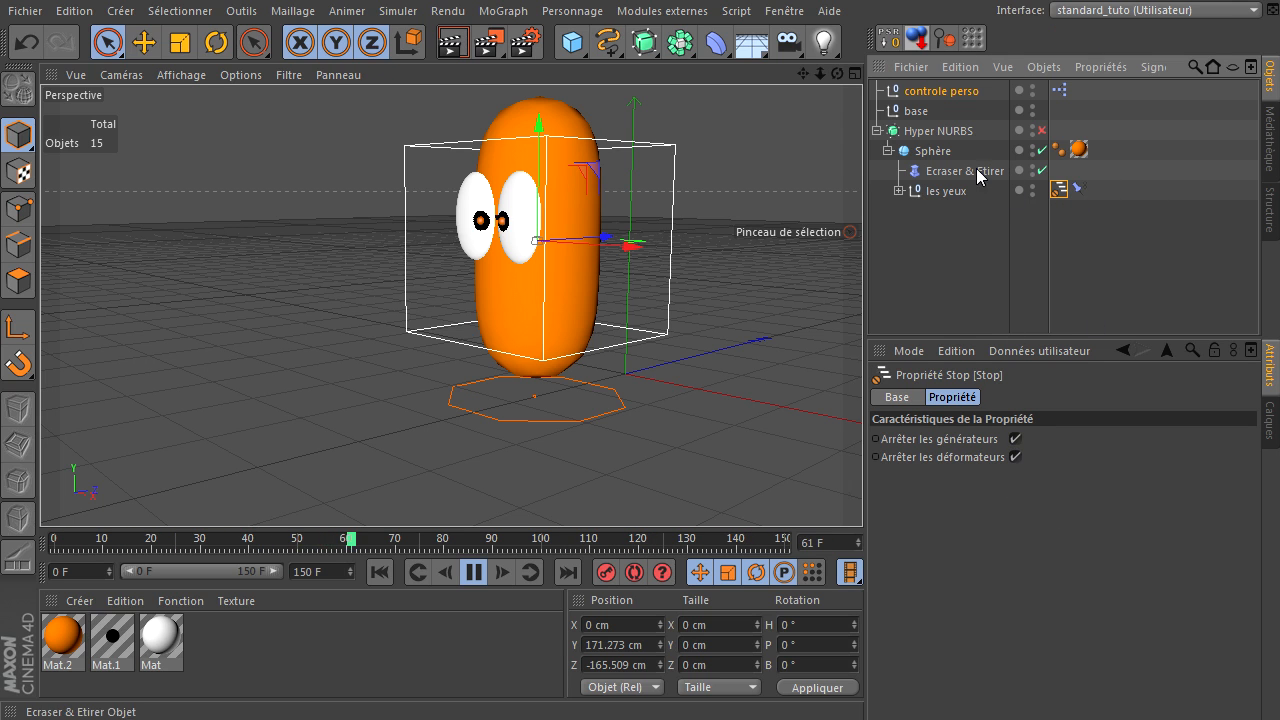
Step: Enable the Hyper NURBS and select it to display the character's subdivided mesh
click(1043, 131)
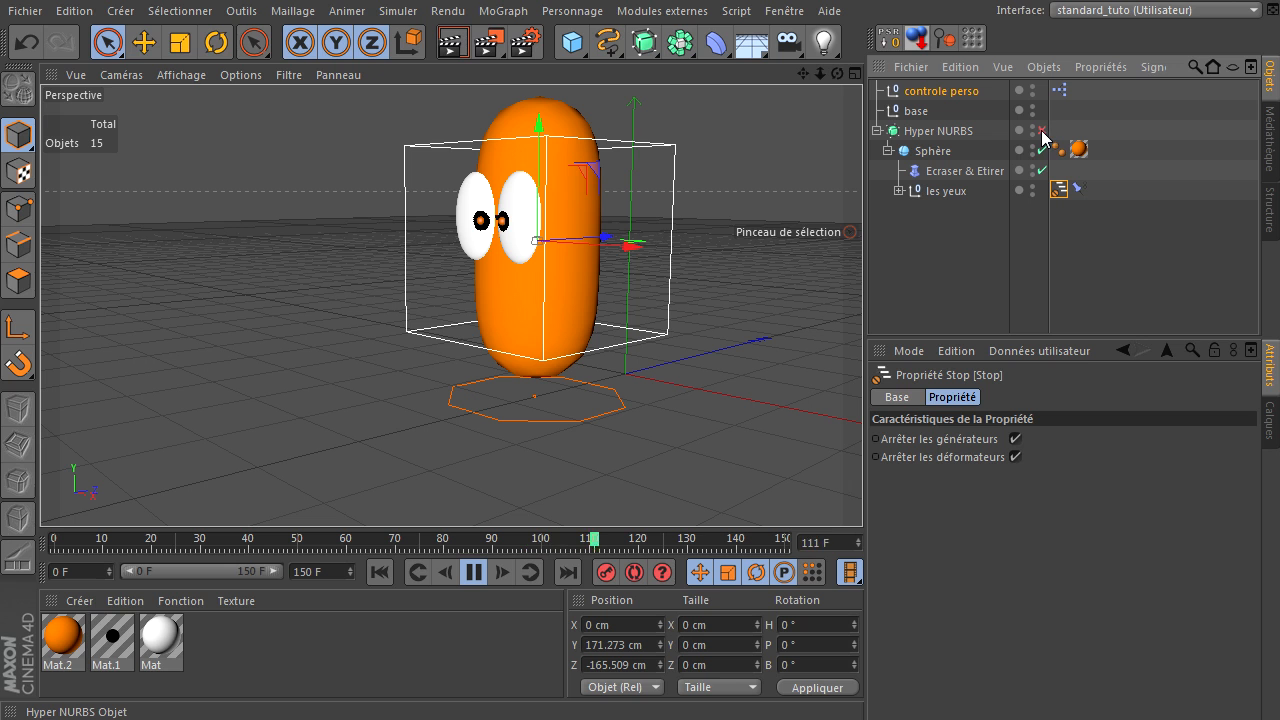
click(945, 131)
scroll(440, 234, up, 2)
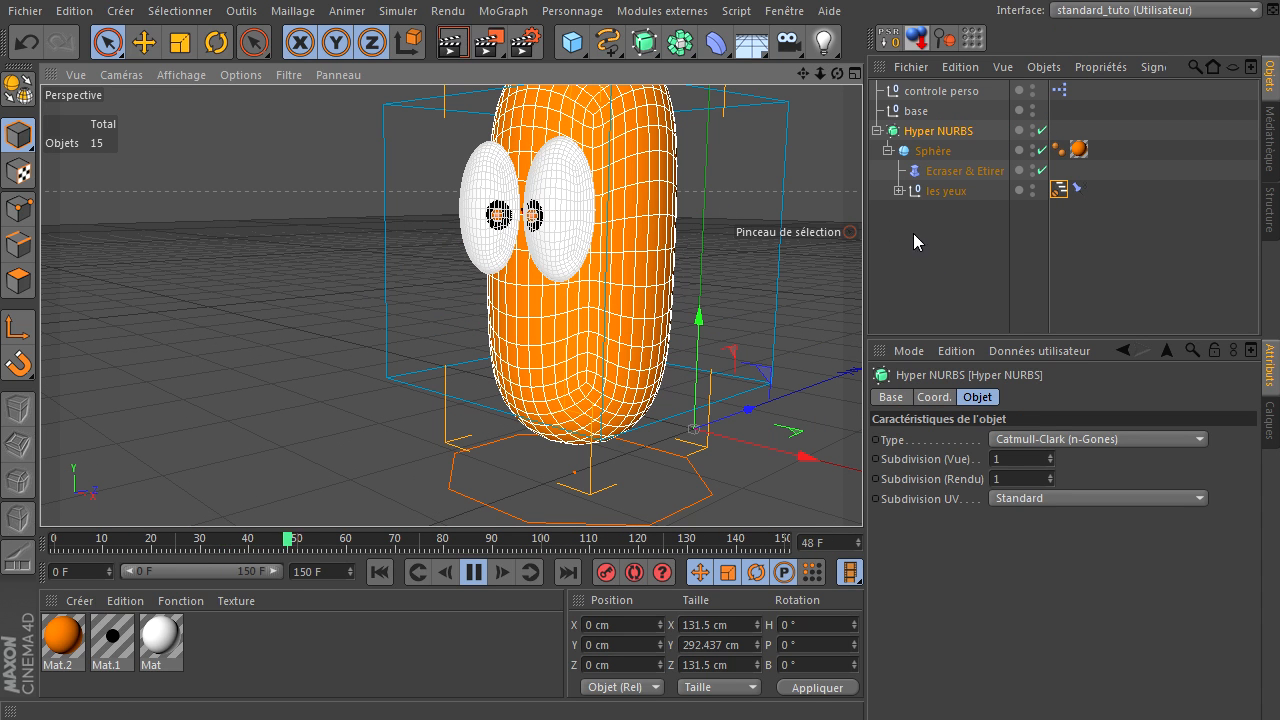
Step: Select les yeux, open its Stop tag's properties, and stop the playback
click(929, 259)
click(950, 191)
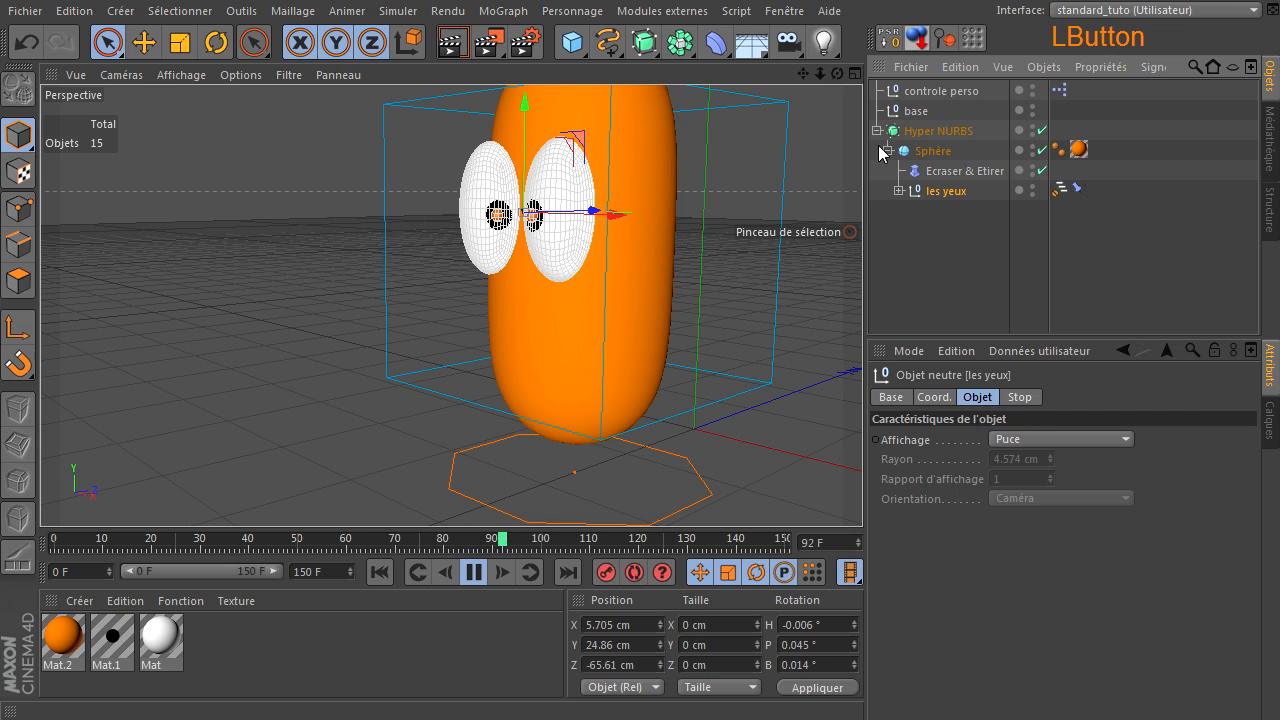
drag(837, 74, 862, 490)
click(1059, 190)
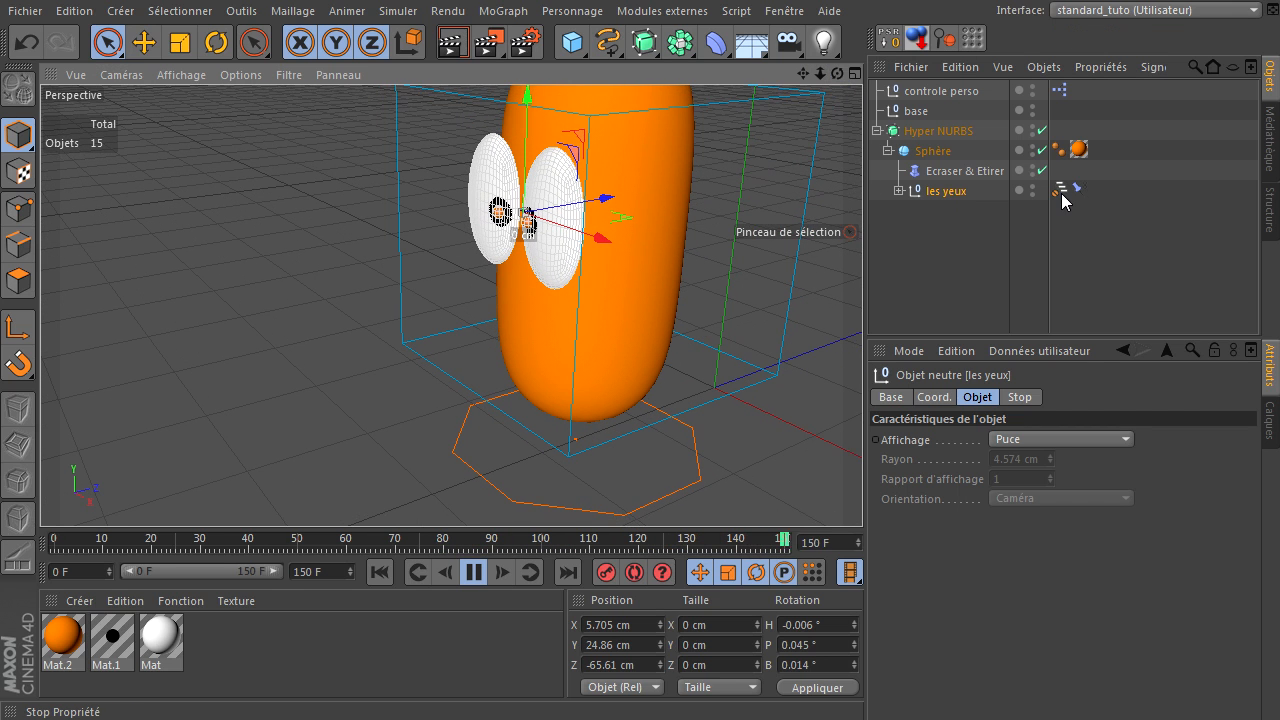
click(475, 573)
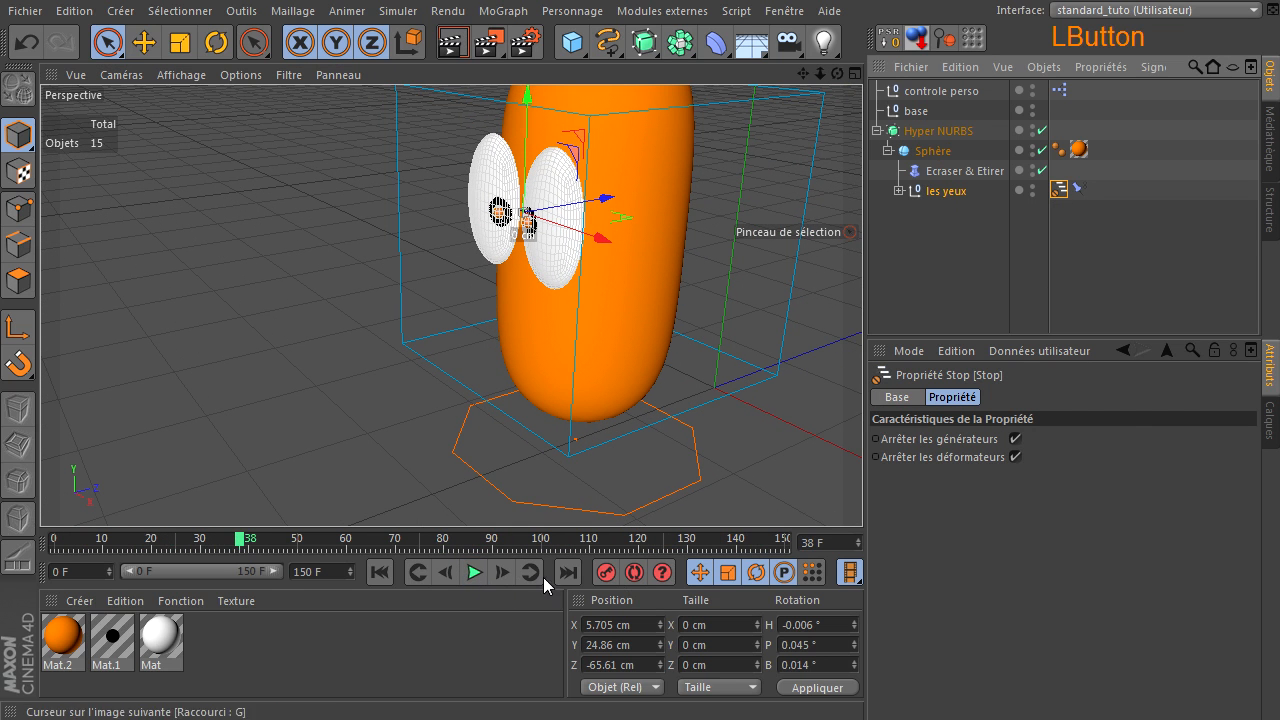
Step: Try disabling Arrêter les générateurs in the les yeux Stop tag, compare the mesh under Hyper NURBS, and re-enable the option
click(1014, 439)
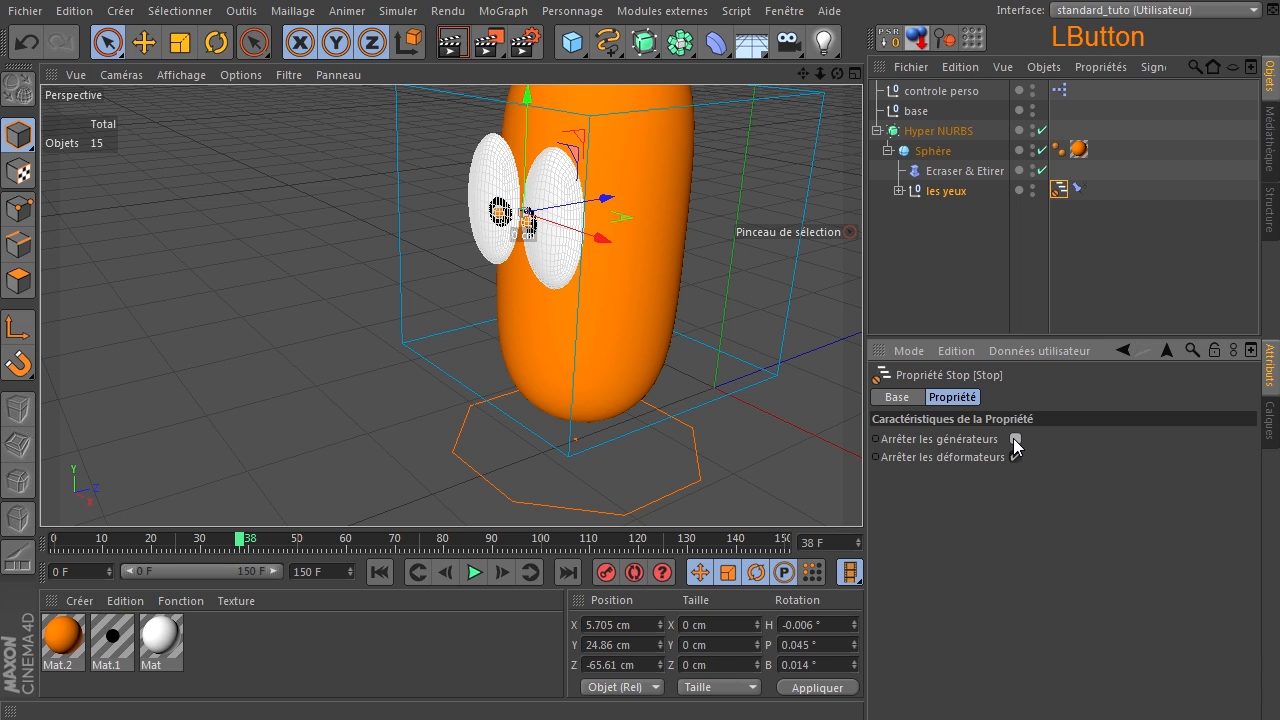
click(963, 216)
click(953, 131)
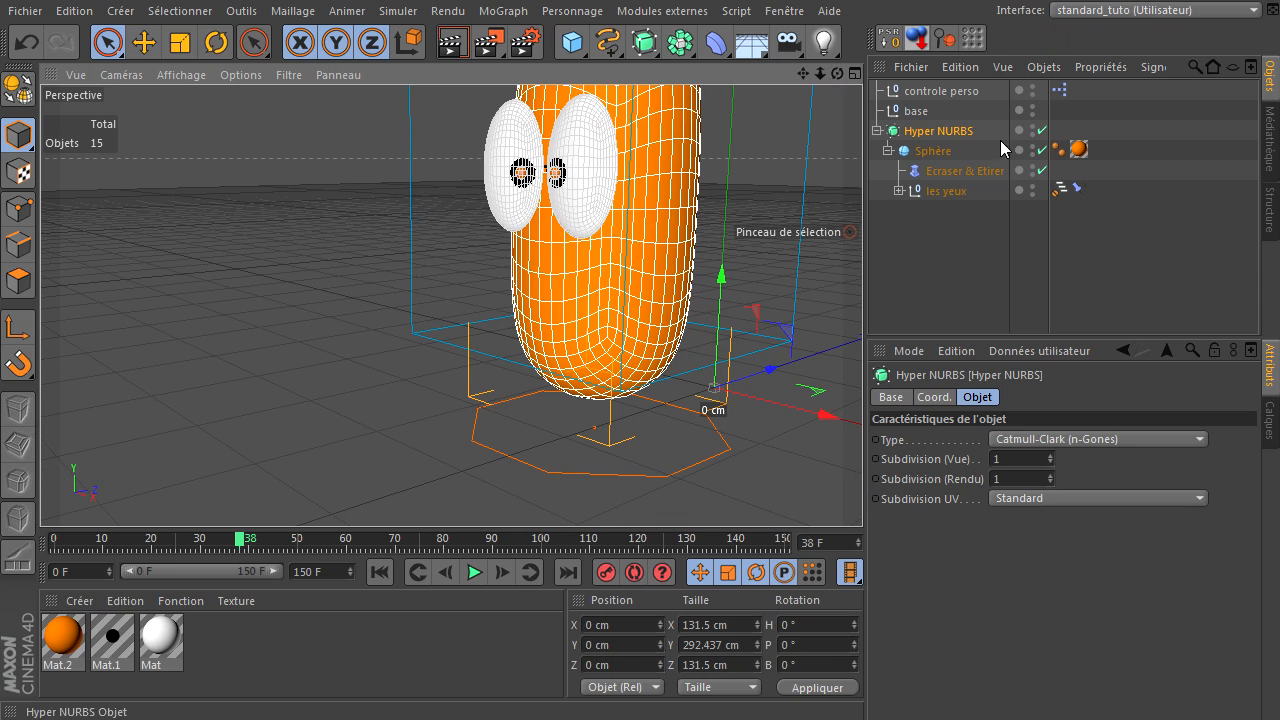
click(1058, 189)
click(1014, 455)
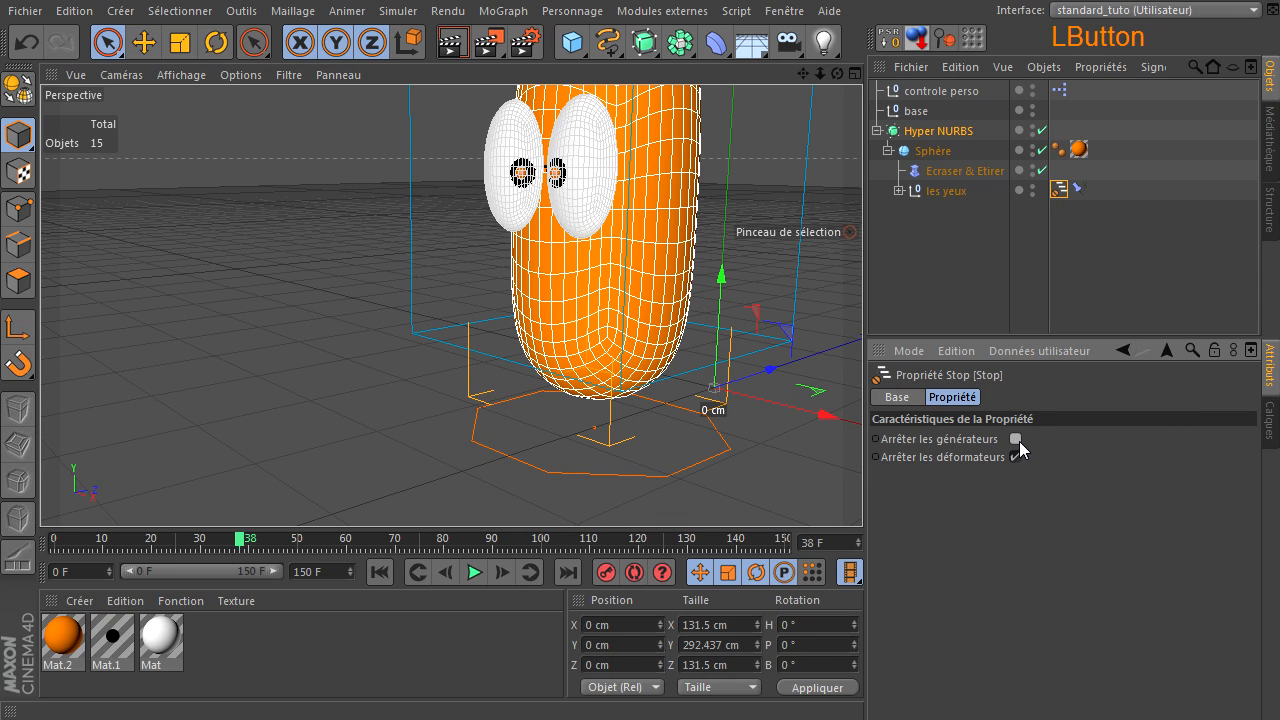
click(1019, 441)
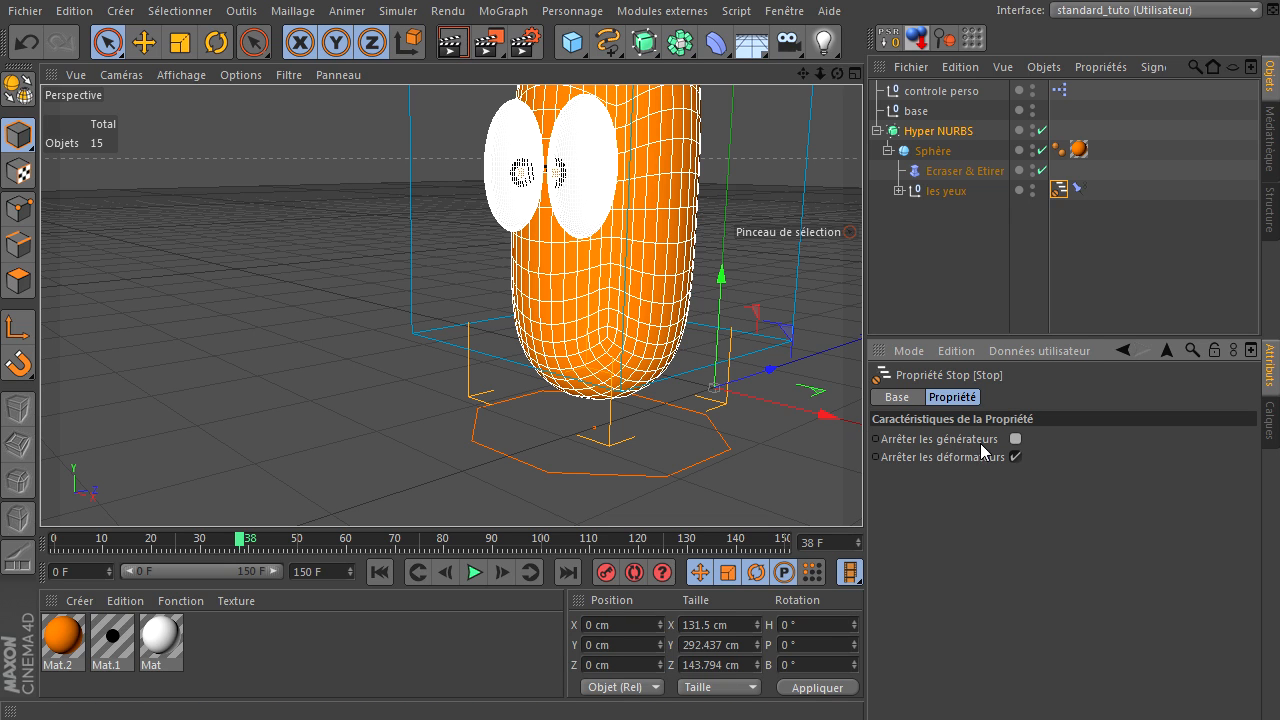
click(1017, 440)
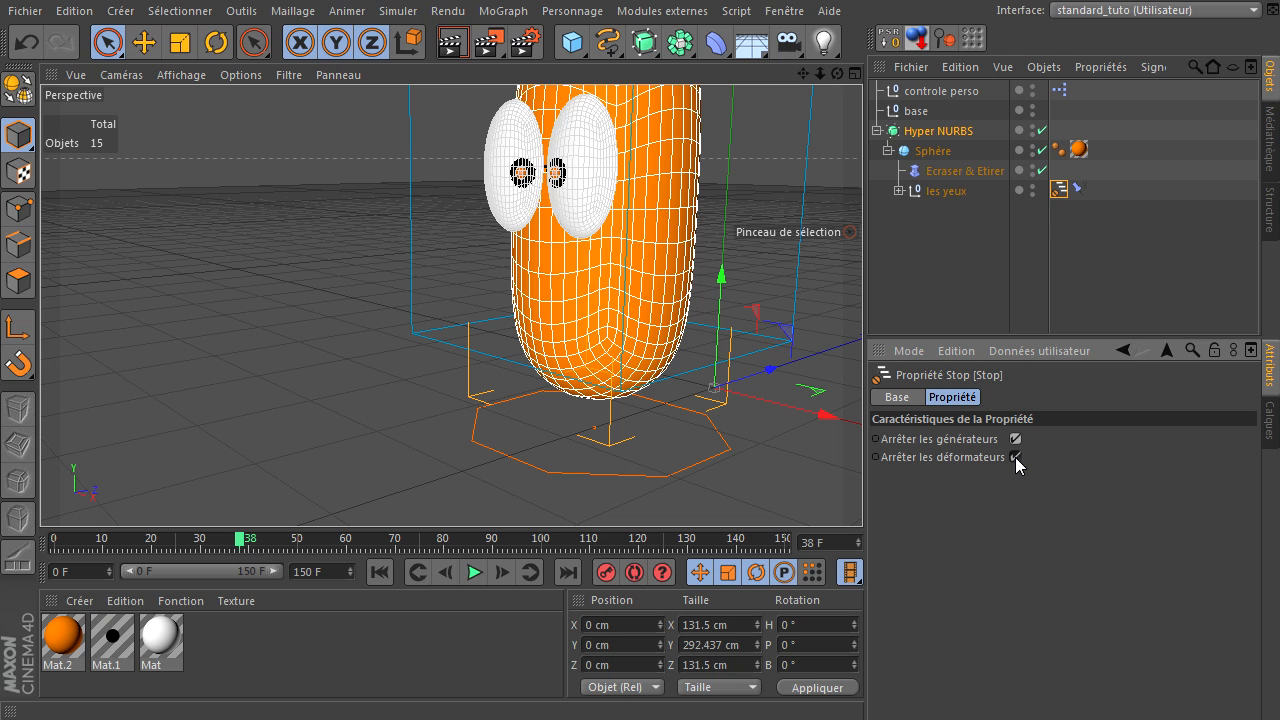
Step: Review the Ecraser & Etirer deformer's settings and the Stop tag on les yeux
click(922, 173)
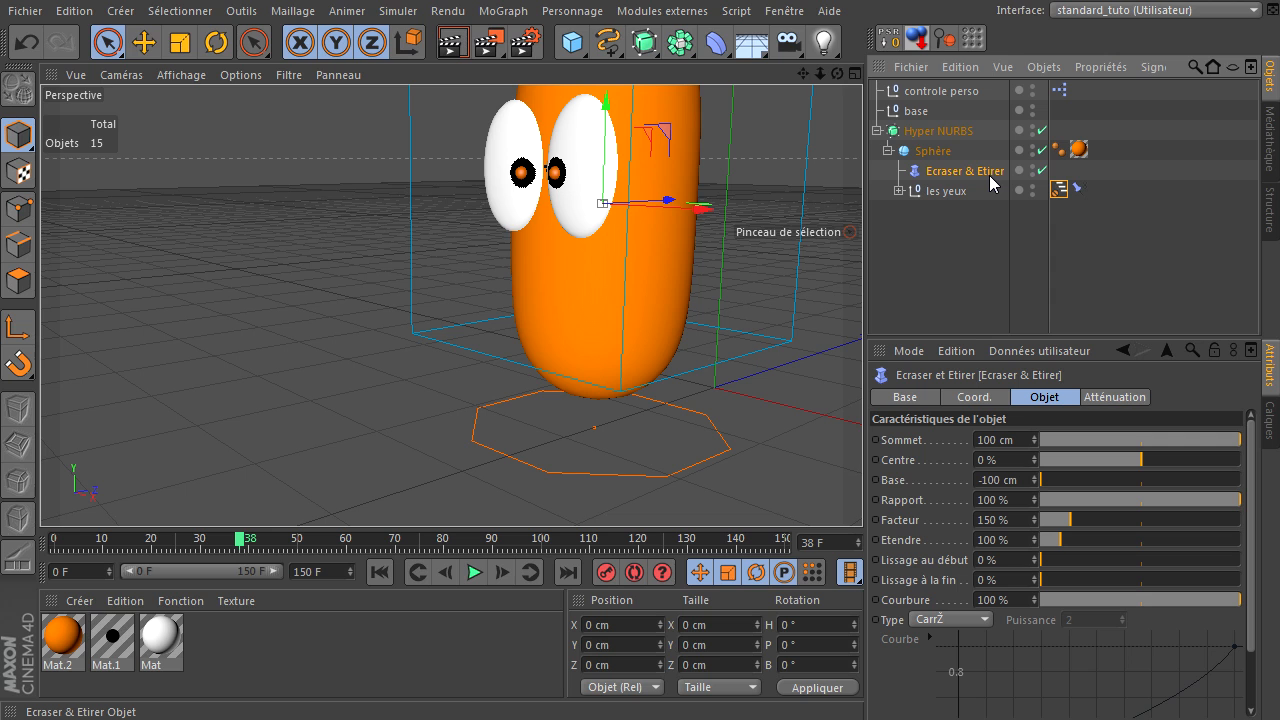
click(1059, 190)
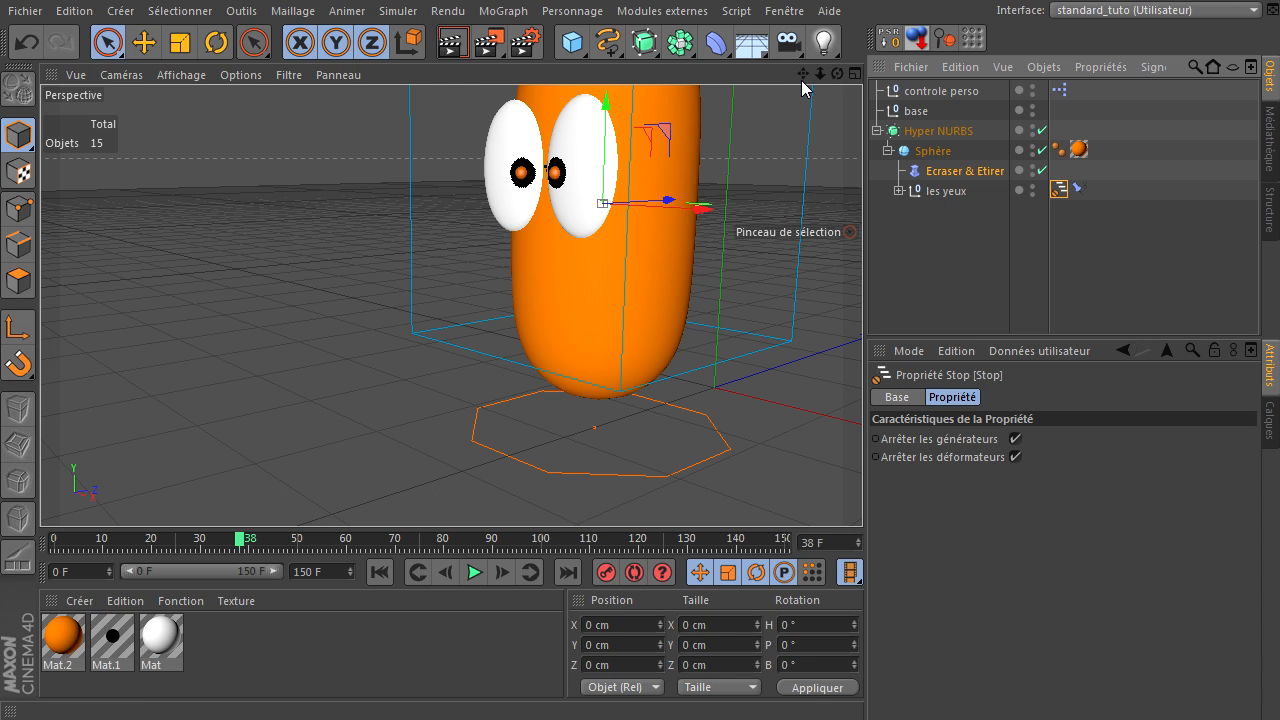
Step: Lower controle perso to about 98 cm in Y to bring the stretched character back to a round shape
drag(803, 73, 626, 208)
click(617, 213)
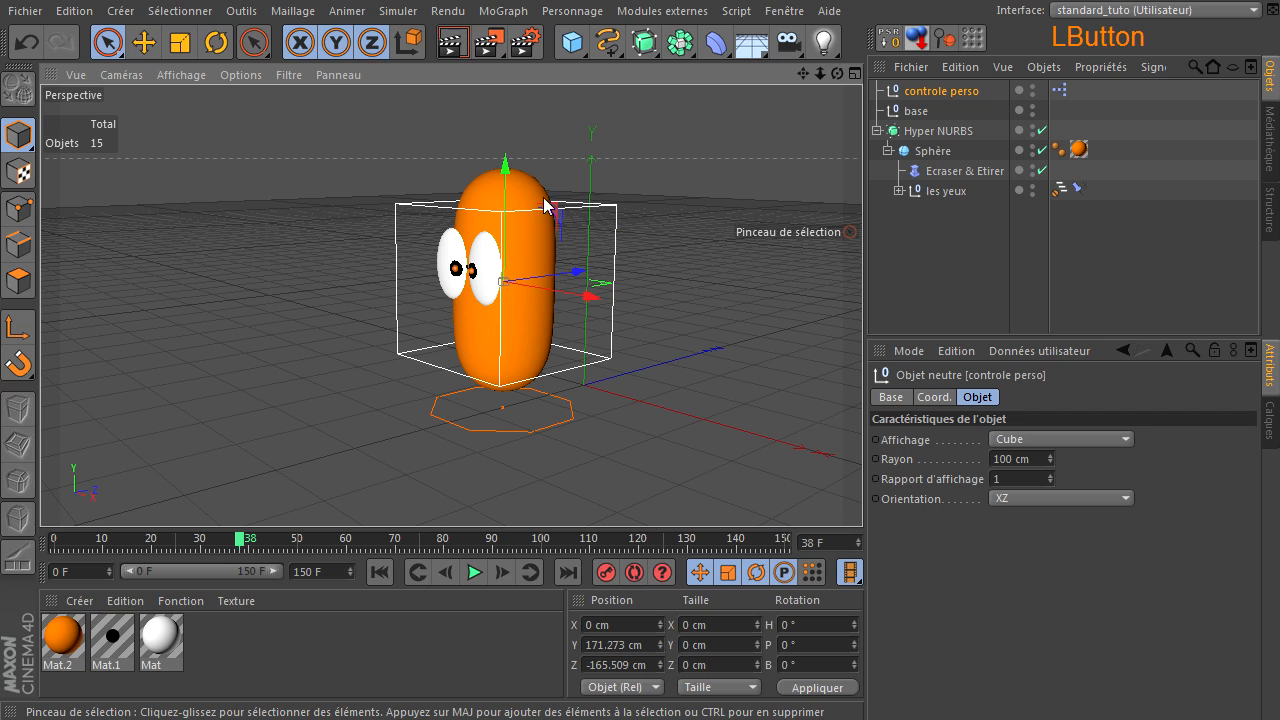
drag(507, 169, 511, 233)
Step: Play the animation while entering controle perso's Y position numerically, clear the selection, and stop playback
click(474, 572)
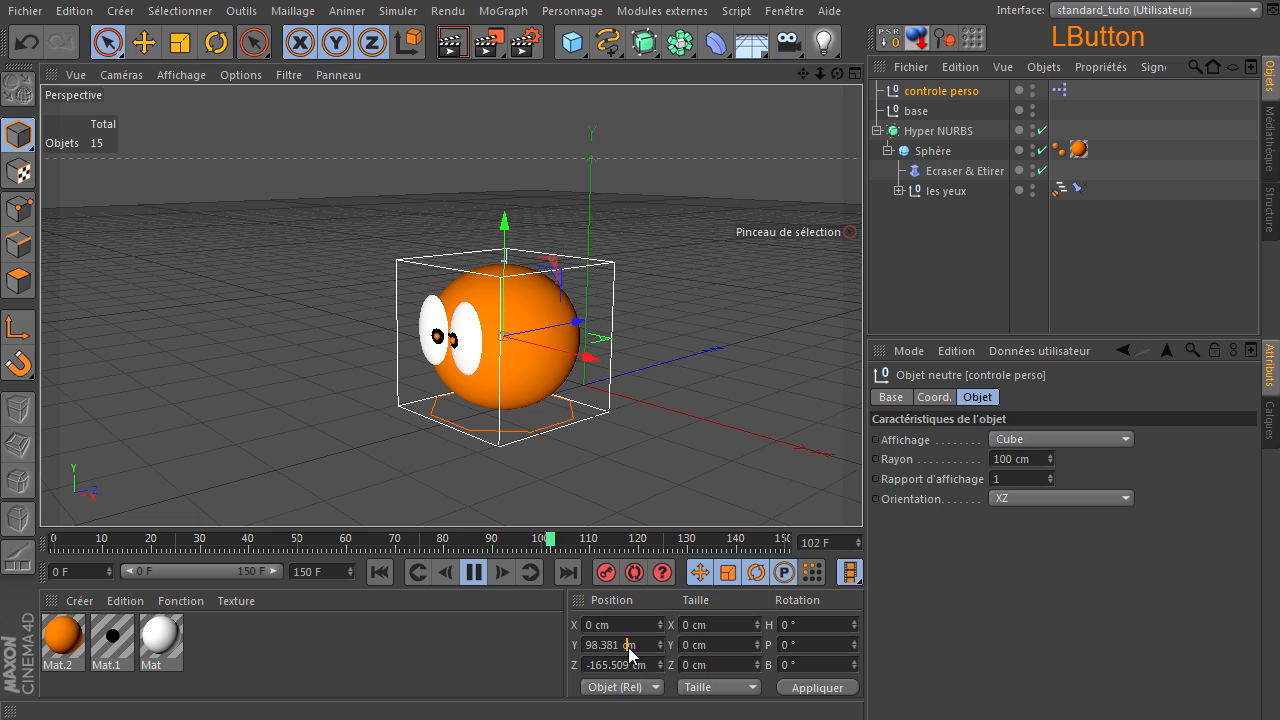
key(Return)
click(850, 155)
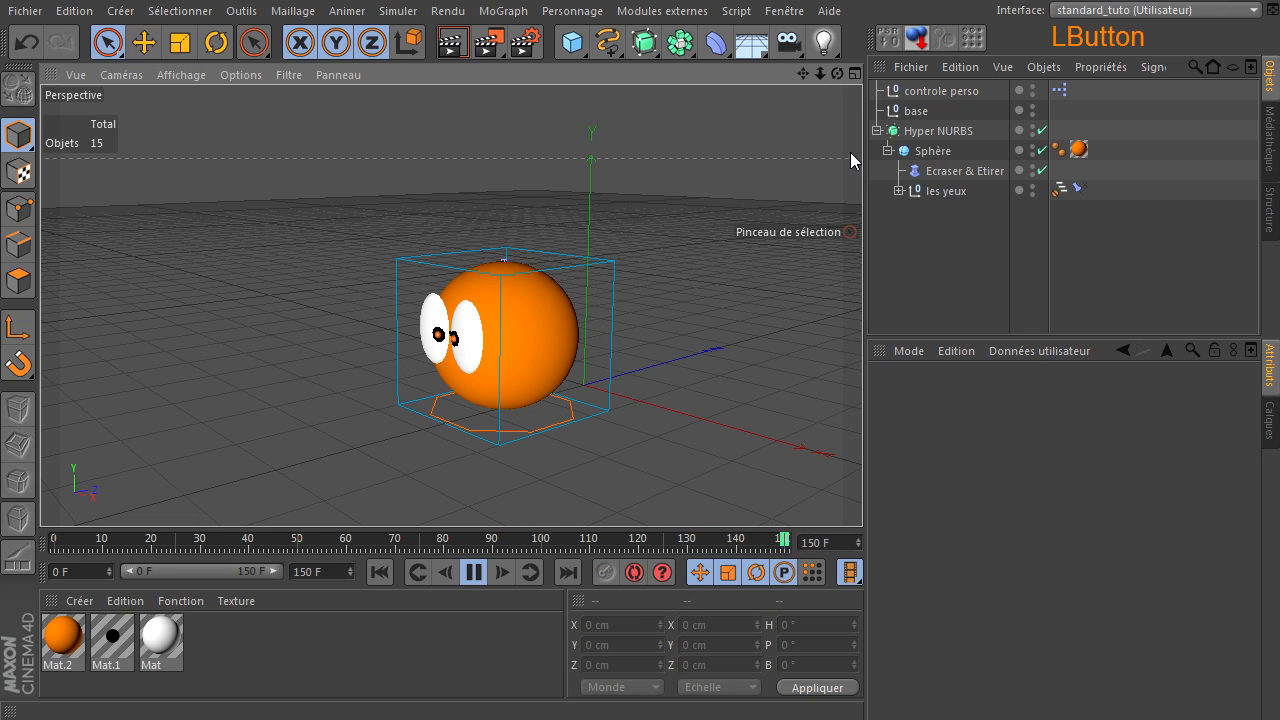
click(473, 573)
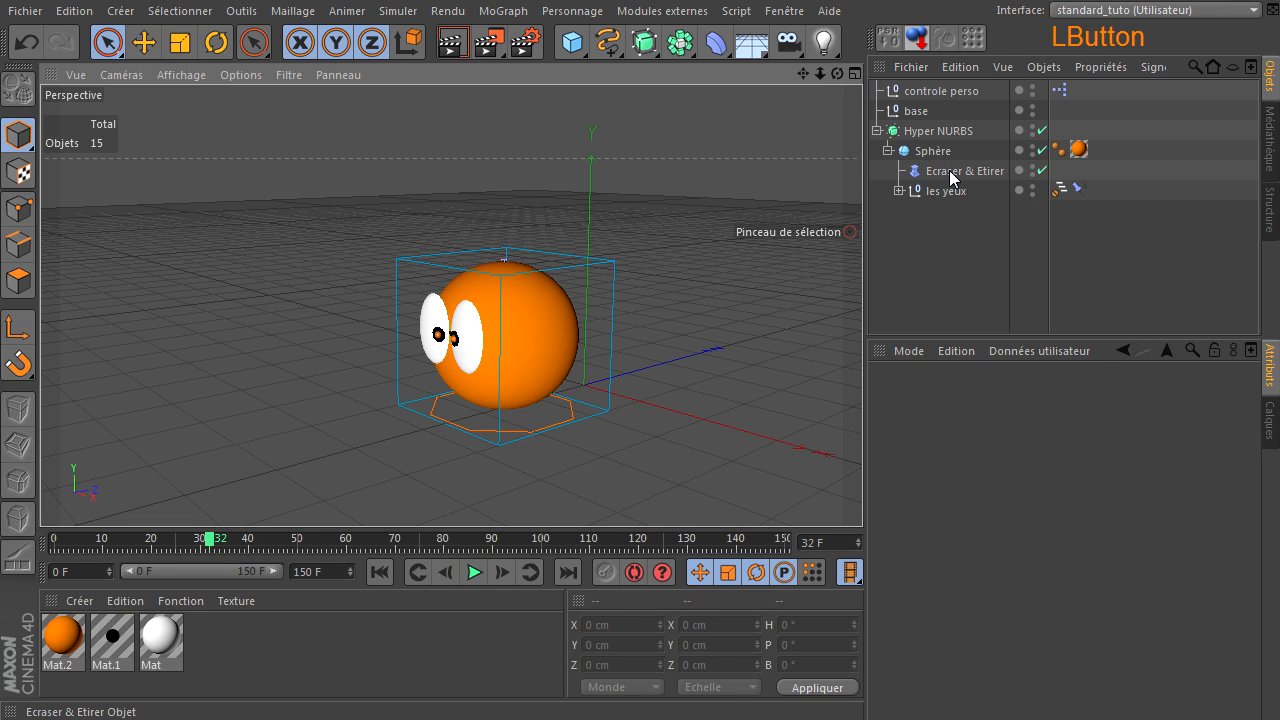
Step: Render the character in the viewport and open the XPresso expression attached to controle perso
drag(839, 75, 862, 490)
click(449, 38)
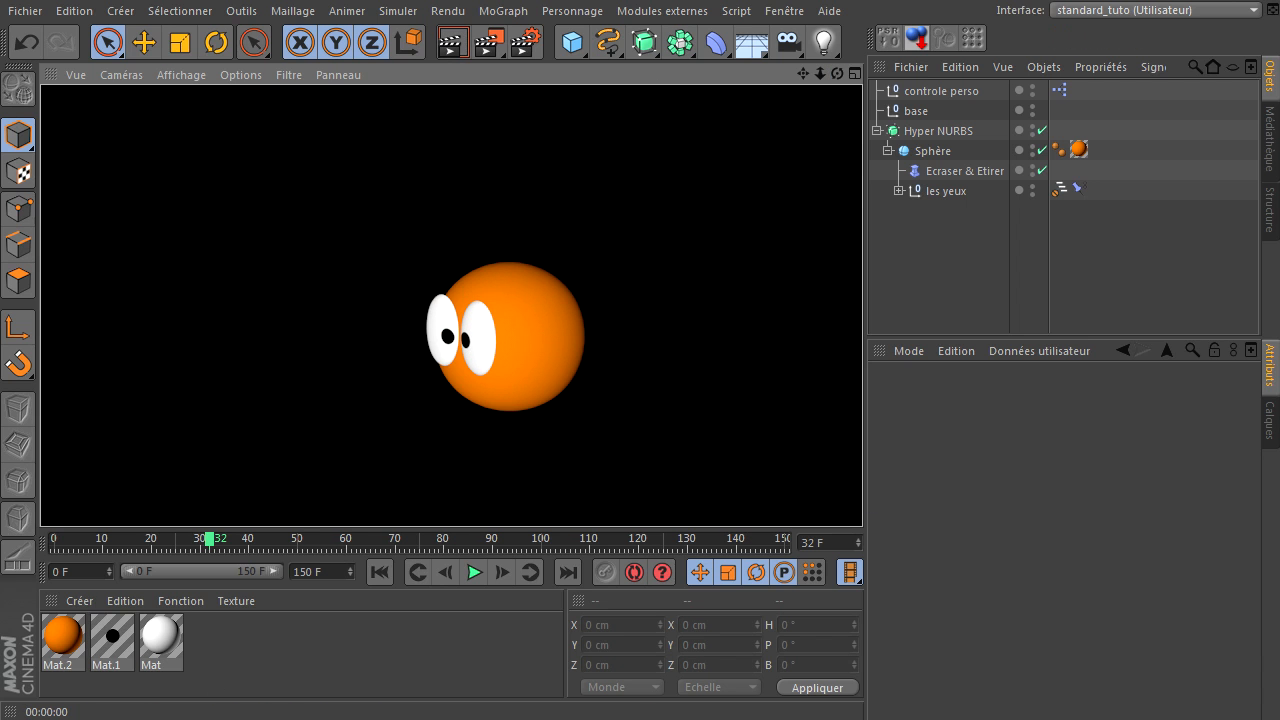
click(1059, 91)
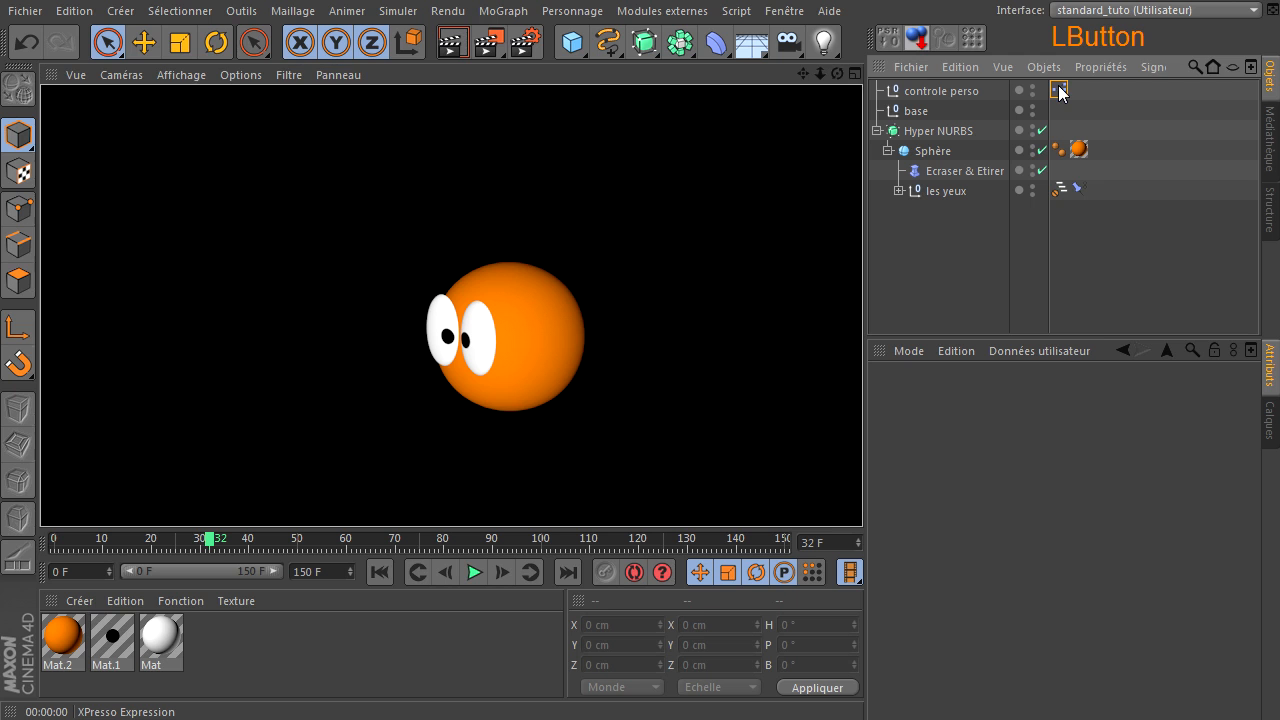
double_click(1059, 91)
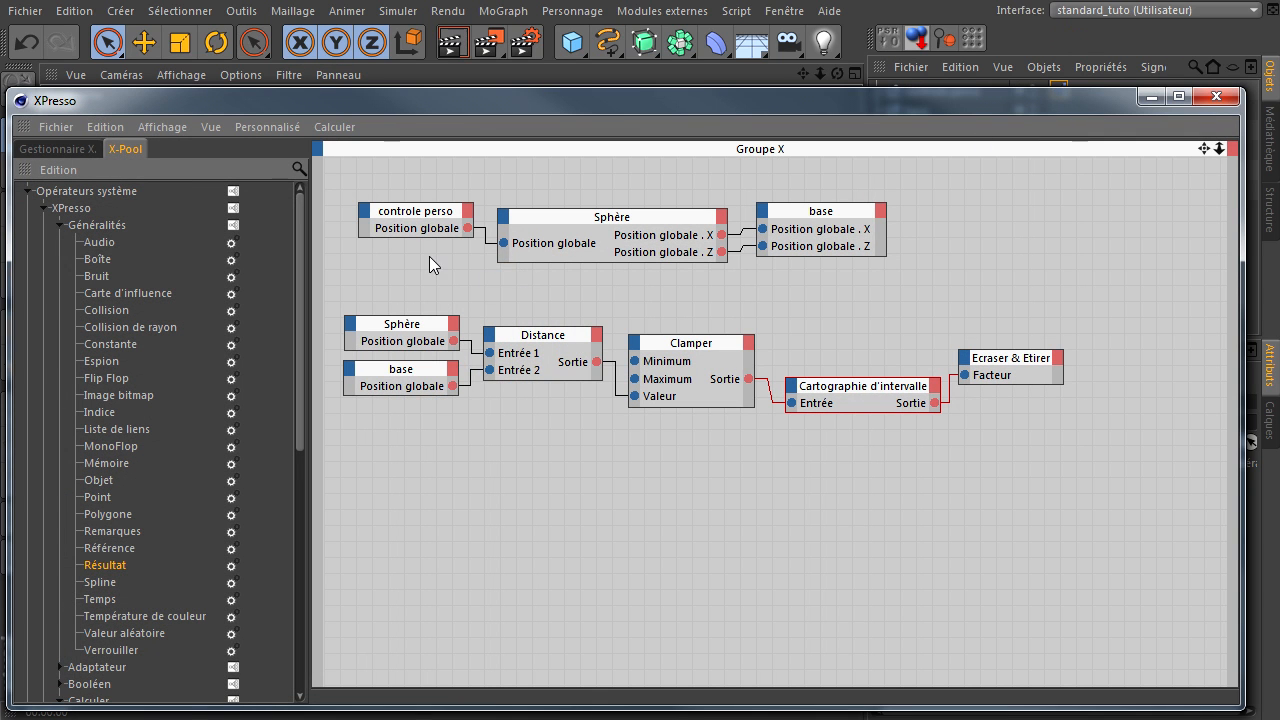
Step: Examine the XPresso nodes from controle perso through Distance, Clamper and Cartographie d'intervalle to Ecraser & Etirer
click(418, 221)
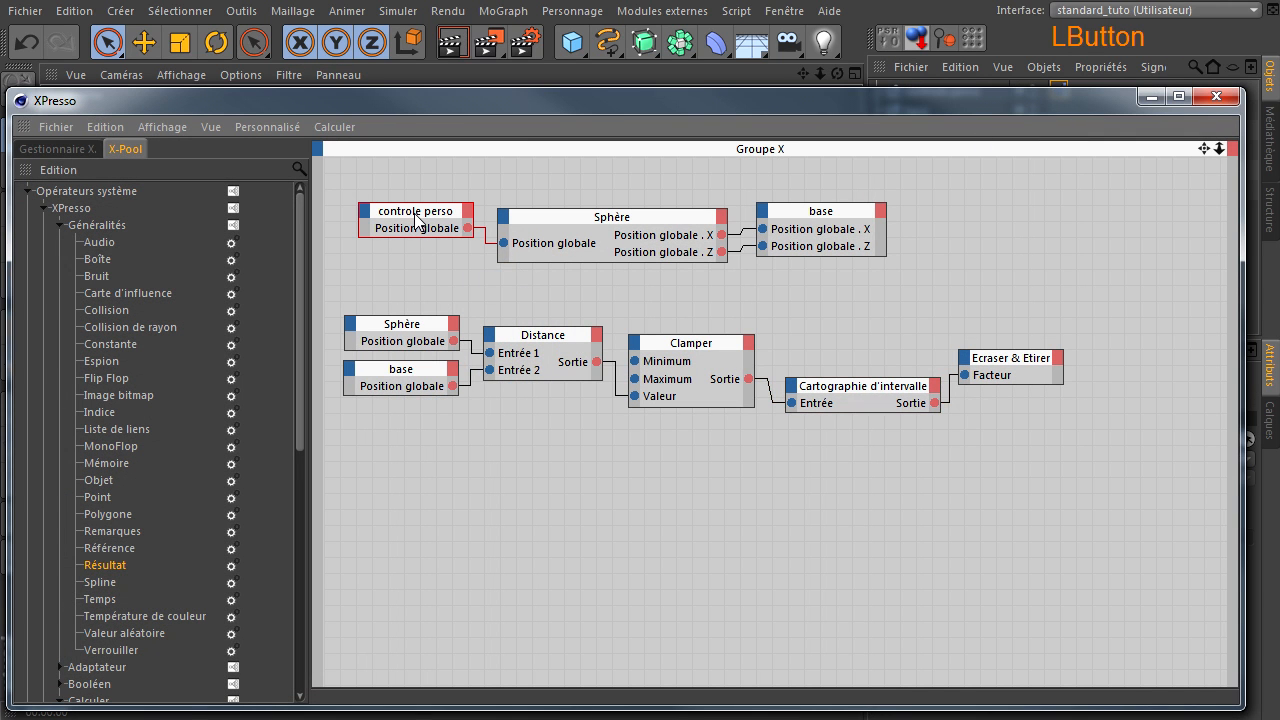
click(612, 244)
click(802, 211)
click(398, 330)
click(397, 377)
click(550, 344)
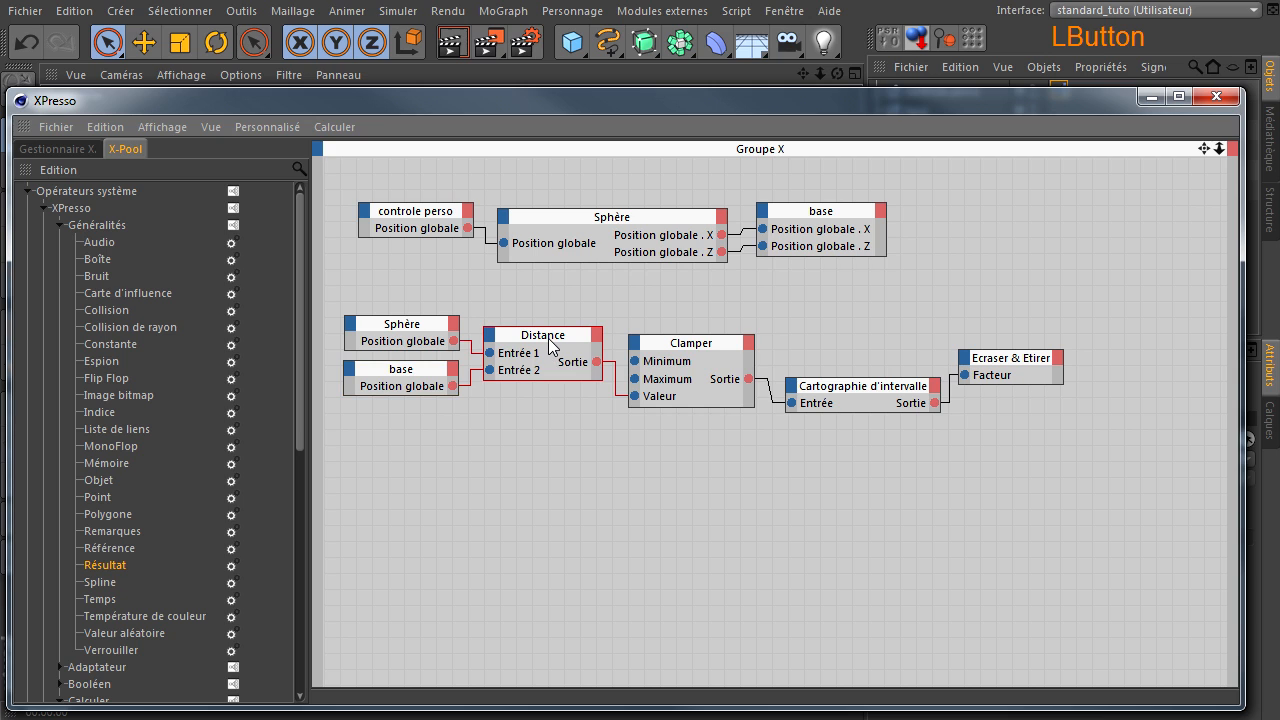
click(692, 345)
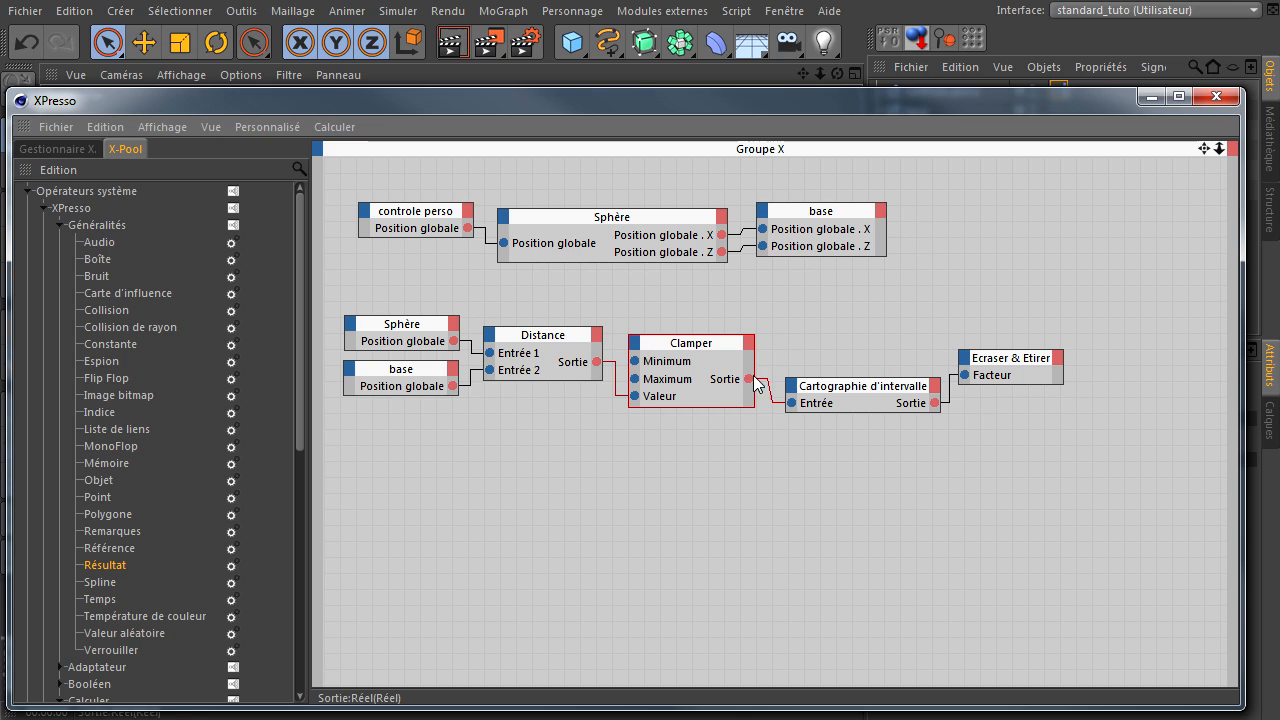
click(881, 401)
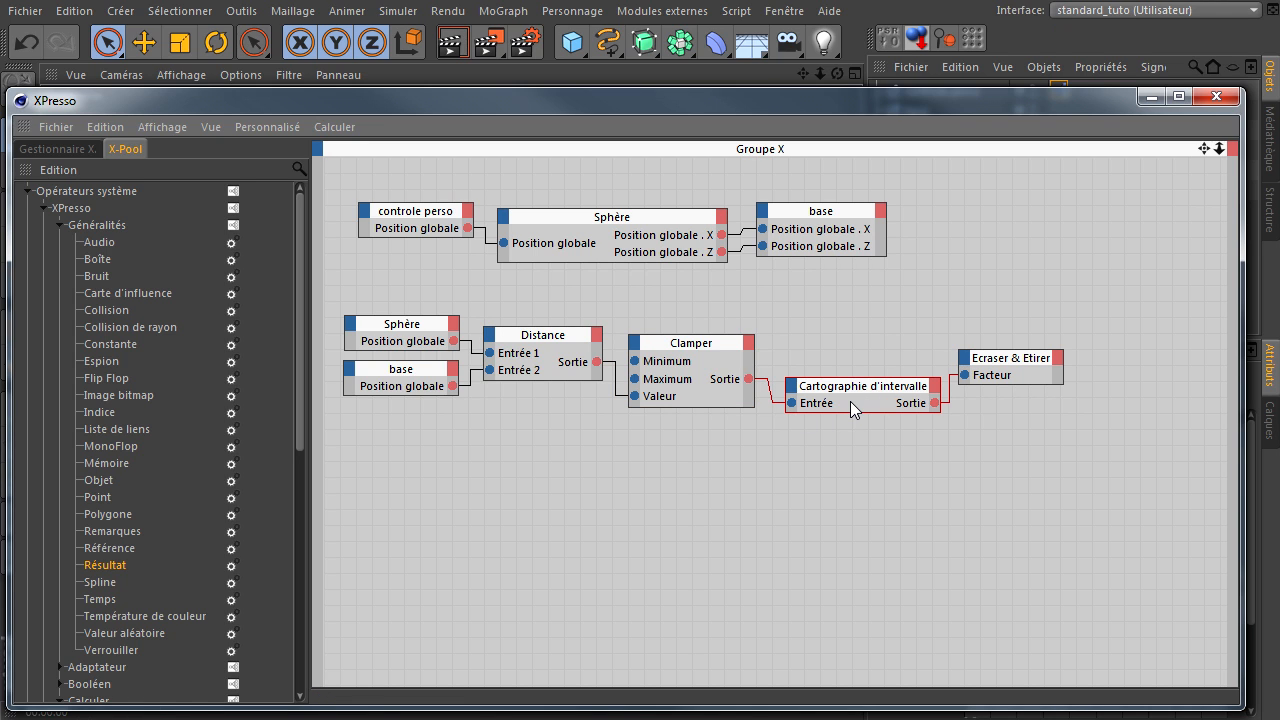
click(1007, 369)
Step: Move the XPresso window off the viewport and browse the available primitives and deformers
drag(626, 105, 1279, 478)
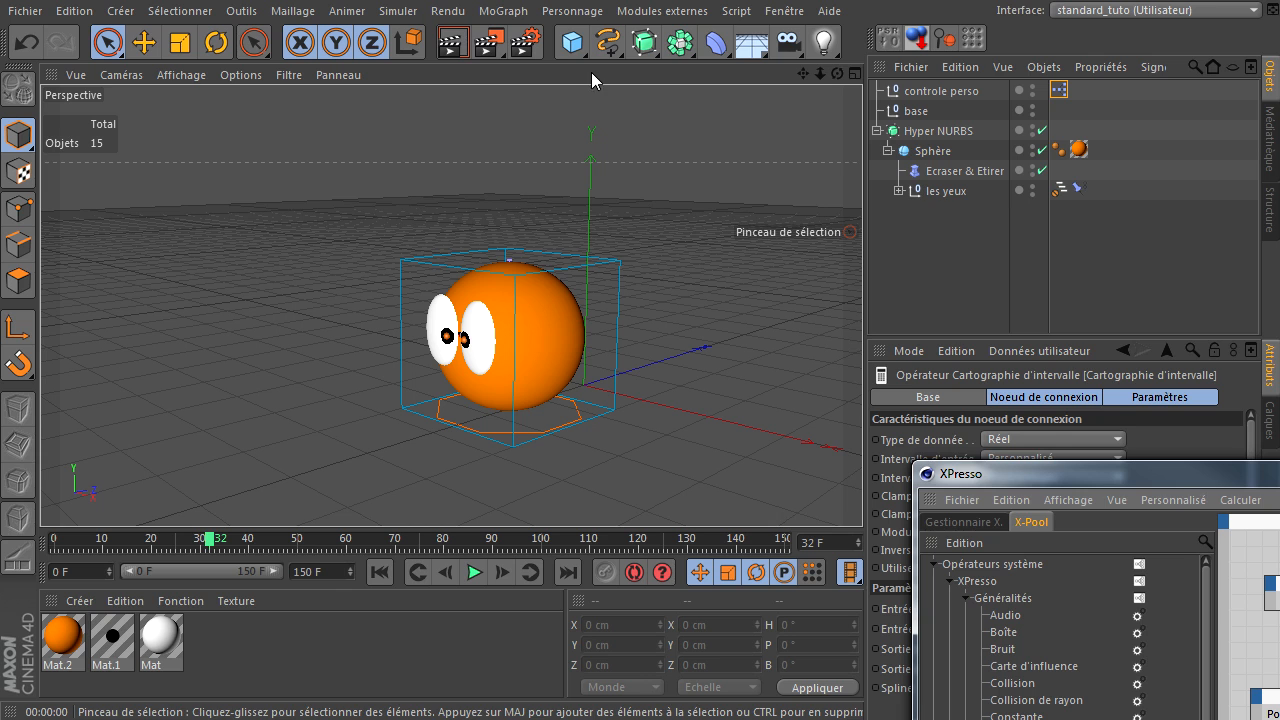
click(574, 45)
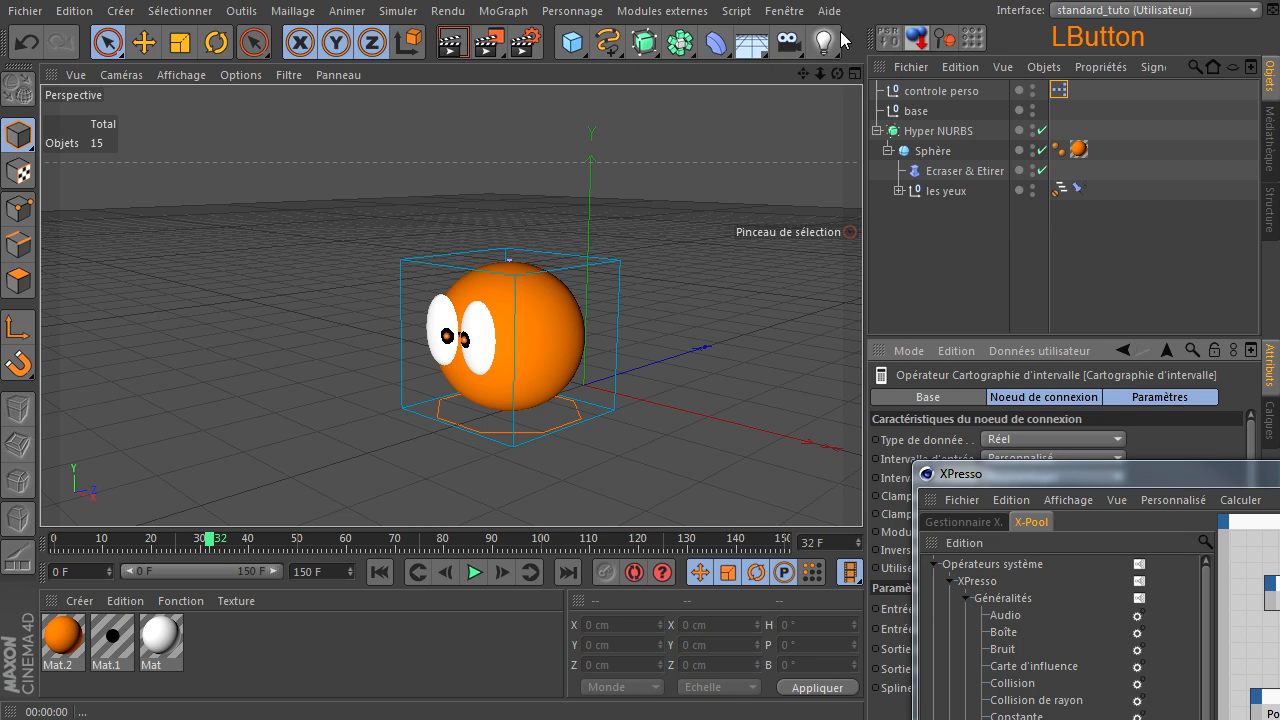
click(716, 44)
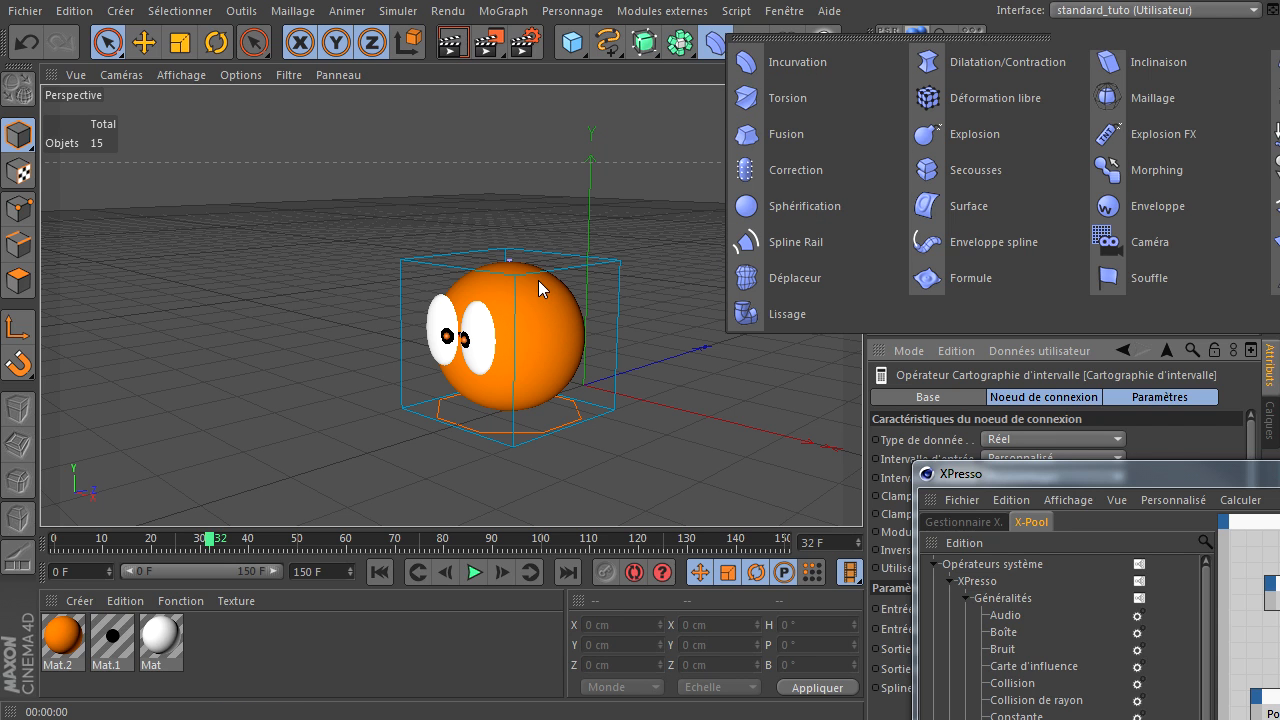
click(519, 187)
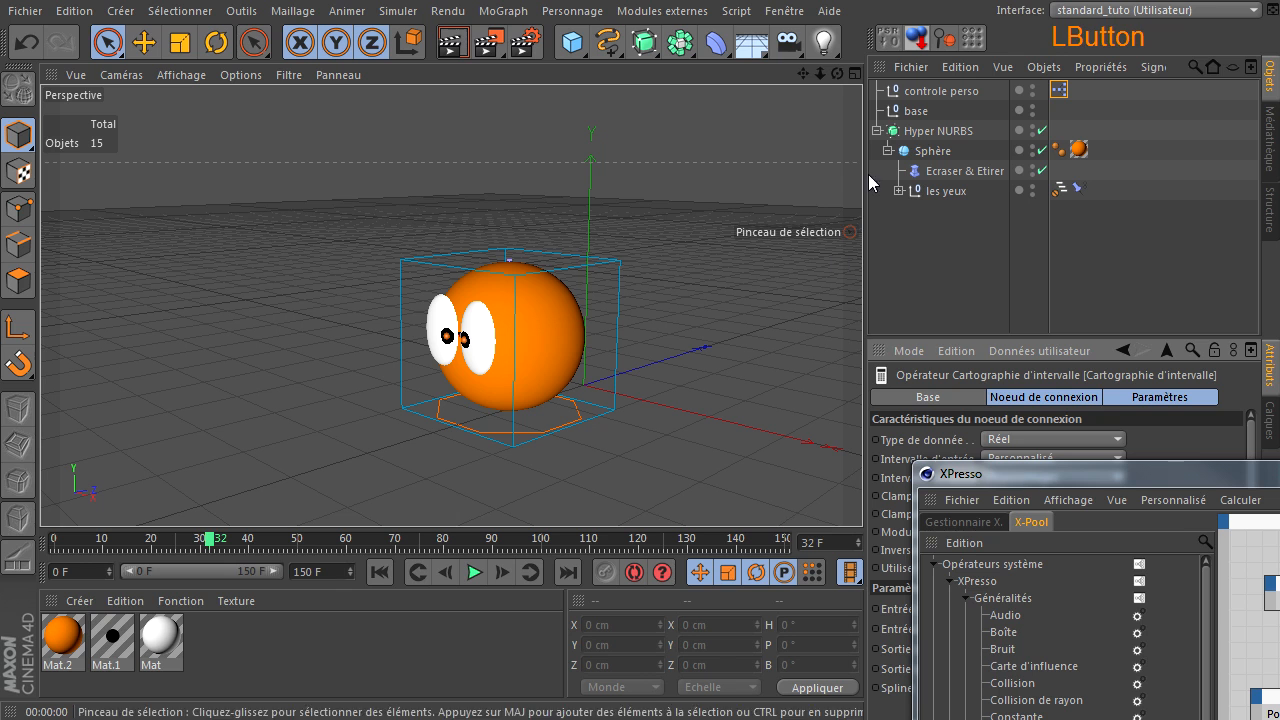
Step: Move the XPresso window clear of the attributes and inspect the object settings of controle perso and Hyper NURBS
click(920, 95)
drag(1200, 476, 1279, 460)
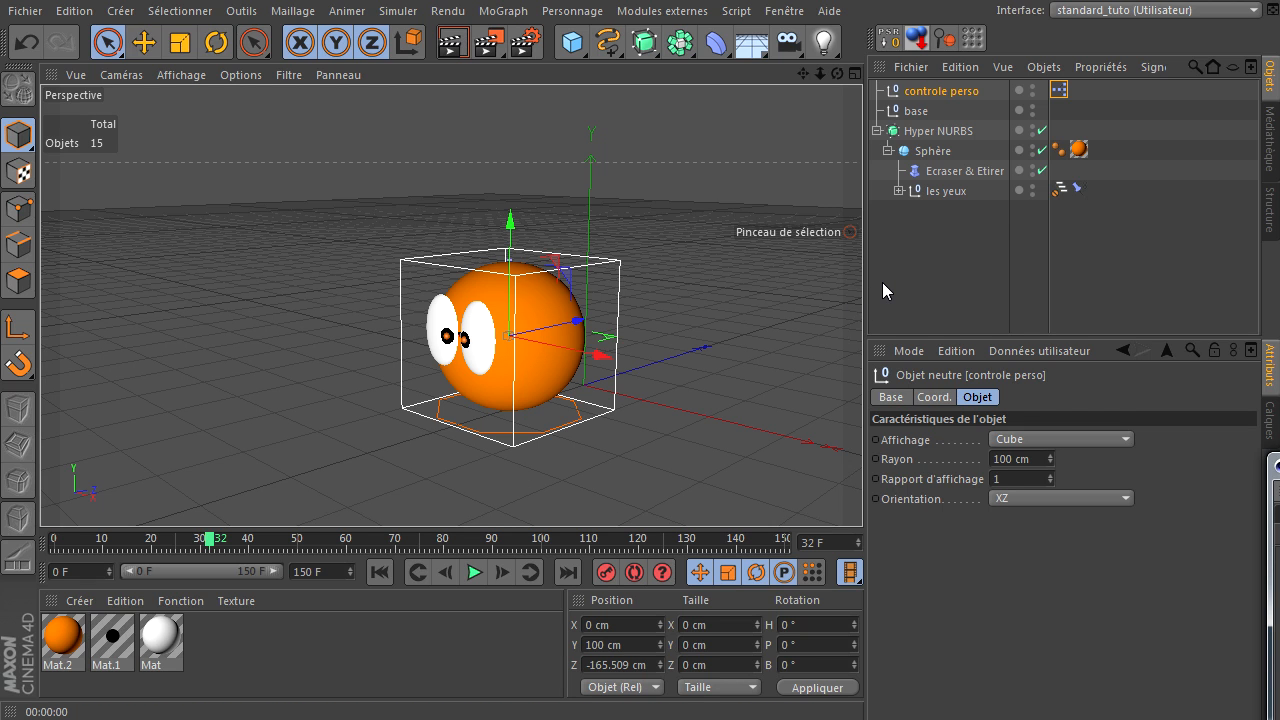
click(953, 133)
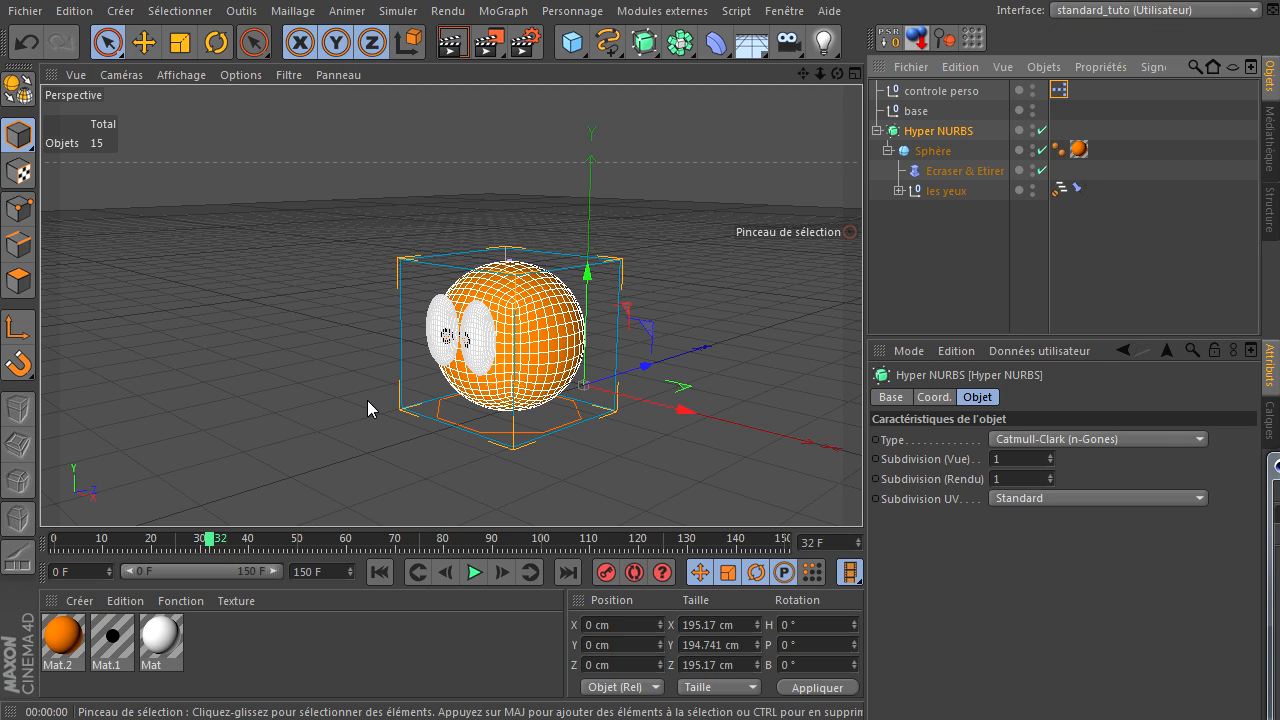
Step: Check the orange controle polygon on each eye by selecting them in the viewport, then clear the selection
scroll(370, 395, up, 5)
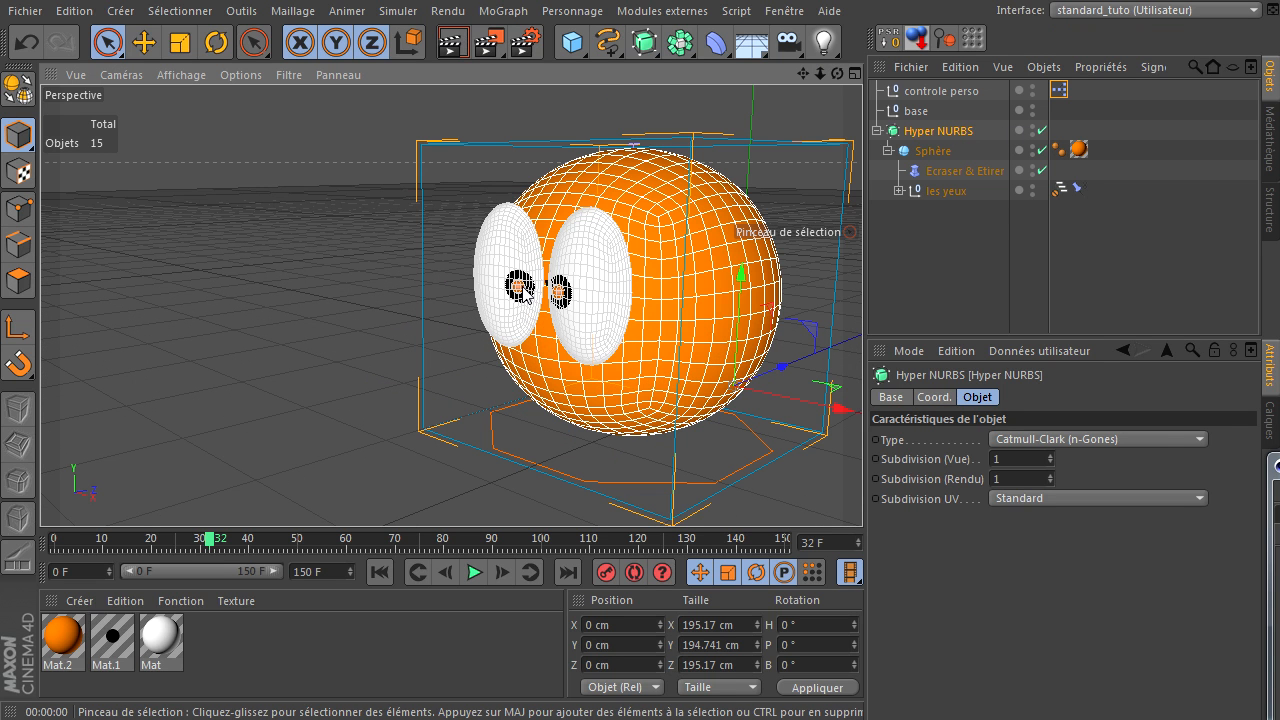
click(521, 290)
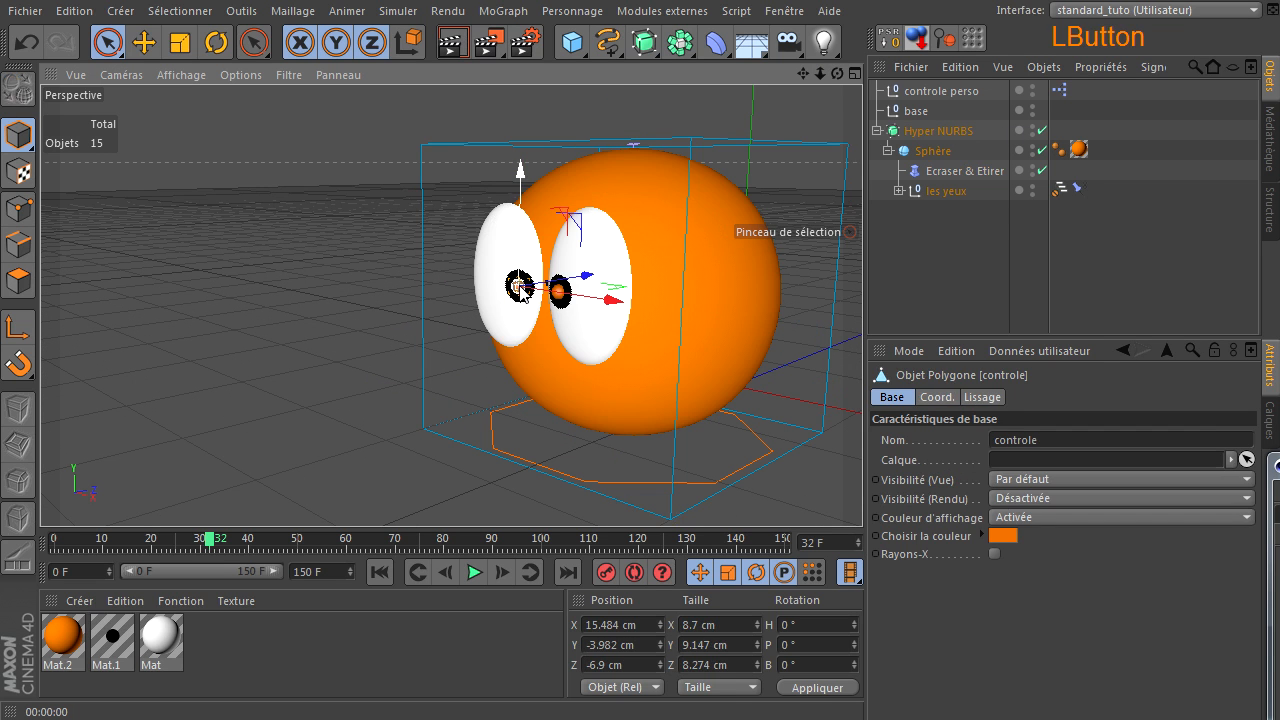
click(337, 323)
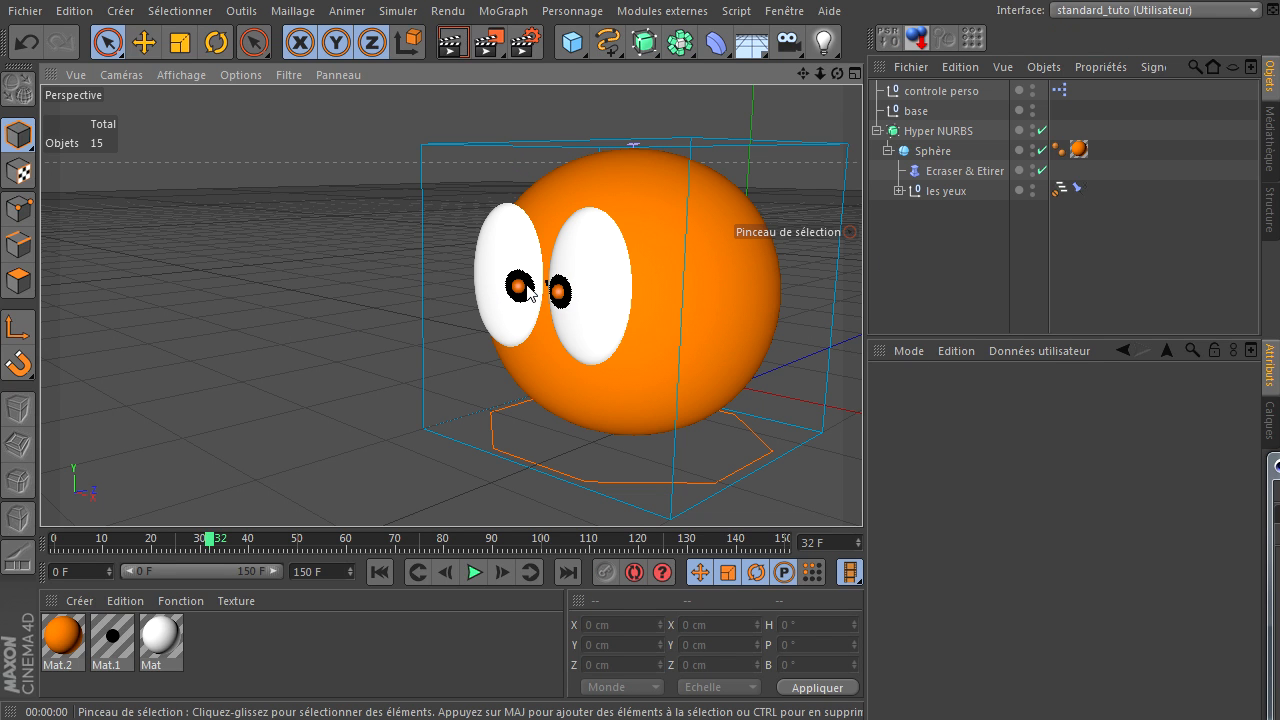
click(558, 294)
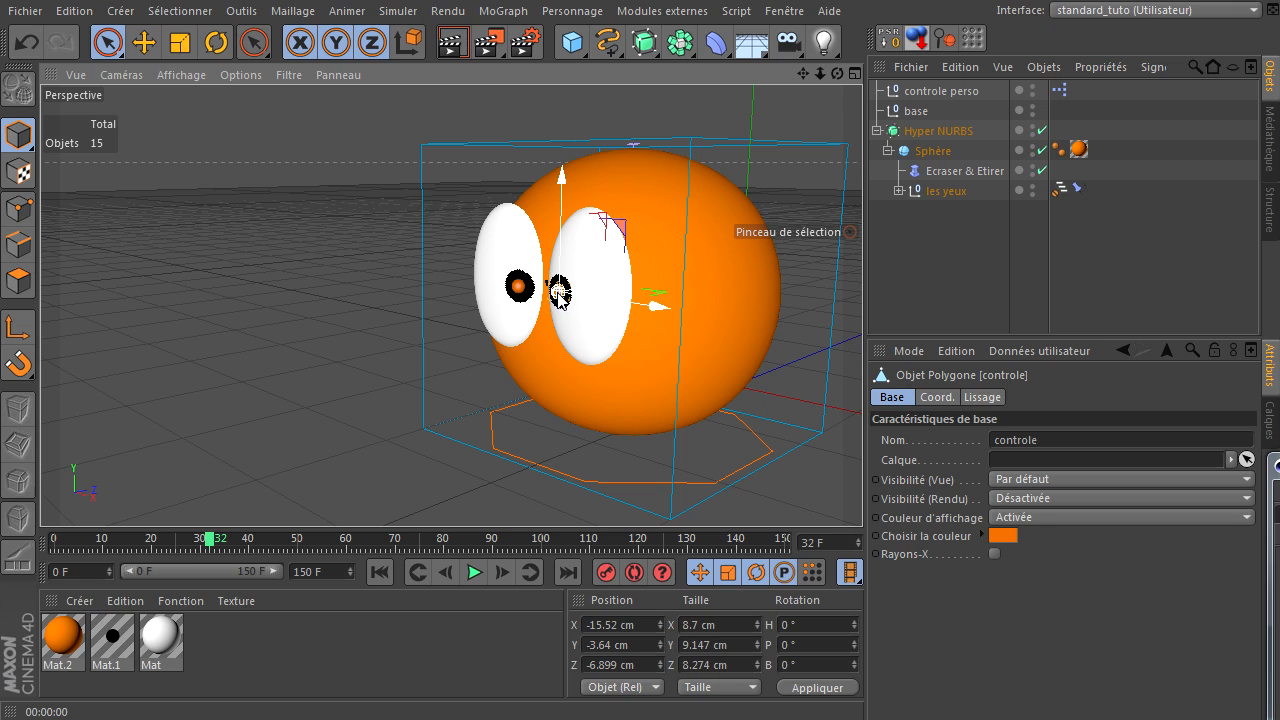
click(517, 289)
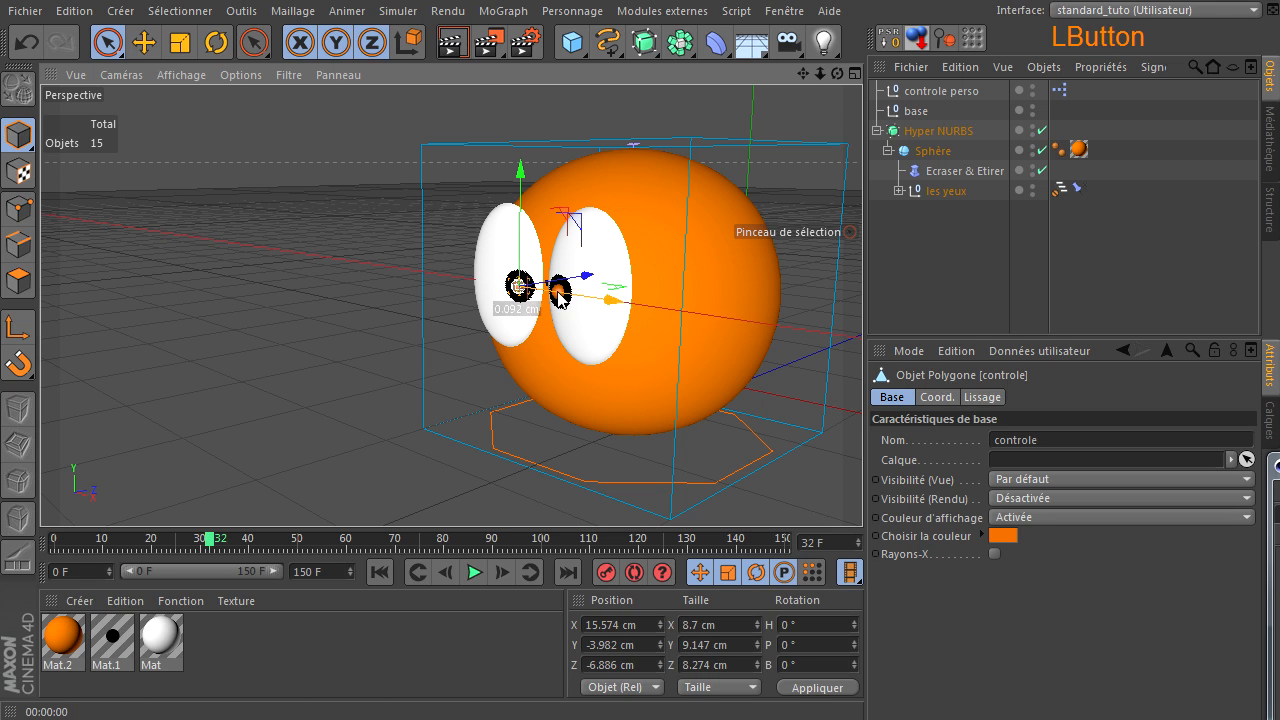
click(354, 346)
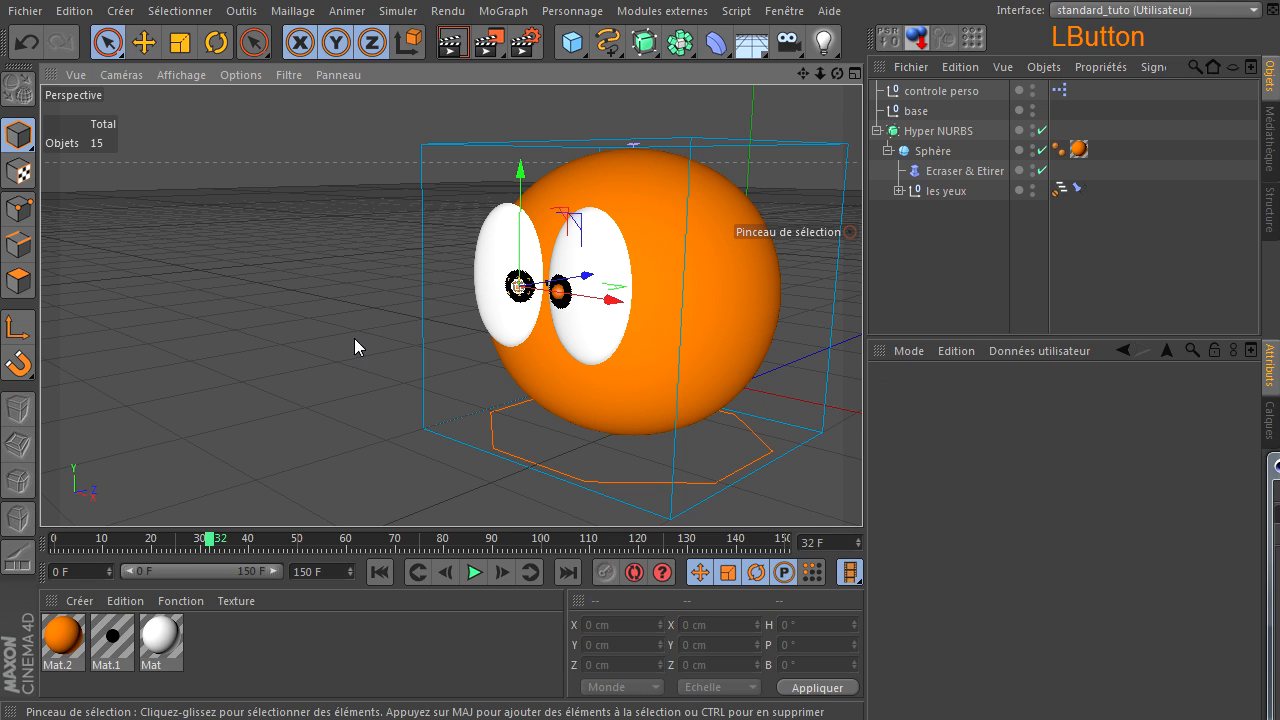
Step: Expand les yeux, tete and oeil in the object hierarchy and select oeil's controle polygon
click(899, 190)
click(910, 210)
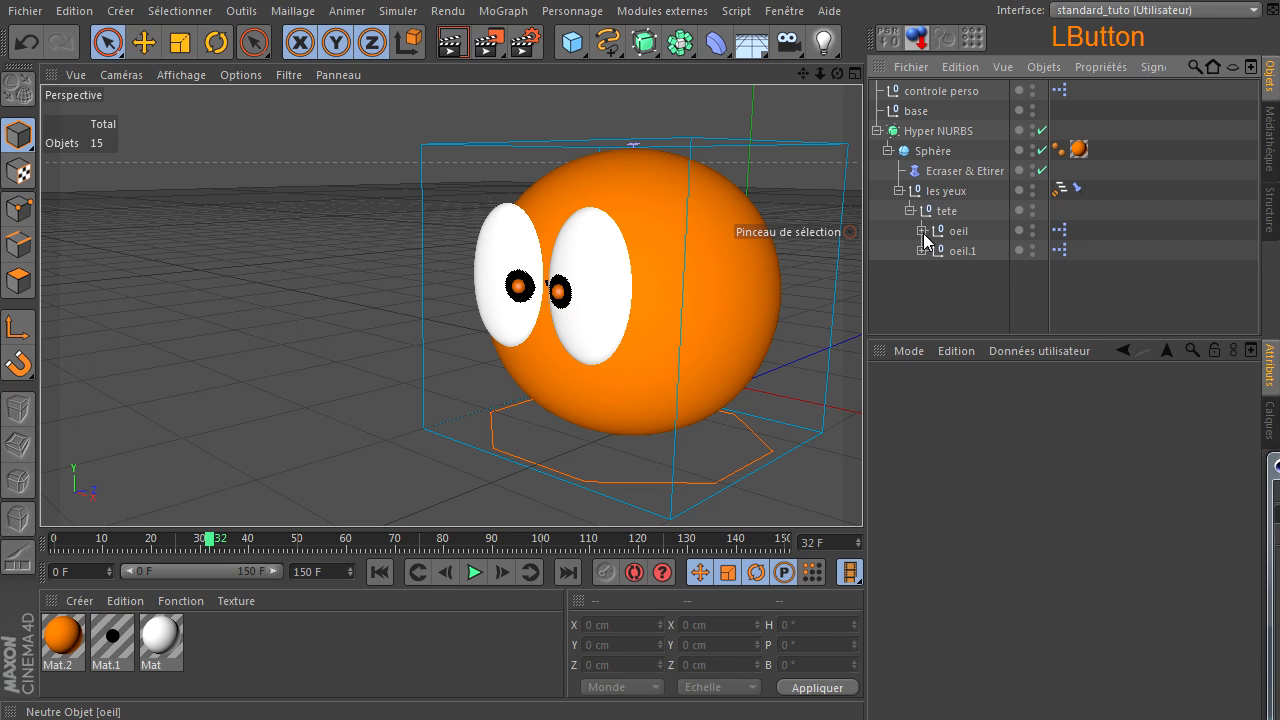
click(922, 231)
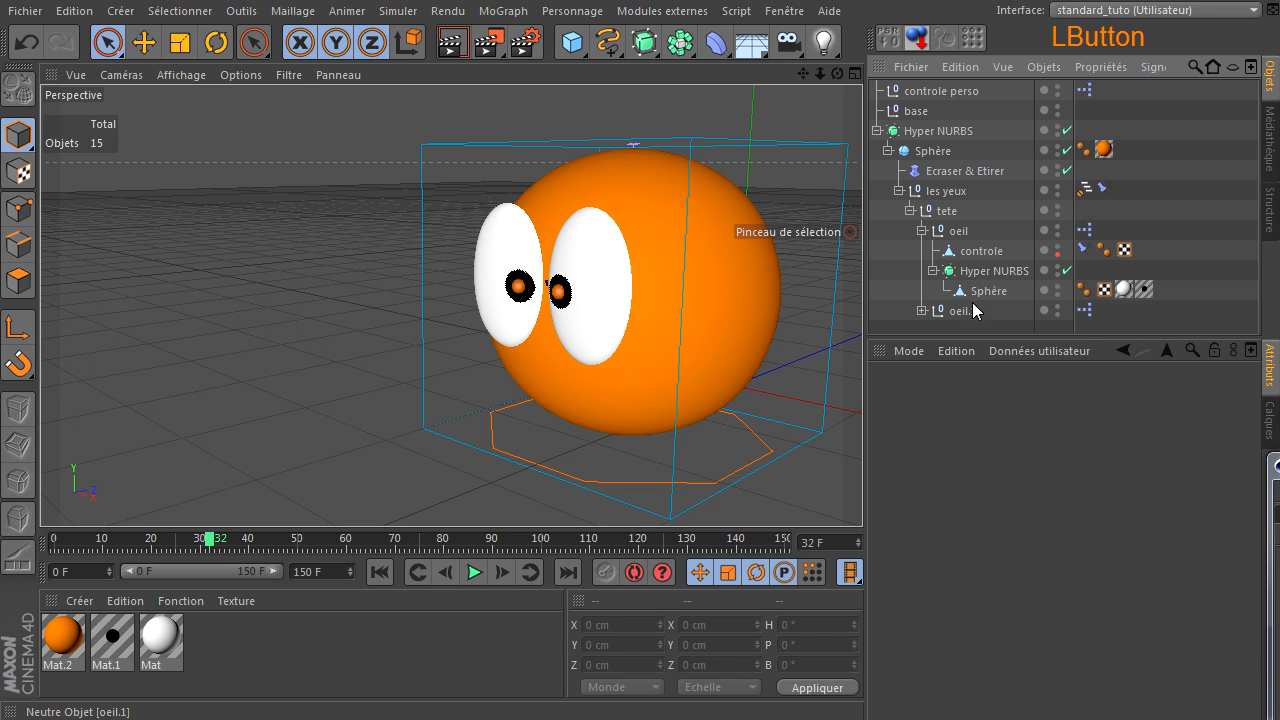
click(975, 252)
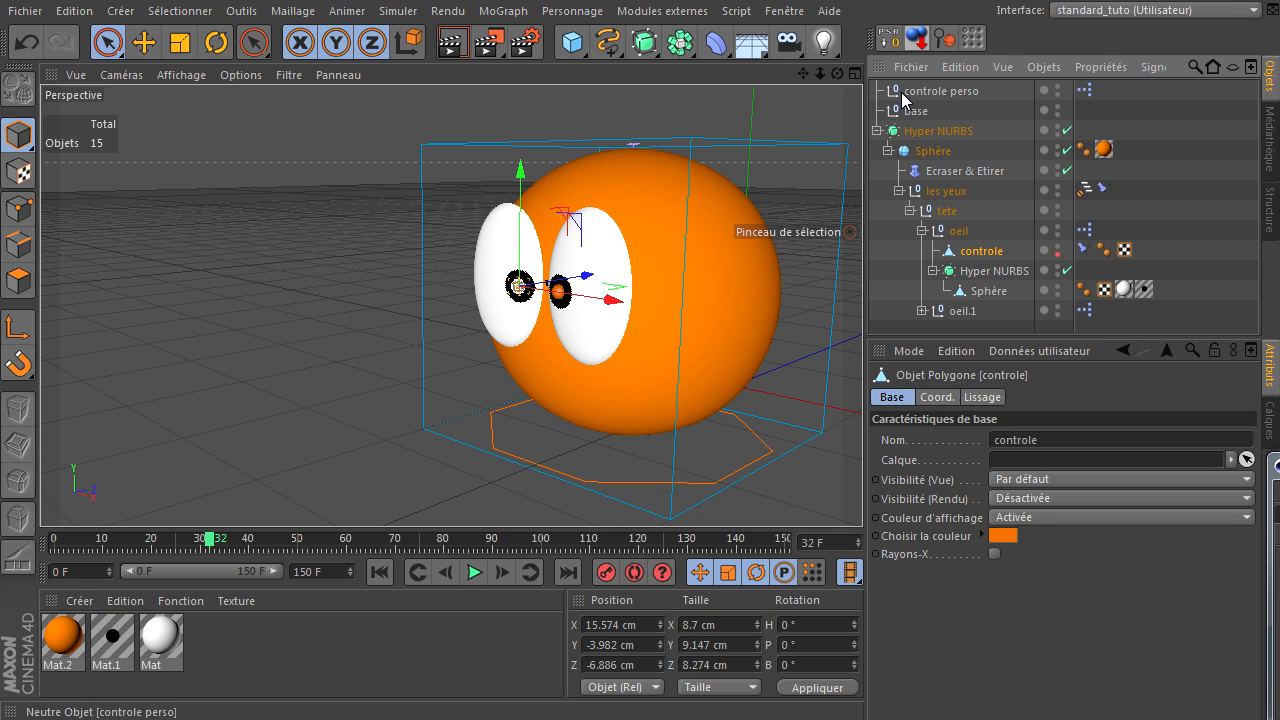
Step: Clear the selection and collapse the whole hierarchy under the main Hyper NURBS
click(899, 192)
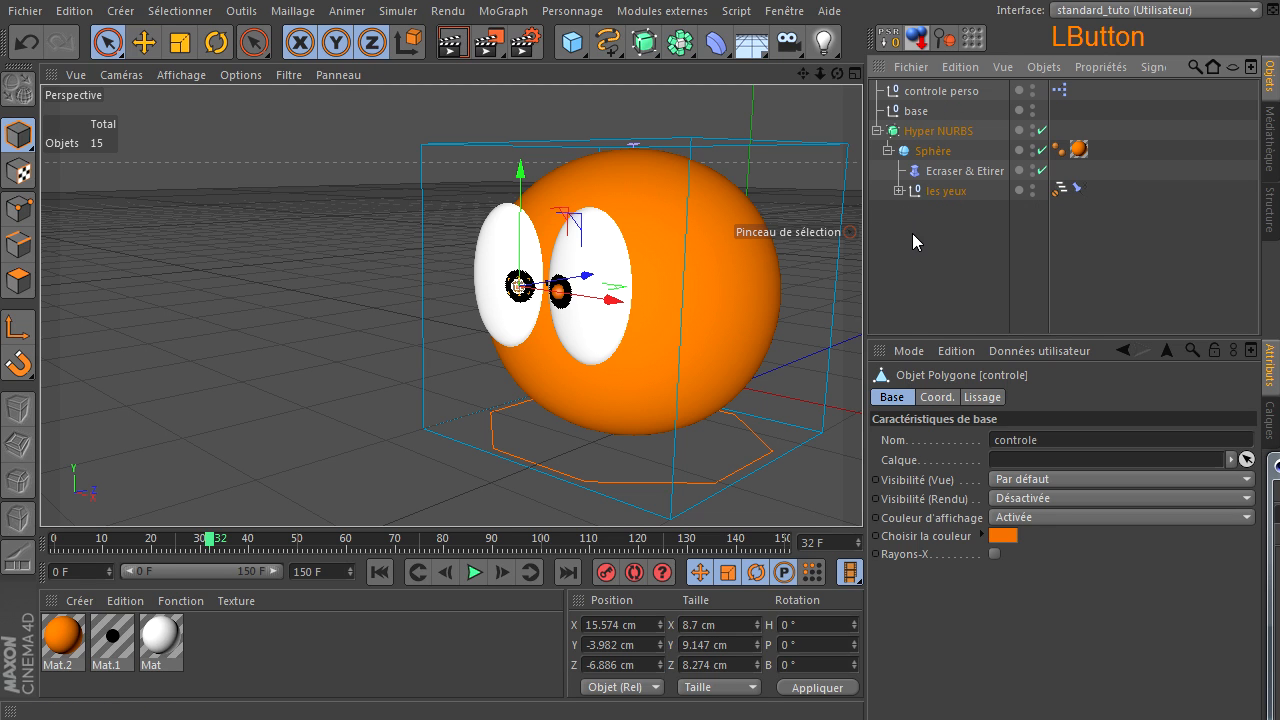
click(913, 241)
click(887, 151)
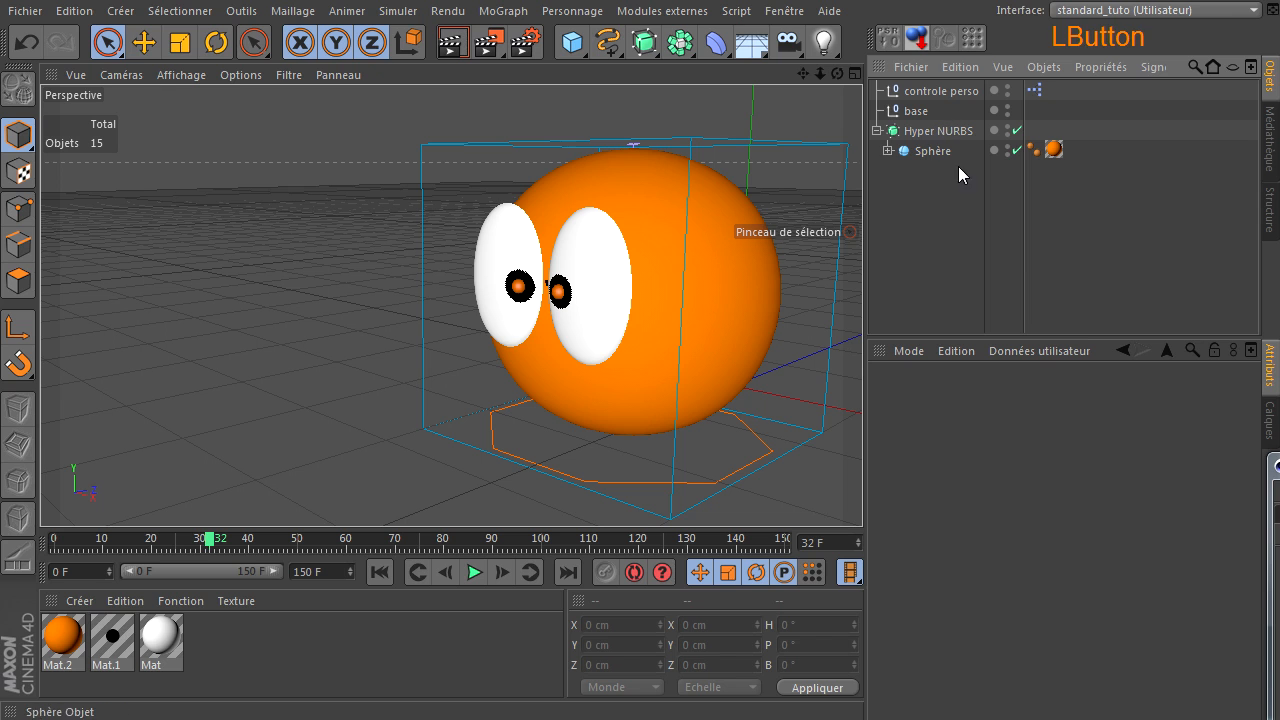
click(878, 131)
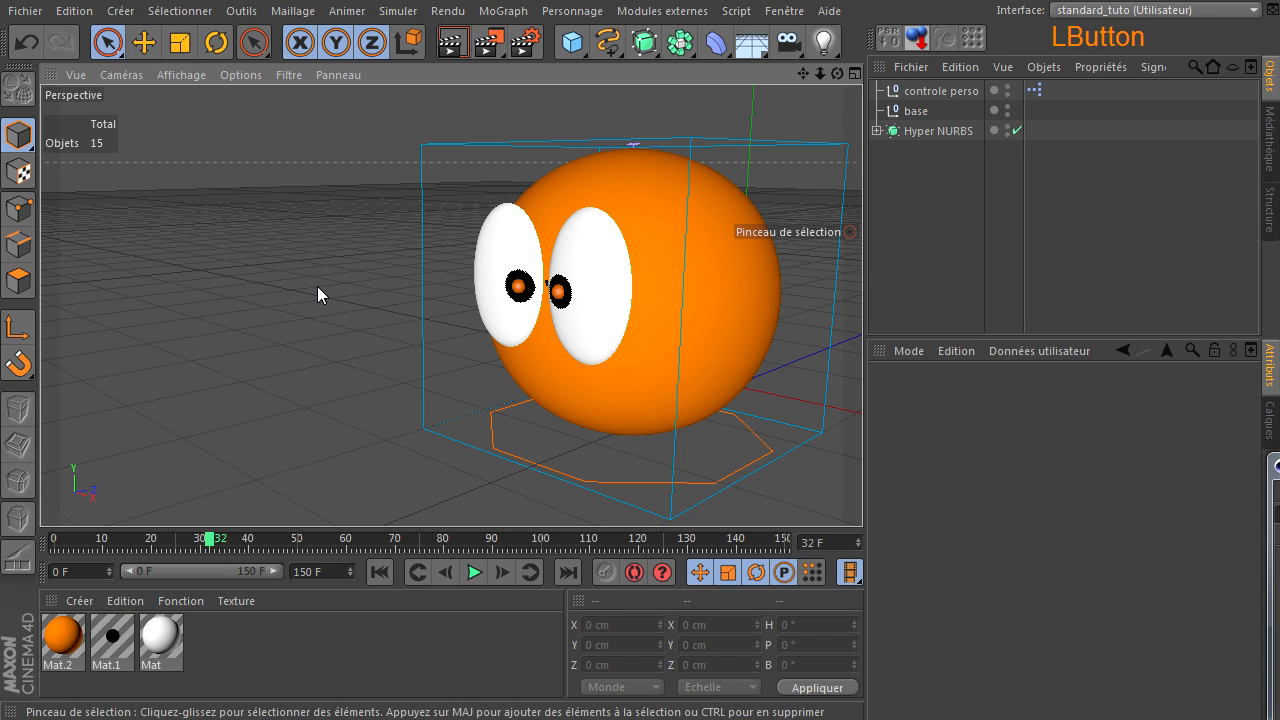
Step: Move oeil's controle polygon to about X 16.28 cm, Y -7.89 cm, then select controle perso
click(522, 290)
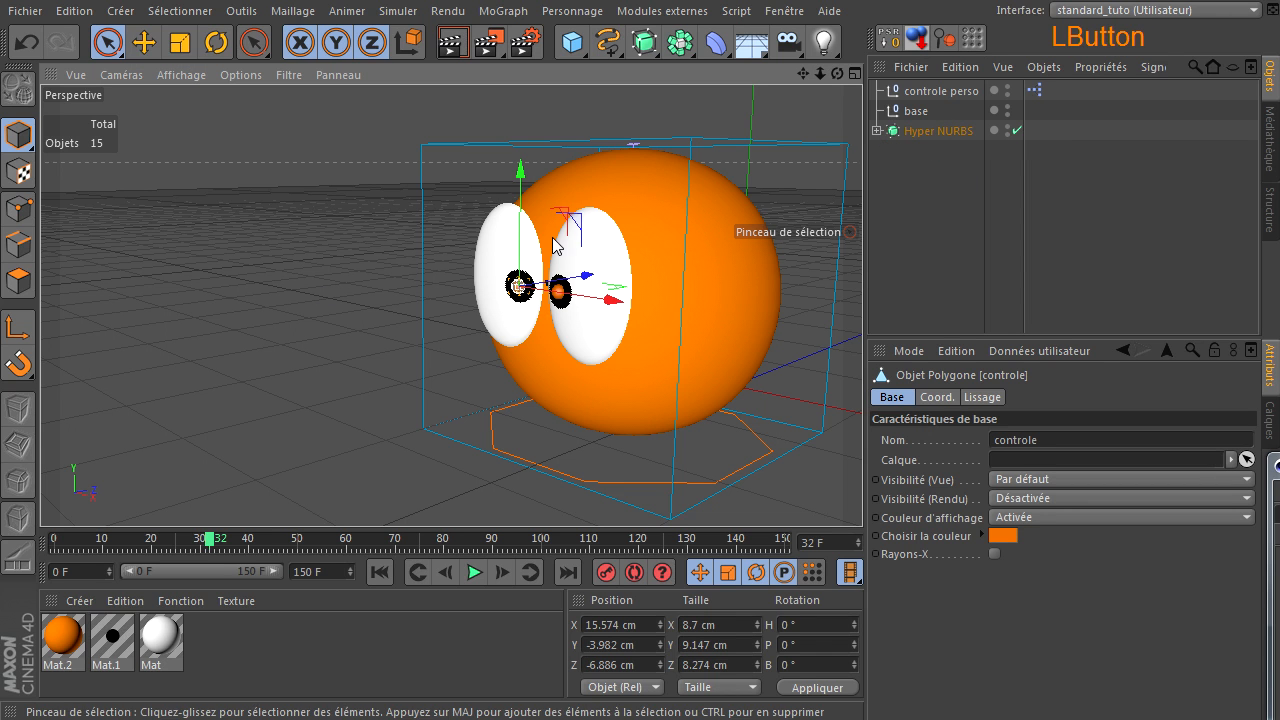
mouse_move(580, 228)
mouse_down()
mouse_move(563, 214)
mouse_move(586, 229)
mouse_up()
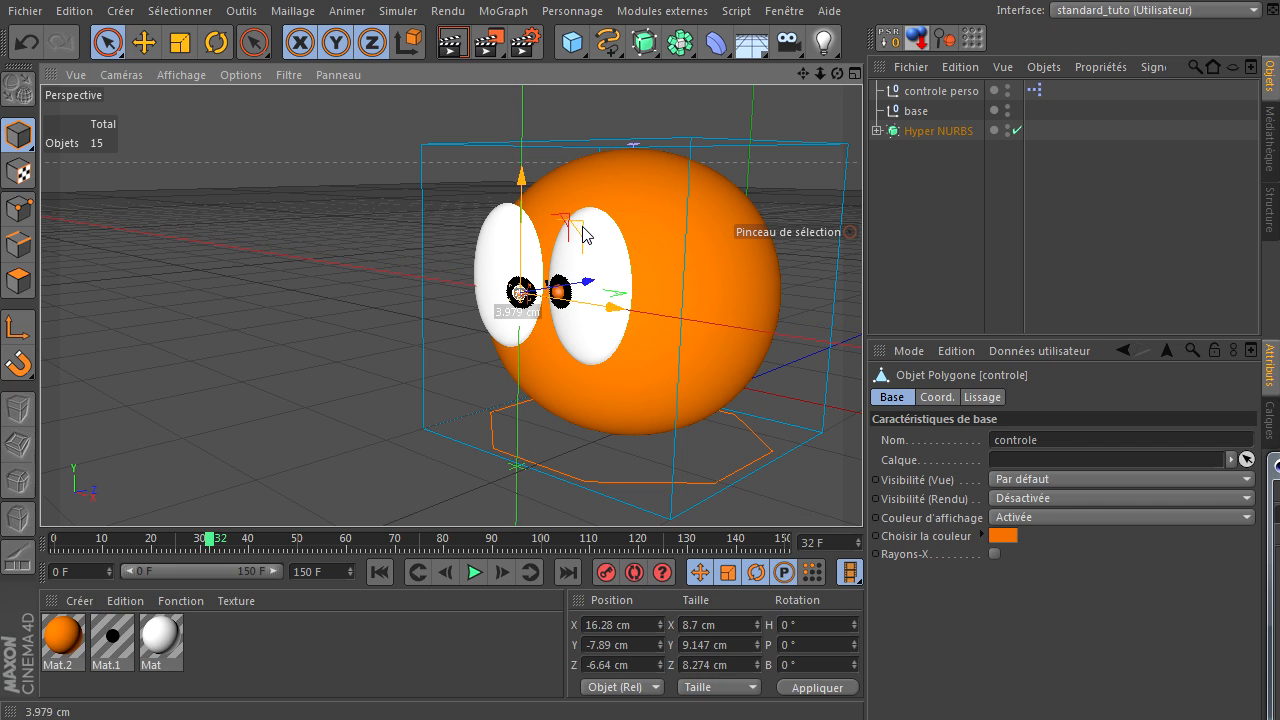
click(442, 144)
scroll(270, 415, down, 5)
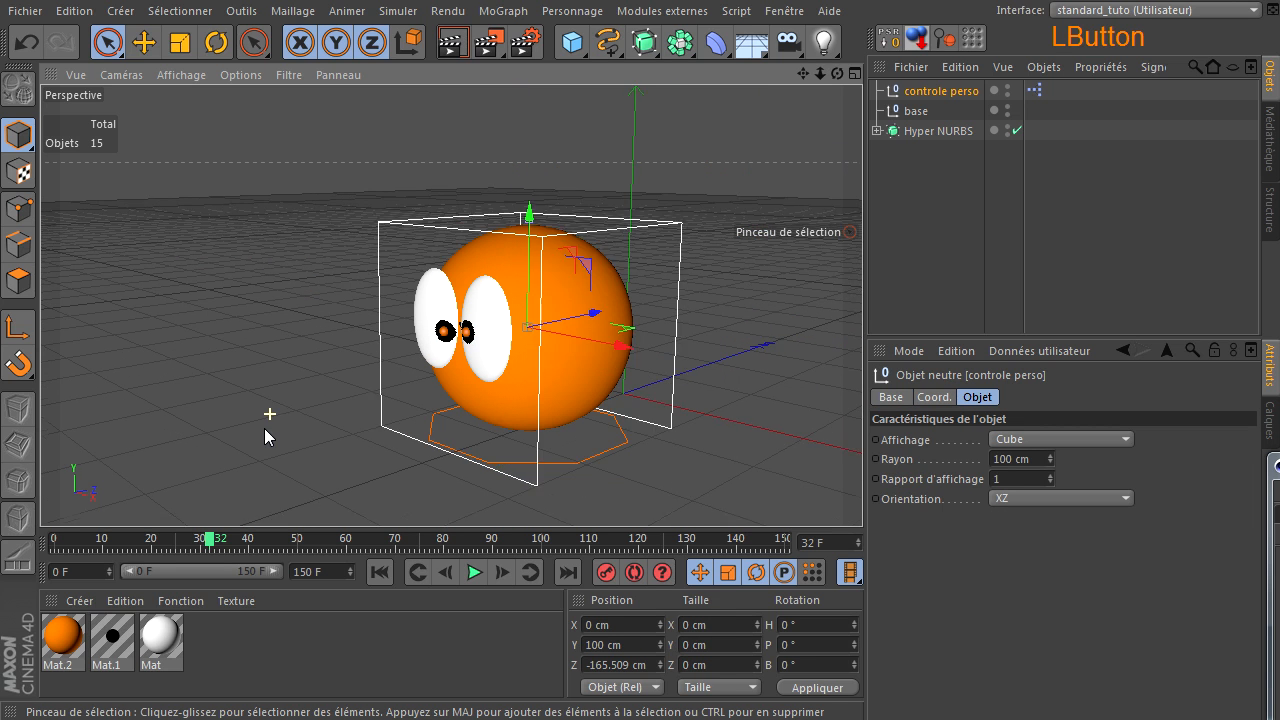
Step: Select controle perso and base together and lower them so controle perso sits at about 96 cm in Y
mouse_move(508, 236)
mouse_down()
mouse_move(500, 206)
mouse_move(509, 184)
mouse_move(503, 251)
mouse_move(537, 155)
mouse_move(500, 232)
mouse_move(508, 181)
mouse_move(498, 238)
mouse_up()
click(912, 113)
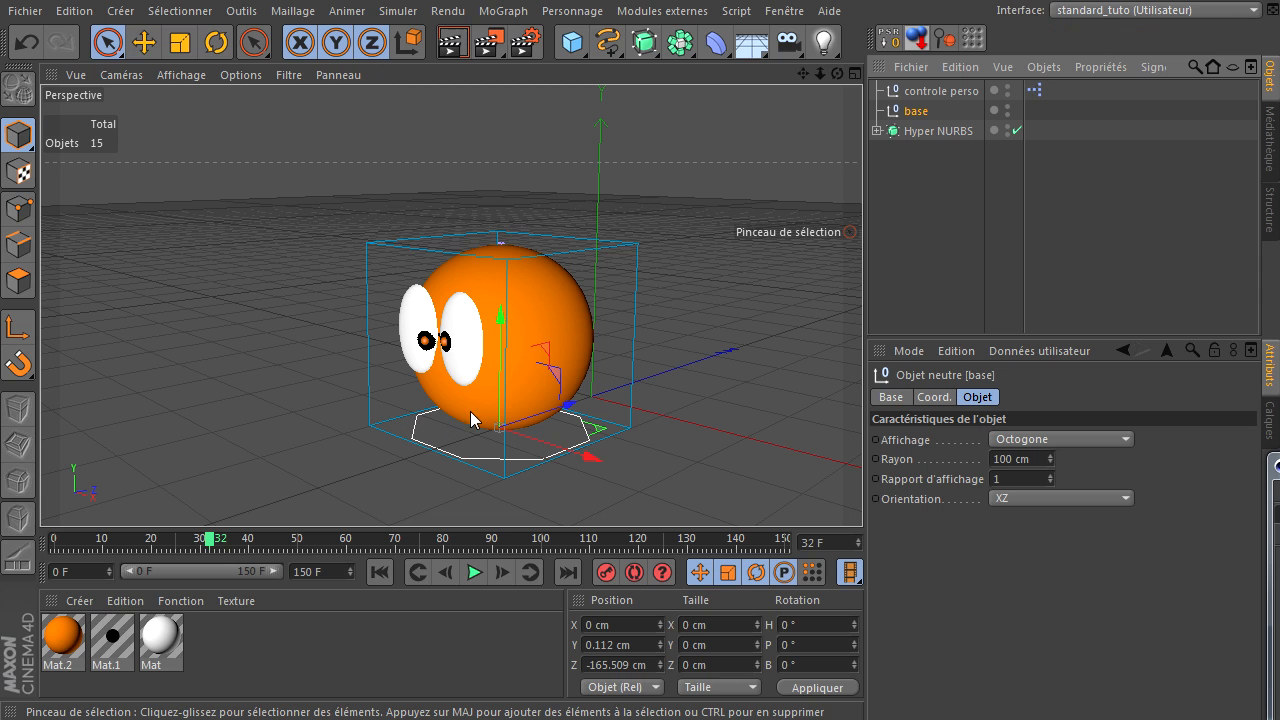
drag(1036, 90, 914, 113)
mouse_move(500, 268)
mouse_down()
mouse_move(504, 97)
mouse_move(511, 253)
mouse_move(467, 250)
mouse_move(469, 210)
mouse_move(485, 126)
mouse_move(492, 284)
mouse_up()
scroll(431, 397, down, 5)
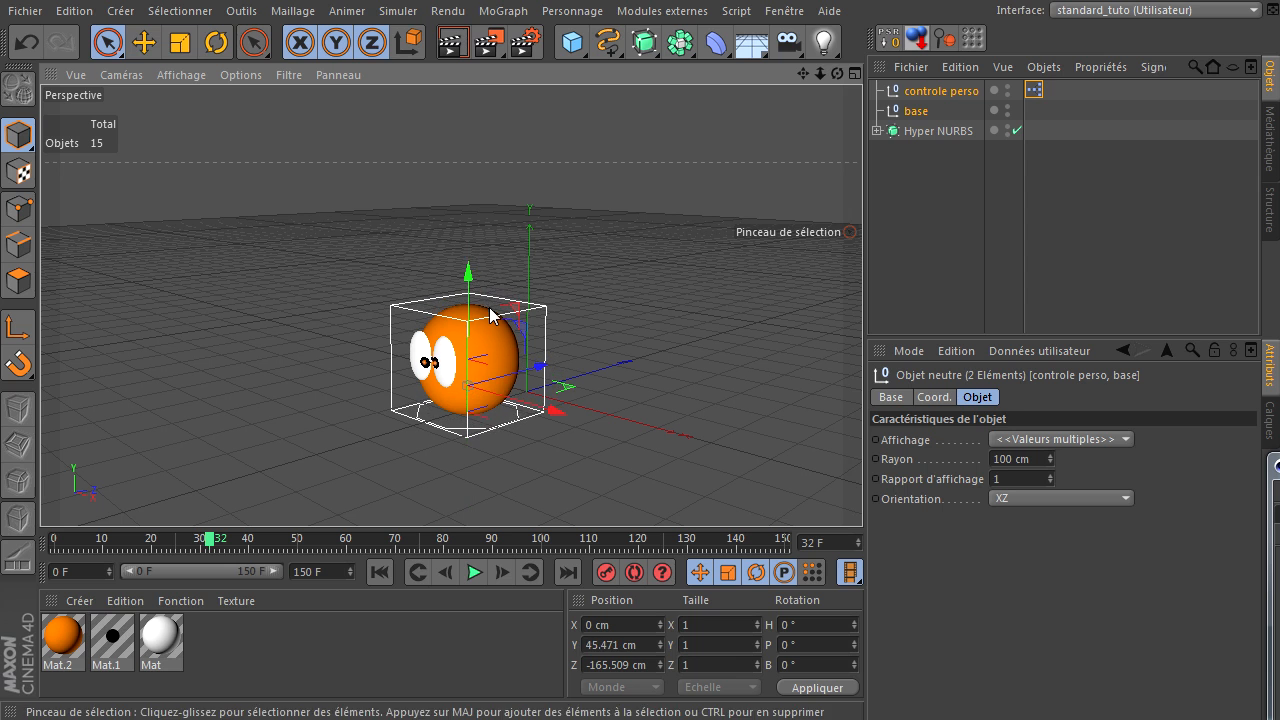
Step: Raise controle perso alone to about 379 cm in Y to test the stretch, then undo the move
click(910, 92)
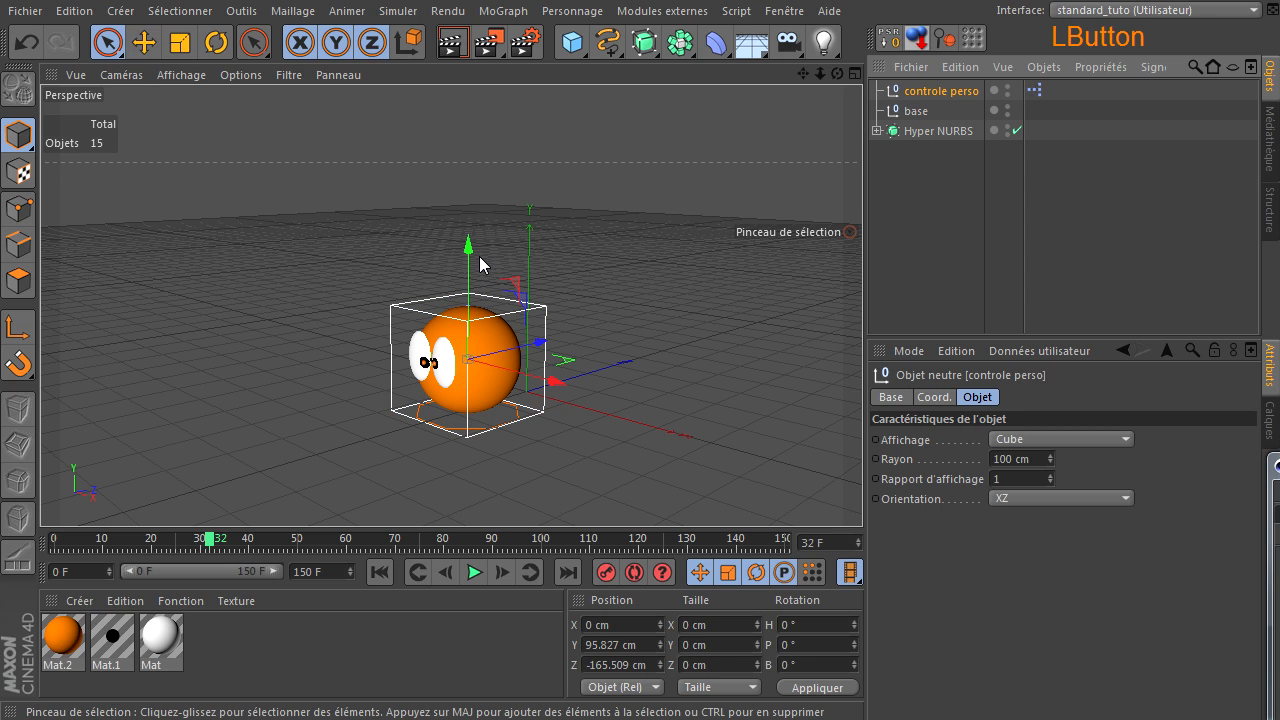
drag(468, 258, 490, 106)
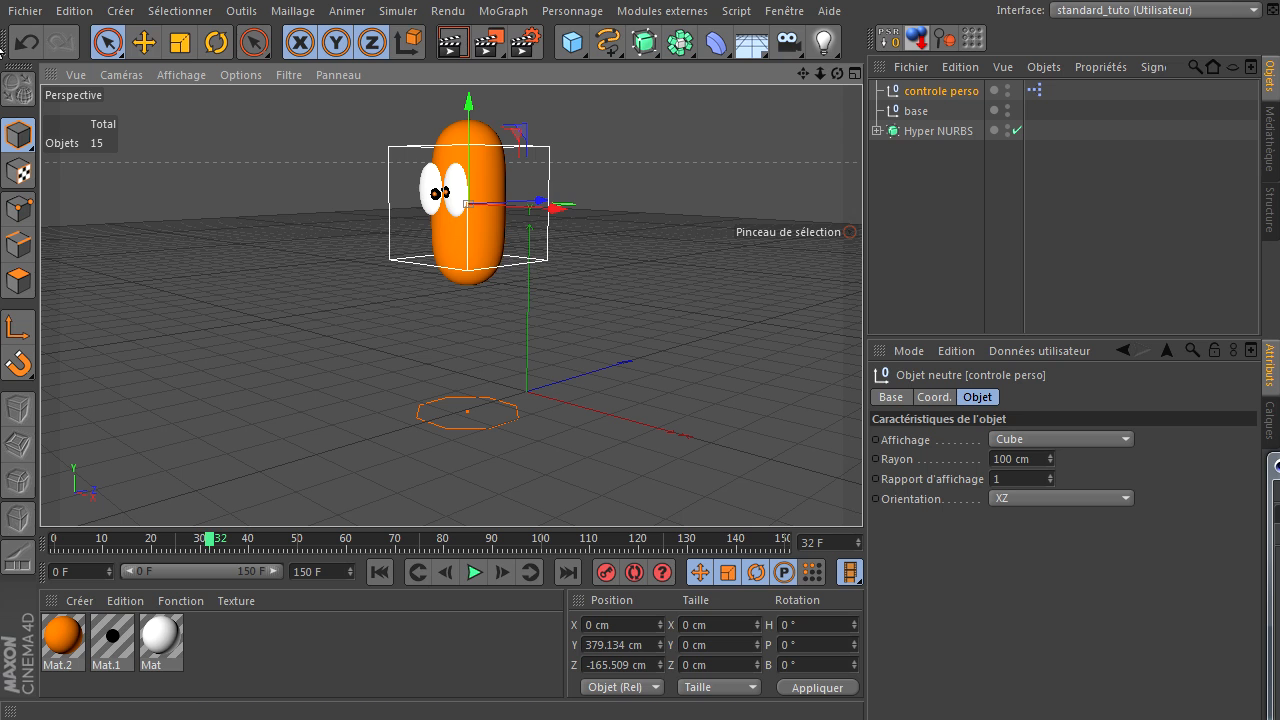
click(26, 42)
Step: Play the animation briefly, return to frame 0 and clear the selection
click(474, 572)
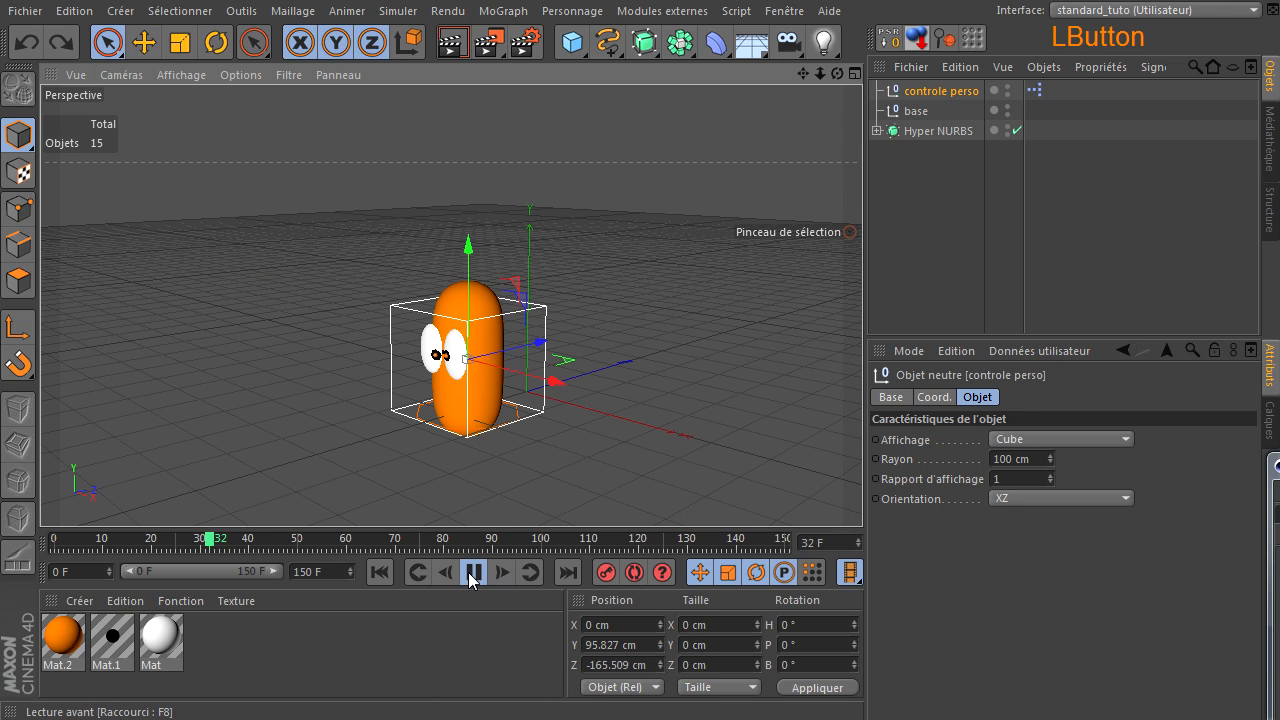
click(381, 572)
click(544, 443)
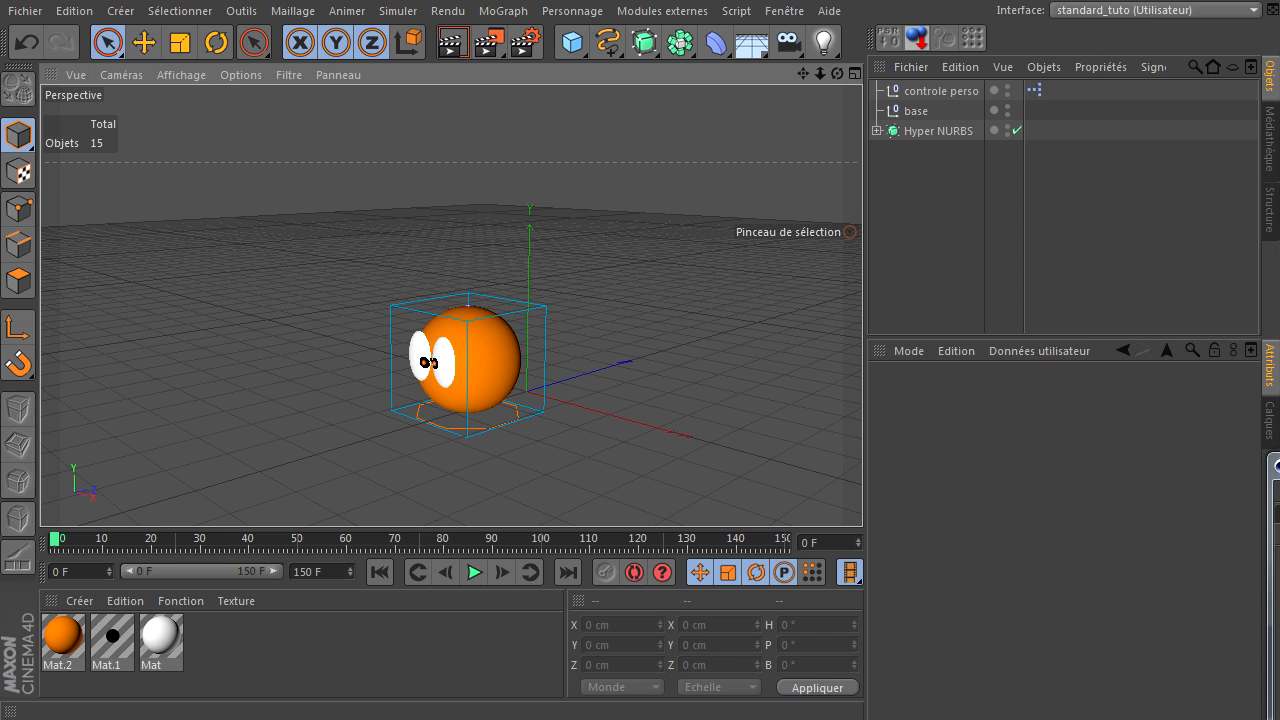
Step: Open controle perso's XPresso expression to review the node network, then close the editor
double_click(1034, 90)
drag(481, 329, 237, 106)
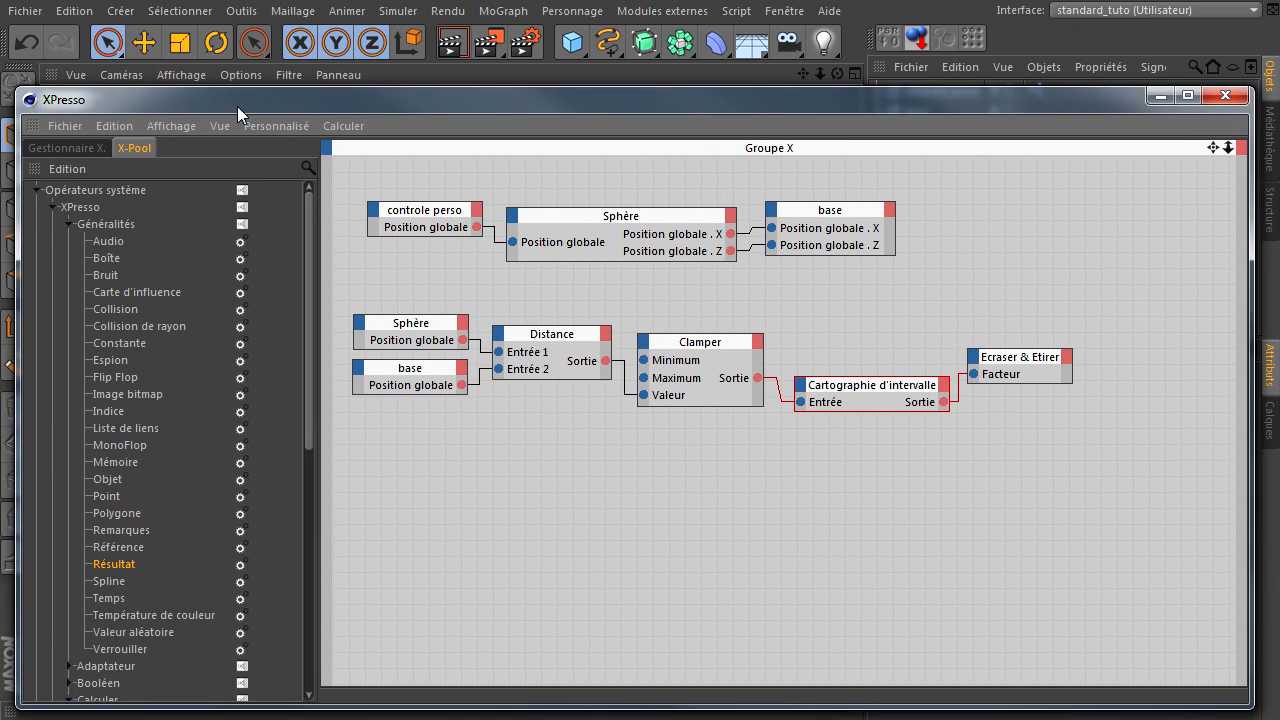
click(1225, 95)
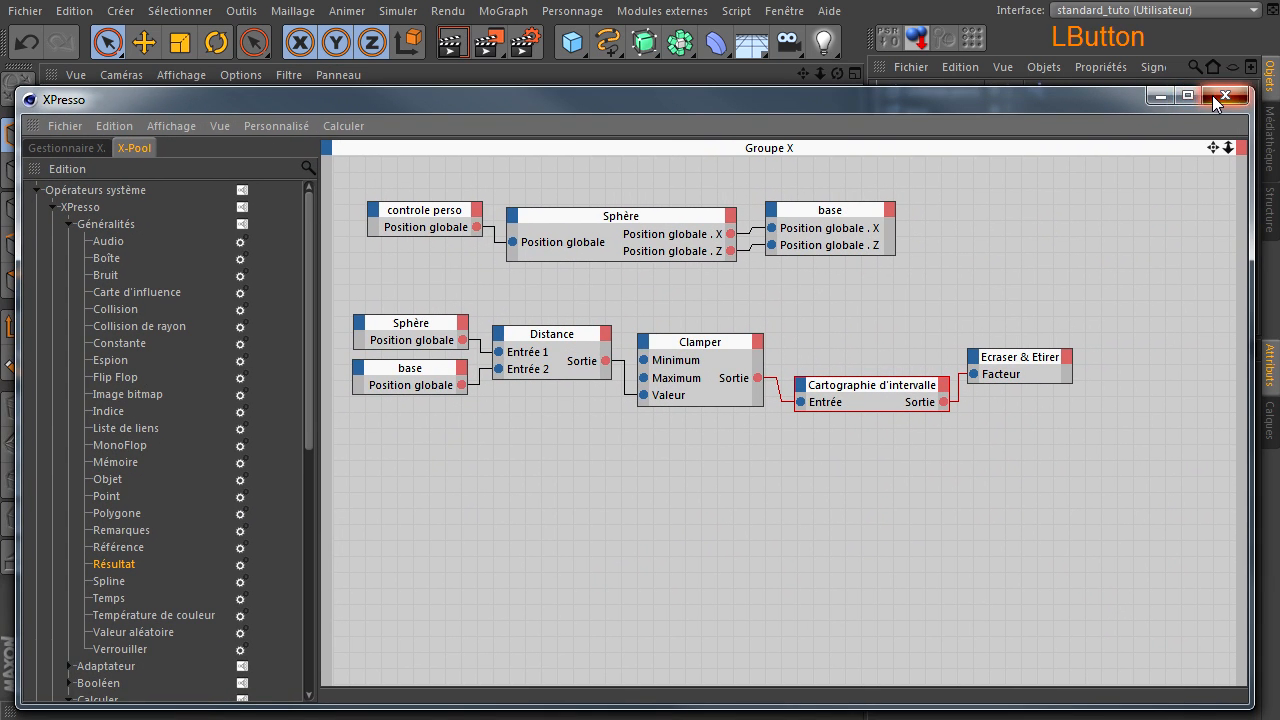